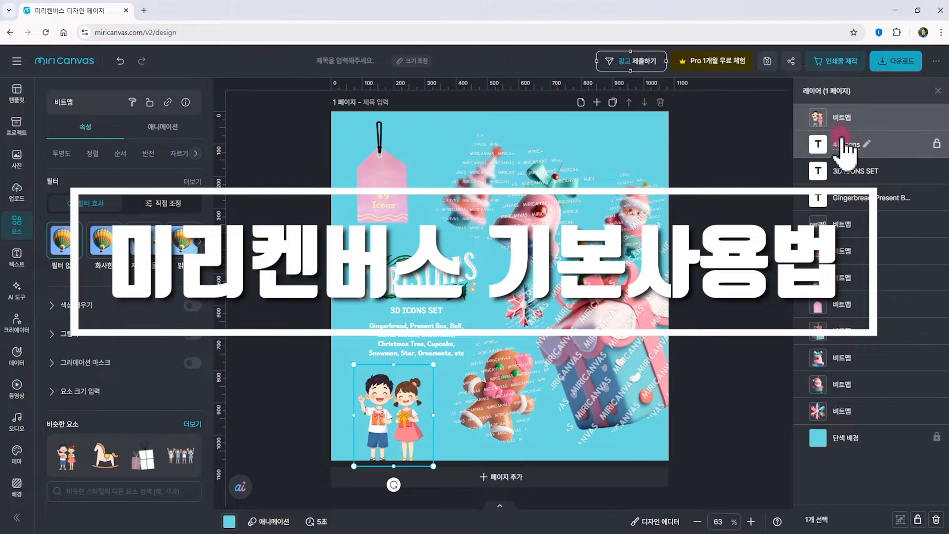
Move the children illustration up onto the tag in the poster's upper-left corner
{"action": "left_click_drag", "start_coordinate": [409, 377], "coordinate": [438, 149]}
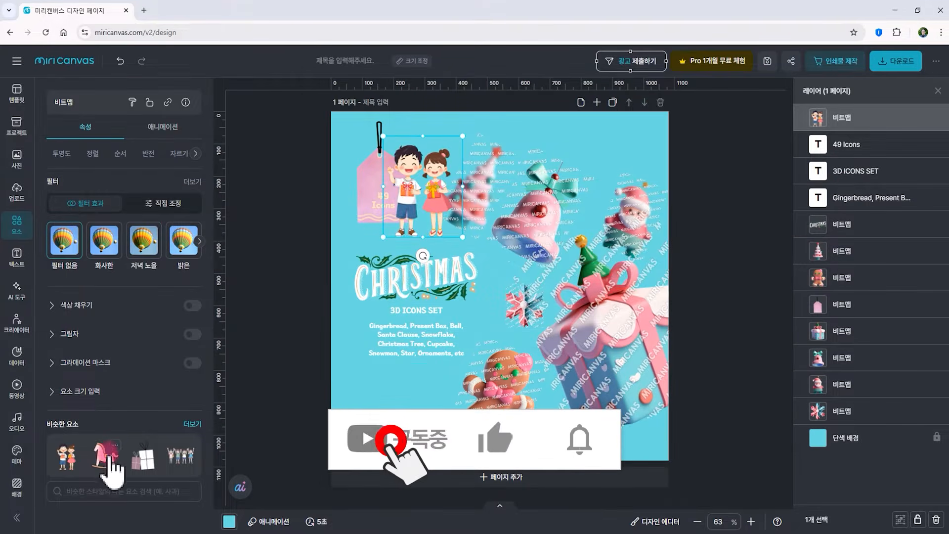
{"action": "left_click", "coordinate": [17, 192]}
{"action": "left_click", "coordinate": [16, 257]}
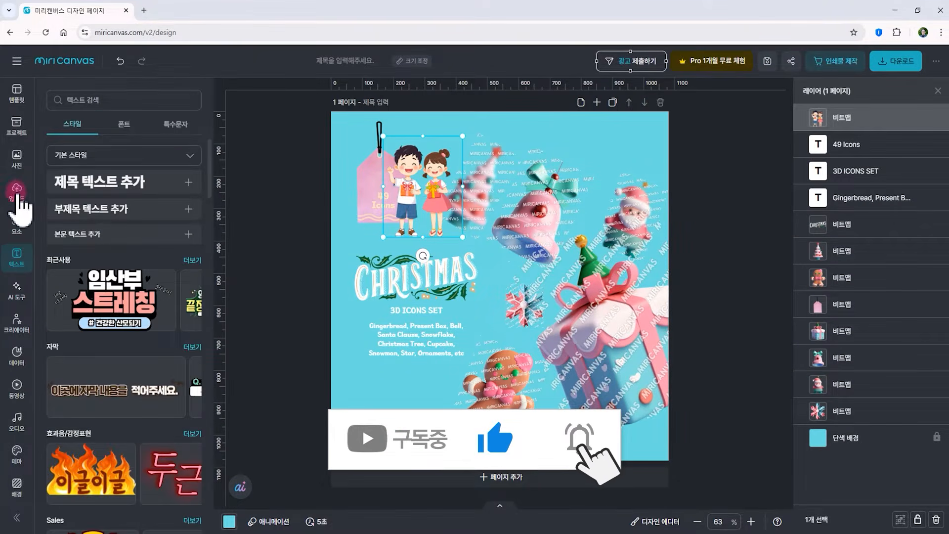
Browse the element collections and the video library
{"action": "left_click", "coordinate": [19, 226]}
{"action": "scroll", "coordinate": [159, 356], "scroll_direction": "down", "scroll_amount": 6}
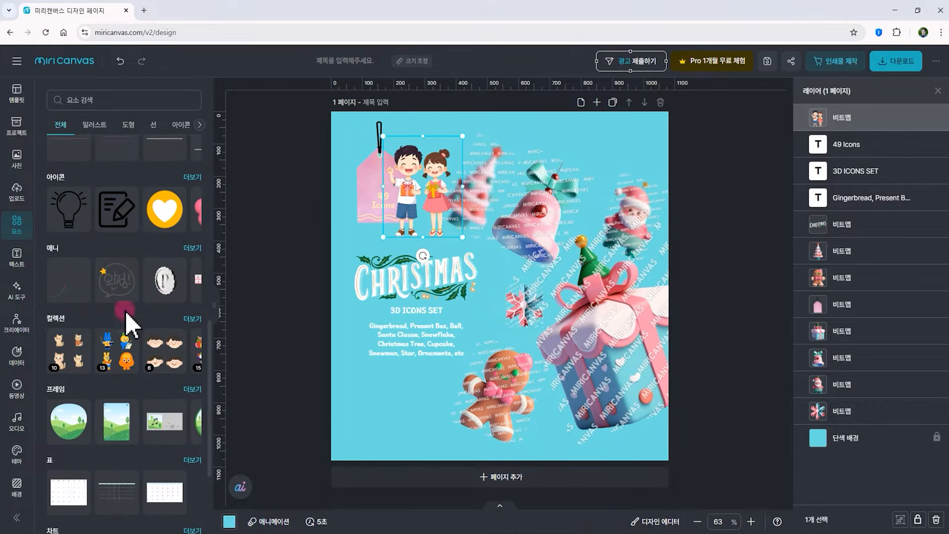
{"action": "scroll", "coordinate": [128, 339], "scroll_direction": "down", "scroll_amount": 5}
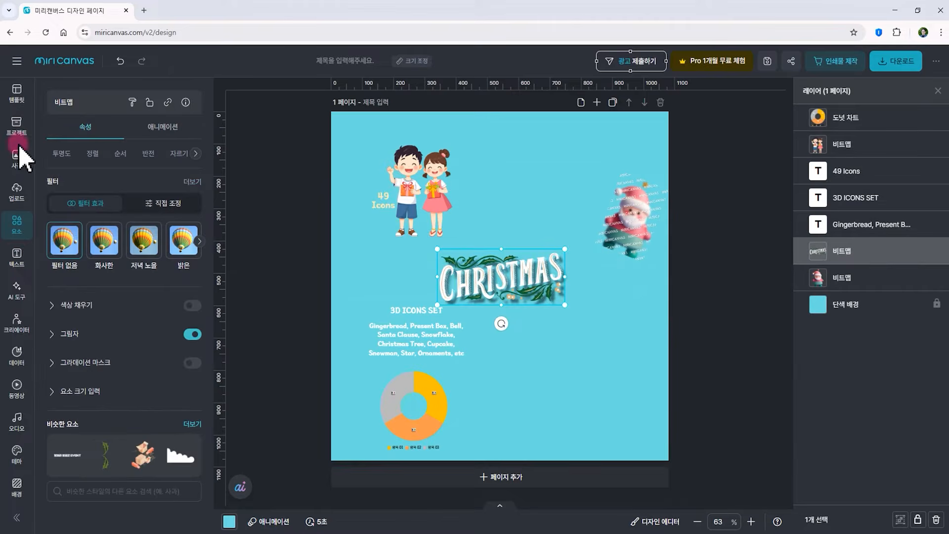
{"action": "left_click", "coordinate": [17, 389]}
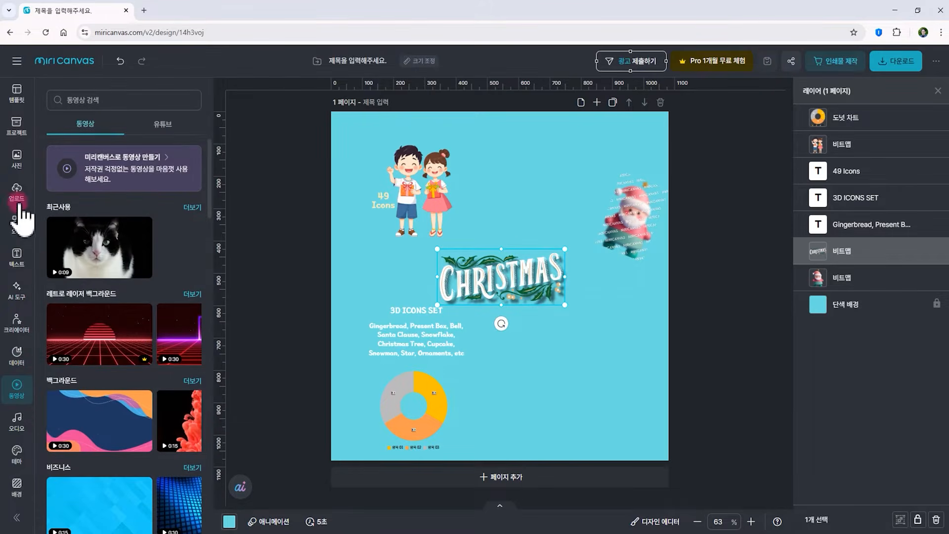
Place a round speech-bubble frame, shrunk, at the poster's top centre and fill it with the yellow forsythia photo
{"action": "left_click", "coordinate": [18, 224]}
{"action": "left_click", "coordinate": [129, 127]}
{"action": "scroll", "coordinate": [138, 382], "scroll_direction": "down", "scroll_amount": 10}
{"action": "left_click", "coordinate": [203, 124]}
{"action": "left_click", "coordinate": [201, 126]}
{"action": "left_click", "coordinate": [124, 125]}
{"action": "left_click_drag", "start_coordinate": [79, 193], "coordinate": [523, 367]}
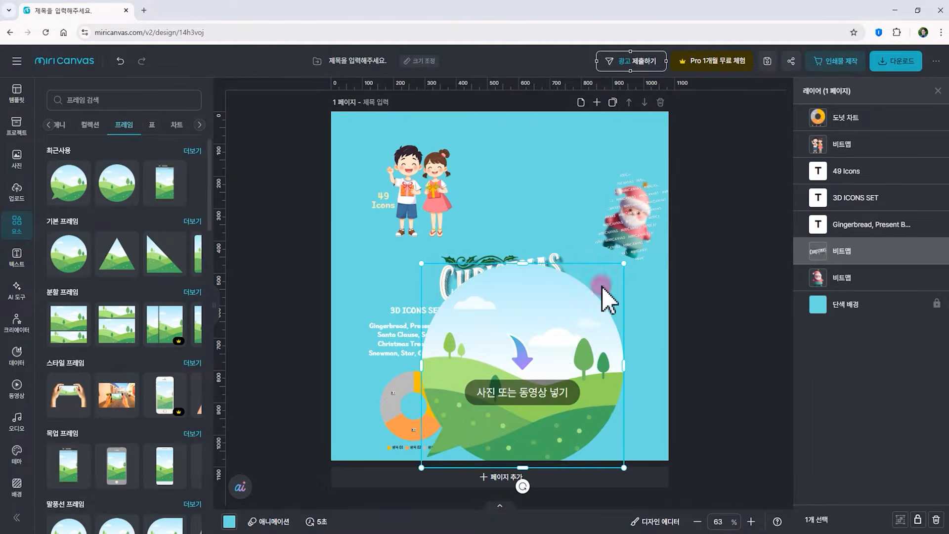
{"action": "left_click_drag", "start_coordinate": [626, 160], "coordinate": [525, 243]}
{"action": "left_click_drag", "start_coordinate": [487, 288], "coordinate": [534, 181]}
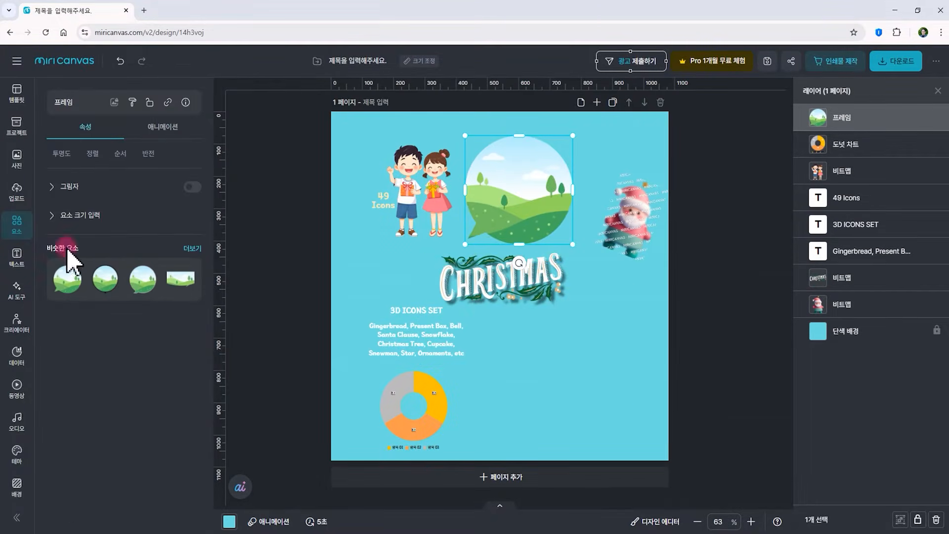
{"action": "left_click", "coordinate": [16, 159]}
{"action": "left_click_drag", "start_coordinate": [123, 403], "coordinate": [502, 223]}
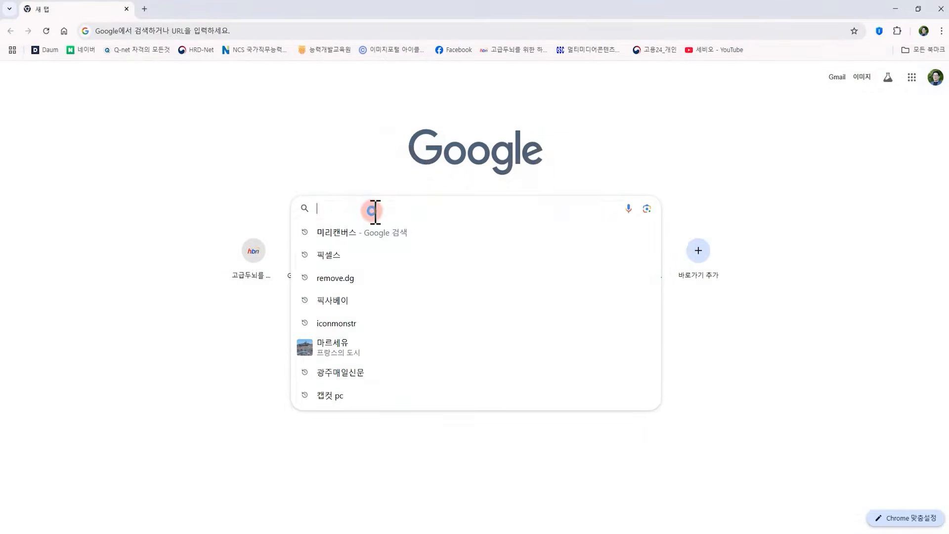
Search Google for 미리캔버스 and open the Miricanvas website from the results
{"action": "left_click", "coordinate": [374, 229]}
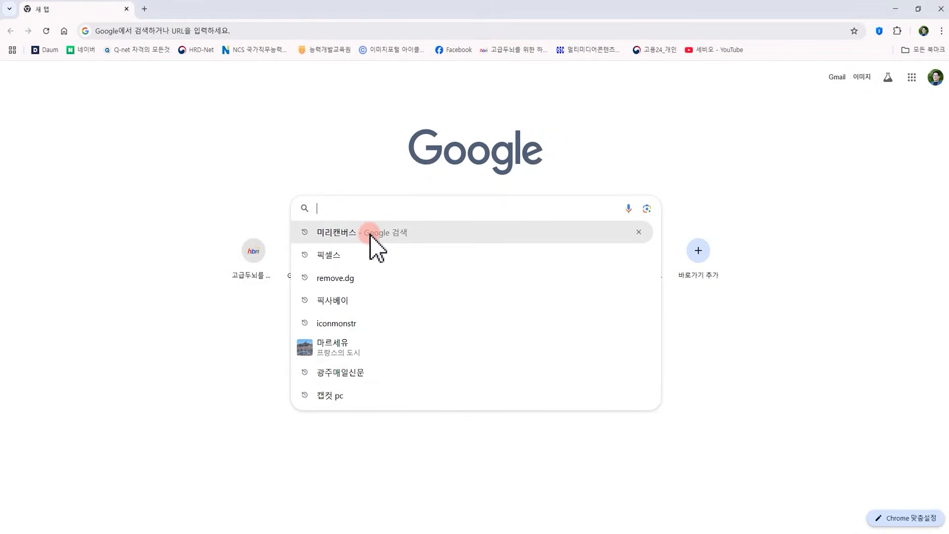
{"action": "left_click", "coordinate": [372, 235]}
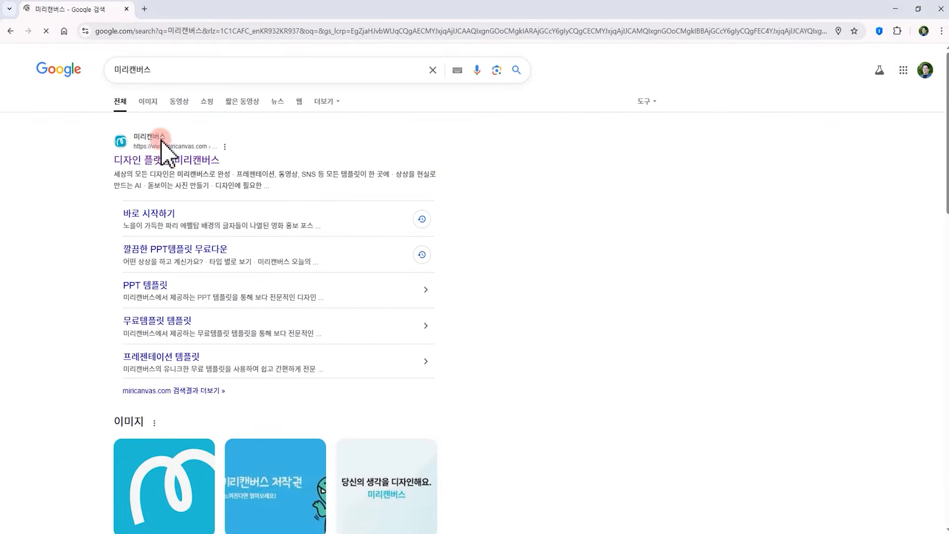
{"action": "left_click", "coordinate": [143, 137]}
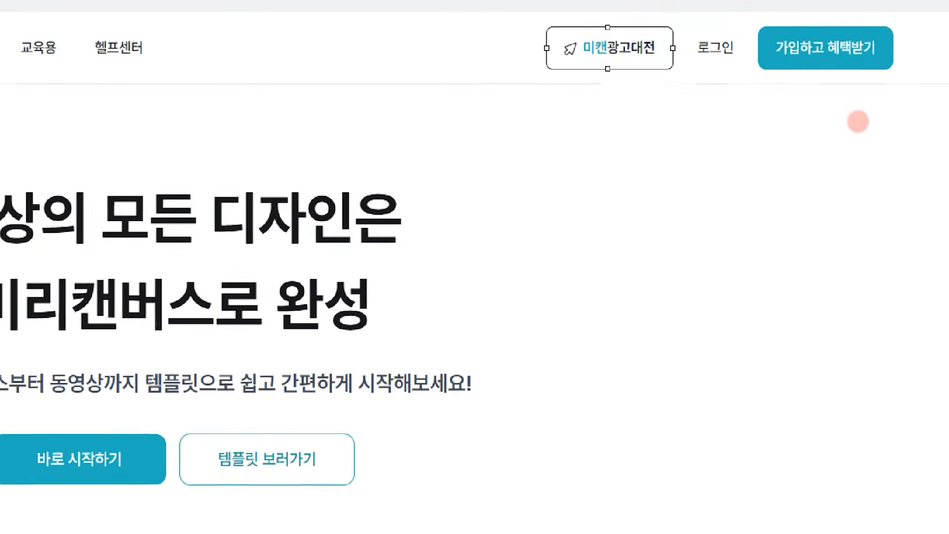
Log in to Miricanvas with a Google account
{"action": "mouse_move", "coordinate": [643, 17]}
{"action": "left_mouse_down"}
{"action": "mouse_move", "coordinate": [702, 54]}
{"action": "mouse_move", "coordinate": [896, 83]}
{"action": "left_mouse_up"}
{"action": "left_click_drag", "start_coordinate": [780, 128], "coordinate": [819, 95]}
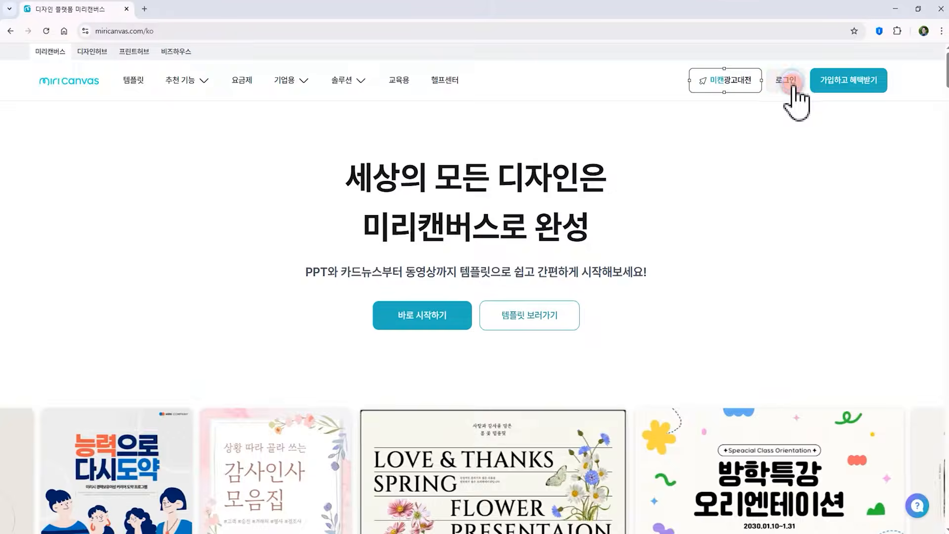
{"action": "left_click", "coordinate": [690, 53]}
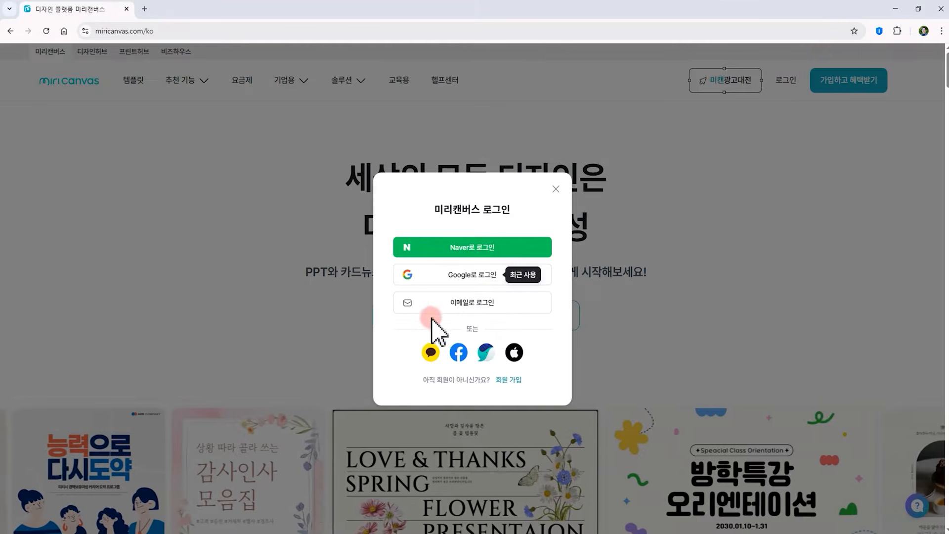
{"action": "left_click", "coordinate": [478, 273]}
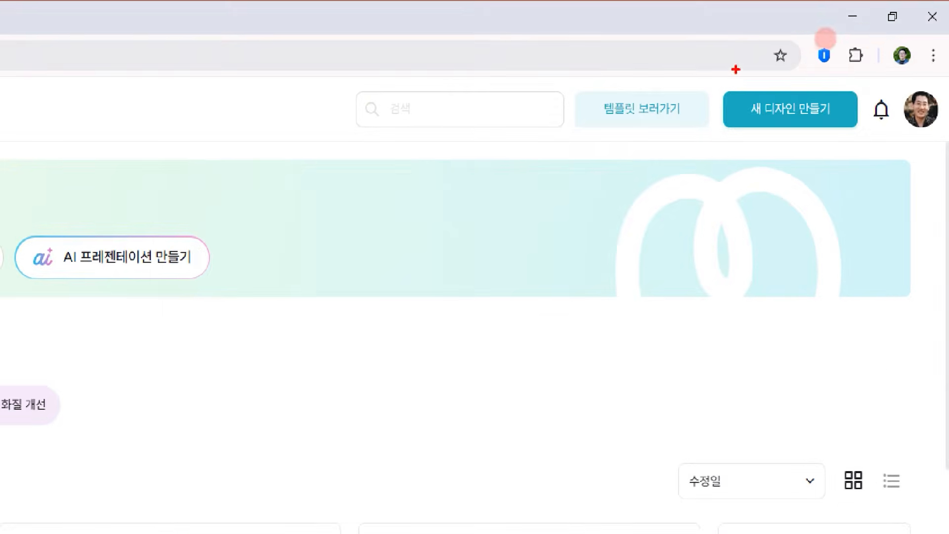
Start a new design using the 1920 × 1080 px presentation size
{"action": "mouse_move", "coordinate": [698, 76]}
{"action": "left_mouse_down"}
{"action": "mouse_move", "coordinate": [759, 123]}
{"action": "mouse_move", "coordinate": [873, 144]}
{"action": "left_mouse_up"}
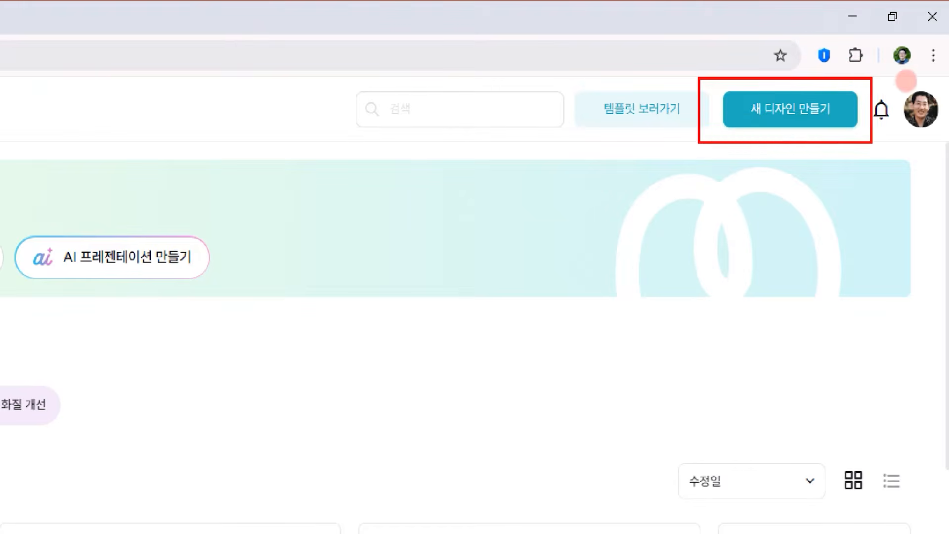
{"action": "mouse_move", "coordinate": [754, 33]}
{"action": "left_mouse_down"}
{"action": "mouse_move", "coordinate": [789, 82]}
{"action": "mouse_move", "coordinate": [832, 48]}
{"action": "left_mouse_up"}
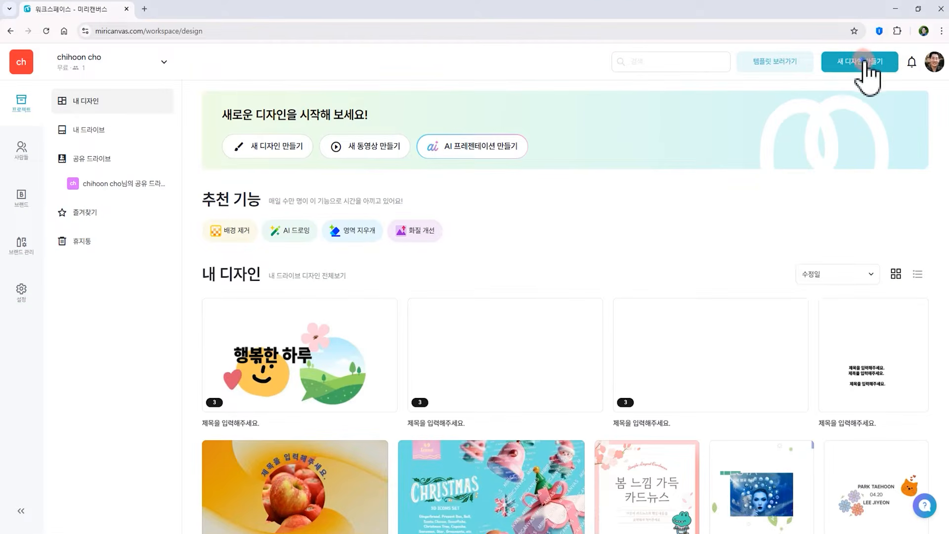
{"action": "left_click", "coordinate": [798, 109]}
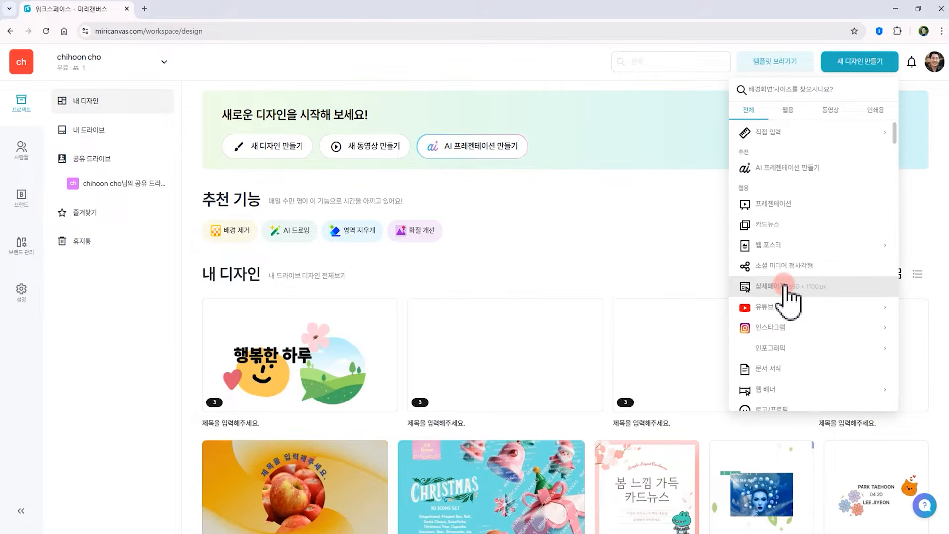
{"action": "left_click", "coordinate": [776, 205]}
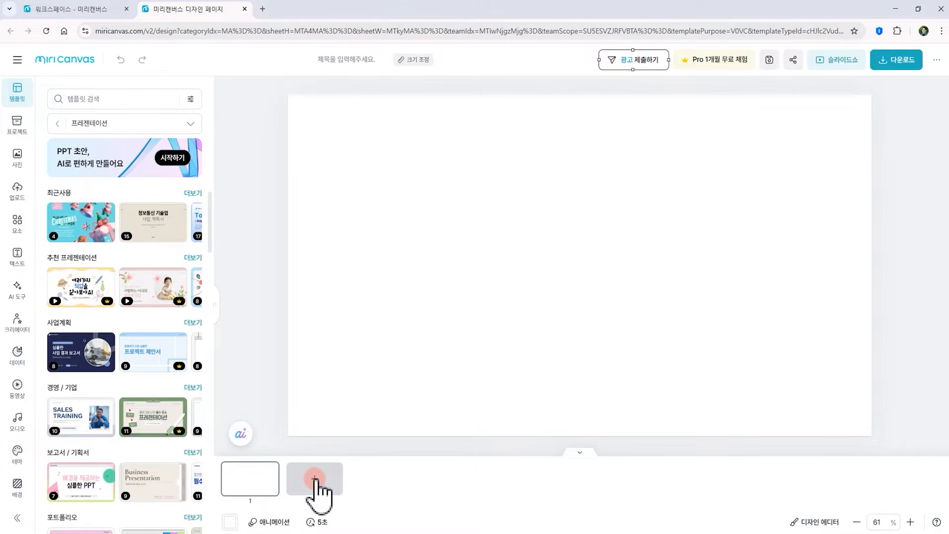
Add two pages to the presentation and expand the page strip into the scrolling page view
{"action": "left_click", "coordinate": [317, 480]}
{"action": "left_click", "coordinate": [378, 480]}
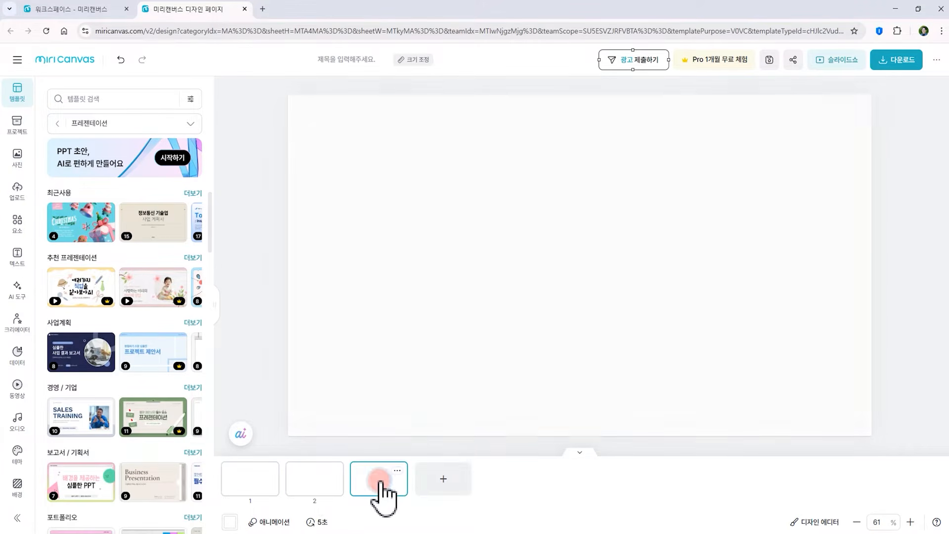
{"action": "scroll", "coordinate": [594, 237], "scroll_direction": "up", "scroll_amount": 2}
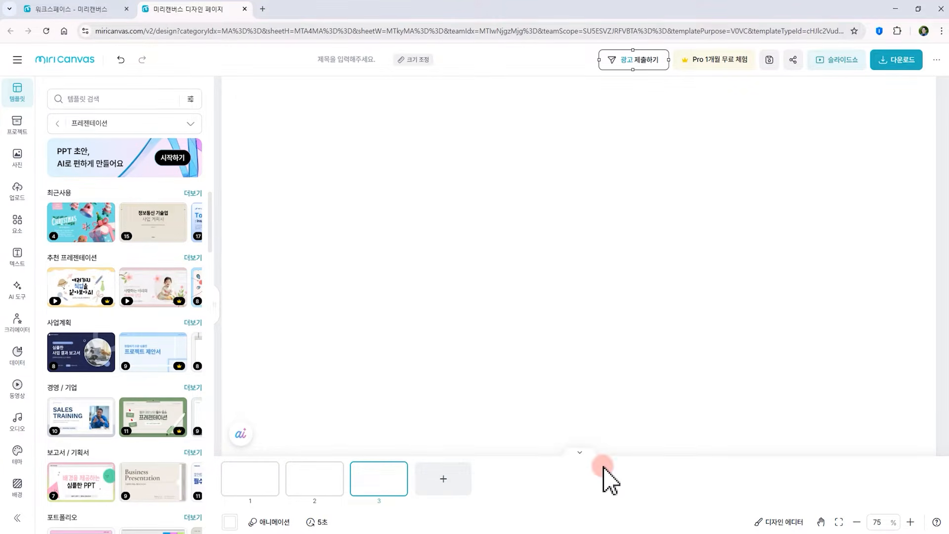
{"action": "mouse_move", "coordinate": [599, 468]}
{"action": "left_mouse_down"}
{"action": "mouse_move", "coordinate": [542, 469]}
{"action": "mouse_move", "coordinate": [581, 399]}
{"action": "mouse_move", "coordinate": [593, 468]}
{"action": "left_mouse_up"}
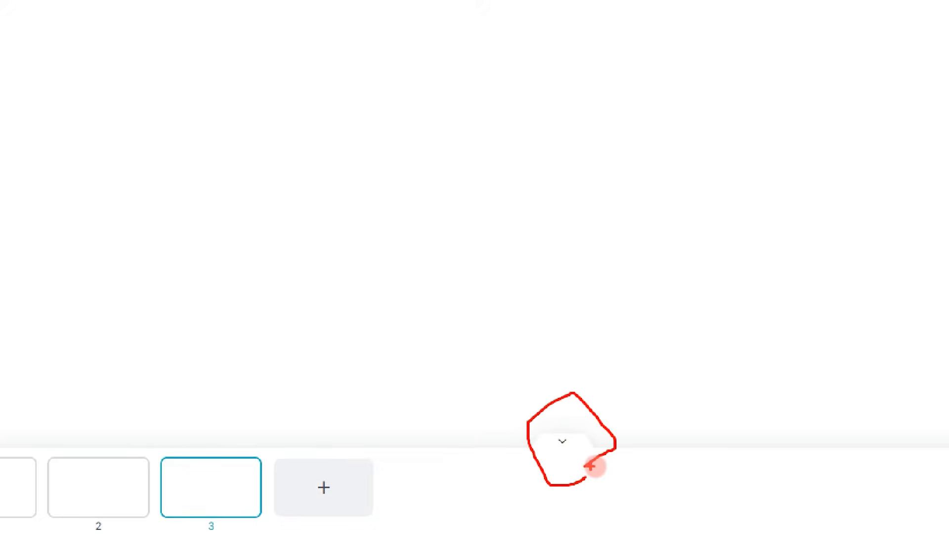
{"action": "left_click", "coordinate": [562, 442]}
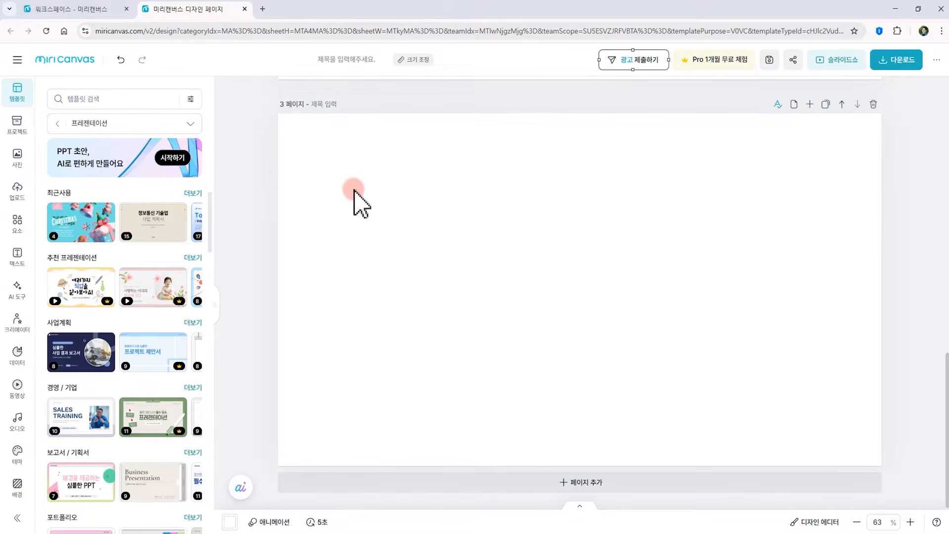
Insert a new page after page 1 and another after page 4
{"action": "scroll", "coordinate": [354, 202], "scroll_direction": "up", "scroll_amount": 10}
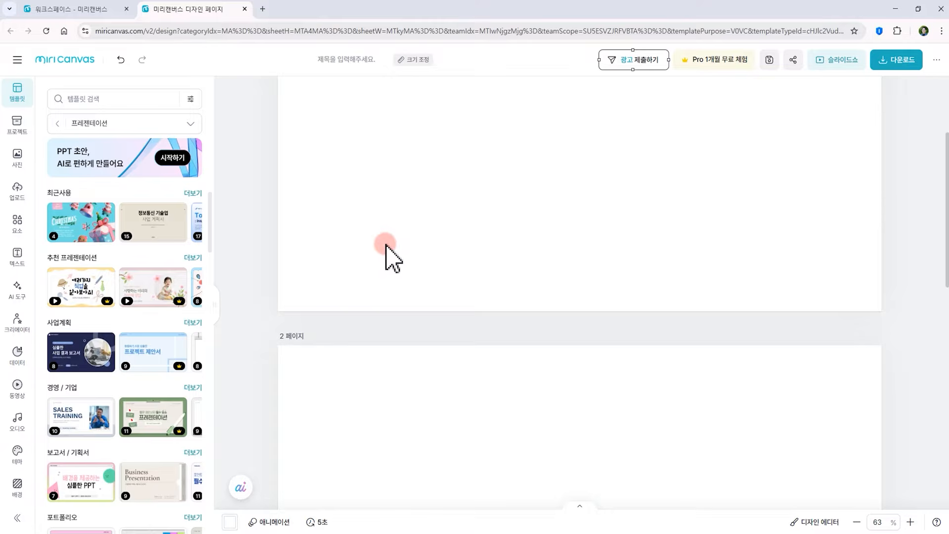
{"action": "scroll", "coordinate": [385, 250], "scroll_direction": "up", "scroll_amount": 3}
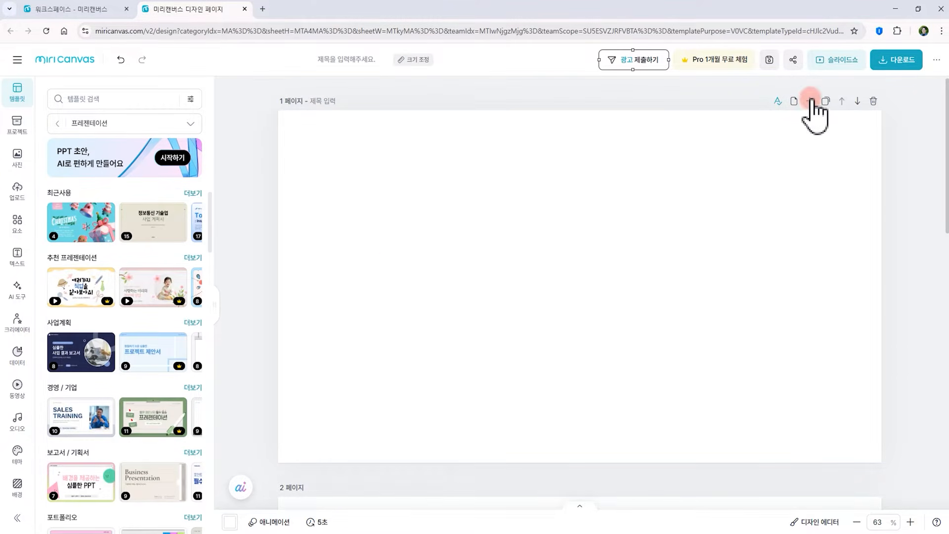
{"action": "left_click", "coordinate": [811, 101]}
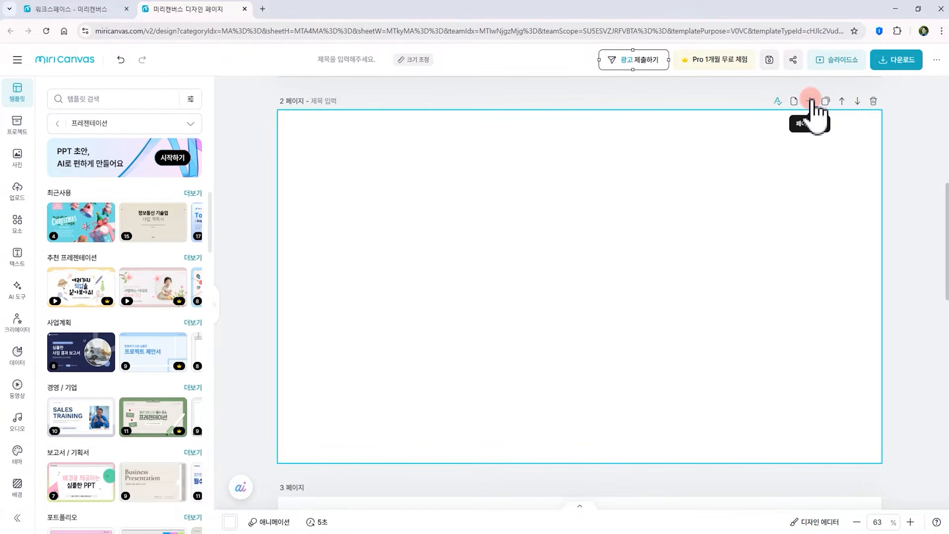
{"action": "scroll", "coordinate": [509, 307], "scroll_direction": "down", "scroll_amount": 10}
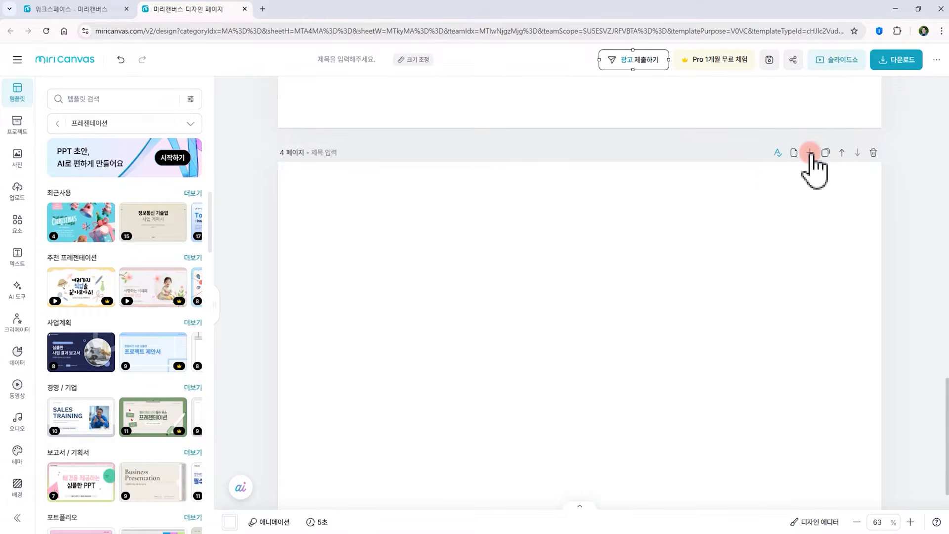
{"action": "left_click", "coordinate": [810, 154]}
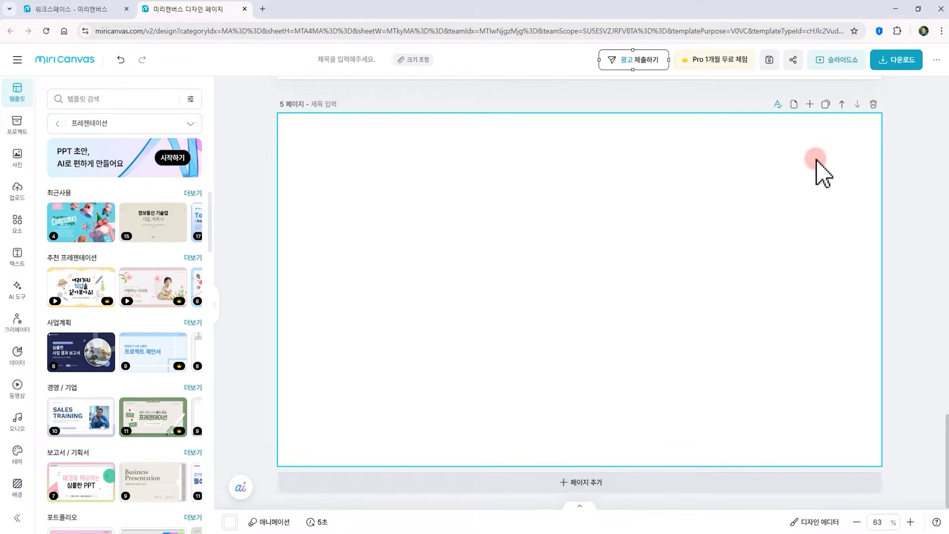
Delete the last two pages
{"action": "left_click", "coordinate": [874, 104]}
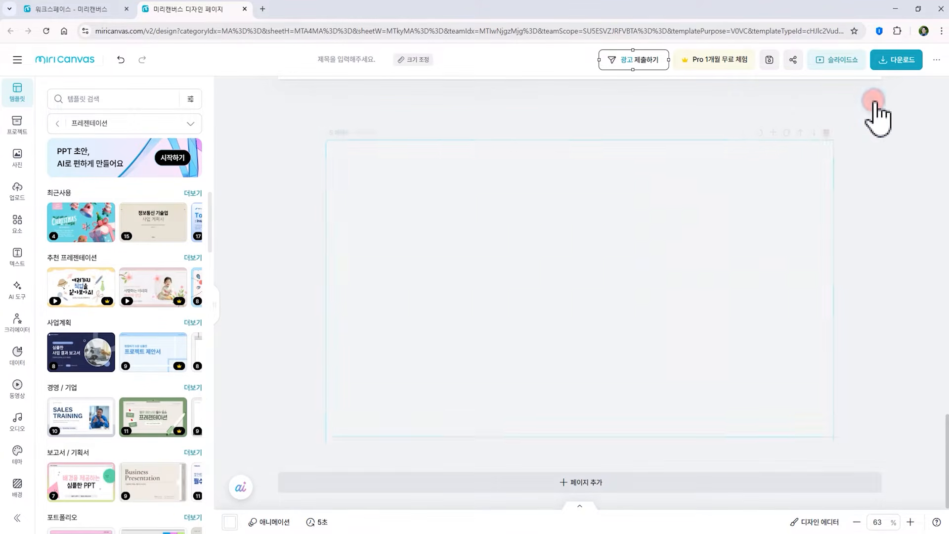
{"action": "left_click", "coordinate": [874, 104]}
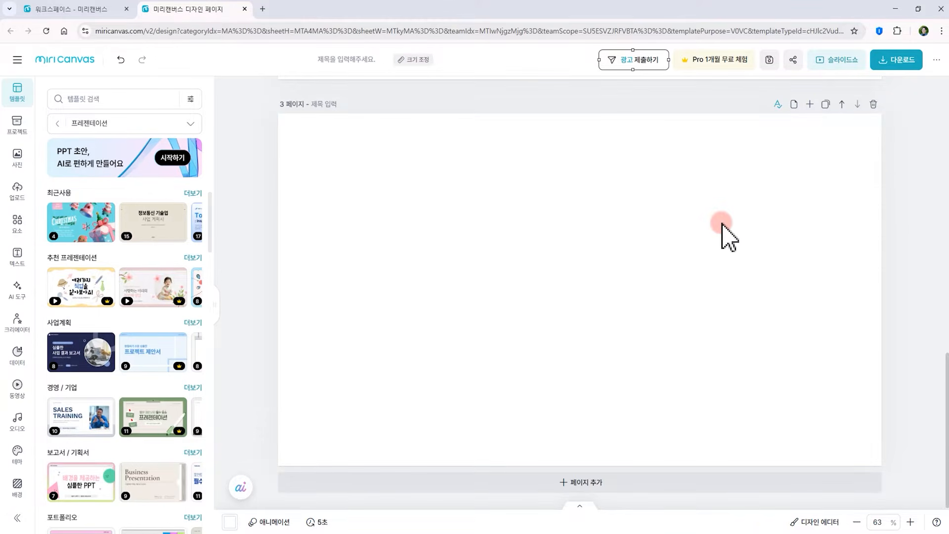
Scroll through the pages to review their titles
{"action": "scroll", "coordinate": [647, 271], "scroll_direction": "up", "scroll_amount": 10}
{"action": "scroll", "coordinate": [647, 271], "scroll_direction": "up", "scroll_amount": 2}
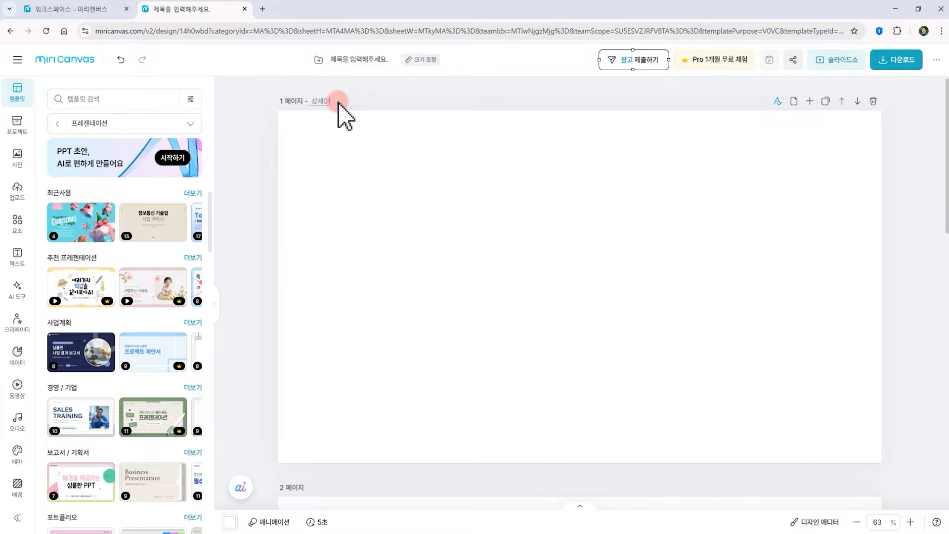
{"action": "scroll", "coordinate": [354, 251], "scroll_direction": "down", "scroll_amount": 4}
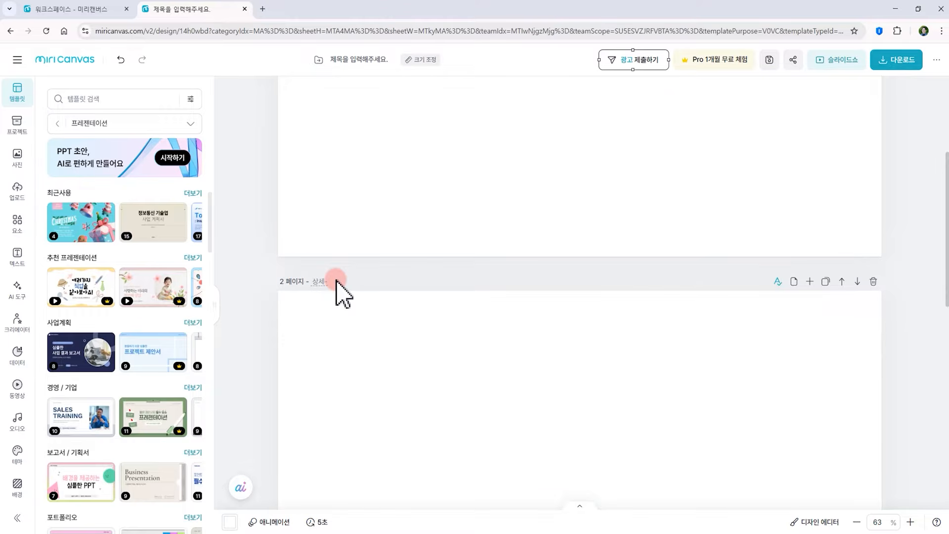
{"action": "scroll", "coordinate": [346, 289], "scroll_direction": "down", "scroll_amount": 4}
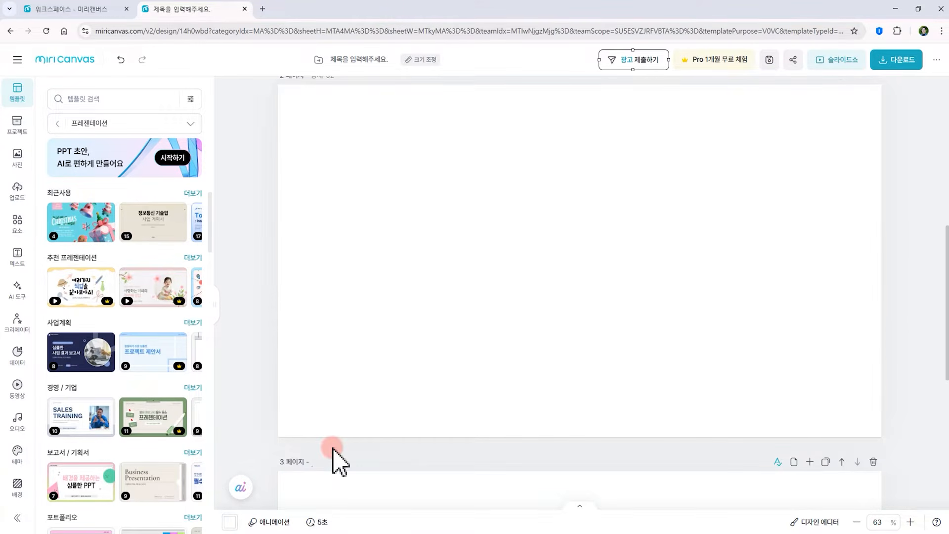
{"action": "scroll", "coordinate": [332, 450], "scroll_direction": "up", "scroll_amount": 8}
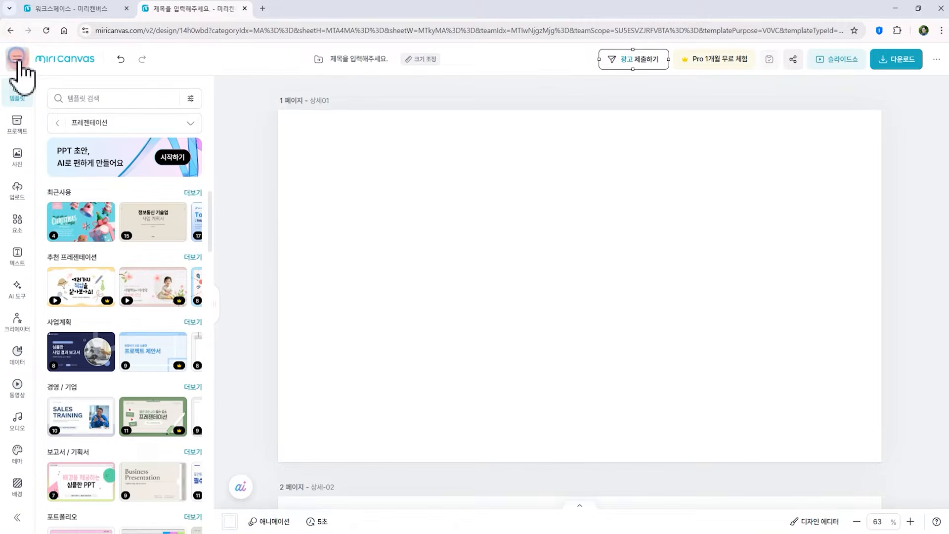
Switch the editor to dark mode from the main menu settings
{"action": "left_click", "coordinate": [30, 105]}
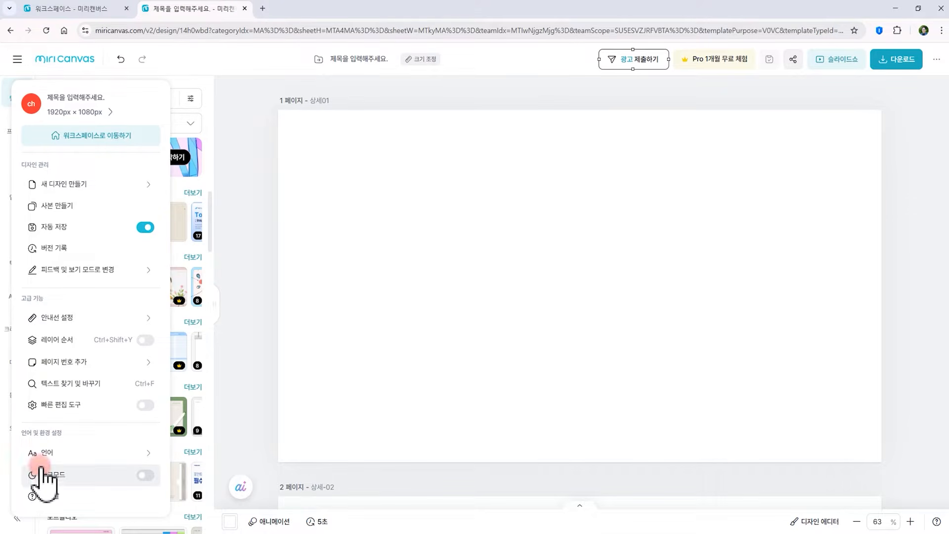
{"action": "left_click", "coordinate": [75, 469]}
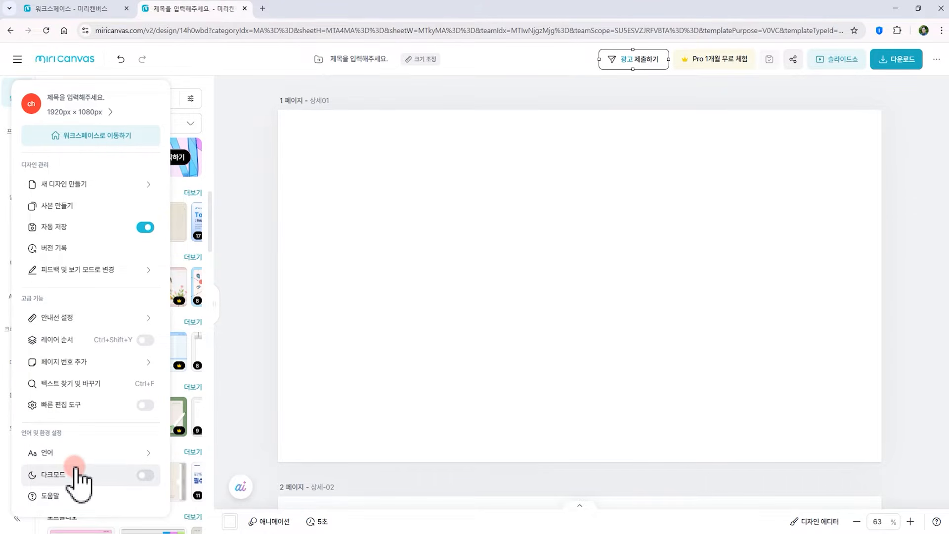
{"action": "left_click", "coordinate": [149, 476]}
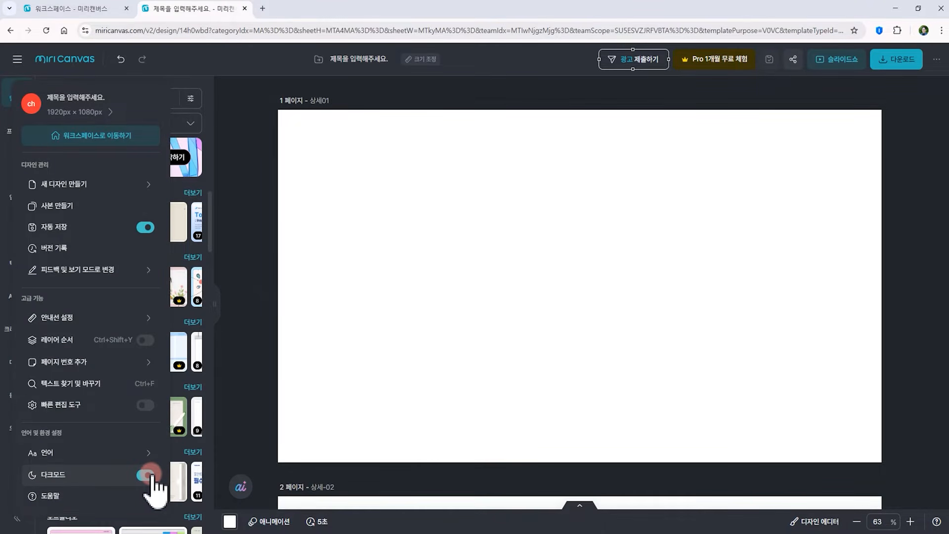
{"action": "left_click", "coordinate": [313, 332]}
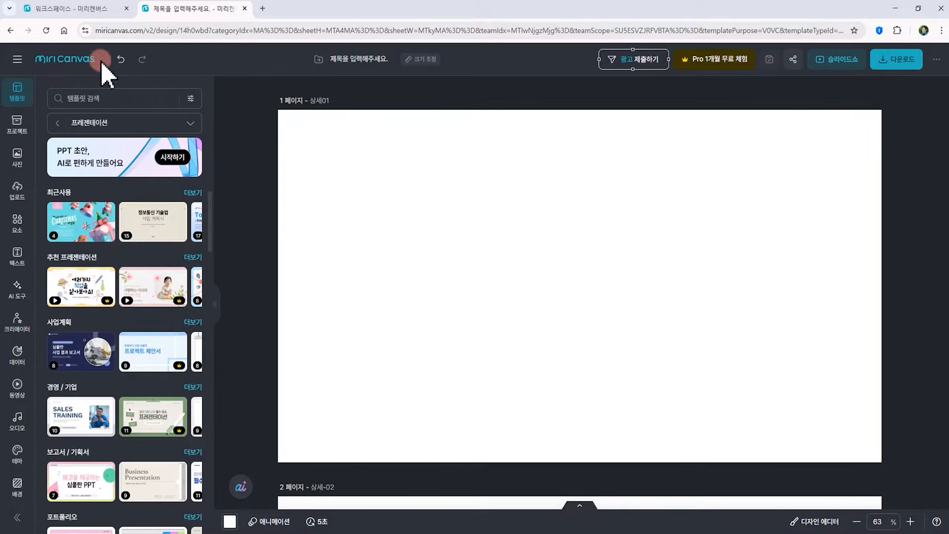
Turn on the quick edit tool option in the main menu
{"action": "left_click", "coordinate": [19, 59]}
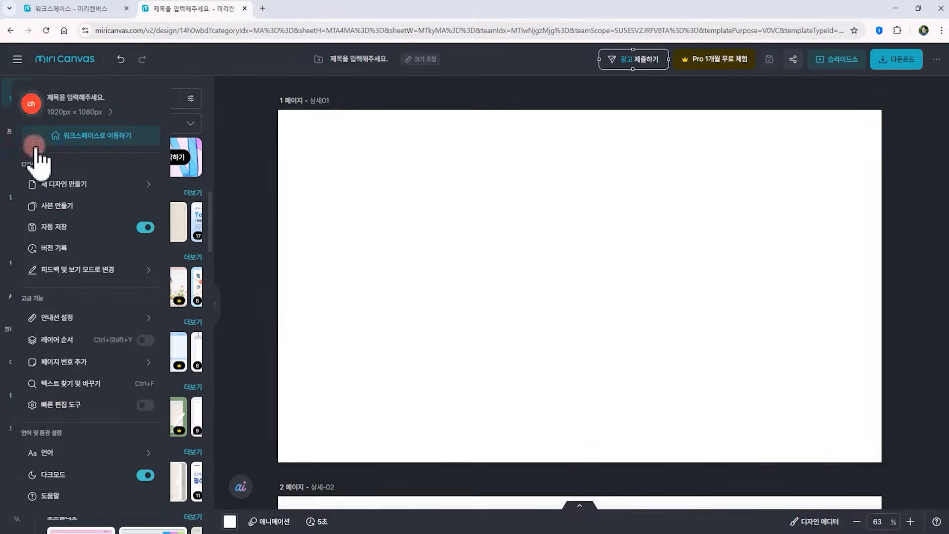
{"action": "left_click", "coordinate": [61, 403]}
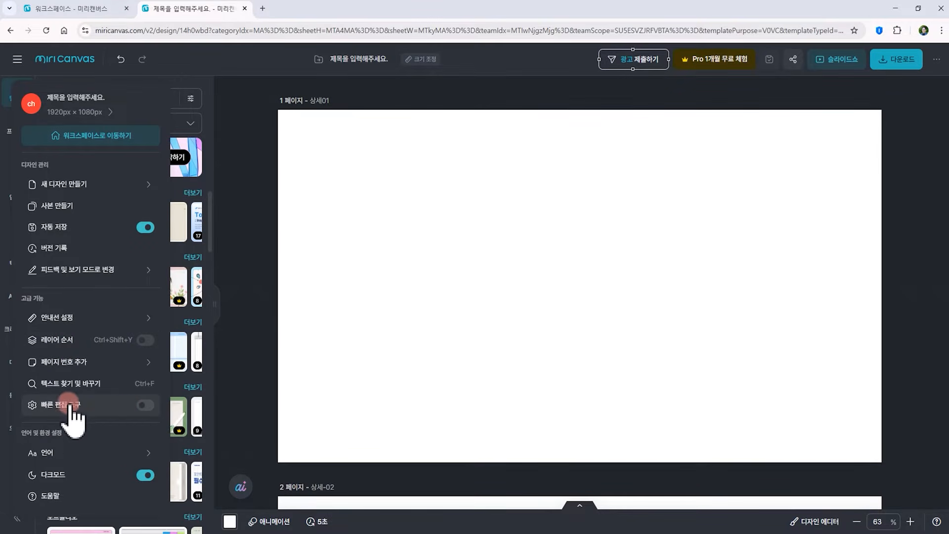
{"action": "left_click", "coordinate": [143, 405]}
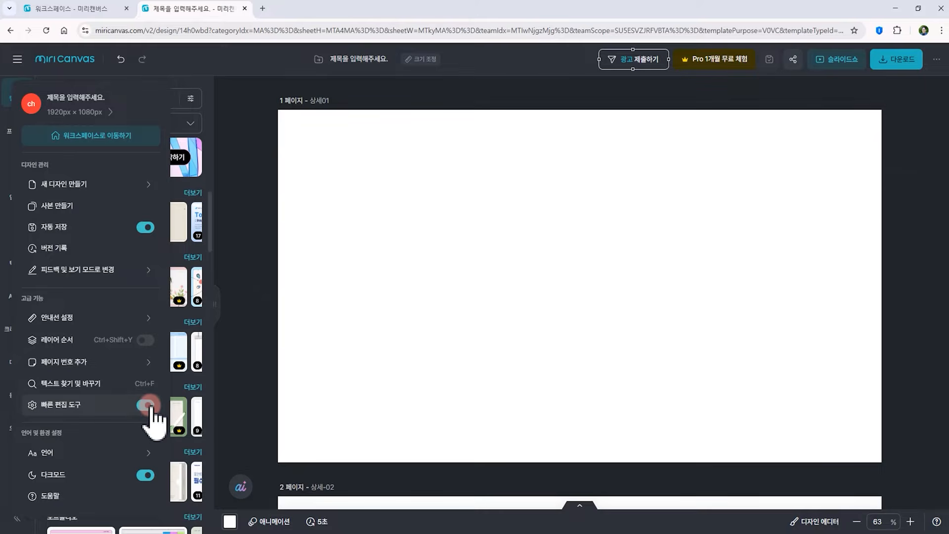
{"action": "left_click", "coordinate": [432, 285]}
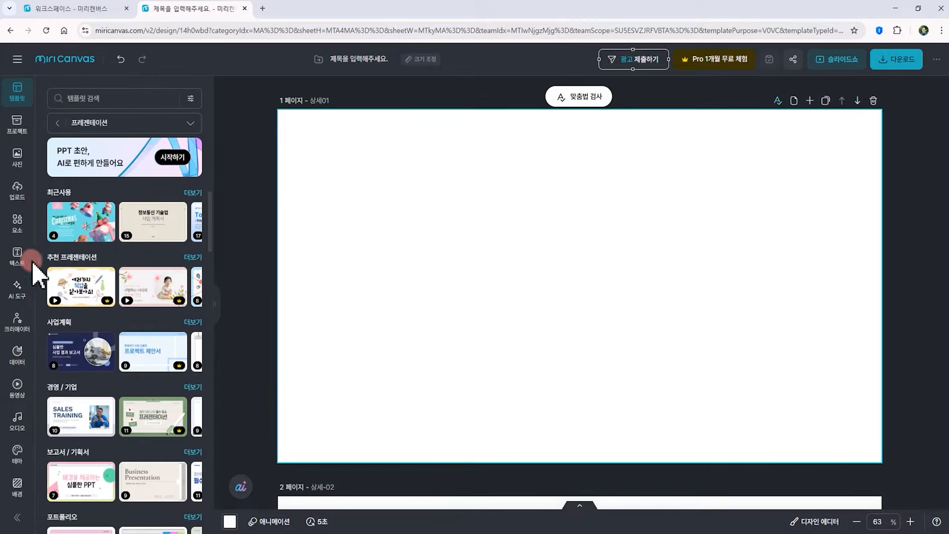
Add the yellow heart circle element from the elements library onto page 1 and nudge it slightly down
{"action": "left_click", "coordinate": [15, 219]}
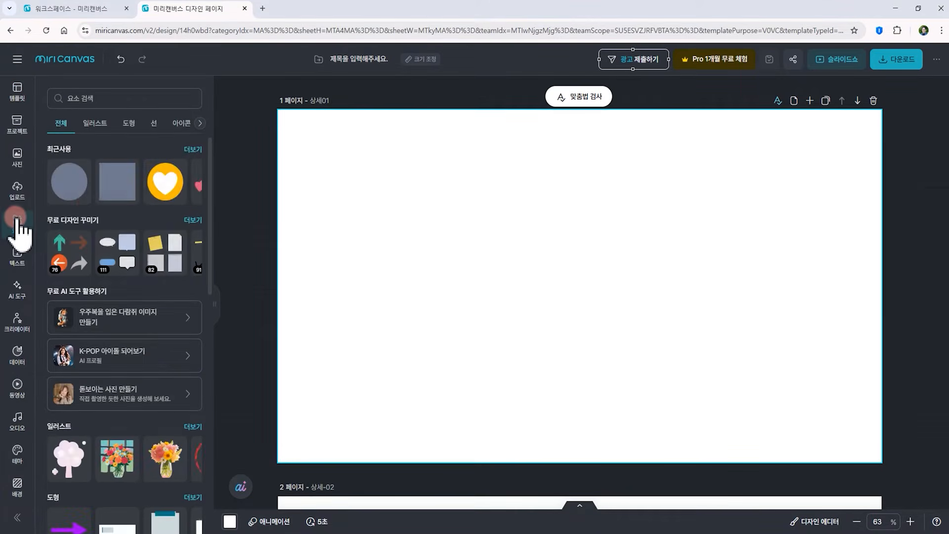
{"action": "left_click", "coordinate": [150, 191]}
{"action": "left_click_drag", "start_coordinate": [150, 187], "coordinate": [559, 240]}
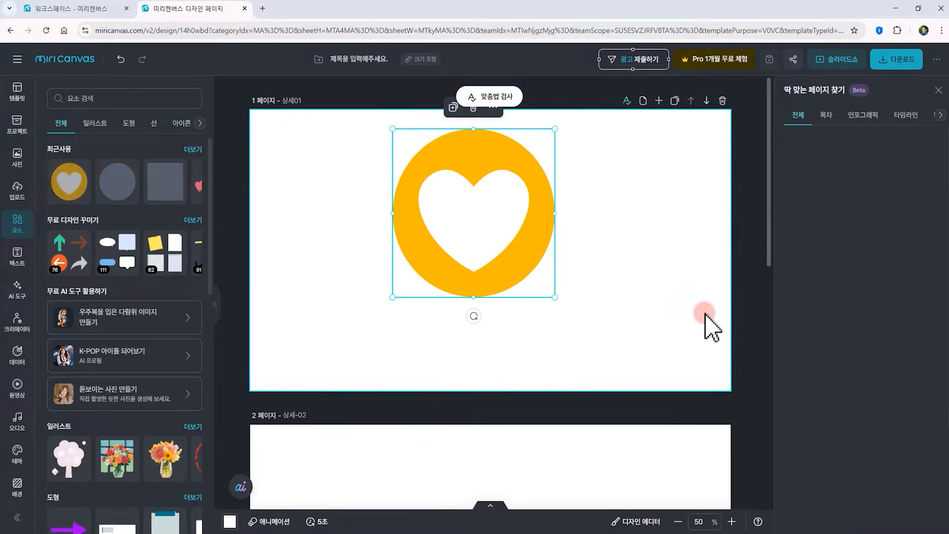
{"action": "left_click_drag", "start_coordinate": [505, 213], "coordinate": [511, 254]}
{"action": "left_click", "coordinate": [459, 148]}
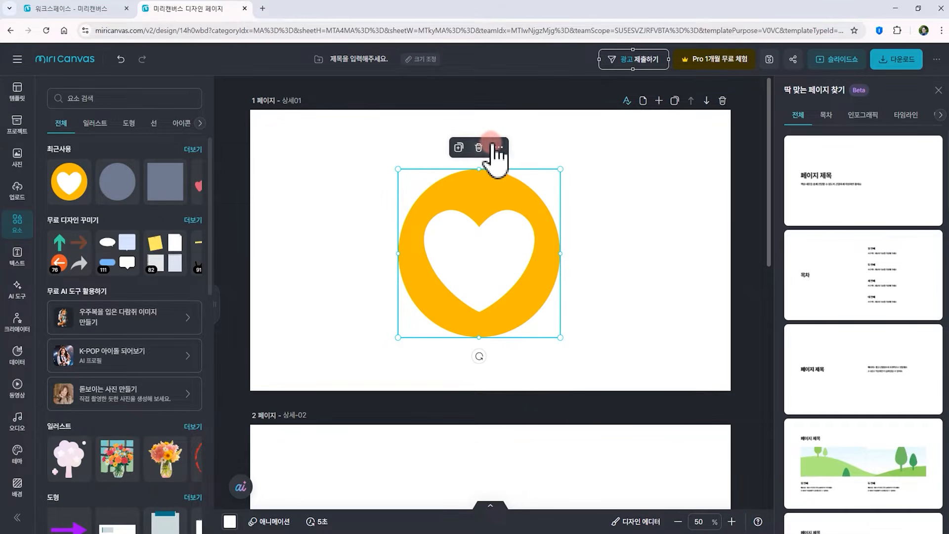
Turn off the quick edit tool and select the heart element to show its properties
{"action": "left_click", "coordinate": [17, 60]}
{"action": "left_click", "coordinate": [144, 405]}
{"action": "left_click", "coordinate": [292, 307]}
{"action": "left_click", "coordinate": [392, 197]}
{"action": "left_click", "coordinate": [477, 206]}
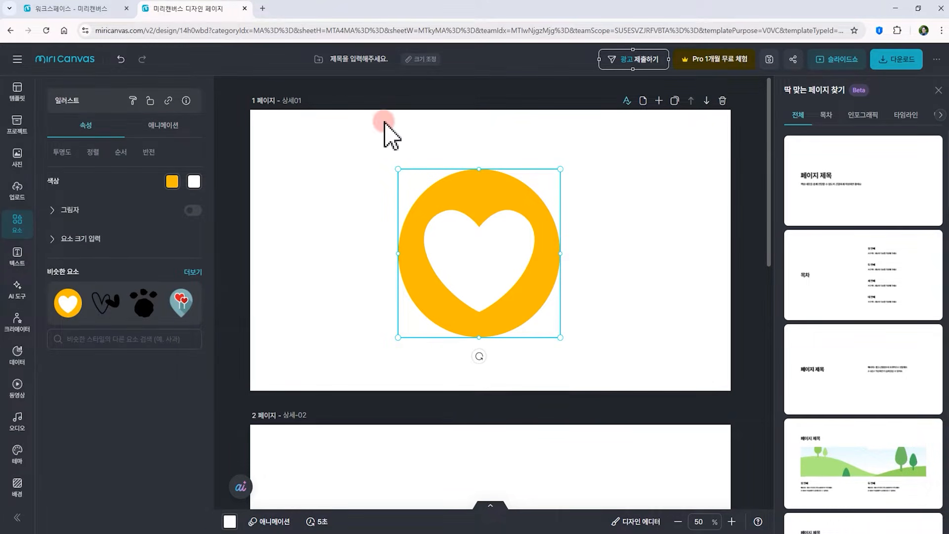
Turn on the layer order panel from the main menu
{"action": "left_click", "coordinate": [18, 60]}
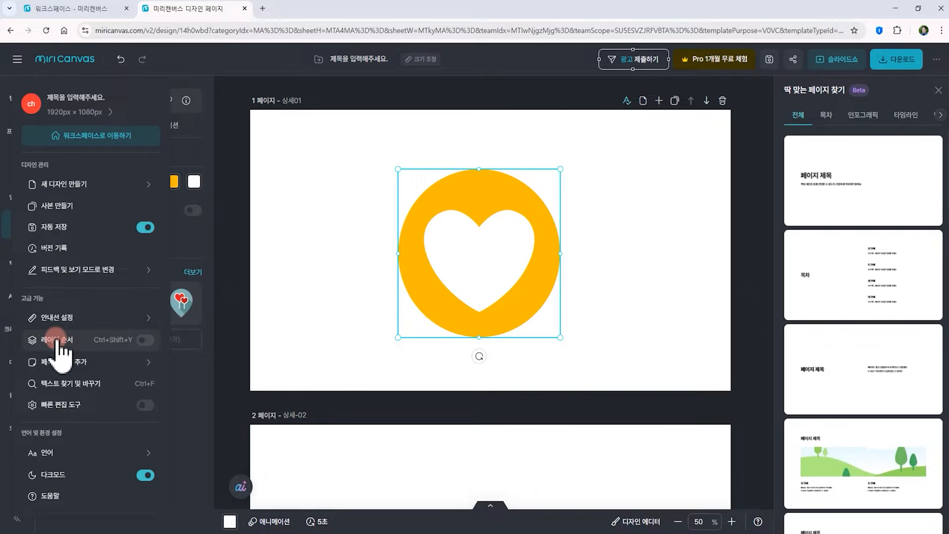
{"action": "left_click", "coordinate": [148, 341]}
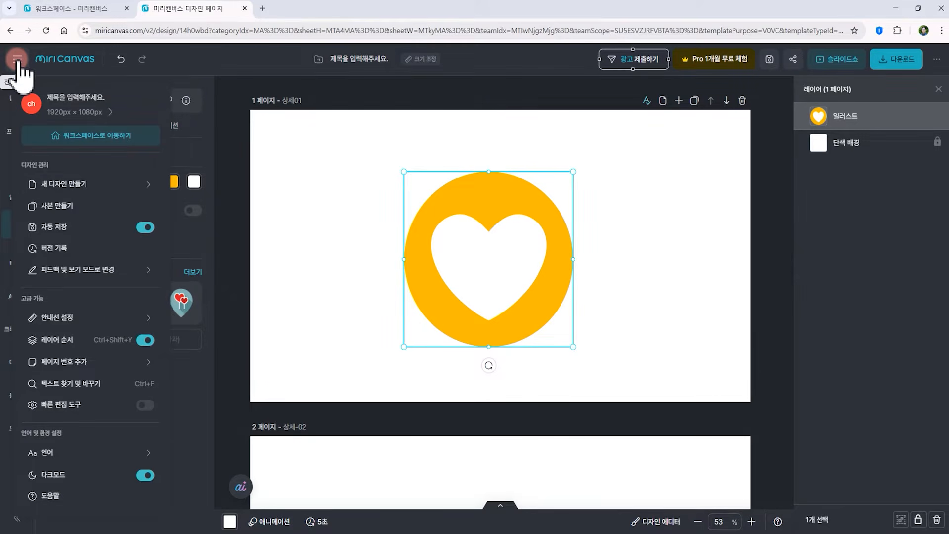
Add the recent "임산부 스트레칭" title text design onto page 1 and move it left over the heart
{"action": "left_click", "coordinate": [17, 254]}
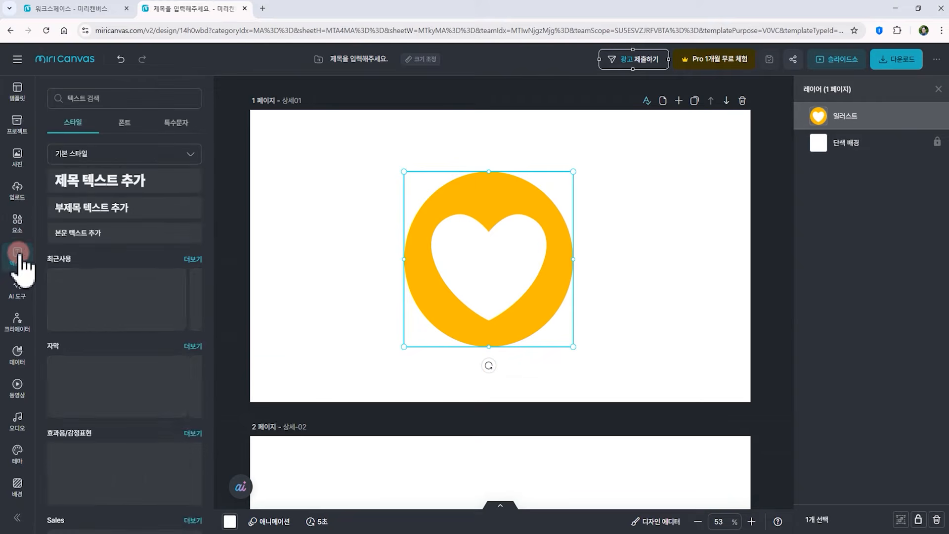
{"action": "left_click_drag", "start_coordinate": [113, 299], "coordinate": [504, 265]}
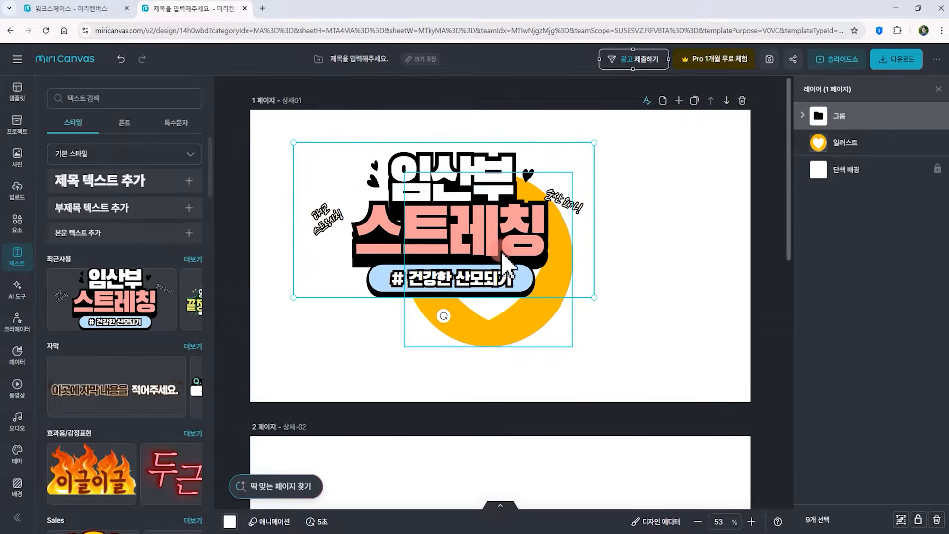
{"action": "left_click_drag", "start_coordinate": [502, 217], "coordinate": [466, 262]}
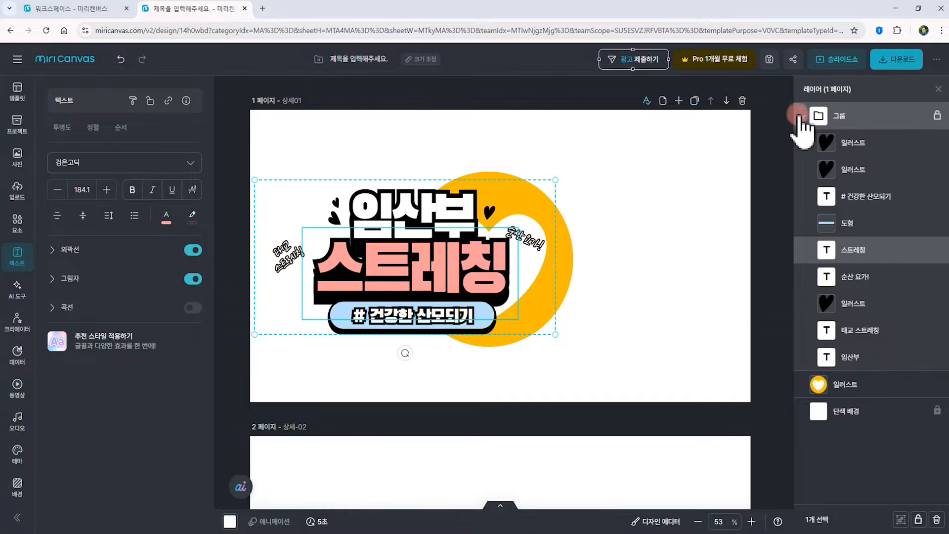
Collapse the text group layer and move the heart illustration layer above the group
{"action": "left_click", "coordinate": [802, 117]}
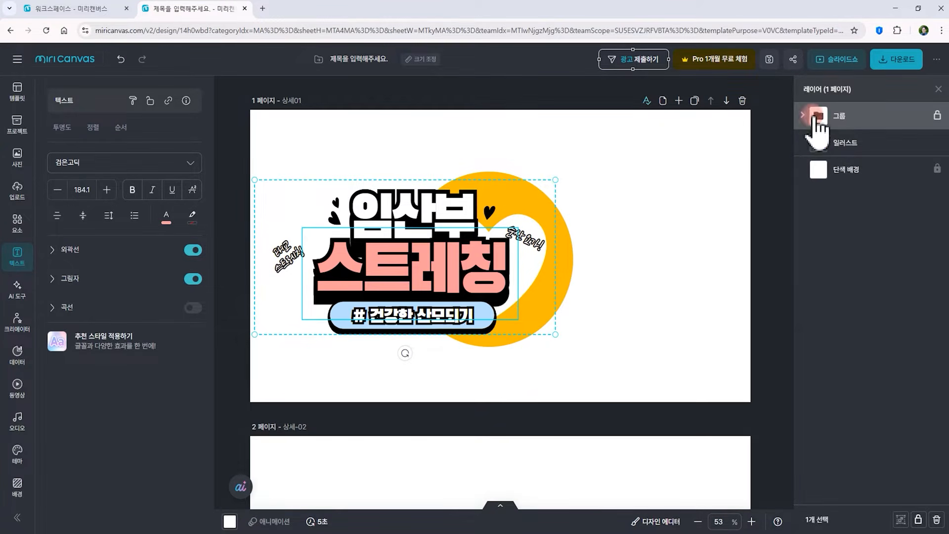
{"action": "left_click", "coordinate": [583, 265]}
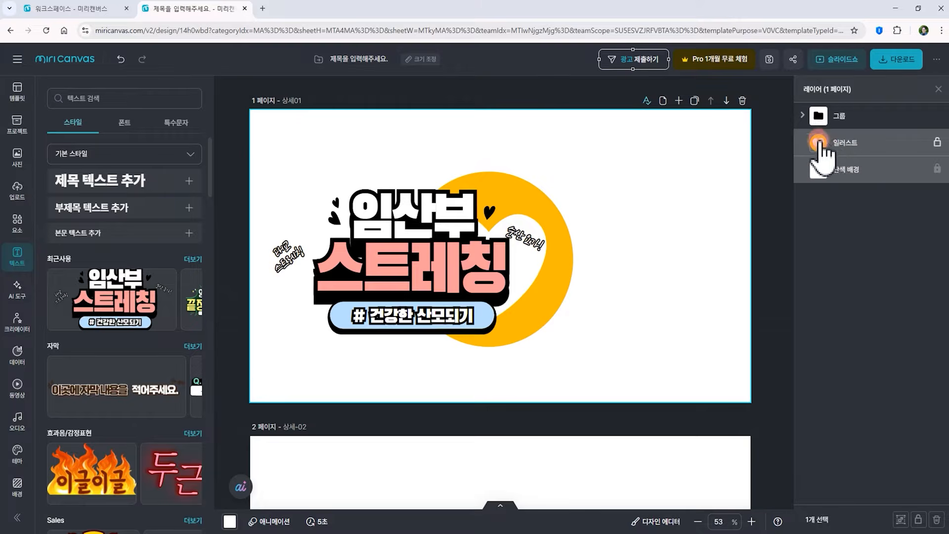
{"action": "left_click_drag", "start_coordinate": [844, 115], "coordinate": [856, 163]}
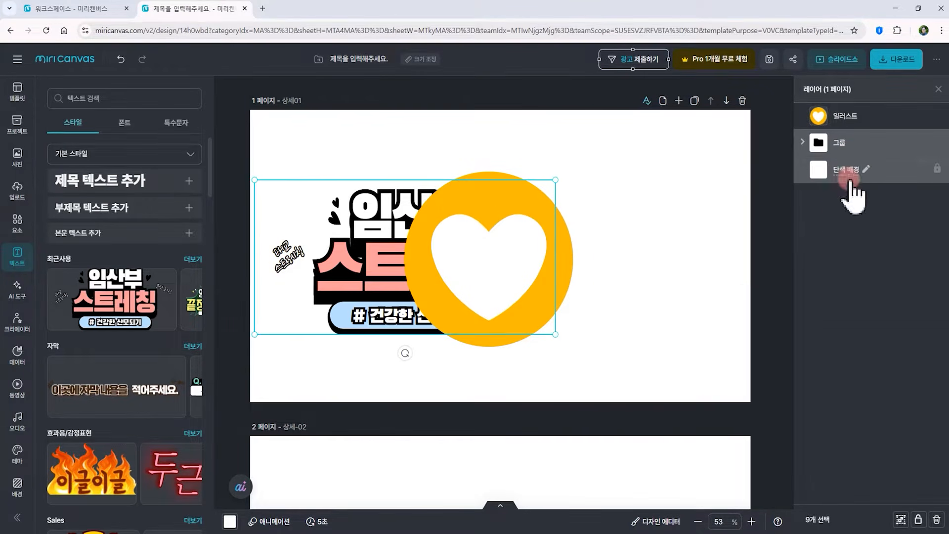
Shrink the heart illustration and place it at the upper right of the title
{"action": "left_click", "coordinate": [846, 117]}
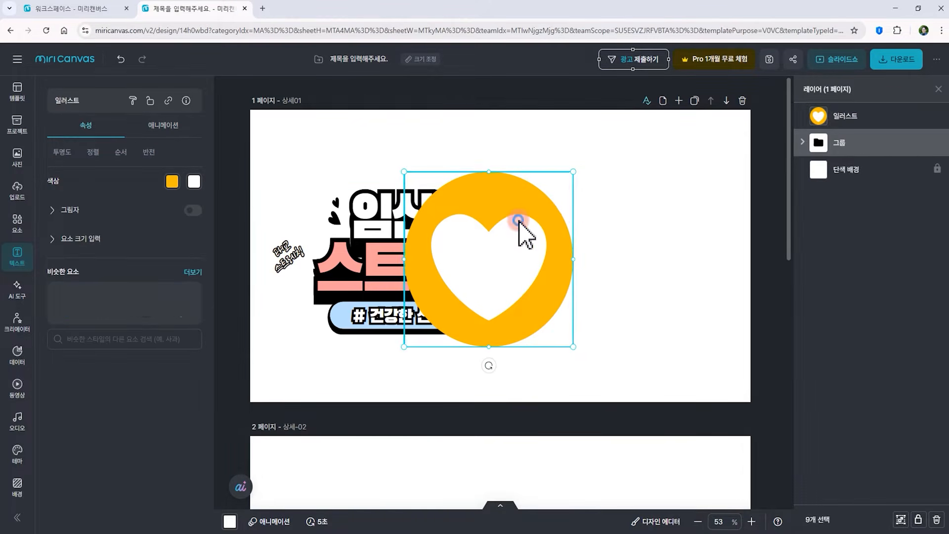
{"action": "left_click_drag", "start_coordinate": [574, 171], "coordinate": [481, 269]}
{"action": "left_click_drag", "start_coordinate": [460, 314], "coordinate": [508, 193]}
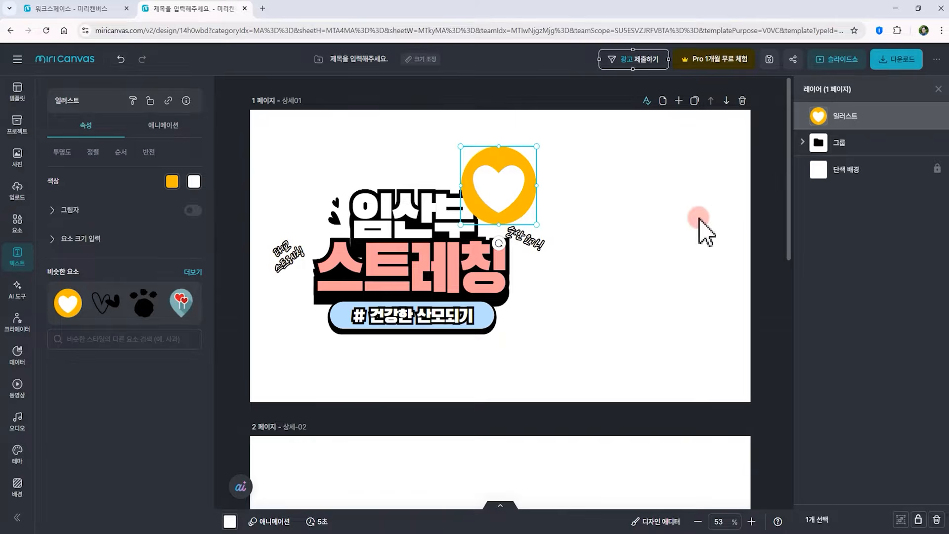
{"action": "left_click", "coordinate": [714, 219]}
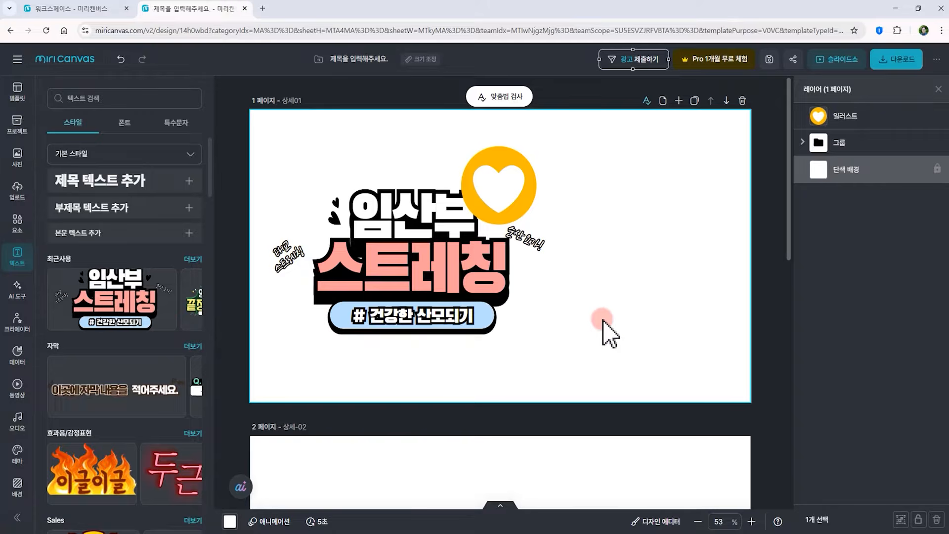
Select all elements on page 1 and move them together toward the page centre
{"action": "left_click_drag", "start_coordinate": [647, 353], "coordinate": [286, 150]}
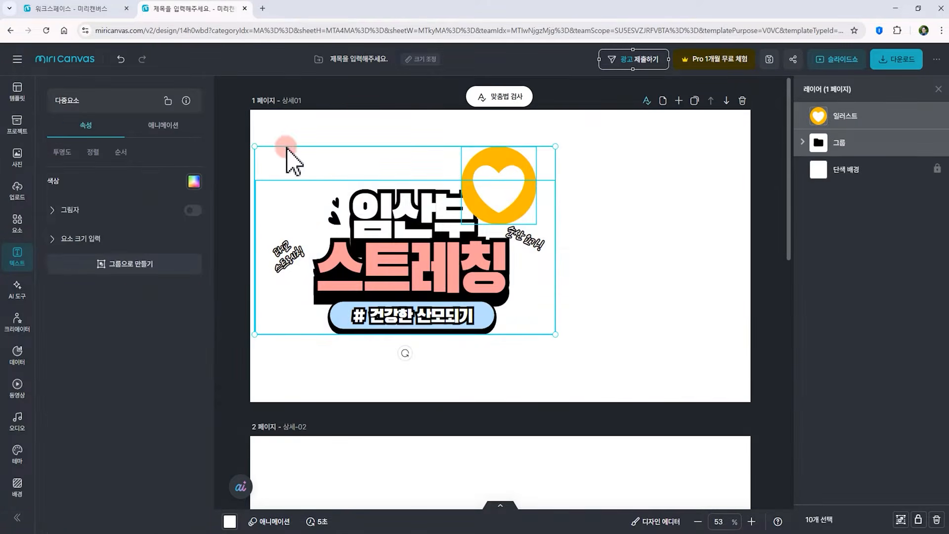
{"action": "left_click_drag", "start_coordinate": [376, 217], "coordinate": [448, 230]}
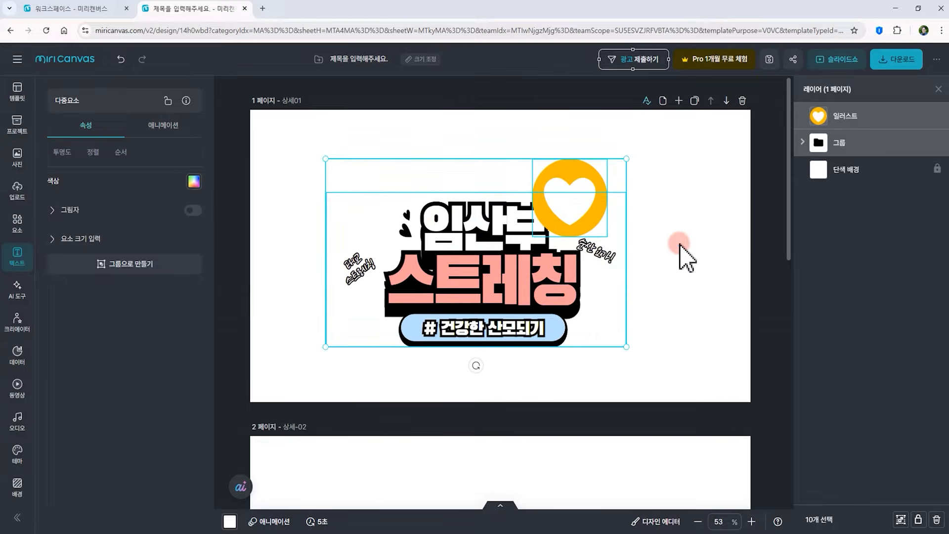
{"action": "left_click", "coordinate": [692, 245]}
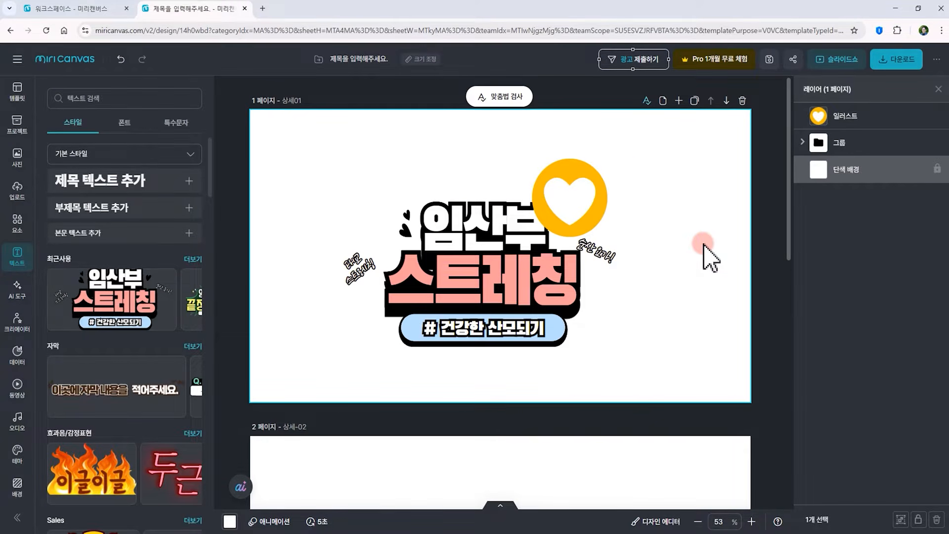
Turn on guide display in the guide settings to view the guides, then turn it off and close the menu
{"action": "left_click", "coordinate": [17, 59]}
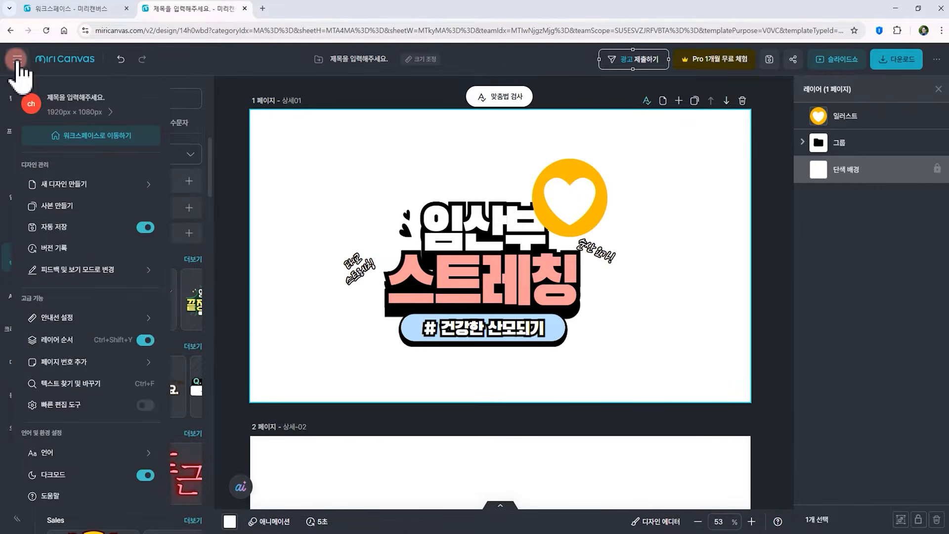
{"action": "left_click", "coordinate": [70, 319]}
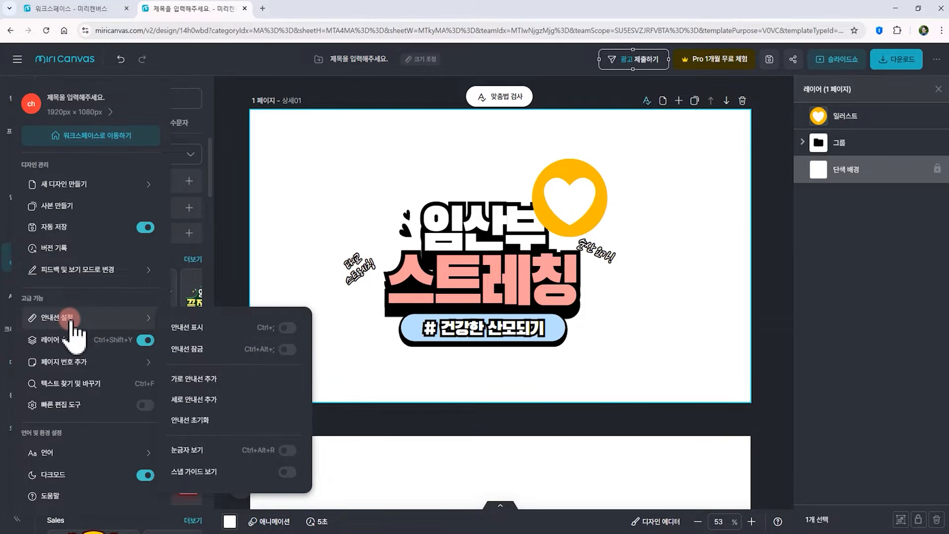
{"action": "left_click", "coordinate": [198, 450]}
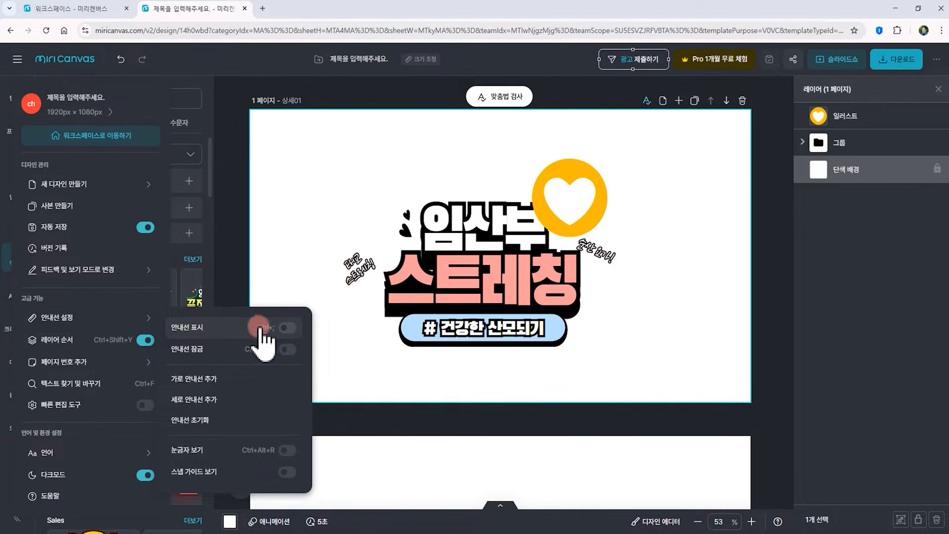
{"action": "left_click", "coordinate": [288, 327]}
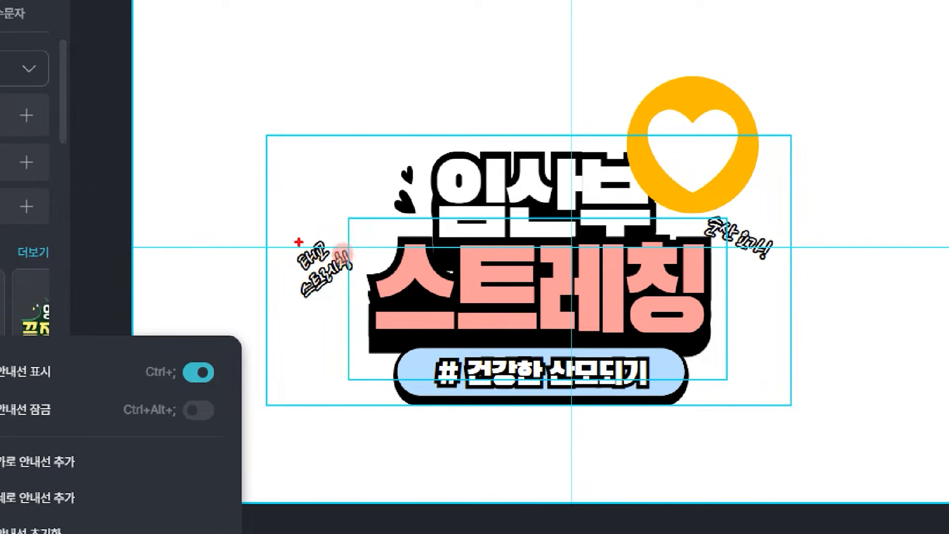
{"action": "mouse_move", "coordinate": [195, 246]}
{"action": "left_mouse_down"}
{"action": "mouse_move", "coordinate": [578, 279]}
{"action": "mouse_move", "coordinate": [882, 271]}
{"action": "left_mouse_up"}
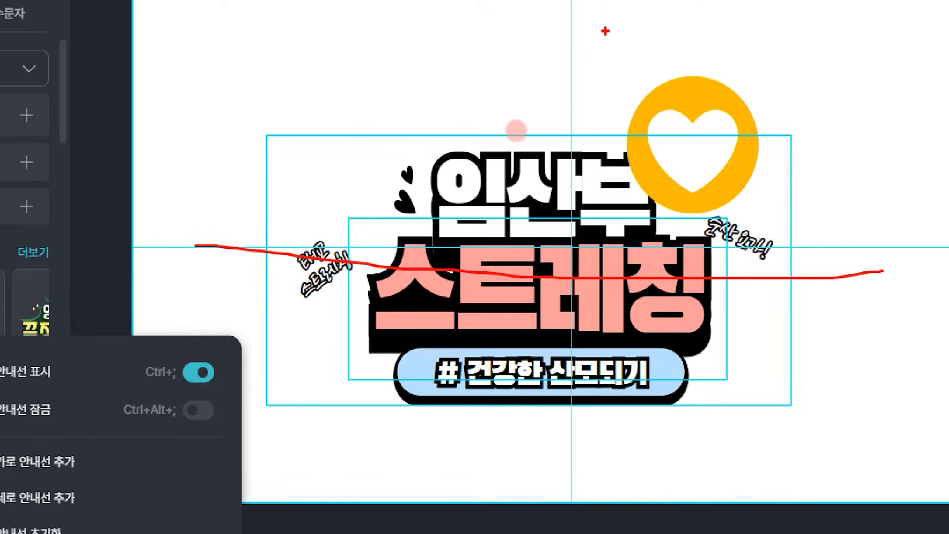
{"action": "left_click_drag", "start_coordinate": [572, 58], "coordinate": [574, 507]}
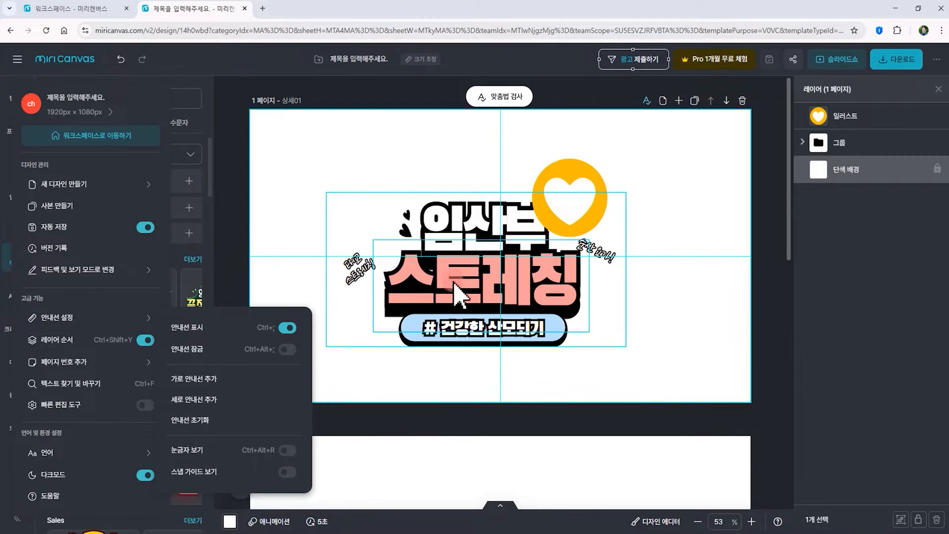
{"action": "left_click", "coordinate": [288, 327]}
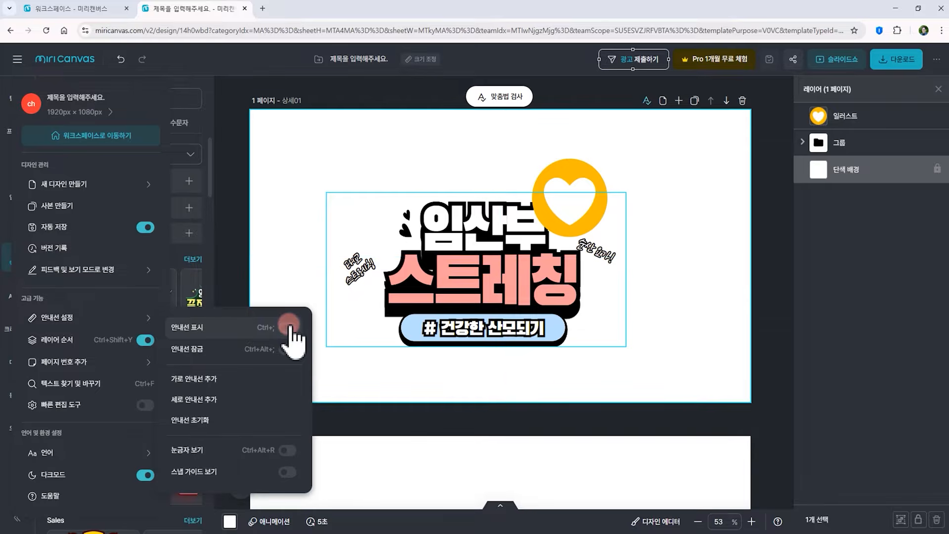
{"action": "left_click", "coordinate": [321, 380]}
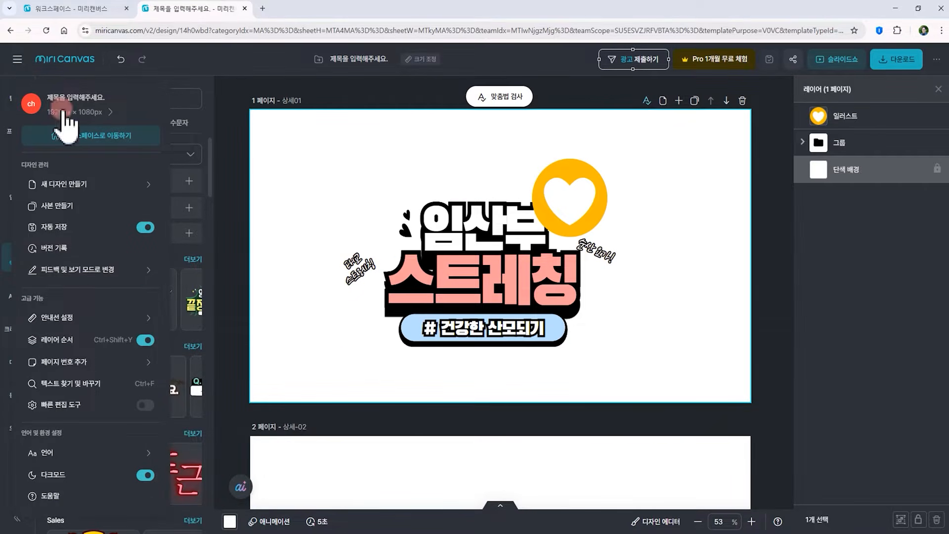
{"action": "left_click", "coordinate": [17, 60]}
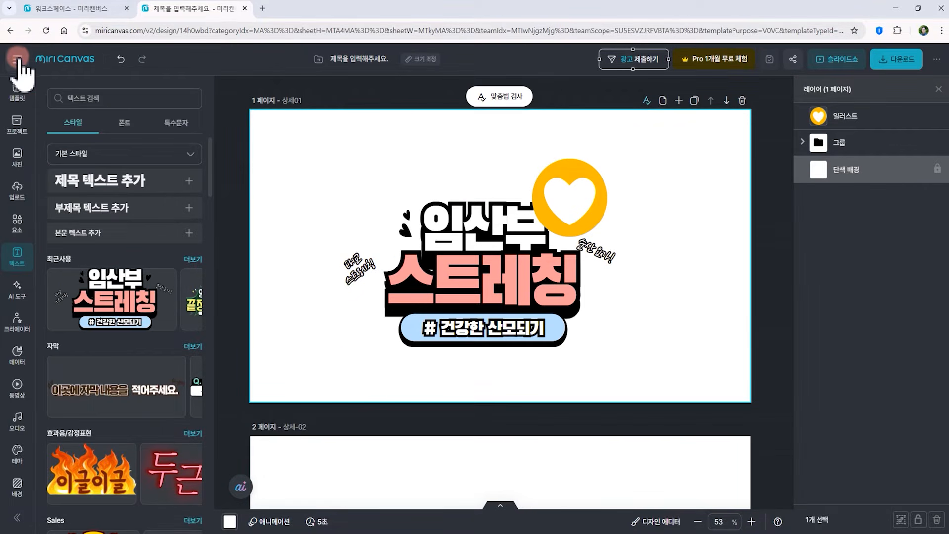
Turn on ruler display in the guide settings of the main menu
{"action": "left_click", "coordinate": [18, 60]}
{"action": "left_click", "coordinate": [81, 318]}
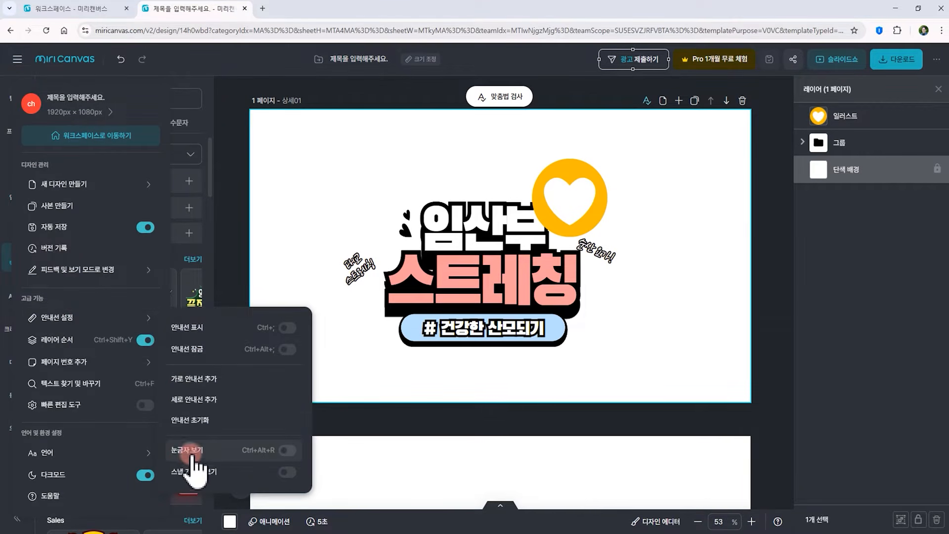
{"action": "left_click", "coordinate": [288, 450]}
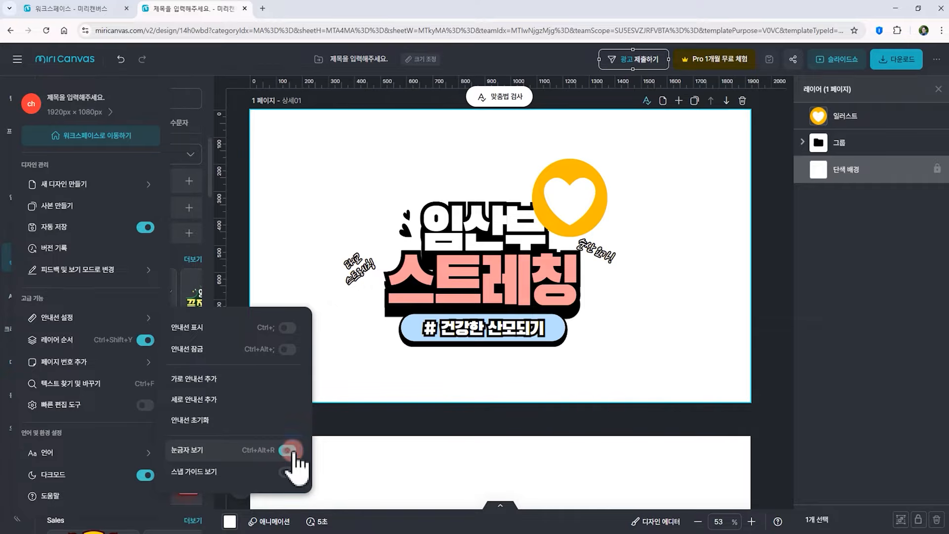
{"action": "left_click", "coordinate": [247, 266]}
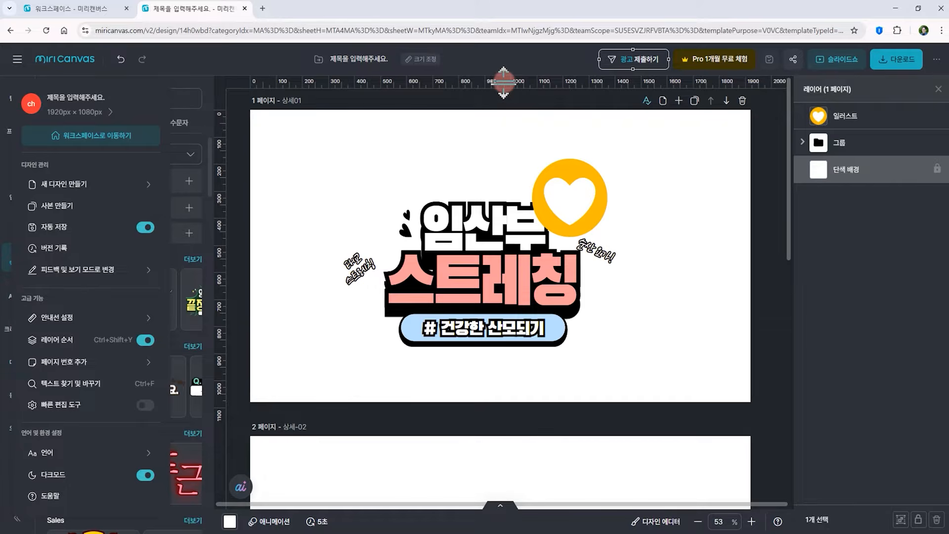
Drag several horizontal and vertical guides out from the rulers onto page 1
{"action": "left_click_drag", "start_coordinate": [503, 82], "coordinate": [505, 139]}
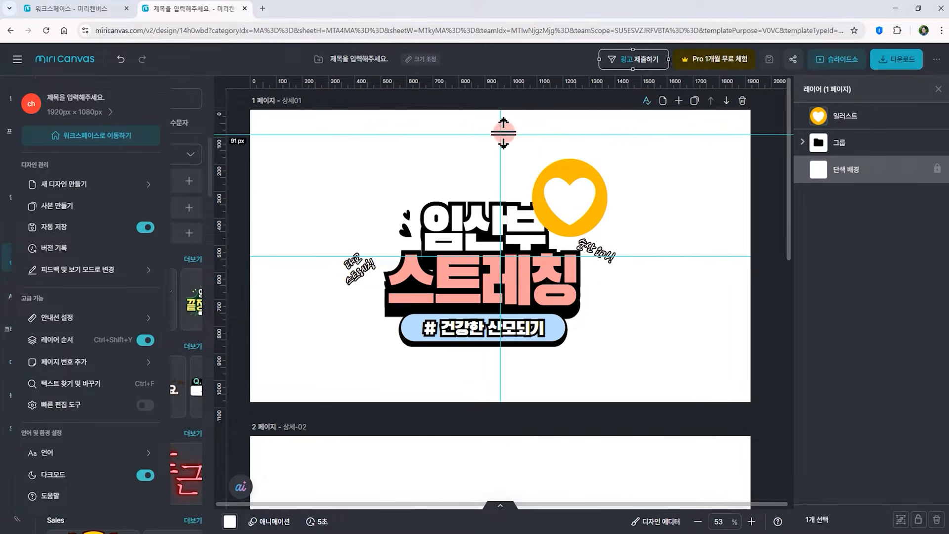
{"action": "left_click", "coordinate": [483, 154]}
{"action": "left_click_drag", "start_coordinate": [272, 81], "coordinate": [304, 380]}
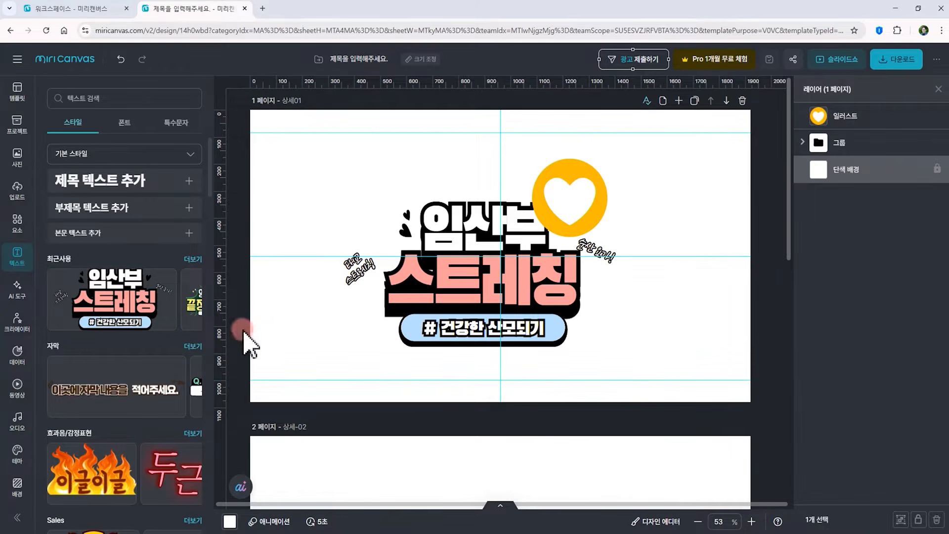
{"action": "left_click_drag", "start_coordinate": [220, 312], "coordinate": [275, 306]}
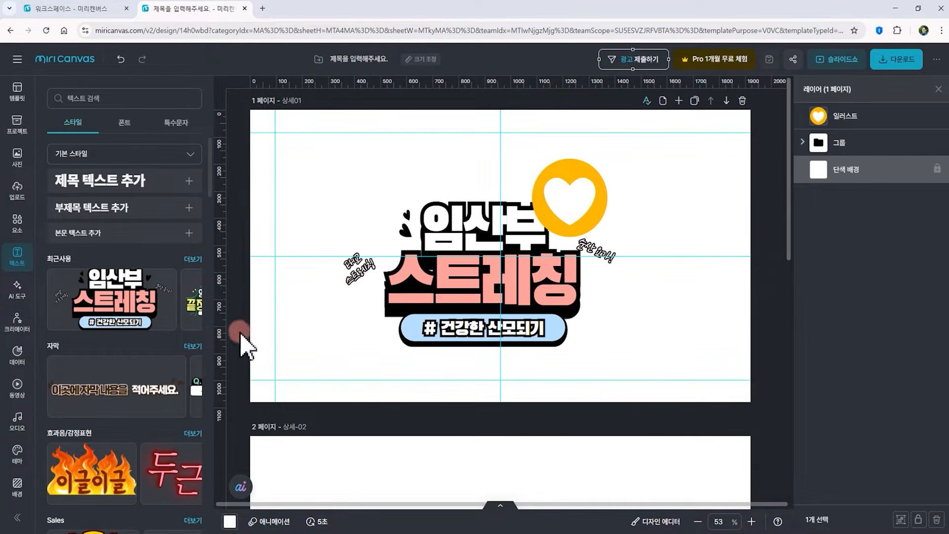
{"action": "left_click_drag", "start_coordinate": [225, 340], "coordinate": [726, 309]}
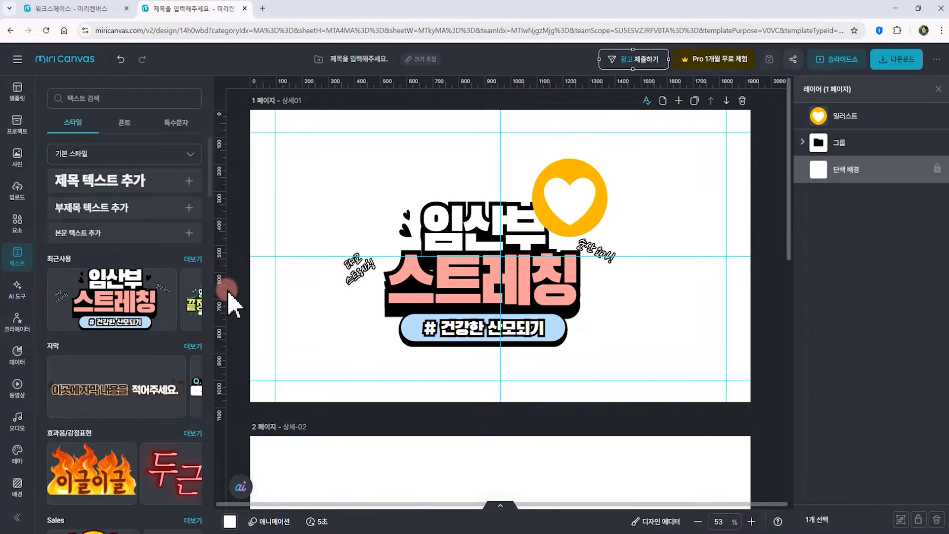
{"action": "left_click_drag", "start_coordinate": [223, 290], "coordinate": [291, 271]}
{"action": "left_click_drag", "start_coordinate": [218, 303], "coordinate": [711, 257]}
Drag the newly added guides back off the page to remove them
{"action": "left_click_drag", "start_coordinate": [292, 180], "coordinate": [239, 250]}
{"action": "left_click_drag", "start_coordinate": [708, 267], "coordinate": [890, 261]}
{"action": "left_click_drag", "start_coordinate": [726, 282], "coordinate": [791, 282]}
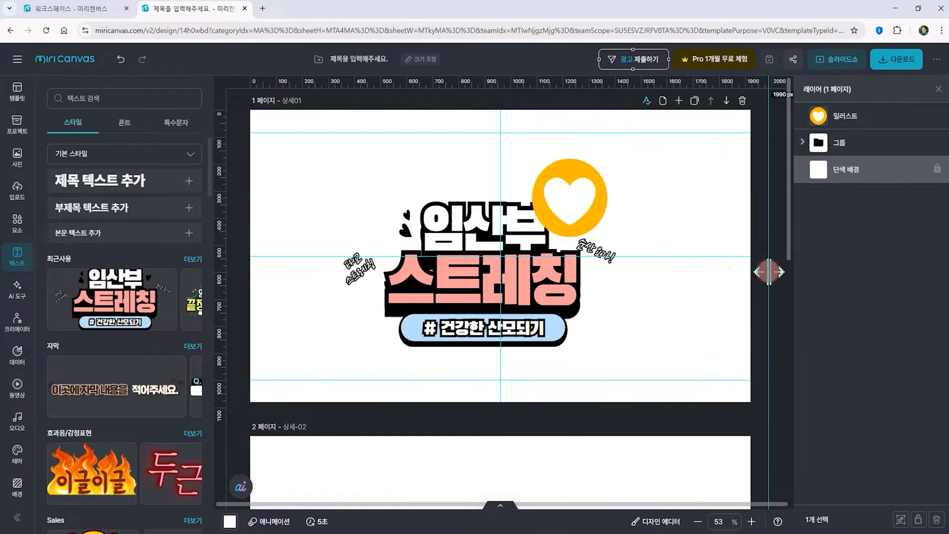
Add two vertical guides near each side margin of page 1 and a horizontal guide at 164 px
{"action": "left_click_drag", "start_coordinate": [221, 259], "coordinate": [300, 245]}
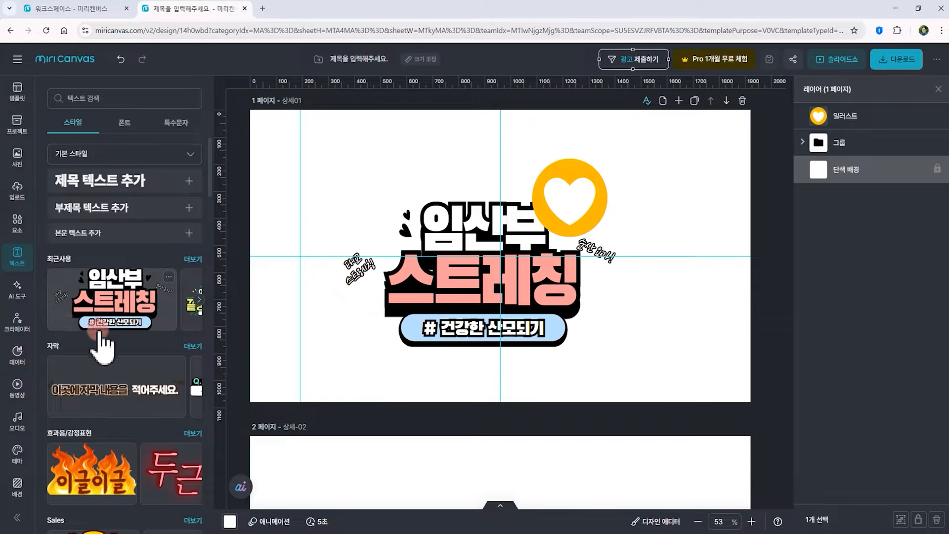
{"action": "left_click_drag", "start_coordinate": [220, 324], "coordinate": [317, 304]}
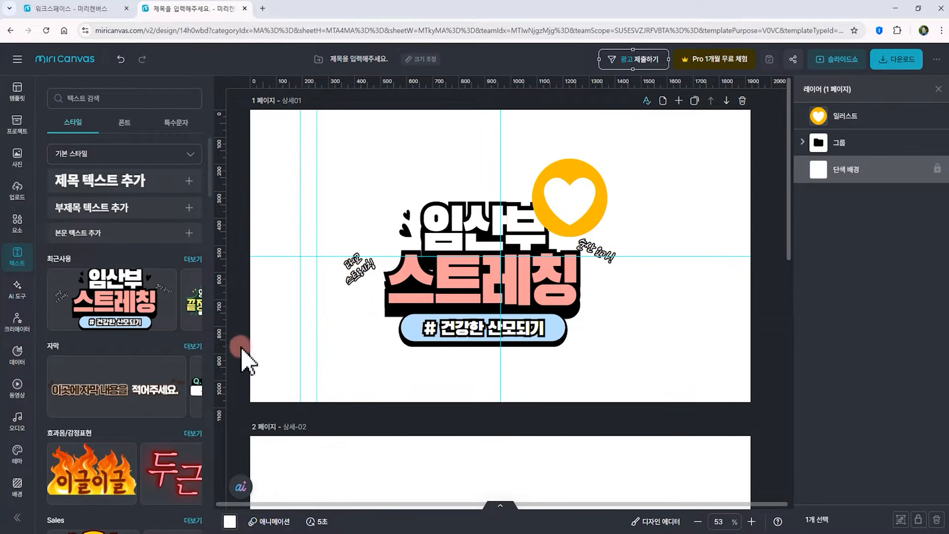
{"action": "left_click_drag", "start_coordinate": [218, 366], "coordinate": [682, 309]}
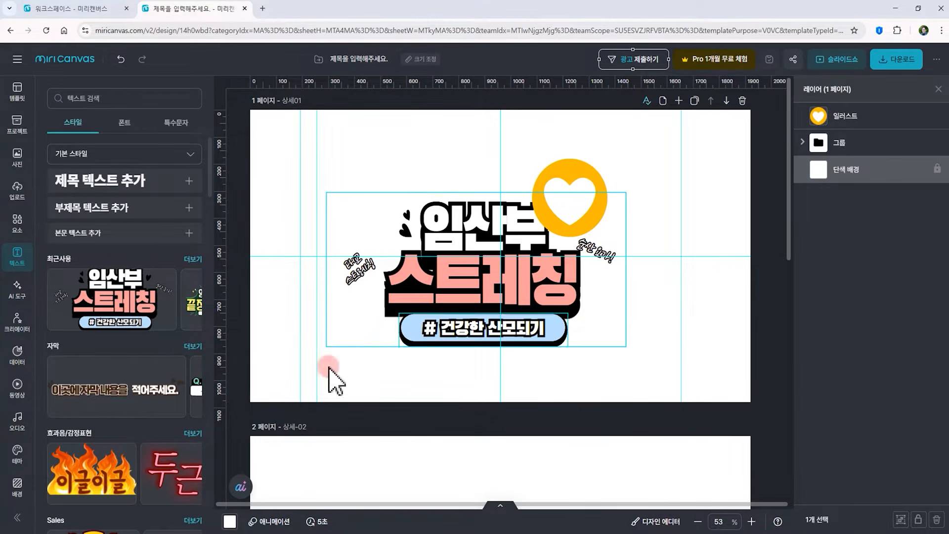
{"action": "left_click_drag", "start_coordinate": [221, 377], "coordinate": [713, 307]}
{"action": "left_click_drag", "start_coordinate": [343, 84], "coordinate": [340, 154]}
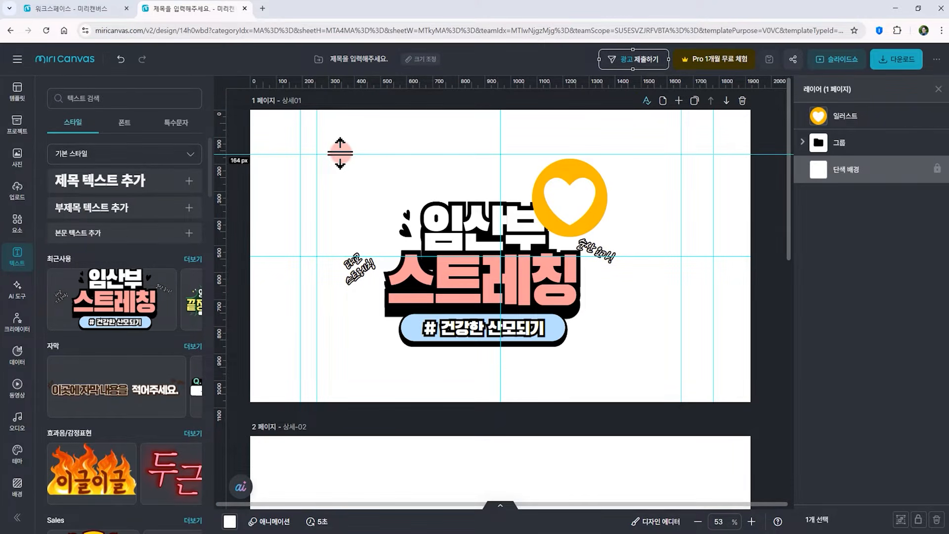
Toggle guide visibility on and off several times, then drag the 164 px horizontal guide off to remove it
{"action": "key", "text": "ctrl+;"}
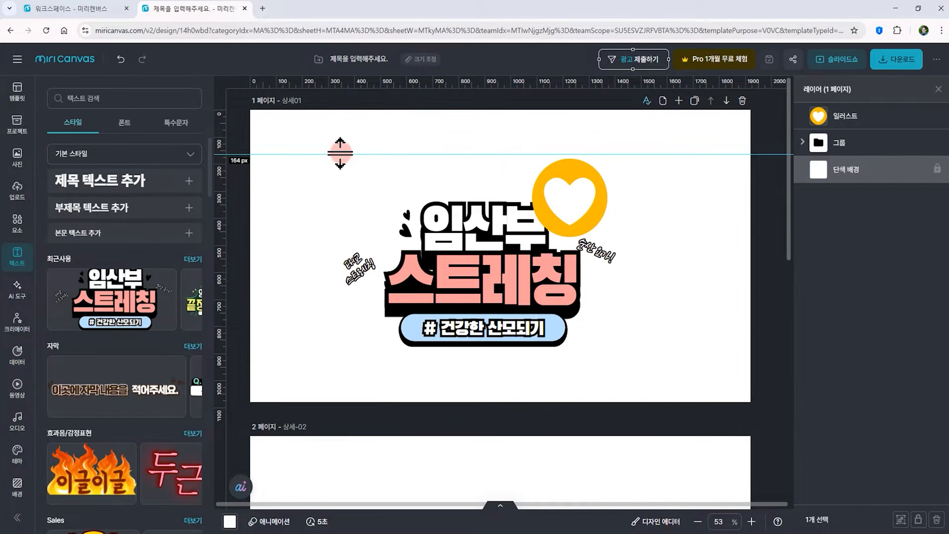
{"action": "key", "text": "ctrl+;"}
{"action": "key", "text": "ctrl+;"}
{"action": "key", "text": "ctrl+;"}
{"action": "key", "text": "ctrl+;"}
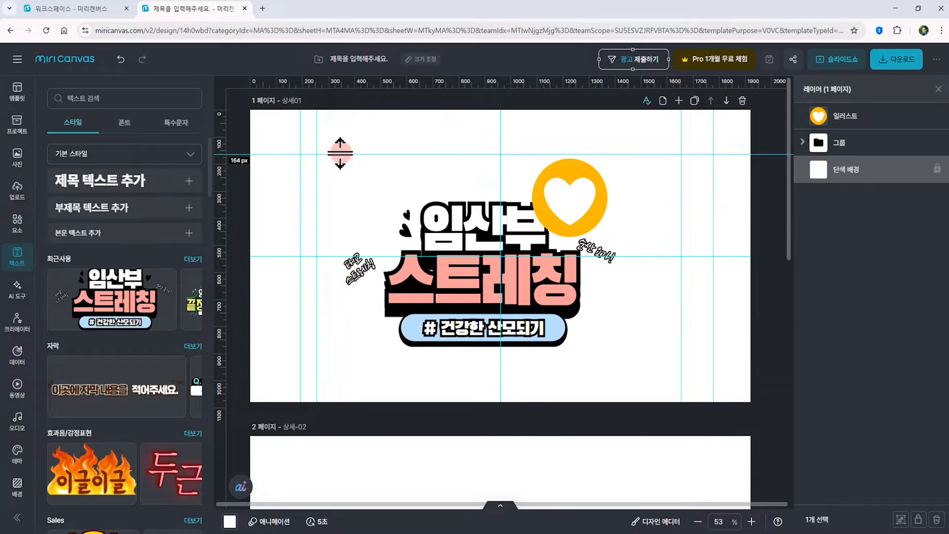
{"action": "key", "text": "ctrl+;"}
{"action": "key", "text": "ctrl+;"}
{"action": "key", "text": "ctrl+;"}
{"action": "key", "text": "ctrl+;"}
{"action": "left_click_drag", "start_coordinate": [341, 153], "coordinate": [331, 62]}
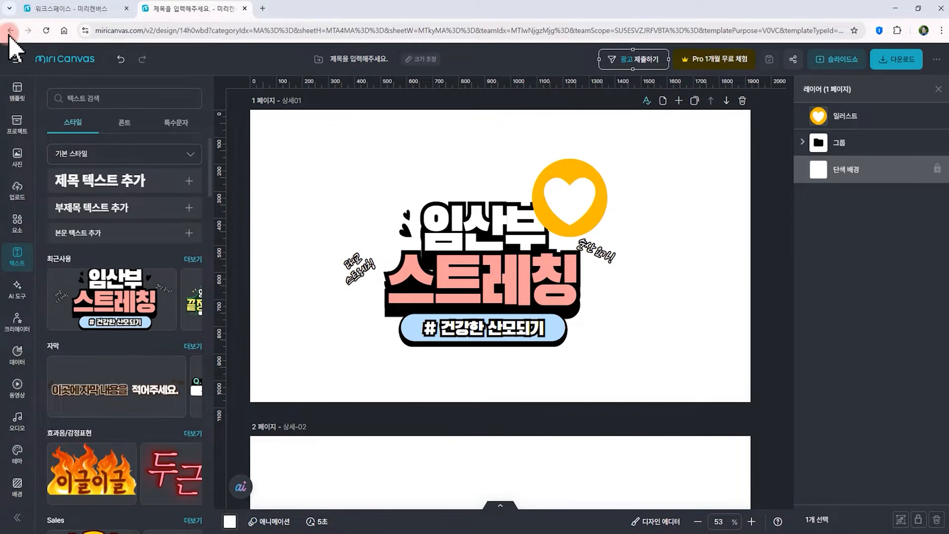
Turn on snap guide display in the guide settings and close the menu
{"action": "left_click", "coordinate": [19, 59]}
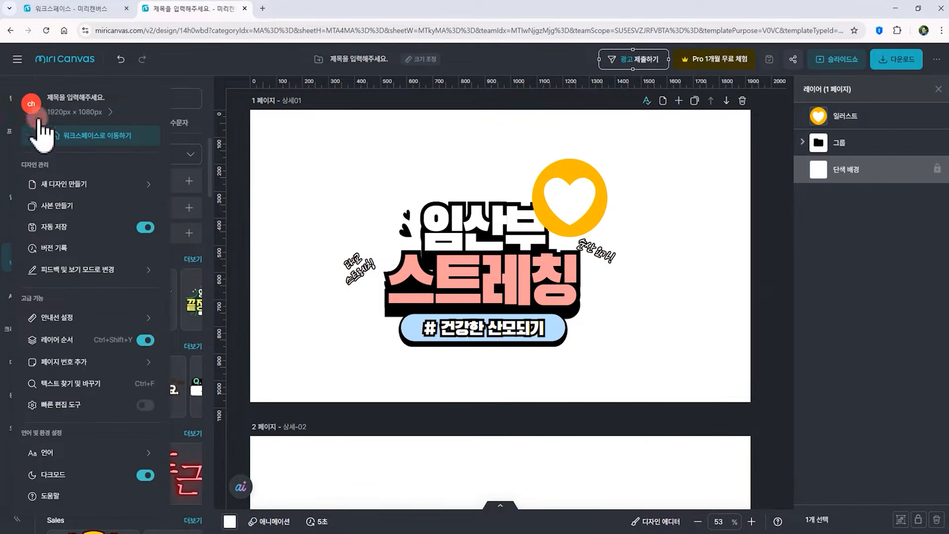
{"action": "left_click", "coordinate": [69, 319]}
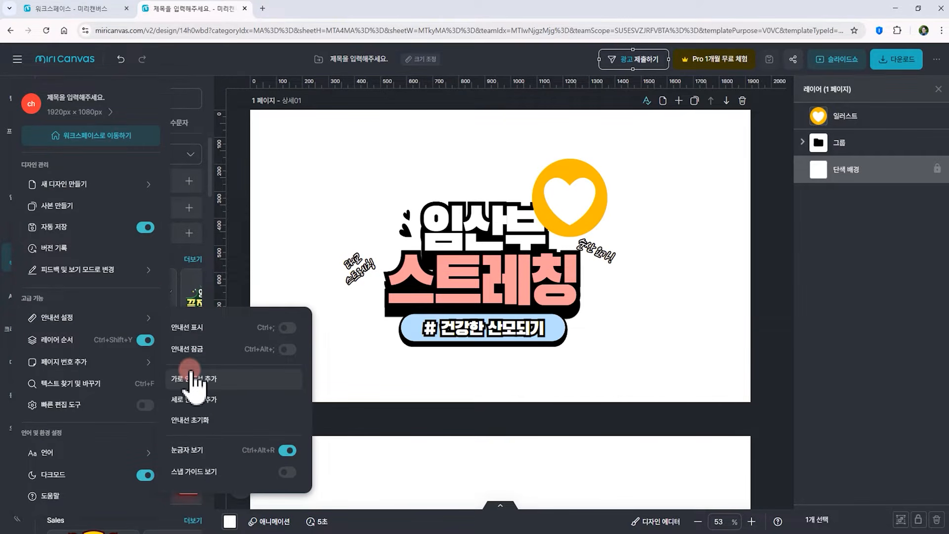
{"action": "left_click", "coordinate": [286, 472]}
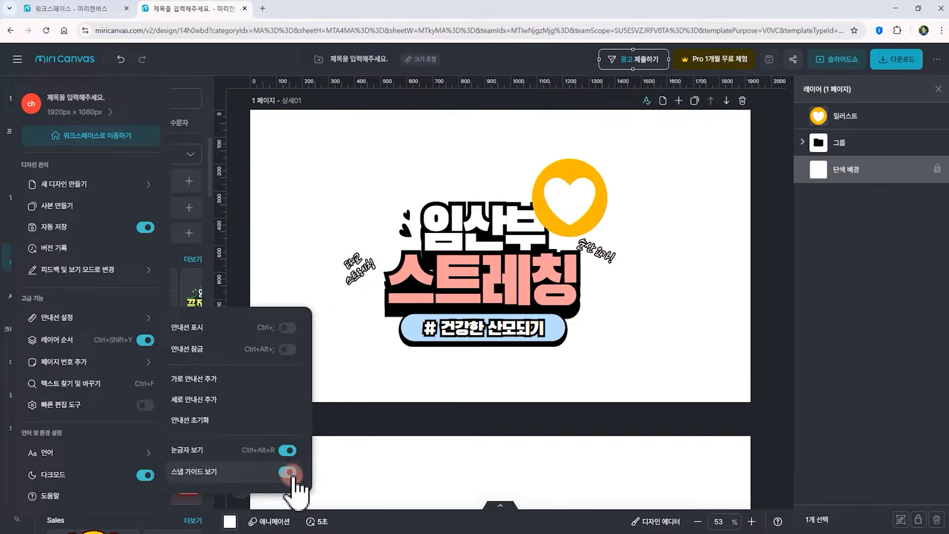
{"action": "left_click", "coordinate": [339, 388]}
{"action": "left_click", "coordinate": [475, 338]}
Add a grey square shape and the heart illustration to page 2 from the elements panel
{"action": "scroll", "coordinate": [484, 346], "scroll_direction": "down", "scroll_amount": 5}
{"action": "left_click", "coordinate": [16, 224]}
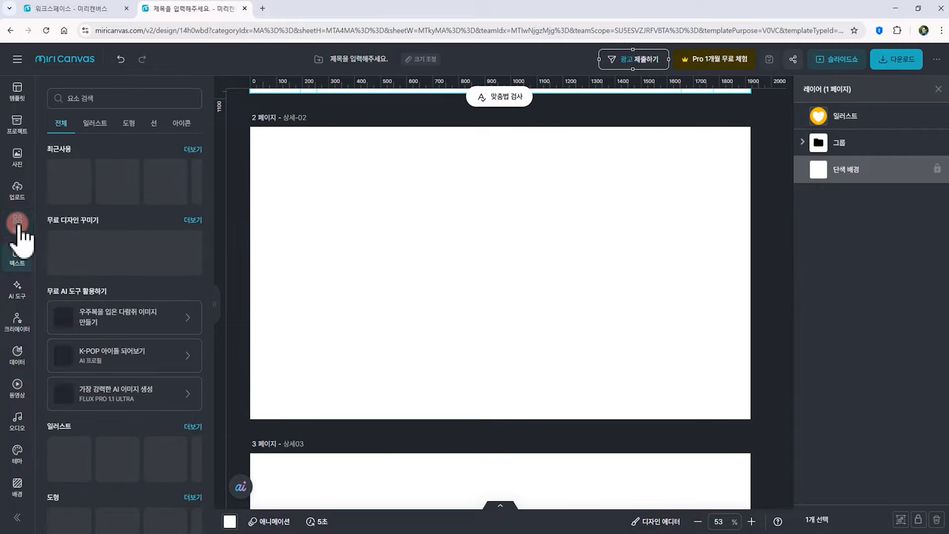
{"action": "left_click_drag", "start_coordinate": [165, 181], "coordinate": [518, 288]}
{"action": "left_click", "coordinate": [542, 266]}
{"action": "left_click_drag", "start_coordinate": [74, 198], "coordinate": [346, 297]}
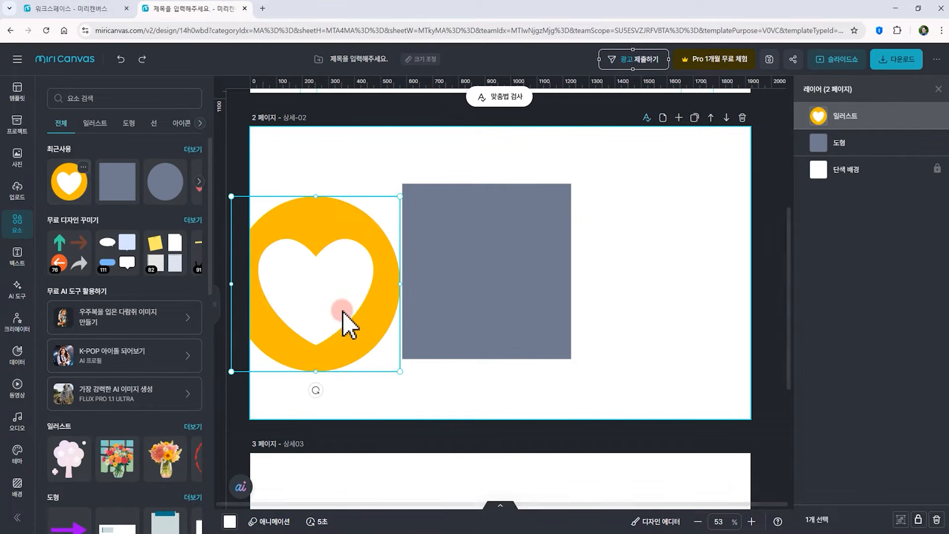
Shrink the heart illustration and centre it on the grey square using the snap guides
{"action": "left_click_drag", "start_coordinate": [402, 197], "coordinate": [477, 244]}
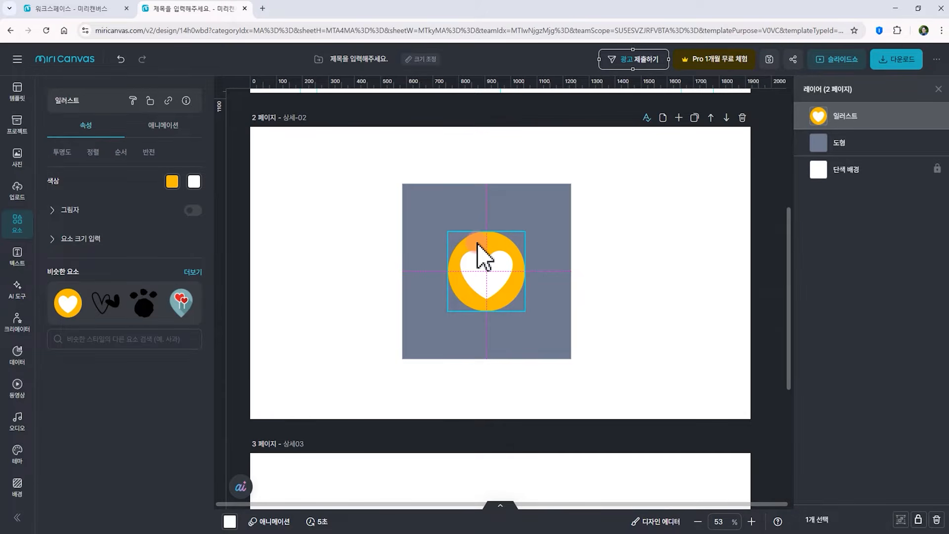
{"action": "left_click_drag", "start_coordinate": [478, 244], "coordinate": [478, 243]}
{"action": "left_click", "coordinate": [593, 222]}
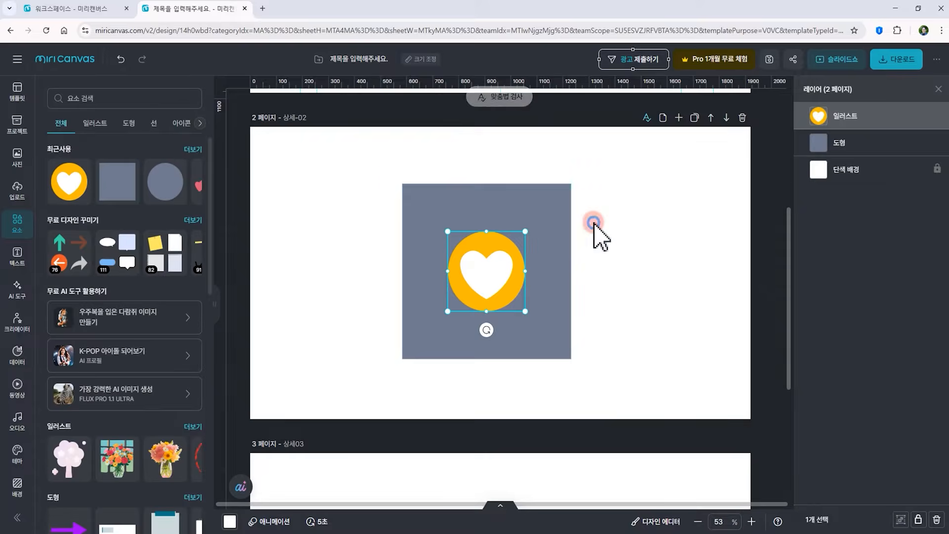
{"action": "left_click", "coordinate": [465, 214]}
{"action": "left_click_drag", "start_coordinate": [538, 212], "coordinate": [494, 252]}
{"action": "left_click", "coordinate": [488, 265]}
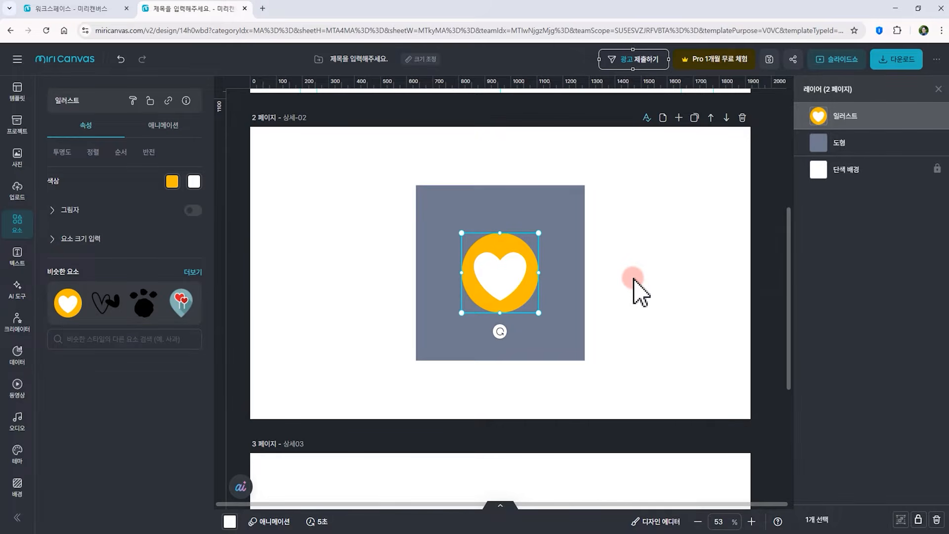
Turn on auto save in the main menu and close the menu
{"action": "left_click", "coordinate": [18, 60]}
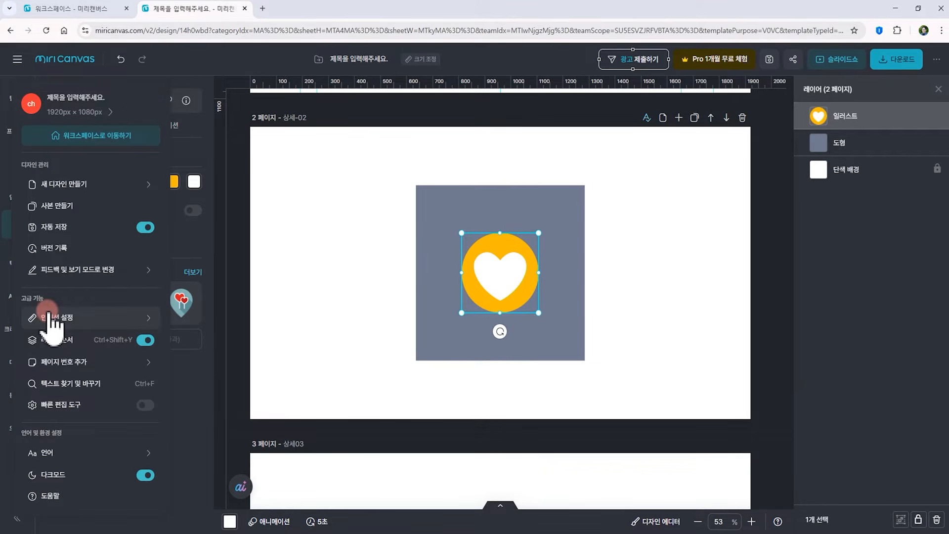
{"action": "left_click", "coordinate": [145, 227]}
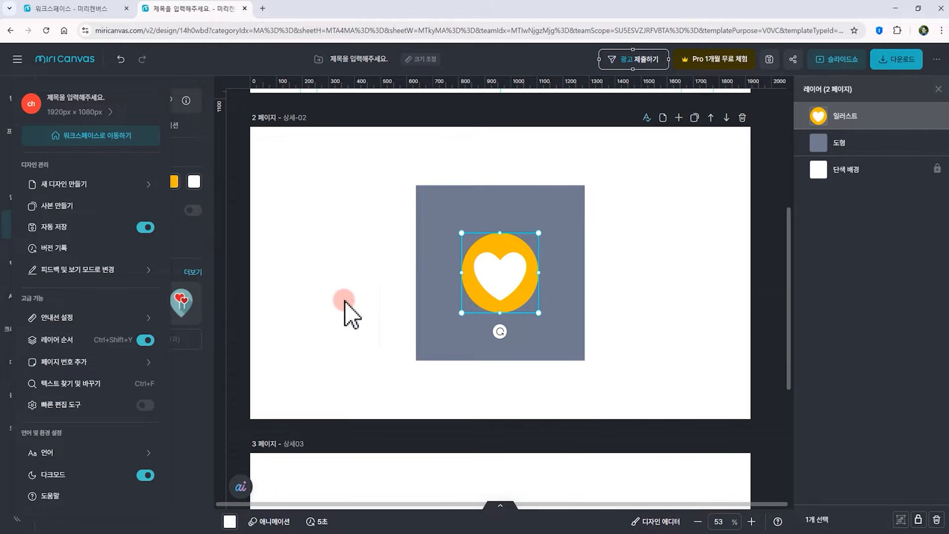
{"action": "left_click", "coordinate": [358, 284]}
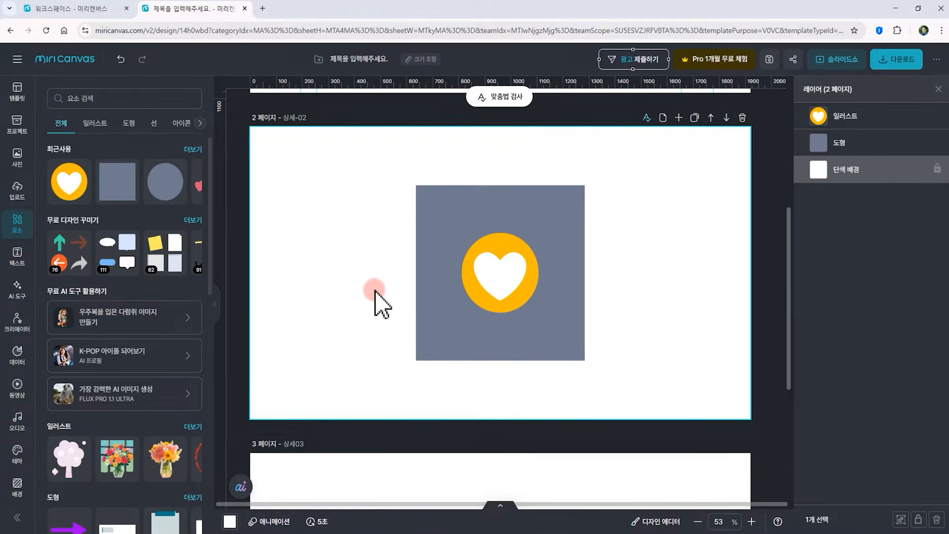
Move the heart illustration to the upper left area of page 2
{"action": "scroll", "coordinate": [376, 296], "scroll_direction": "down", "scroll_amount": 1}
{"action": "left_click", "coordinate": [498, 254]}
{"action": "left_click_drag", "start_coordinate": [502, 239], "coordinate": [343, 202]}
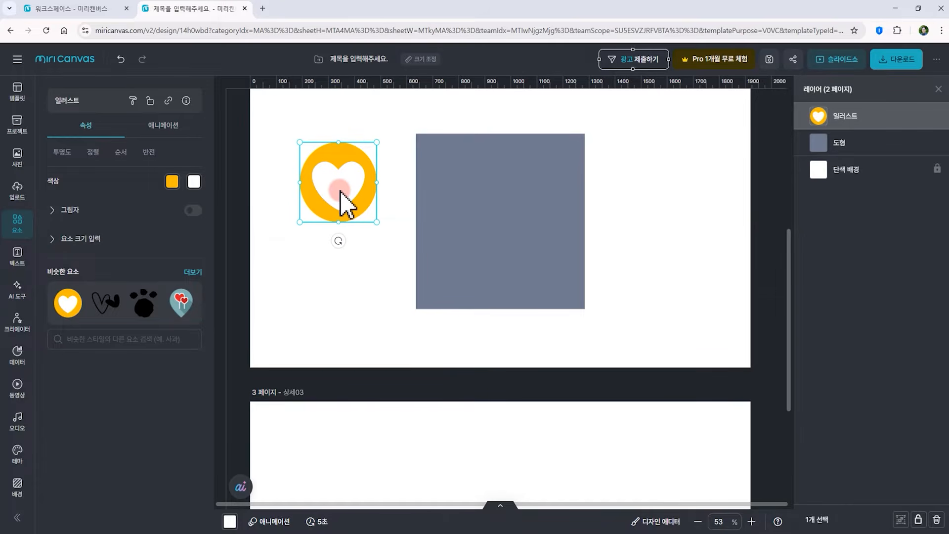
Duplicate the heart twice, placing progressively smaller copies in a column below the original
{"action": "key", "text": "ctrl+d"}
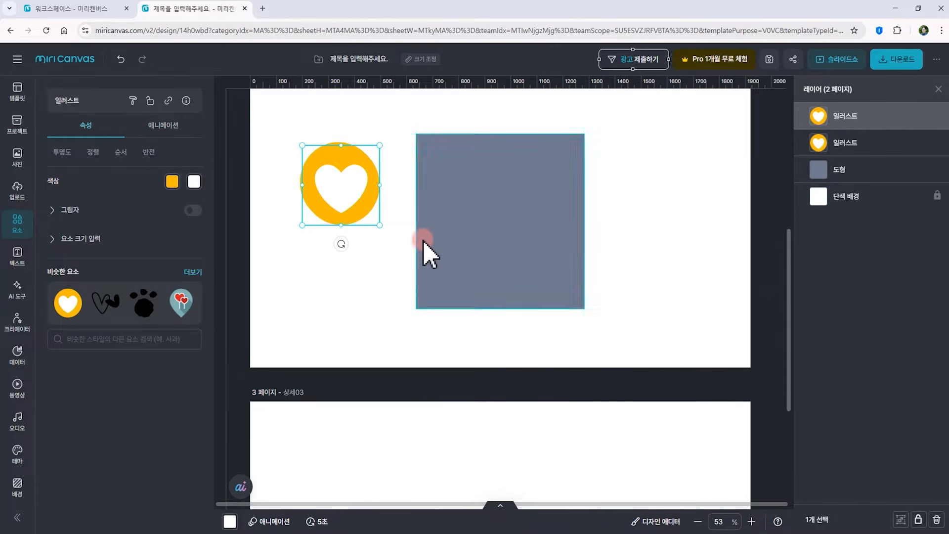
{"action": "left_click_drag", "start_coordinate": [343, 183], "coordinate": [380, 283]}
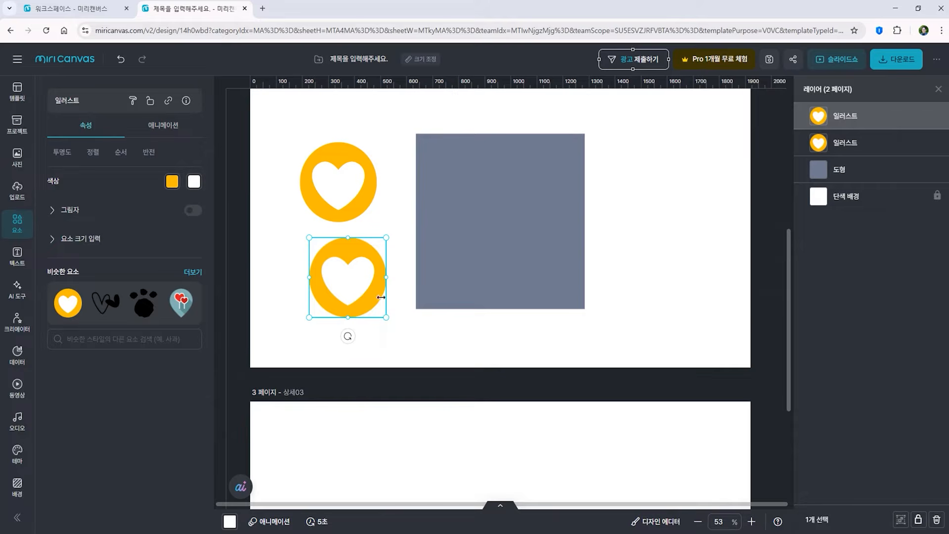
{"action": "left_click_drag", "start_coordinate": [387, 317], "coordinate": [350, 262]}
{"action": "key", "text": "ctrl+d"}
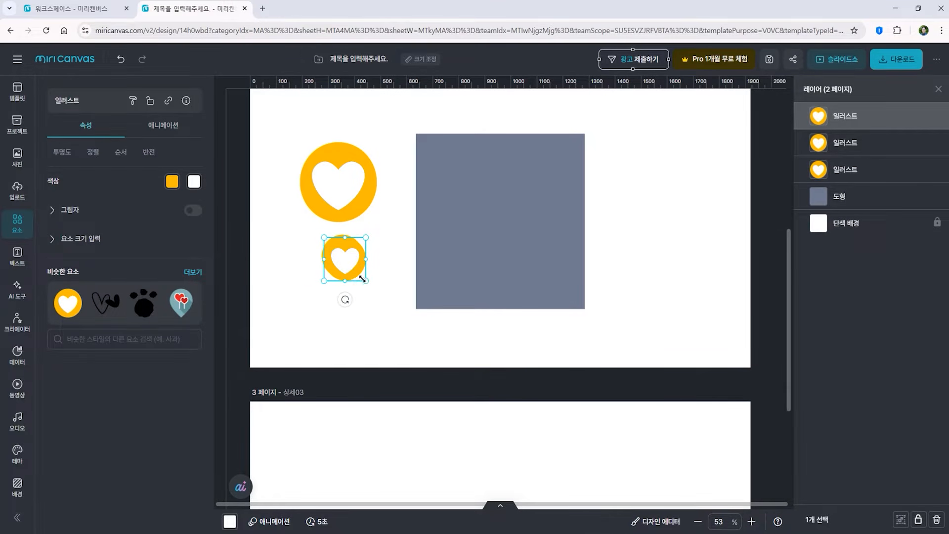
{"action": "left_click_drag", "start_coordinate": [349, 267], "coordinate": [351, 321]}
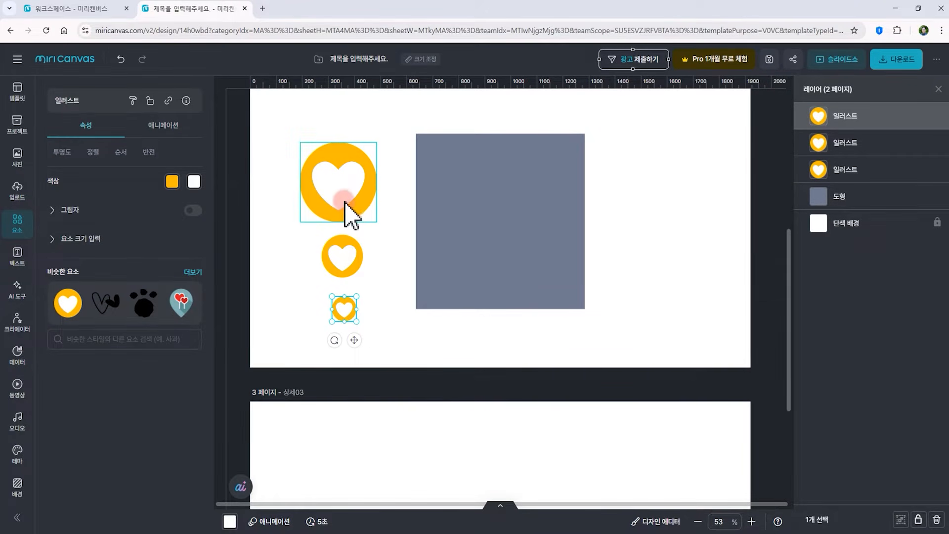
Duplicate each of the three hearts by dragging copies to the right, forming a second column
{"action": "left_click", "coordinate": [358, 203]}
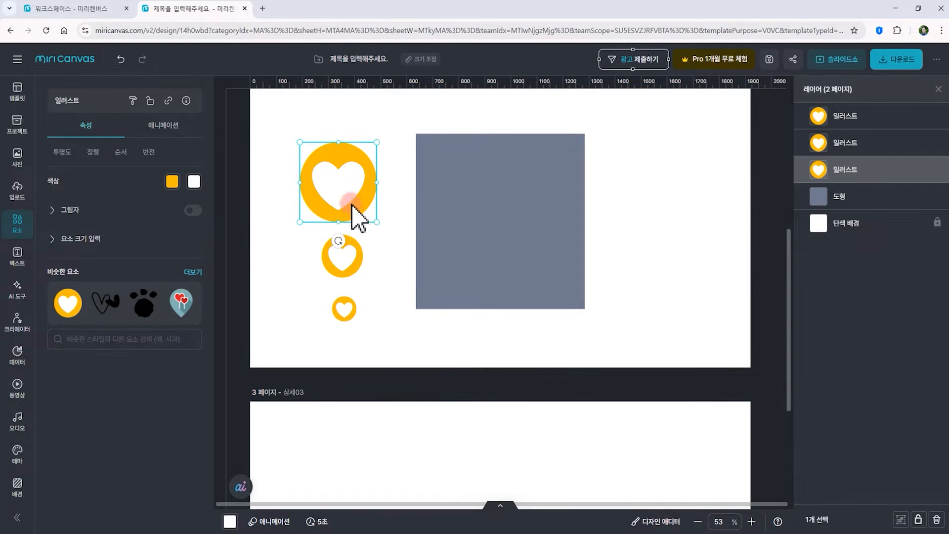
{"action": "left_click_drag", "start_coordinate": [360, 203], "coordinate": [439, 204], "text": "alt"}
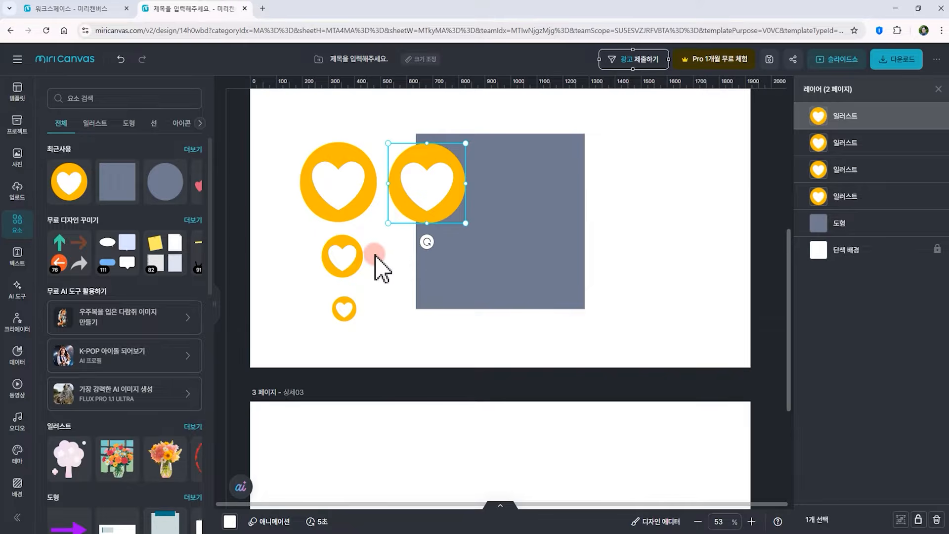
{"action": "left_click", "coordinate": [360, 259]}
{"action": "left_click_drag", "start_coordinate": [348, 267], "coordinate": [411, 275], "text": "alt"}
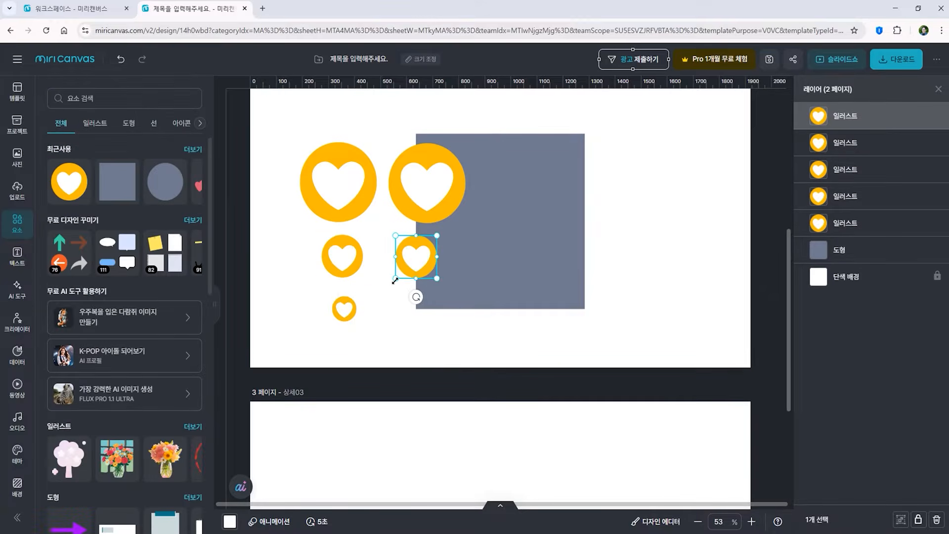
{"action": "left_click", "coordinate": [344, 309]}
{"action": "left_click_drag", "start_coordinate": [348, 312], "coordinate": [468, 295], "text": "alt"}
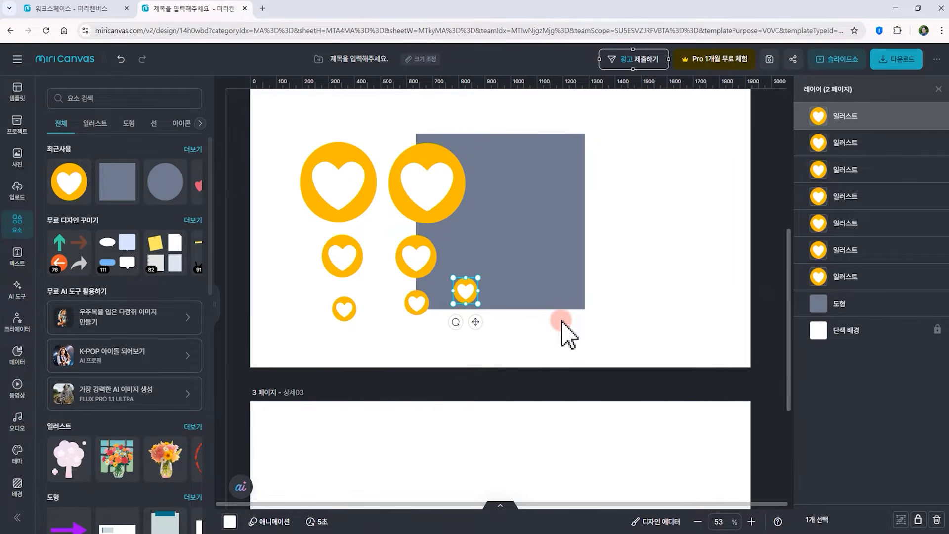
Undo the last three heart duplications, then redo all three
{"action": "key", "text": "ctrl+z"}
{"action": "key", "text": "ctrl+z"}
{"action": "key", "text": "ctrl+z"}
{"action": "key", "text": "ctrl+z"}
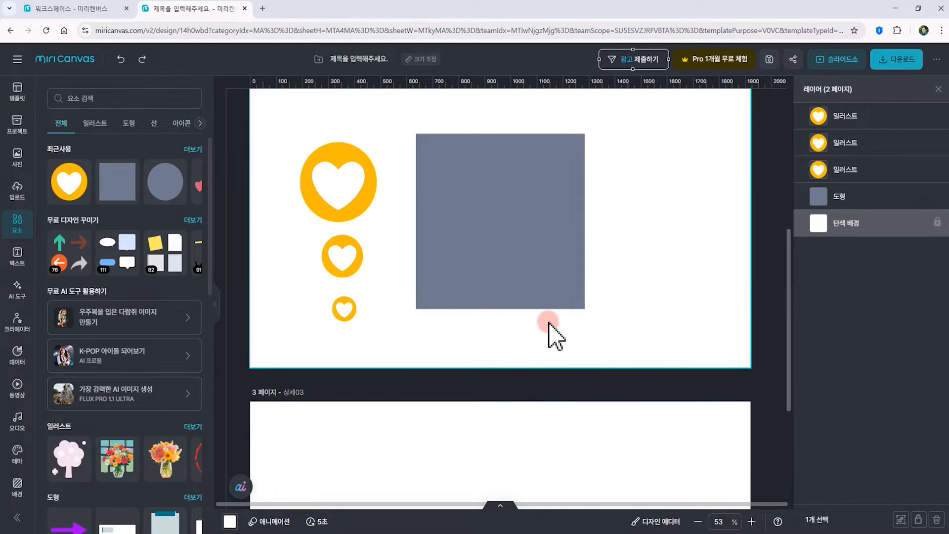
{"action": "key", "text": "ctrl+shift+z"}
{"action": "key", "text": "ctrl+shift+z"}
{"action": "key", "text": "ctrl+shift+z"}
{"action": "key", "text": "ctrl+shift+z"}
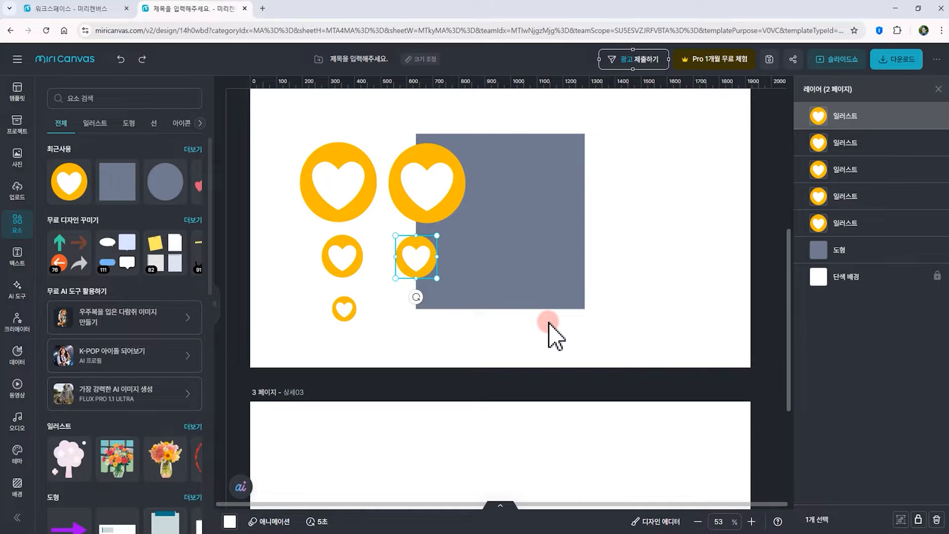
Rearrange the three right-column hearts into a loose scattered cluster
{"action": "left_click_drag", "start_coordinate": [412, 271], "coordinate": [390, 250]}
{"action": "left_click_drag", "start_coordinate": [419, 306], "coordinate": [396, 292]}
{"action": "left_click_drag", "start_coordinate": [468, 288], "coordinate": [417, 282]}
Group all seven hearts and scale the group down into the page's upper left area
{"action": "left_click_drag", "start_coordinate": [285, 98], "coordinate": [411, 357]}
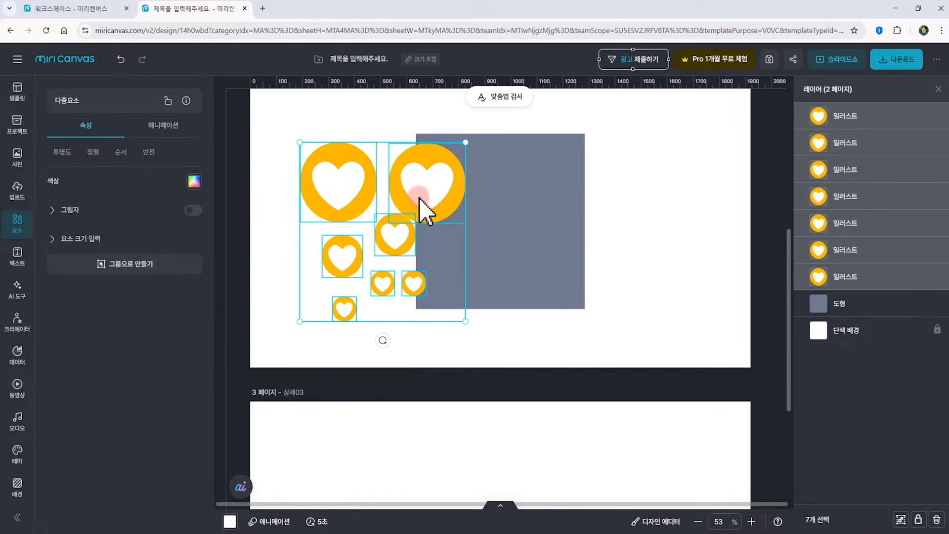
{"action": "key", "text": "ctrl+g"}
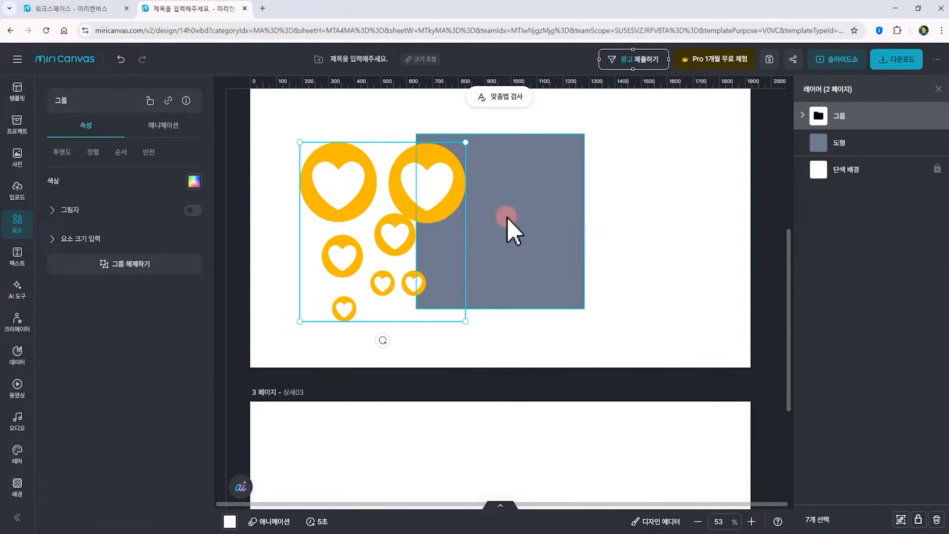
{"action": "left_click_drag", "start_coordinate": [329, 157], "coordinate": [434, 185]}
{"action": "left_click", "coordinate": [589, 193]}
{"action": "left_click", "coordinate": [535, 201]}
{"action": "left_click_drag", "start_coordinate": [529, 206], "coordinate": [396, 167]}
{"action": "left_click_drag", "start_coordinate": [437, 132], "coordinate": [379, 166]}
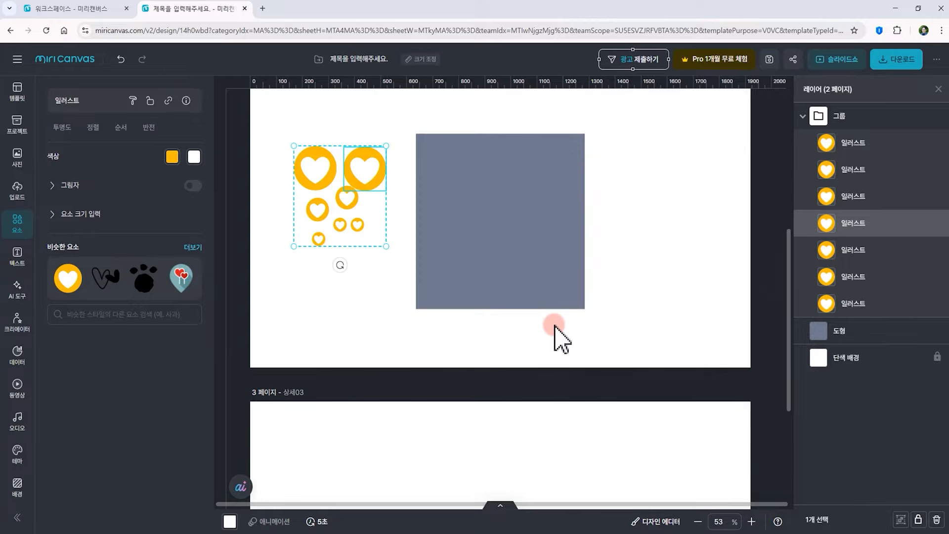
Rotate the grey rectangle and undo the rotation
{"action": "left_click", "coordinate": [555, 327]}
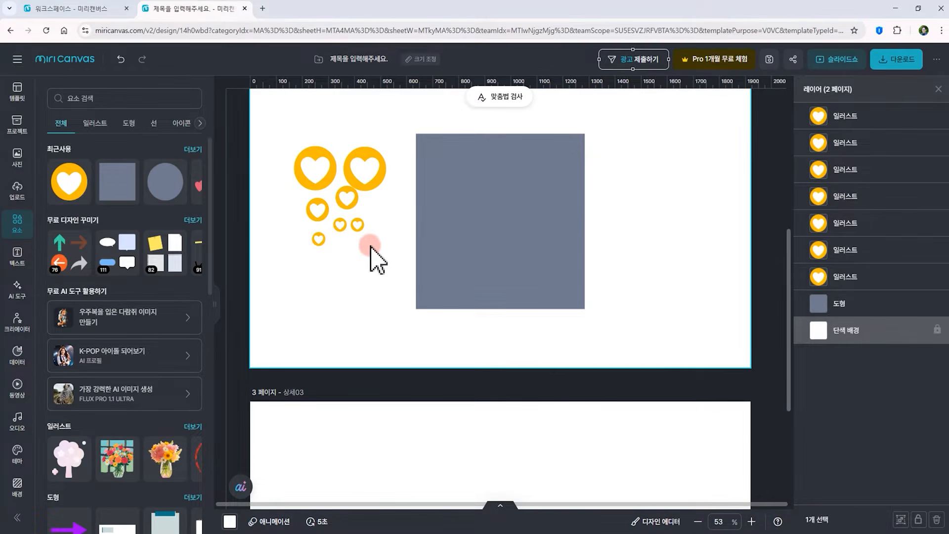
{"action": "key", "text": "ctrl+z"}
{"action": "left_click", "coordinate": [504, 273]}
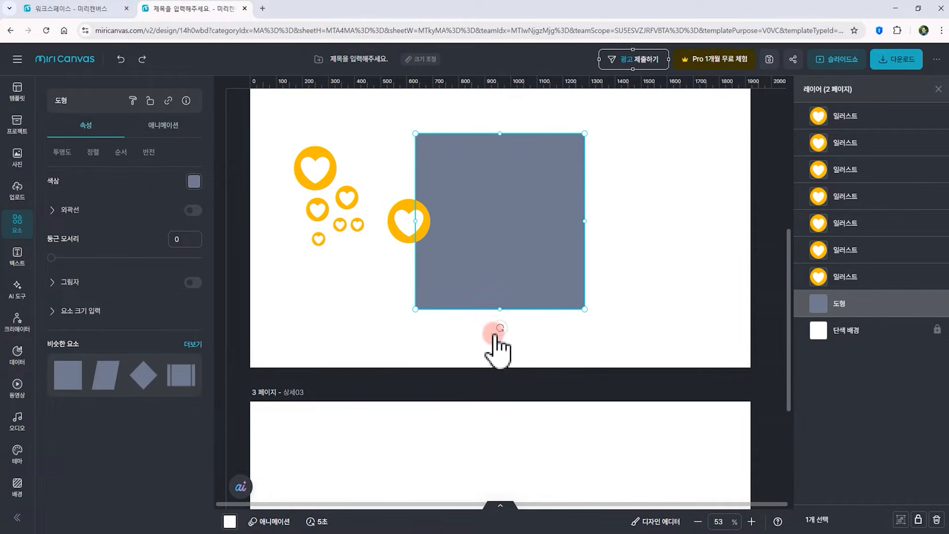
{"action": "left_click", "coordinate": [500, 328]}
{"action": "left_click_drag", "start_coordinate": [501, 328], "coordinate": [562, 272]}
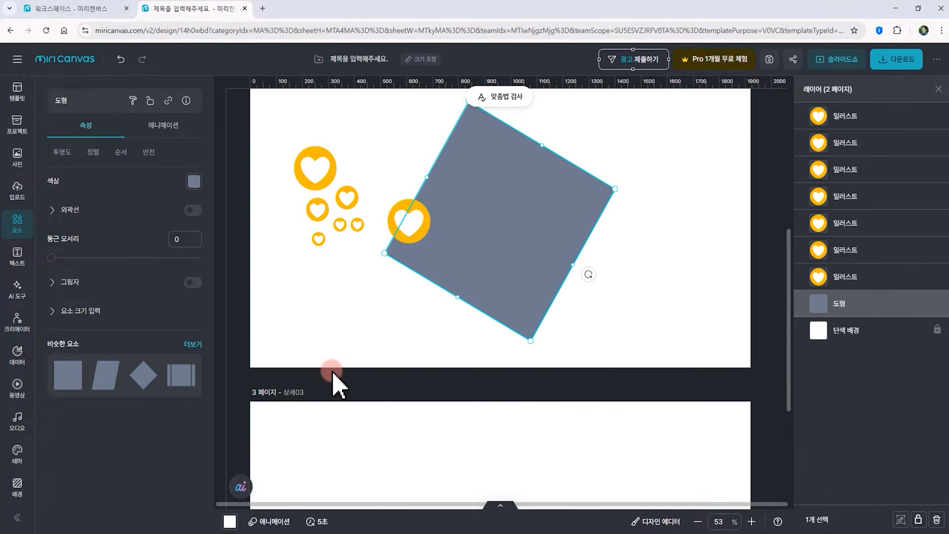
{"action": "key", "text": "ctrl+z"}
{"action": "key", "text": "ctrl+z"}
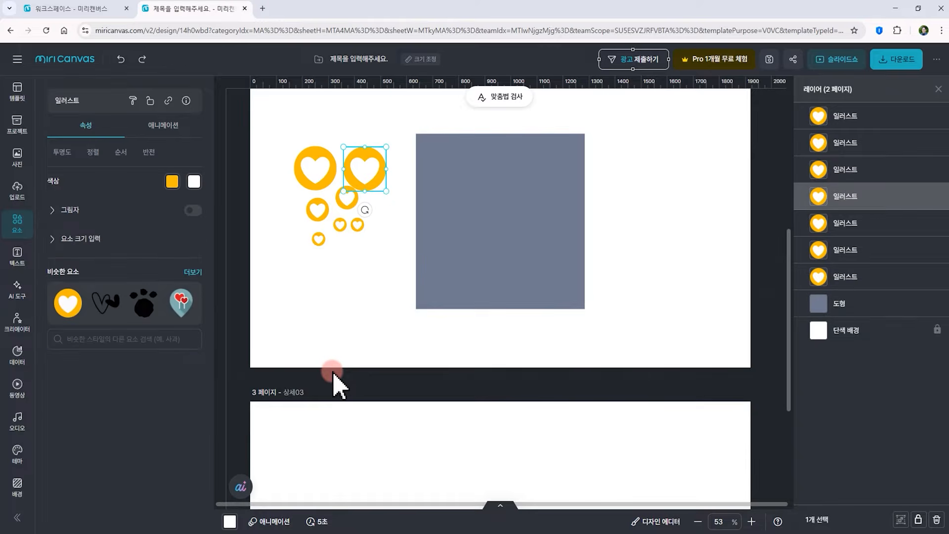
Zoom the canvas in and out around page 2 to examine the layout
{"action": "scroll", "coordinate": [493, 337], "scroll_direction": "up", "scroll_amount": 1}
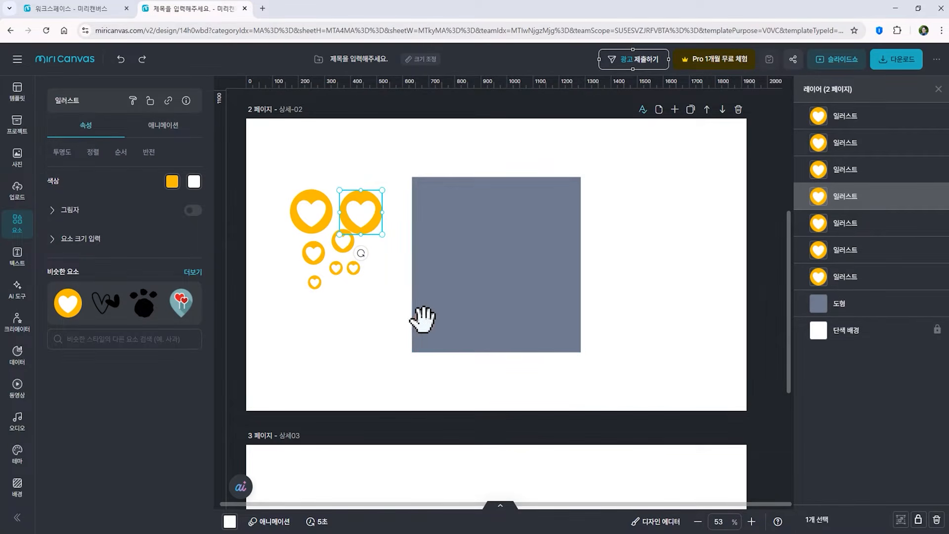
{"action": "mouse_move", "coordinate": [352, 307]}
{"action": "left_mouse_down"}
{"action": "mouse_move", "coordinate": [354, 361]}
{"action": "mouse_move", "coordinate": [344, 317]}
{"action": "left_mouse_up"}
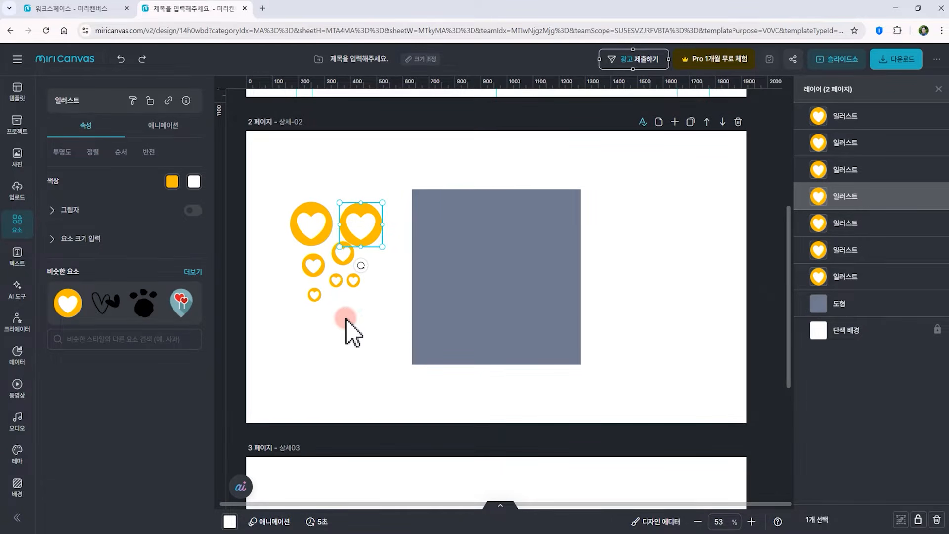
{"action": "scroll", "coordinate": [346, 319], "scroll_direction": "up", "scroll_amount": 5}
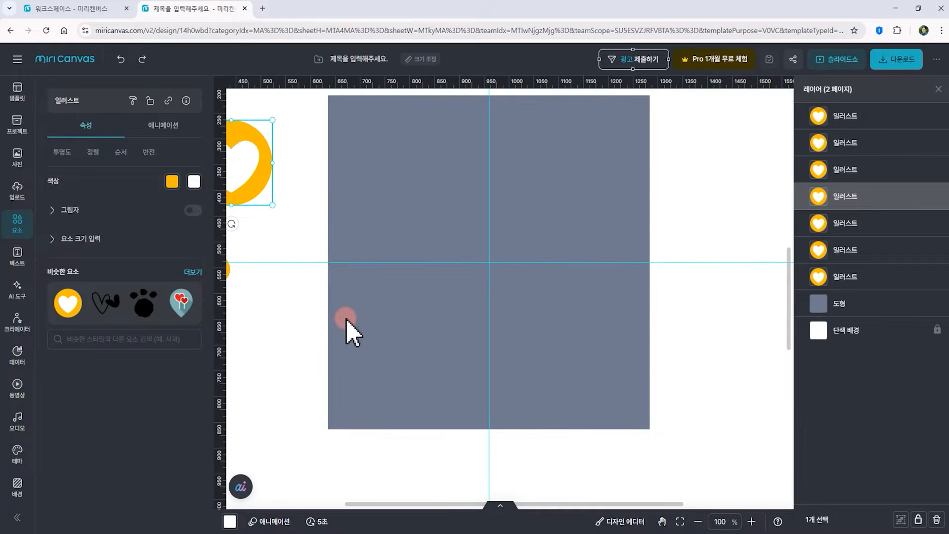
{"action": "scroll", "coordinate": [346, 320], "scroll_direction": "down", "scroll_amount": 5}
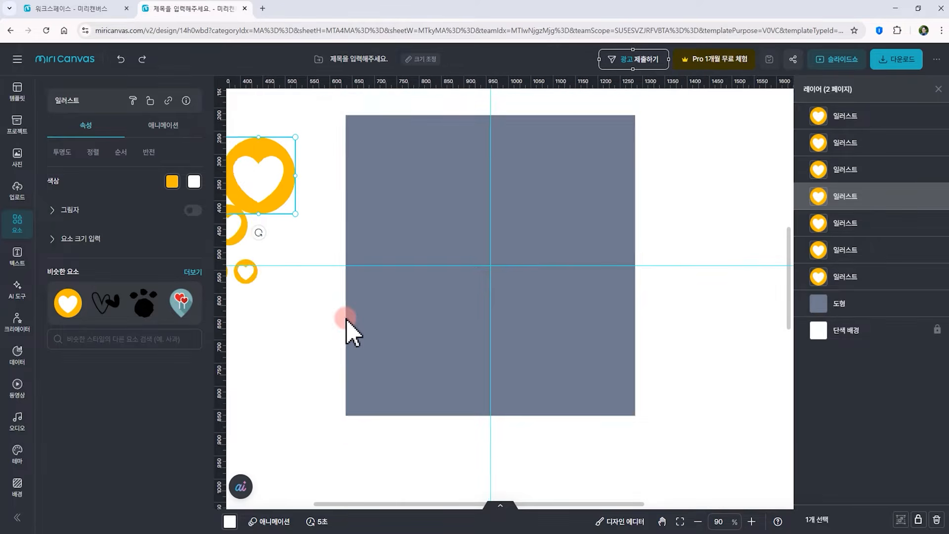
{"action": "scroll", "coordinate": [347, 319], "scroll_direction": "up", "scroll_amount": 1}
{"action": "left_click", "coordinate": [362, 244]}
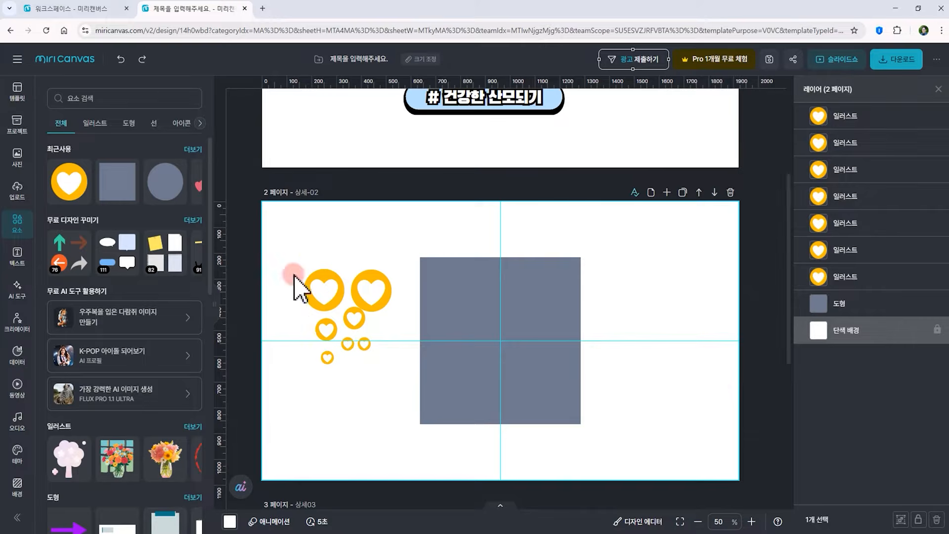
{"action": "scroll", "coordinate": [366, 260], "scroll_direction": "up", "scroll_amount": 2}
{"action": "scroll", "coordinate": [366, 256], "scroll_direction": "up", "scroll_amount": 2}
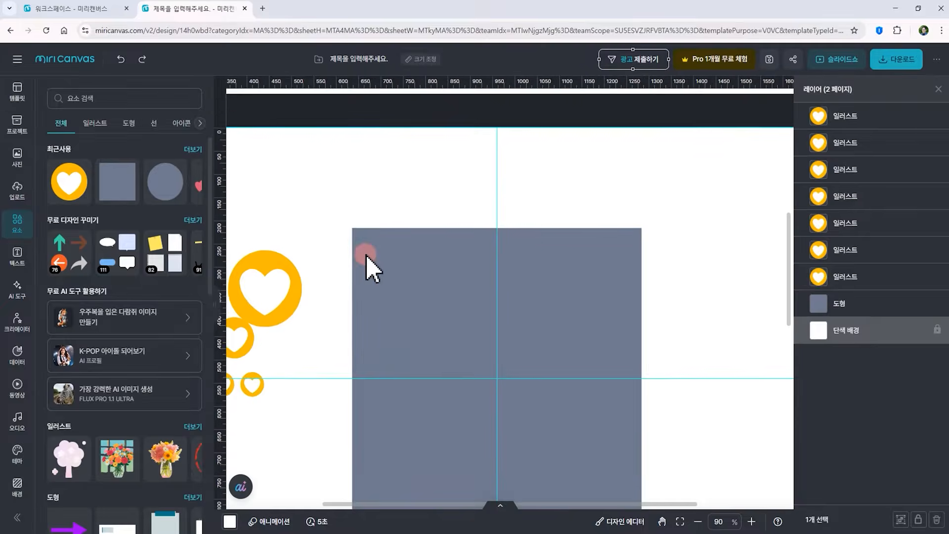
{"action": "scroll", "coordinate": [411, 241], "scroll_direction": "down", "scroll_amount": 4}
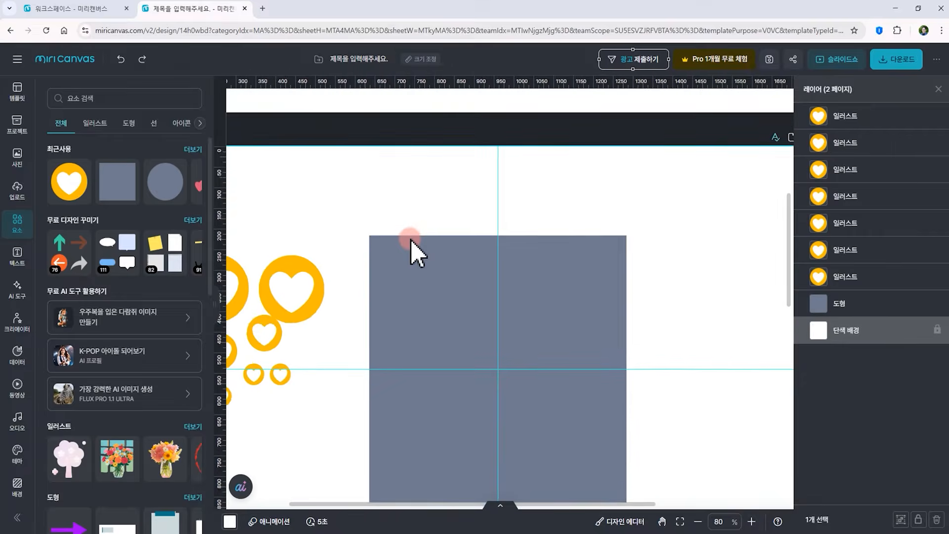
{"action": "scroll", "coordinate": [411, 241], "scroll_direction": "up", "scroll_amount": 3}
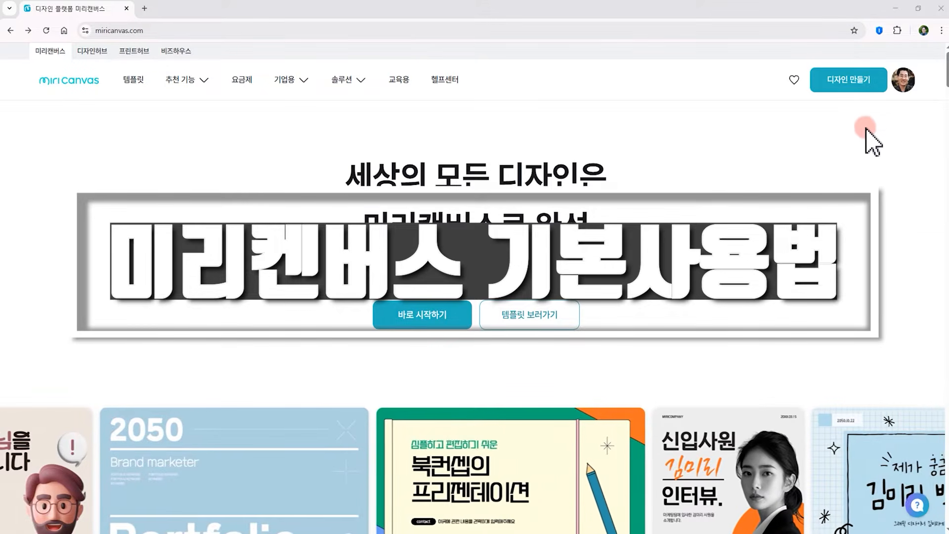
Start a new blank design from the homepage and browse the template category list
{"action": "left_click", "coordinate": [854, 81]}
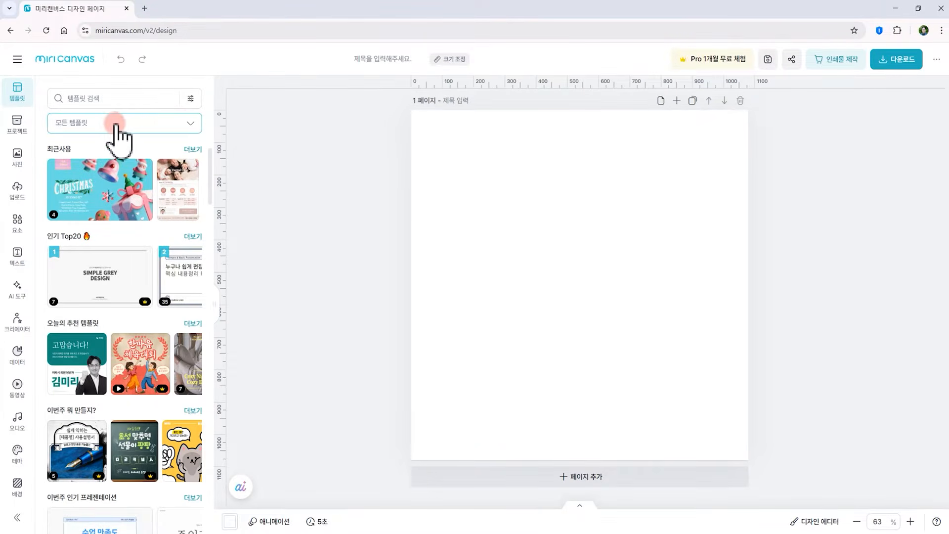
{"action": "left_click", "coordinate": [191, 124]}
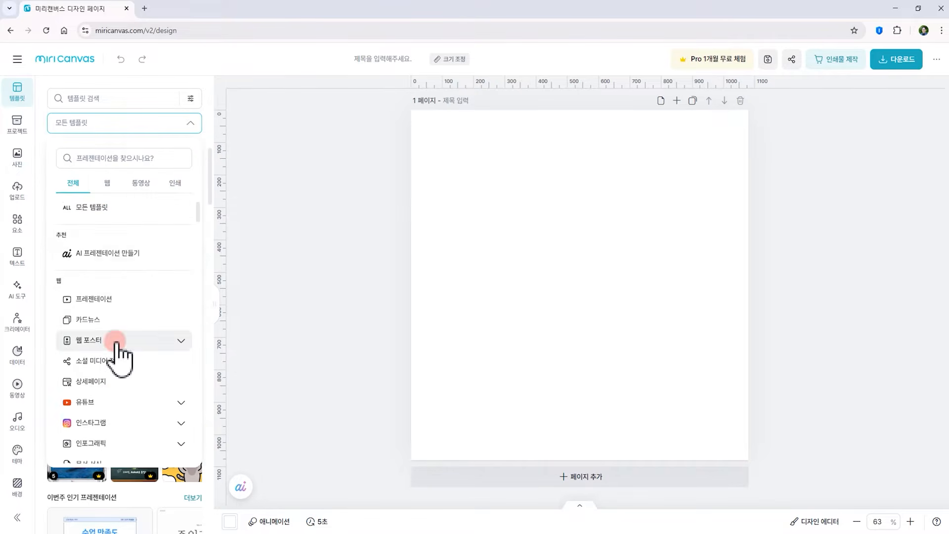
{"action": "scroll", "coordinate": [119, 341], "scroll_direction": "down", "scroll_amount": 10}
{"action": "scroll", "coordinate": [117, 361], "scroll_direction": "up", "scroll_amount": 10}
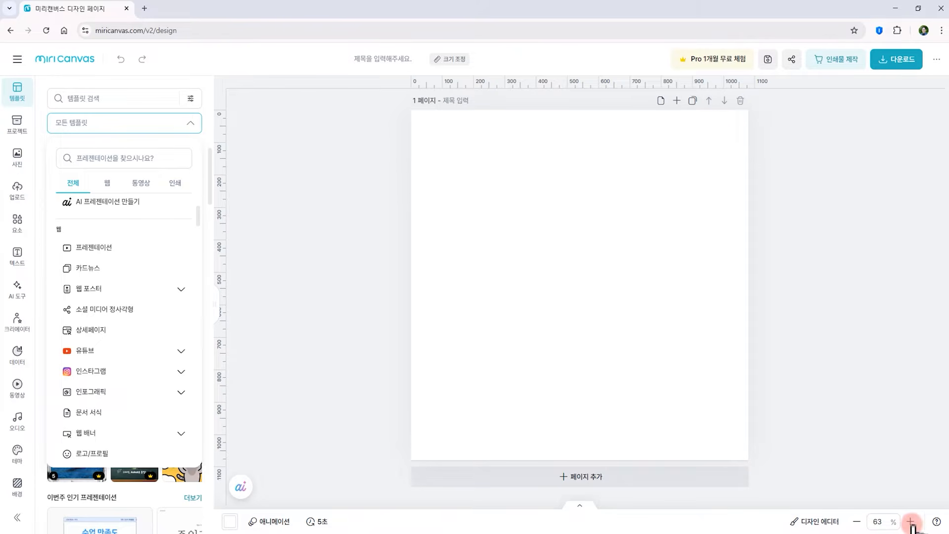
Set the canvas zoom to 100%
{"action": "left_click", "coordinate": [885, 522]}
{"action": "type", "text": "150"}
{"action": "key", "text": "Return"}
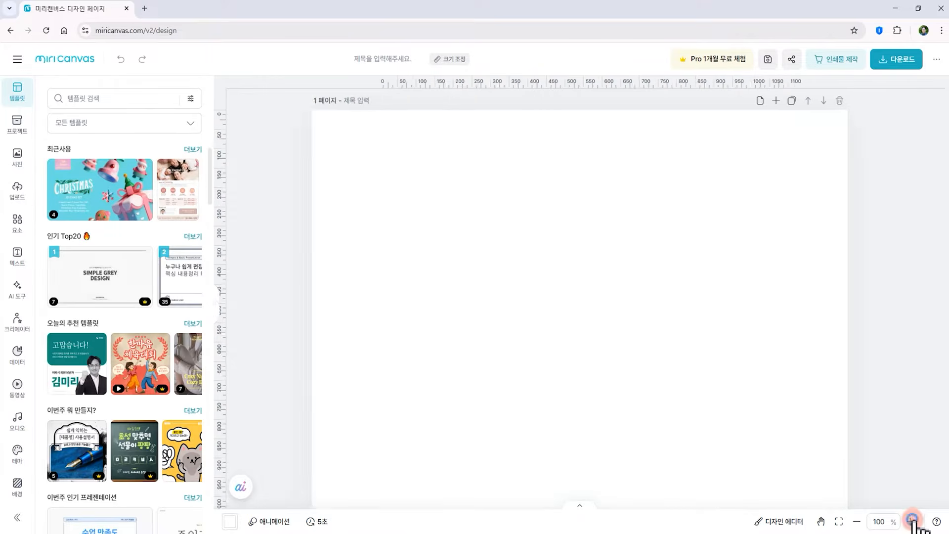
Zoom out step by step down to 10%, then fit the page back to the screen
{"action": "left_click", "coordinate": [858, 522]}
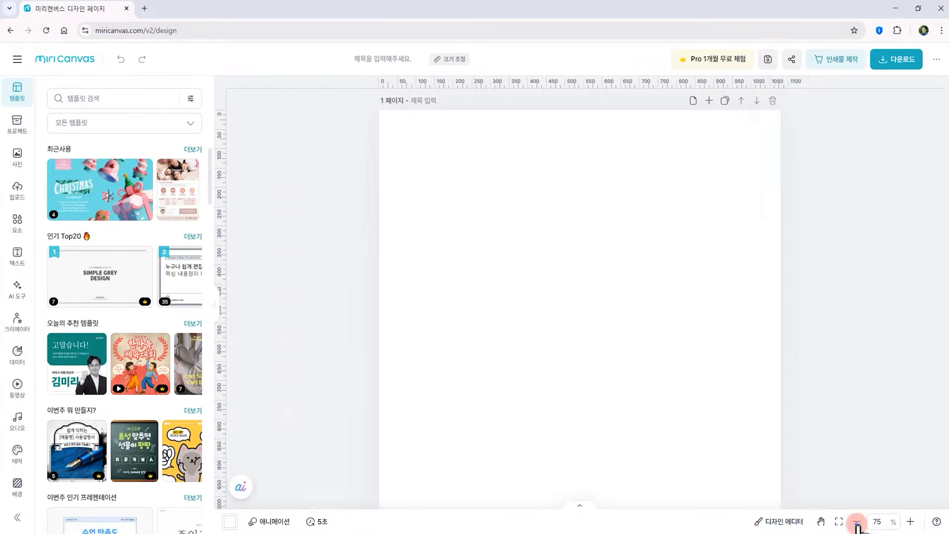
{"action": "left_click", "coordinate": [857, 523]}
{"action": "left_click", "coordinate": [858, 523]}
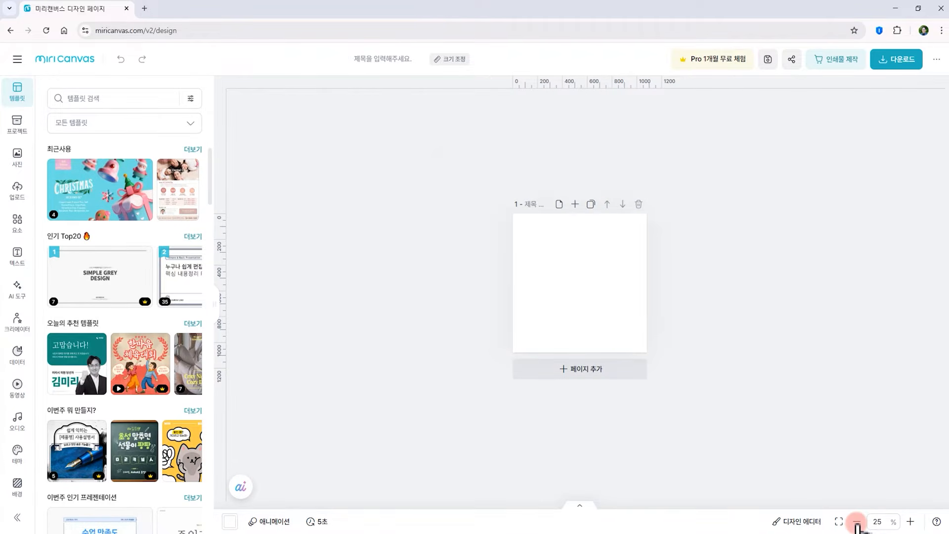
{"action": "scroll", "coordinate": [857, 524], "scroll_direction": "up", "scroll_amount": 11}
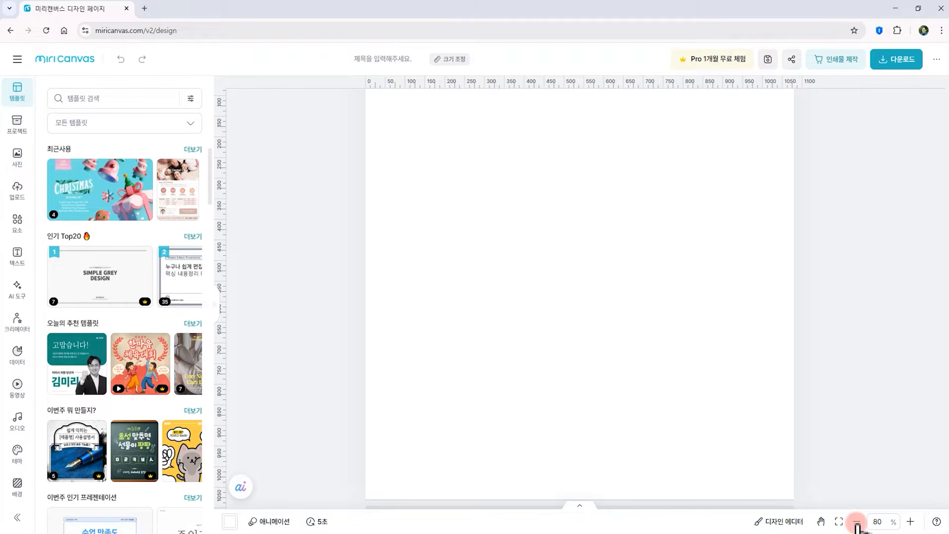
{"action": "left_click", "coordinate": [857, 522]}
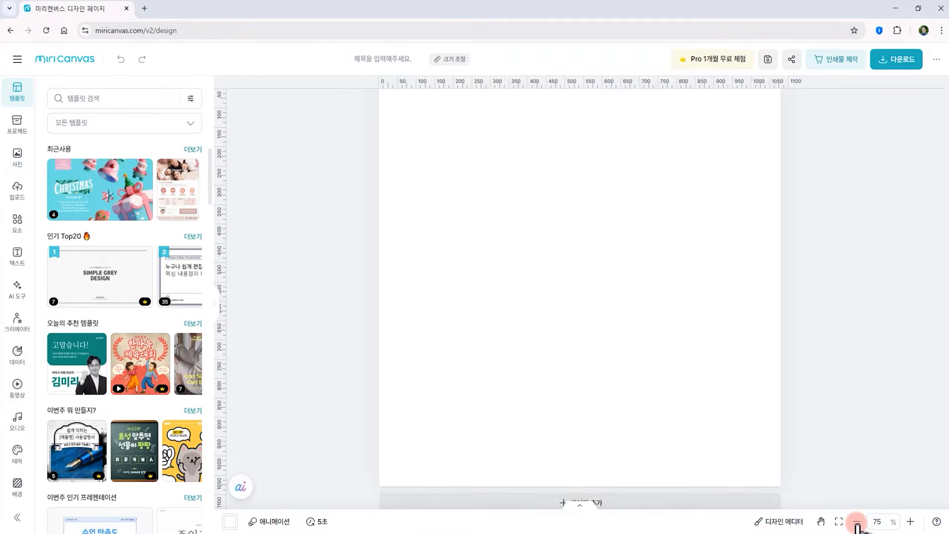
{"action": "left_click", "coordinate": [857, 521]}
{"action": "left_click", "coordinate": [857, 522]}
{"action": "left_click", "coordinate": [857, 522]}
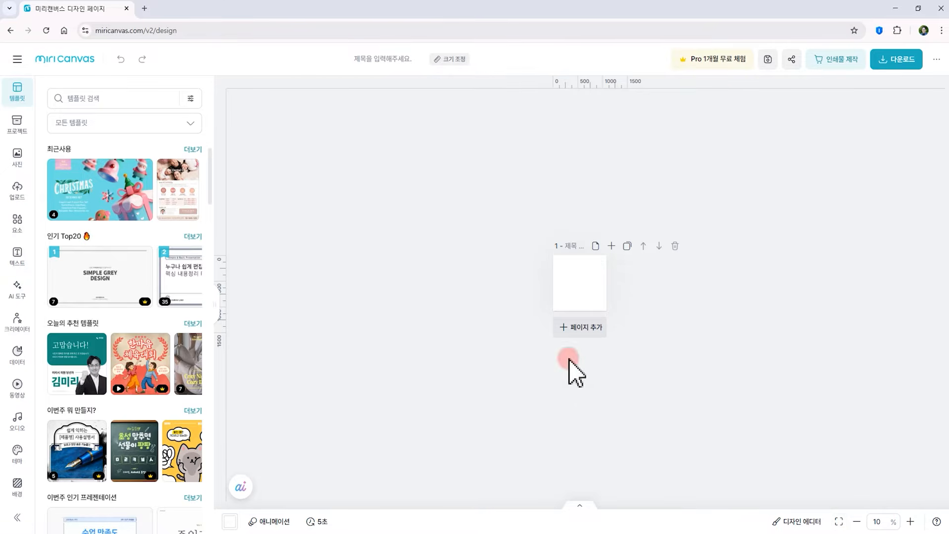
{"action": "left_click", "coordinate": [581, 292]}
{"action": "scroll", "coordinate": [580, 290], "scroll_direction": "up", "scroll_amount": 2}
{"action": "scroll", "coordinate": [580, 291], "scroll_direction": "down", "scroll_amount": 4}
{"action": "scroll", "coordinate": [584, 302], "scroll_direction": "down", "scroll_amount": 2}
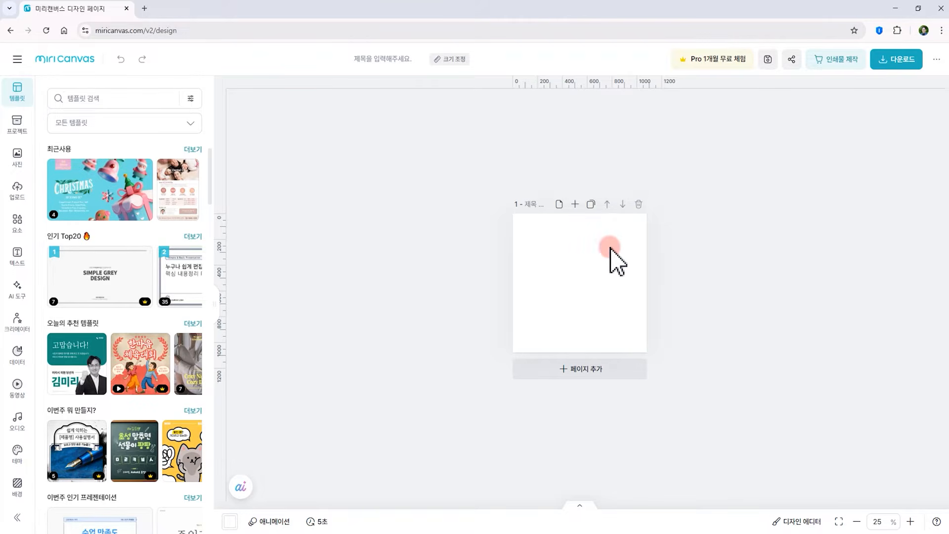
{"action": "left_click", "coordinate": [839, 522]}
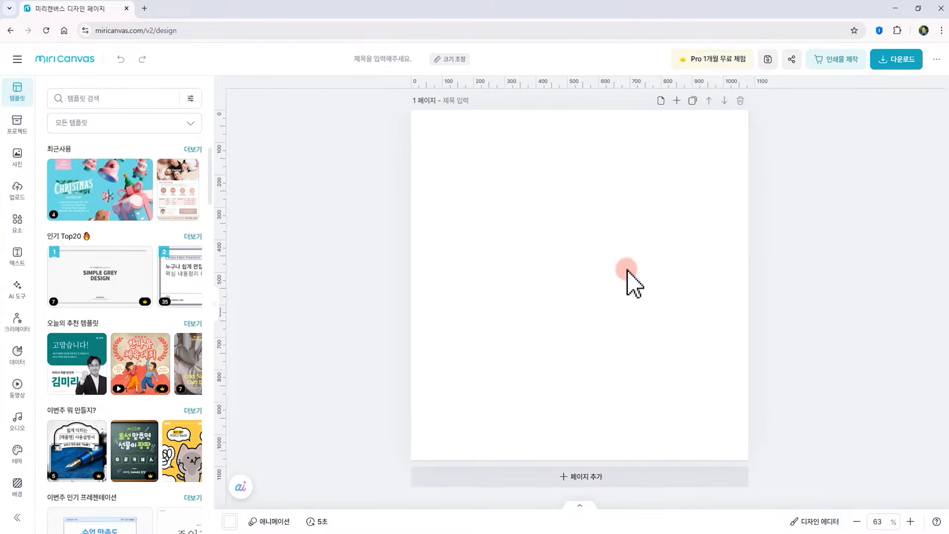
Add four blank pages to the design, then delete the last two pages
{"action": "left_click", "coordinate": [677, 102]}
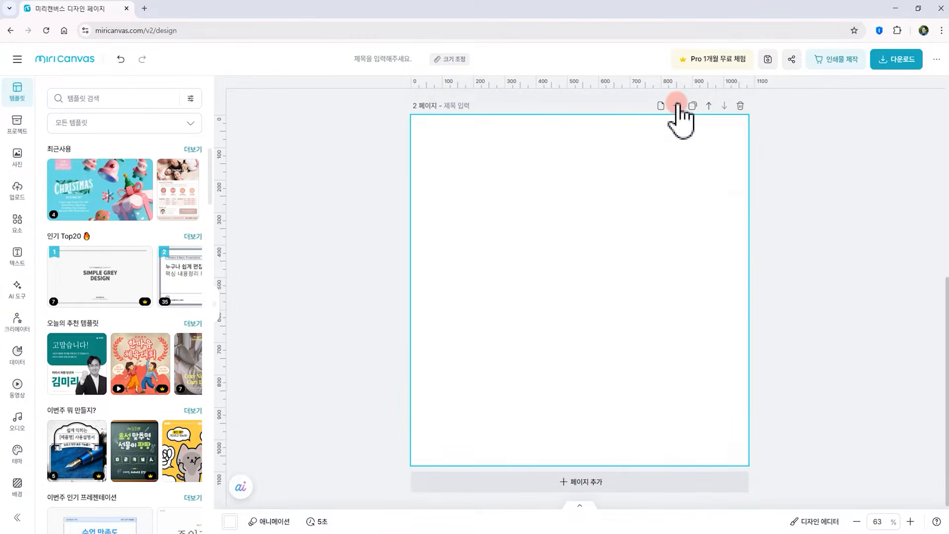
{"action": "left_click", "coordinate": [677, 104]}
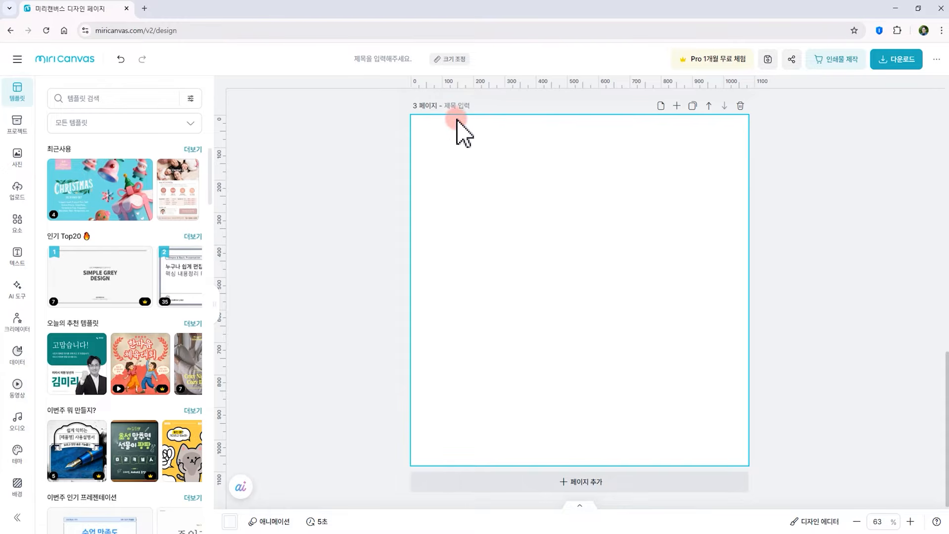
{"action": "left_click", "coordinate": [595, 484]}
{"action": "left_click", "coordinate": [591, 483]}
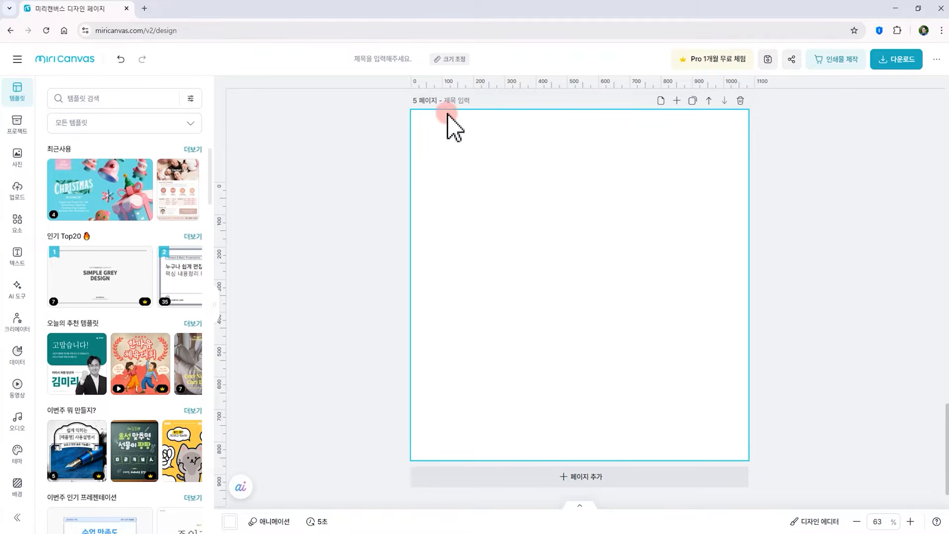
{"action": "left_click", "coordinate": [740, 100]}
{"action": "left_click", "coordinate": [740, 105]}
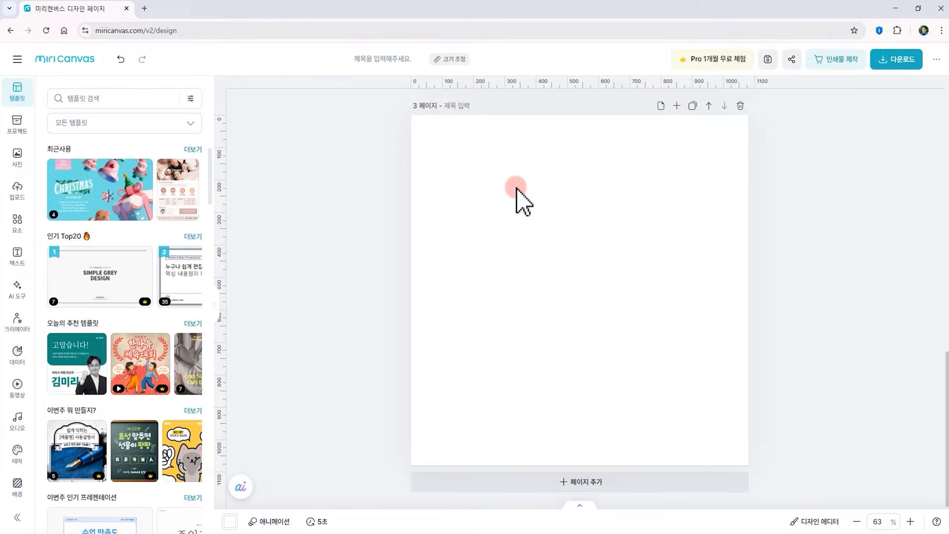
Place the grape illustration from the elements' illustration category onto page 3
{"action": "left_click", "coordinate": [18, 221]}
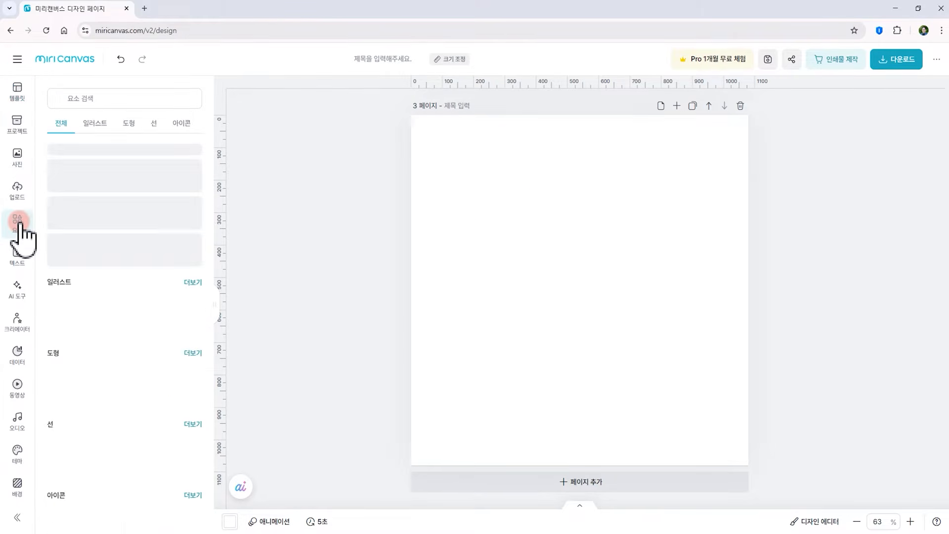
{"action": "left_click", "coordinate": [95, 123]}
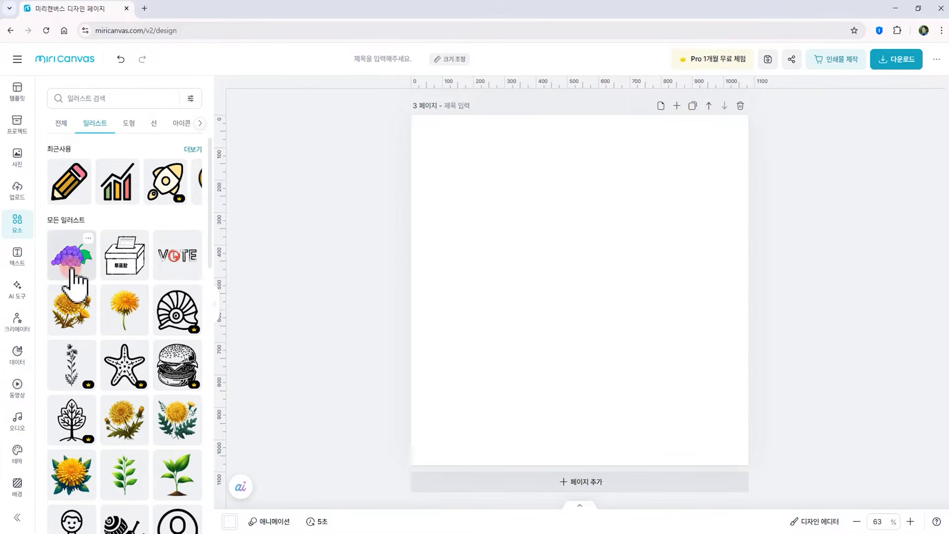
{"action": "left_click_drag", "start_coordinate": [74, 264], "coordinate": [606, 313]}
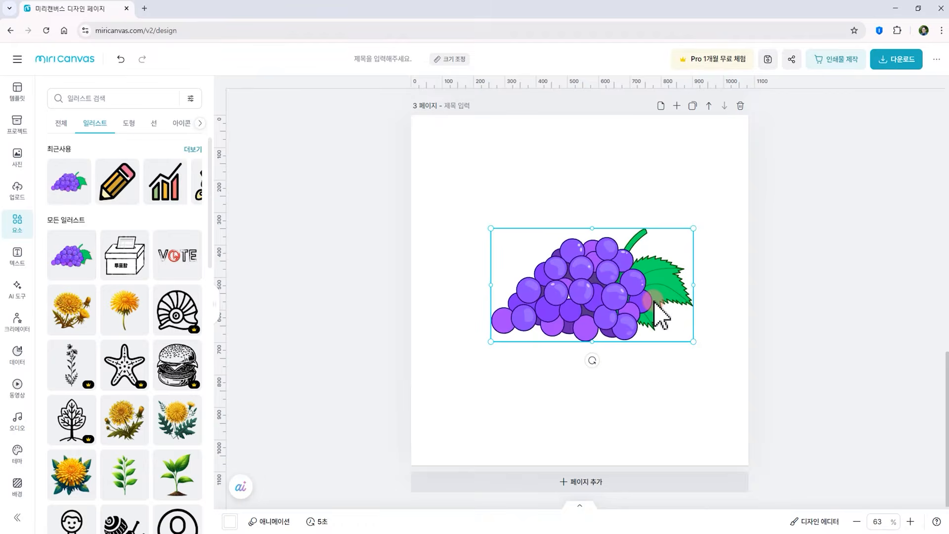
Place the pencil illustration from the illustration list onto page 1
{"action": "left_click", "coordinate": [670, 176]}
{"action": "scroll", "coordinate": [638, 184], "scroll_direction": "up", "scroll_amount": 15}
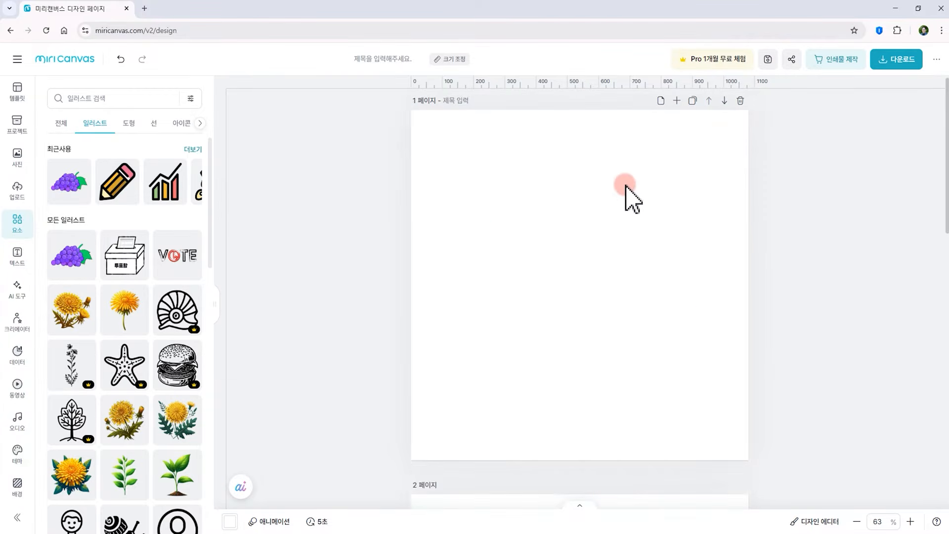
{"action": "mouse_move", "coordinate": [117, 191]}
{"action": "left_mouse_down"}
{"action": "mouse_move", "coordinate": [591, 331]}
{"action": "mouse_move", "coordinate": [604, 303]}
{"action": "left_mouse_up"}
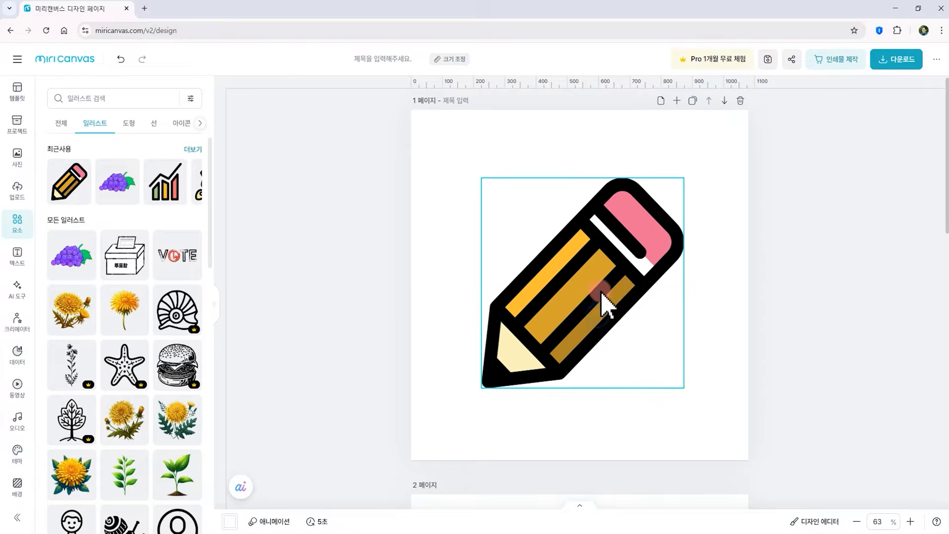
Place the 3D heart illustration onto page 2 and reposition it on the page
{"action": "scroll", "coordinate": [612, 340], "scroll_direction": "down", "scroll_amount": 7}
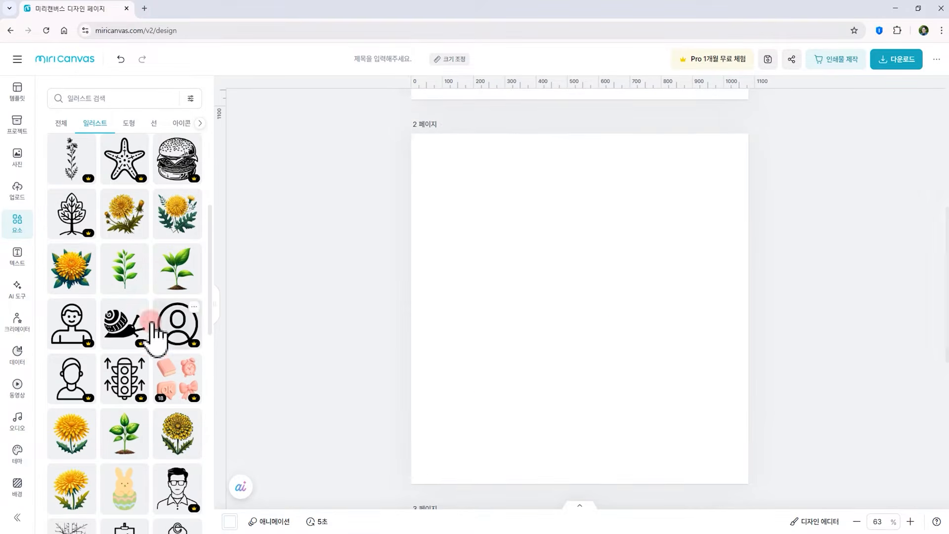
{"action": "scroll", "coordinate": [164, 425], "scroll_direction": "down", "scroll_amount": 5}
{"action": "left_click_drag", "start_coordinate": [181, 470], "coordinate": [585, 334]}
{"action": "left_click_drag", "start_coordinate": [678, 212], "coordinate": [657, 249]}
Duplicate page 1 with the pencil illustration
{"action": "scroll", "coordinate": [631, 296], "scroll_direction": "up", "scroll_amount": 7}
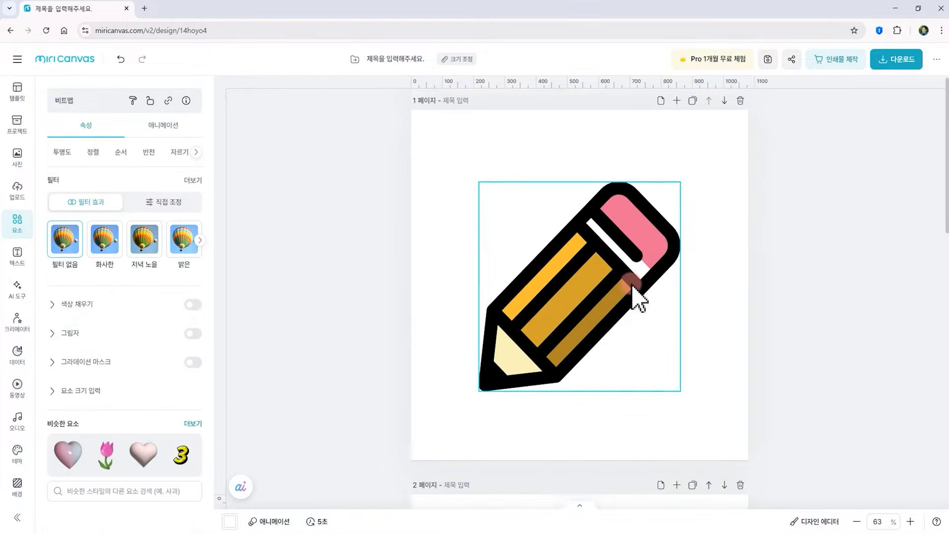
{"action": "scroll", "coordinate": [622, 291], "scroll_direction": "down", "scroll_amount": 15}
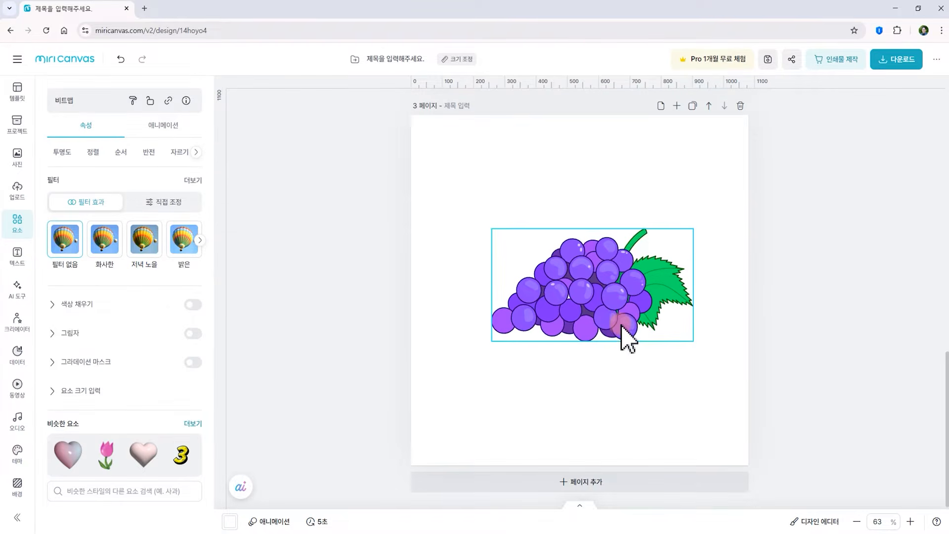
{"action": "scroll", "coordinate": [623, 331], "scroll_direction": "up", "scroll_amount": 12}
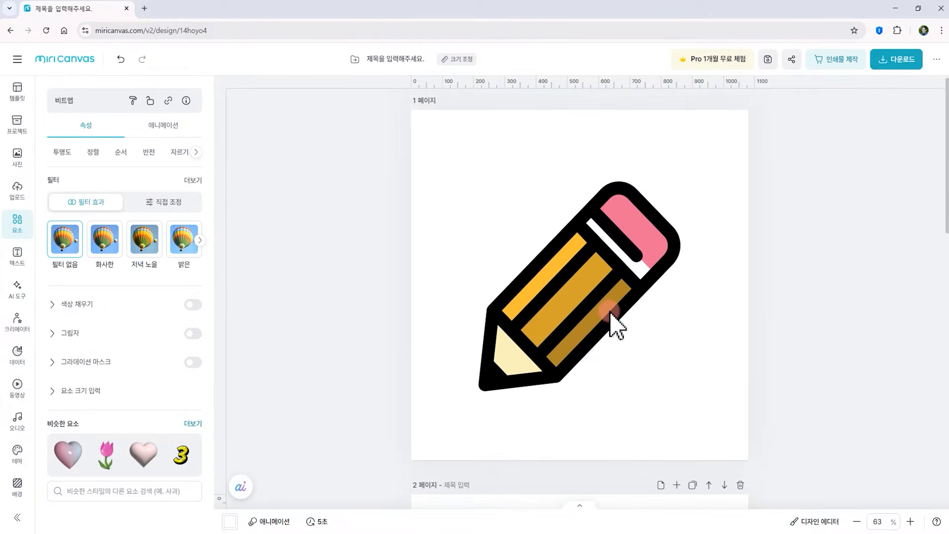
{"action": "left_click", "coordinate": [612, 319]}
{"action": "left_click", "coordinate": [721, 186]}
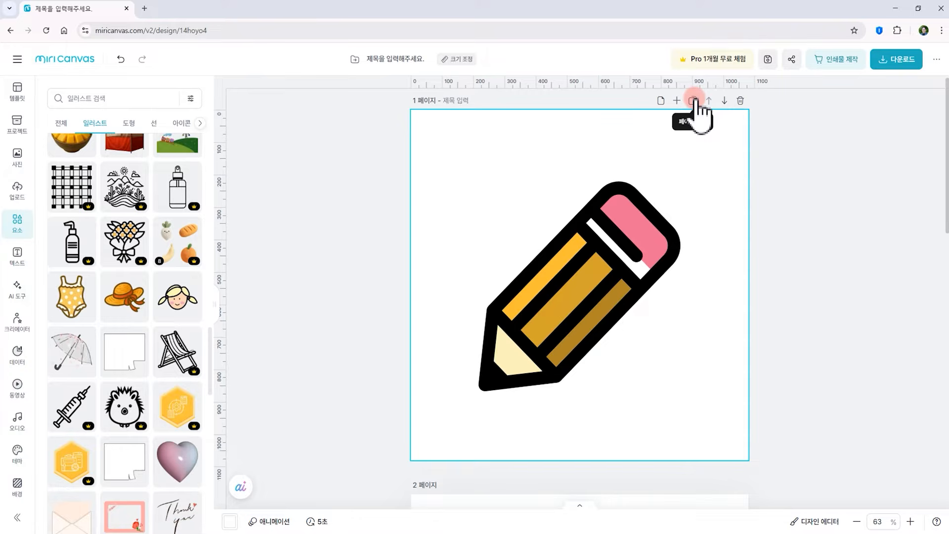
{"action": "left_click", "coordinate": [694, 101]}
Open page 1's memo, enter '연필을이용한 카드뉴스' and confirm it
{"action": "scroll", "coordinate": [621, 381], "scroll_direction": "down", "scroll_amount": 3}
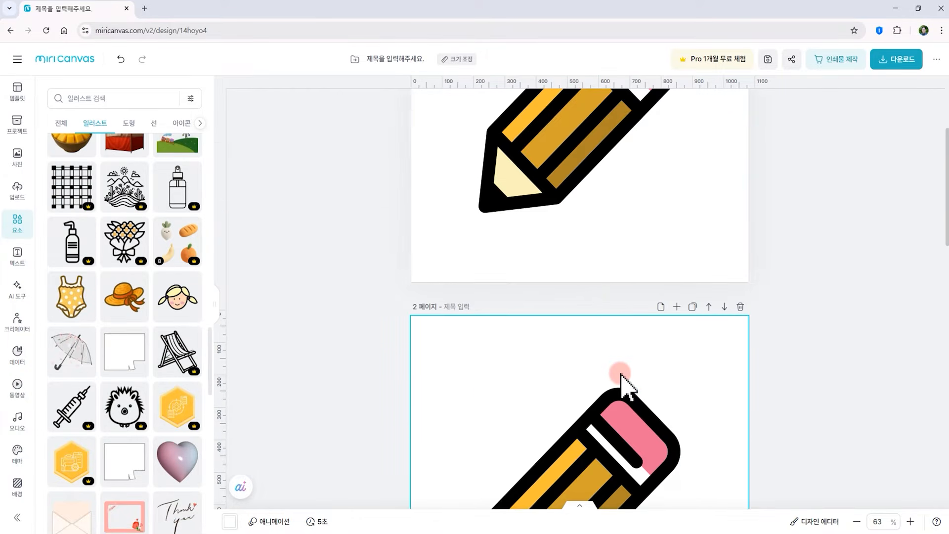
{"action": "scroll", "coordinate": [600, 290], "scroll_direction": "up", "scroll_amount": 3}
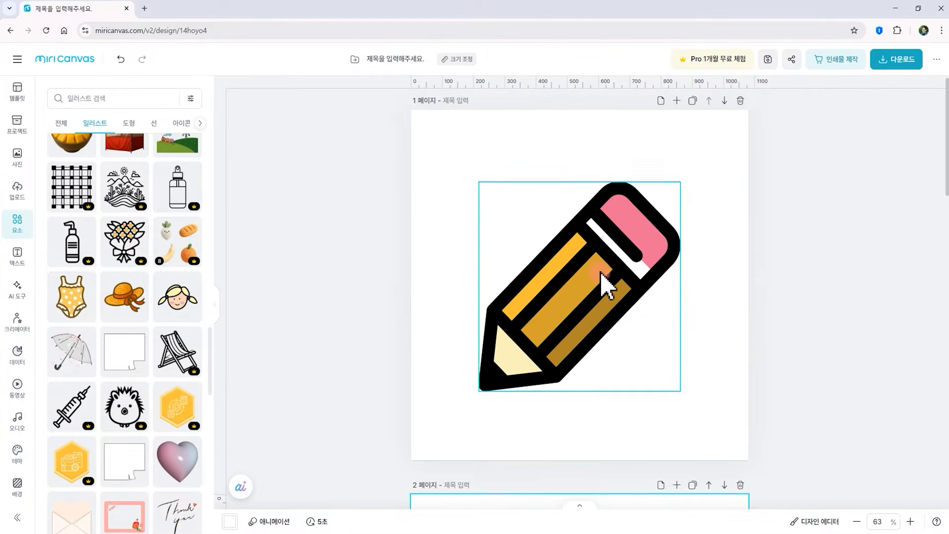
{"action": "left_click", "coordinate": [660, 102]}
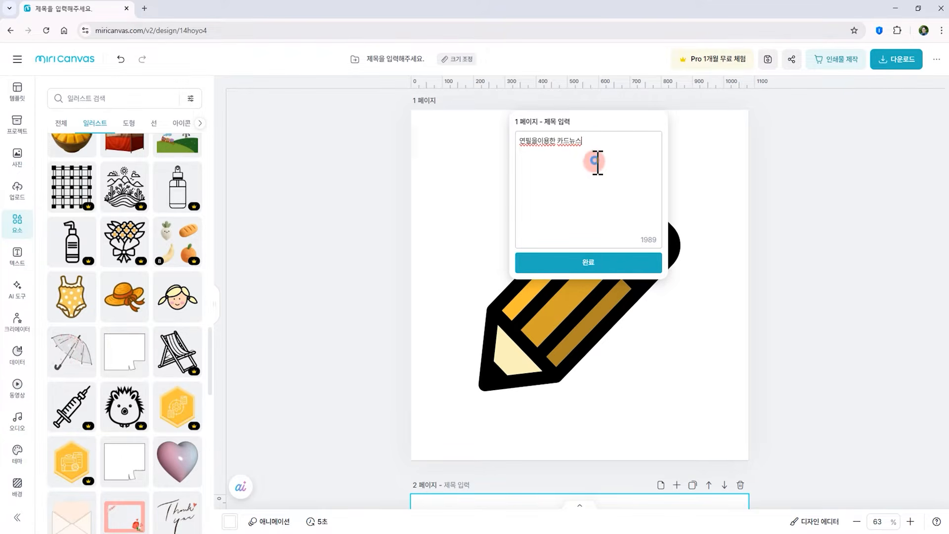
{"action": "left_click", "coordinate": [593, 267]}
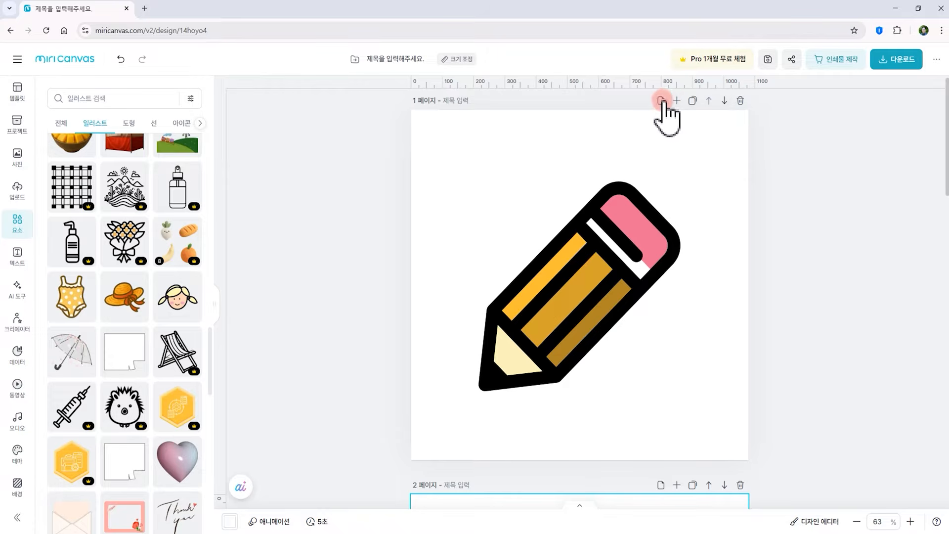
Title page 1 as 카드뉴스01
{"action": "left_click", "coordinate": [467, 101]}
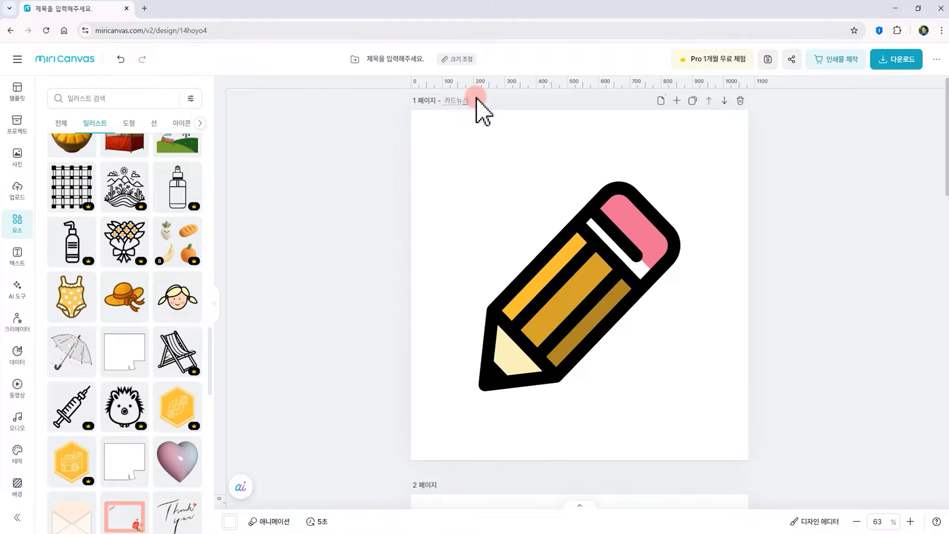
{"action": "type", "text": "카드뉴스"}
Title page 2 as 카드뉴스02 and page 3 as 카드뉴스03
{"action": "scroll", "coordinate": [476, 222], "scroll_direction": "down", "scroll_amount": 6}
{"action": "left_click", "coordinate": [458, 176]}
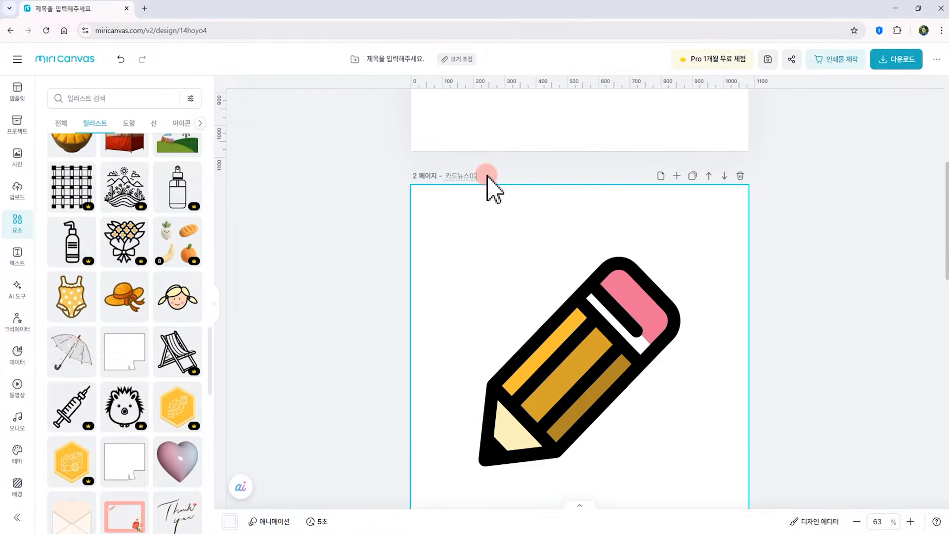
{"action": "scroll", "coordinate": [487, 188], "scroll_direction": "down", "scroll_amount": 8}
{"action": "left_click", "coordinate": [459, 149]}
{"action": "type", "text": "카드뉴스01"}
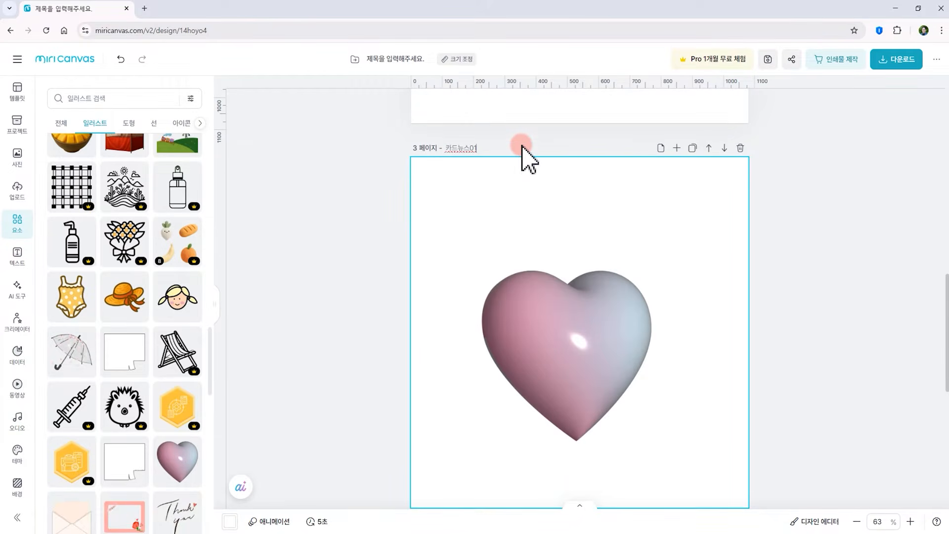
{"action": "left_click", "coordinate": [525, 155]}
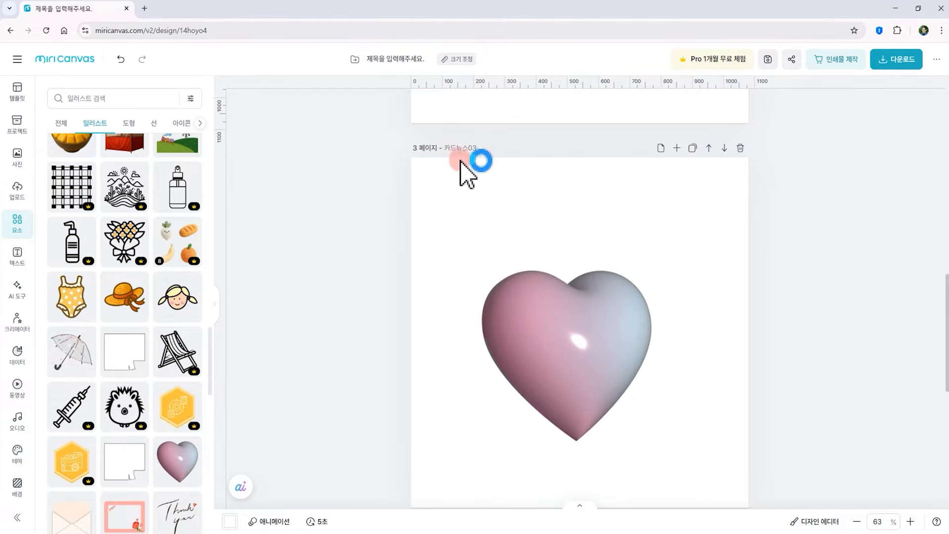
Delete page 2, the duplicated pencil page
{"action": "scroll", "coordinate": [510, 222], "scroll_direction": "up", "scroll_amount": 15}
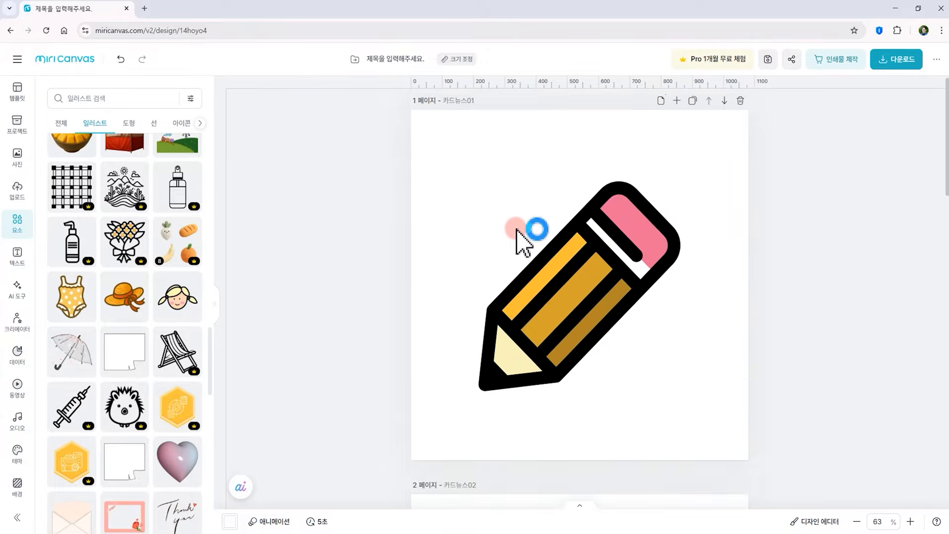
{"action": "scroll", "coordinate": [502, 292], "scroll_direction": "down", "scroll_amount": 15}
{"action": "scroll", "coordinate": [509, 292], "scroll_direction": "up", "scroll_amount": 15}
{"action": "scroll", "coordinate": [529, 291], "scroll_direction": "down", "scroll_amount": 5}
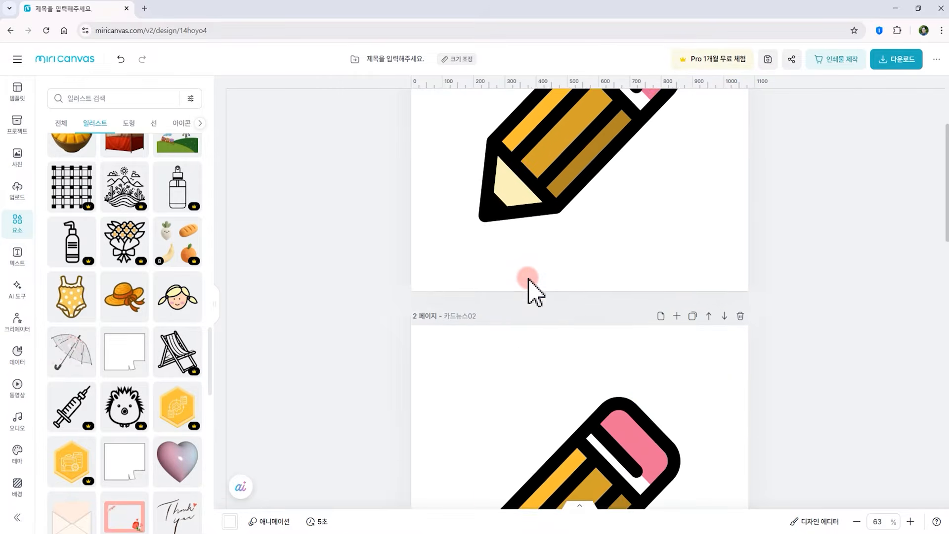
{"action": "scroll", "coordinate": [529, 290], "scroll_direction": "down", "scroll_amount": 2}
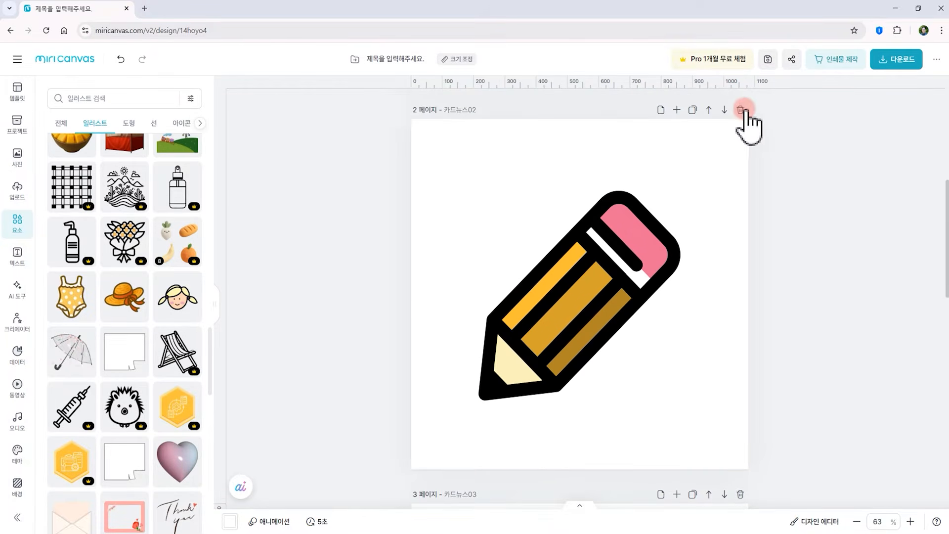
{"action": "left_click", "coordinate": [740, 110]}
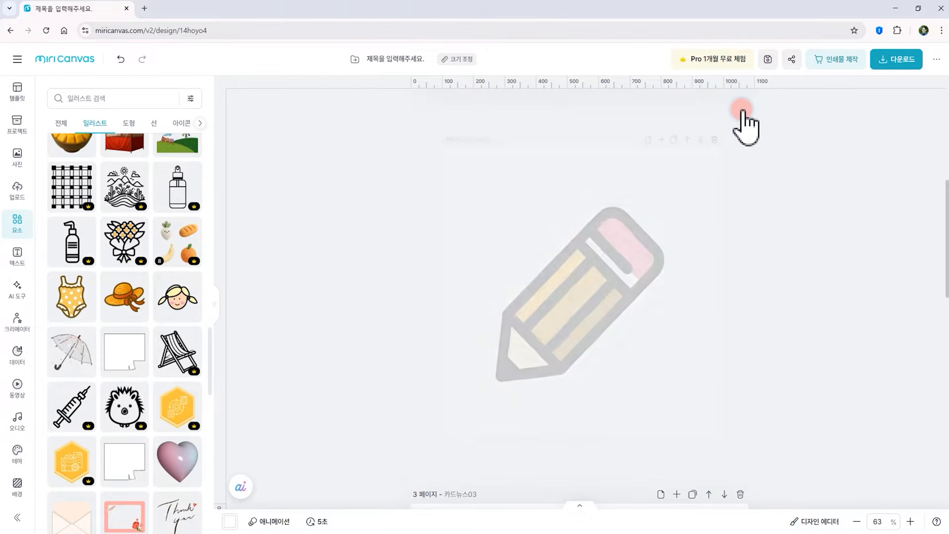
{"action": "left_click", "coordinate": [560, 278]}
Move the pencil page 카드뉴스01 down one position in the page order
{"action": "scroll", "coordinate": [559, 277], "scroll_direction": "down", "scroll_amount": 5}
{"action": "left_click", "coordinate": [462, 105]}
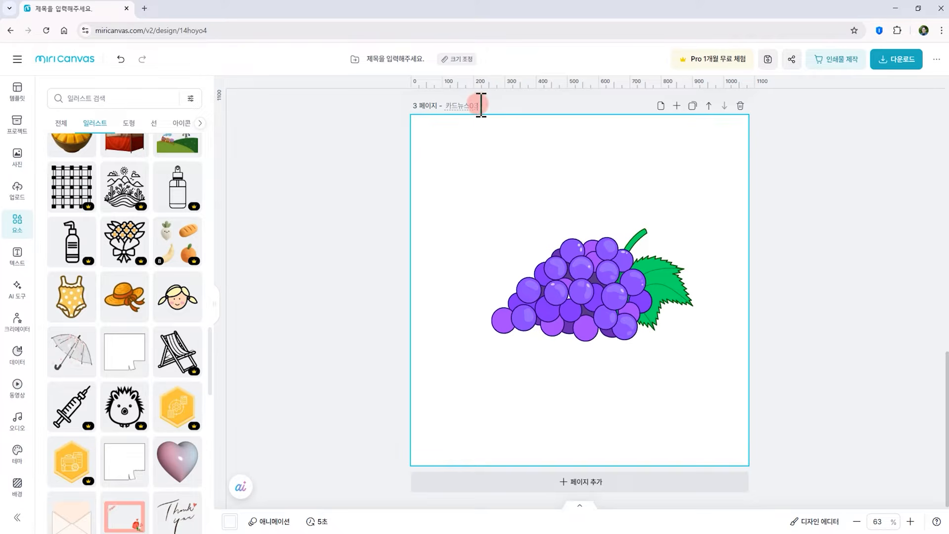
{"action": "scroll", "coordinate": [679, 218], "scroll_direction": "up", "scroll_amount": 5}
{"action": "scroll", "coordinate": [678, 222], "scroll_direction": "up", "scroll_amount": 8}
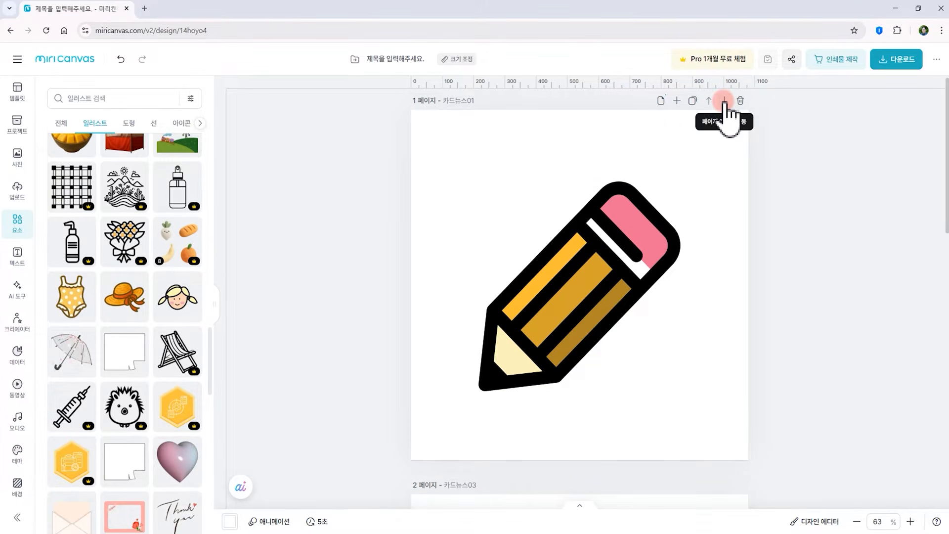
{"action": "left_click", "coordinate": [725, 101]}
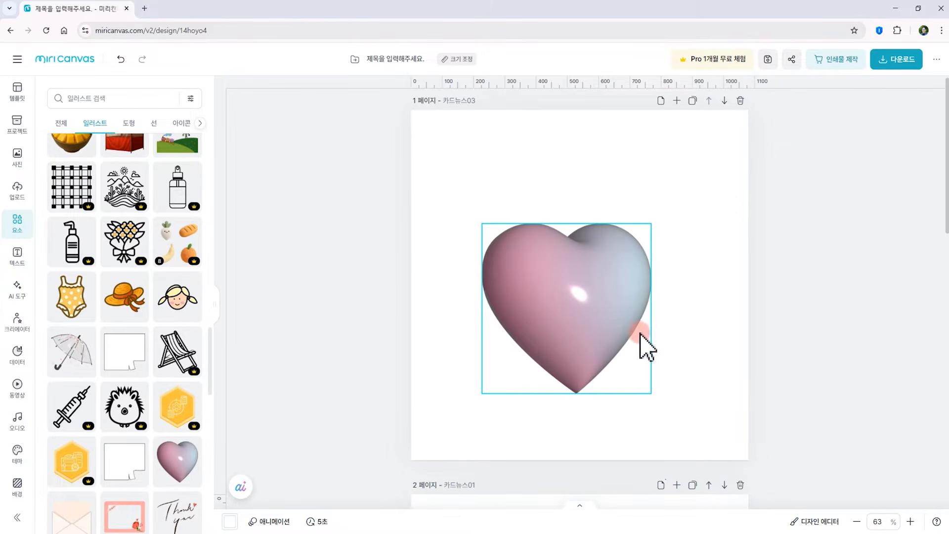
Move the pencil page 카드뉴스01 back up to the first position
{"action": "scroll", "coordinate": [636, 290], "scroll_direction": "down", "scroll_amount": 5}
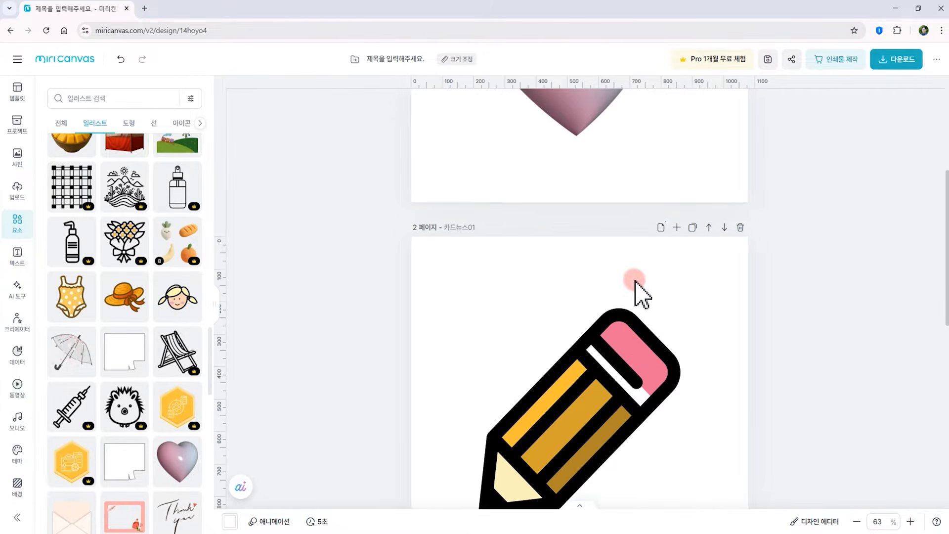
{"action": "scroll", "coordinate": [633, 282], "scroll_direction": "down", "scroll_amount": 2}
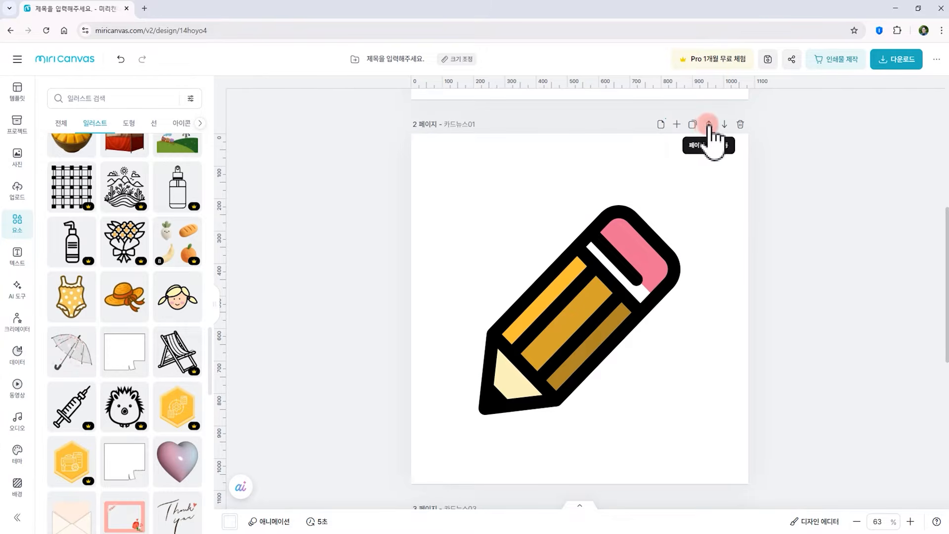
{"action": "scroll", "coordinate": [708, 172], "scroll_direction": "down", "scroll_amount": 1}
{"action": "scroll", "coordinate": [708, 144], "scroll_direction": "up", "scroll_amount": 2}
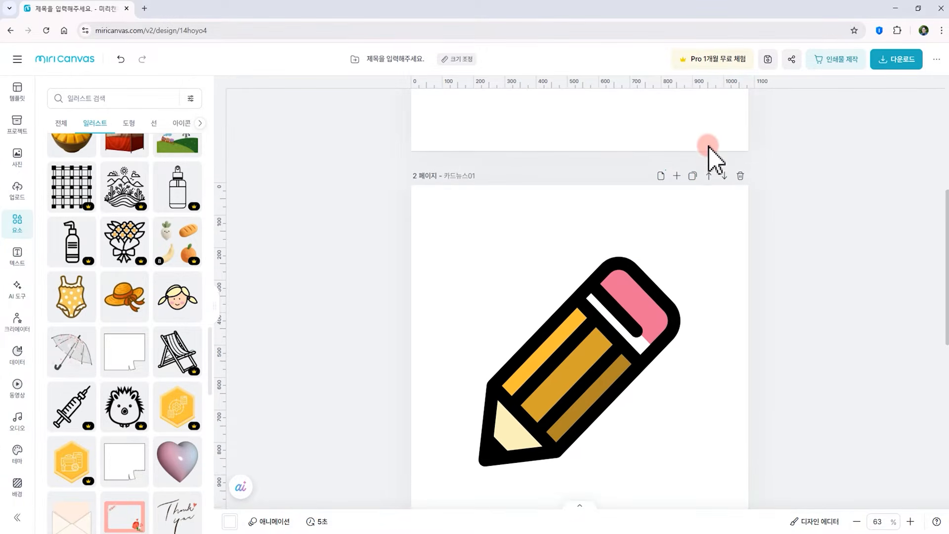
{"action": "left_click", "coordinate": [709, 173]}
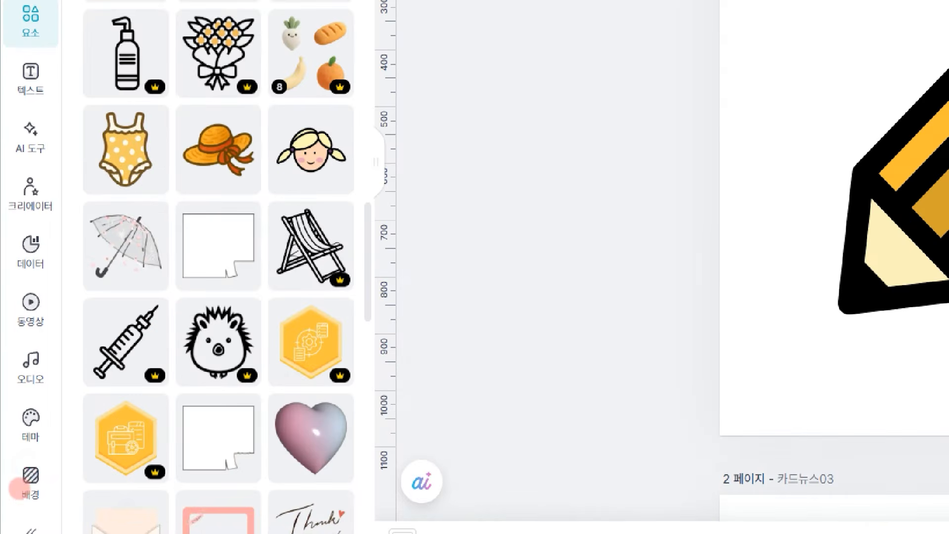
Set page 1's background colour, trying several palette shades and finishing with light lavender #E0BFE6
{"action": "left_click_drag", "start_coordinate": [6, 500], "coordinate": [9, 476]}
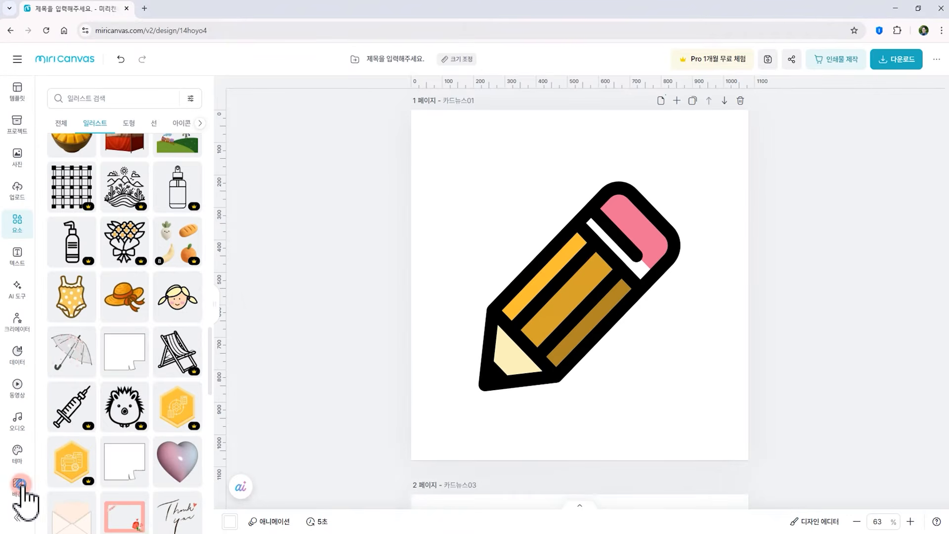
{"action": "left_click", "coordinate": [19, 483]}
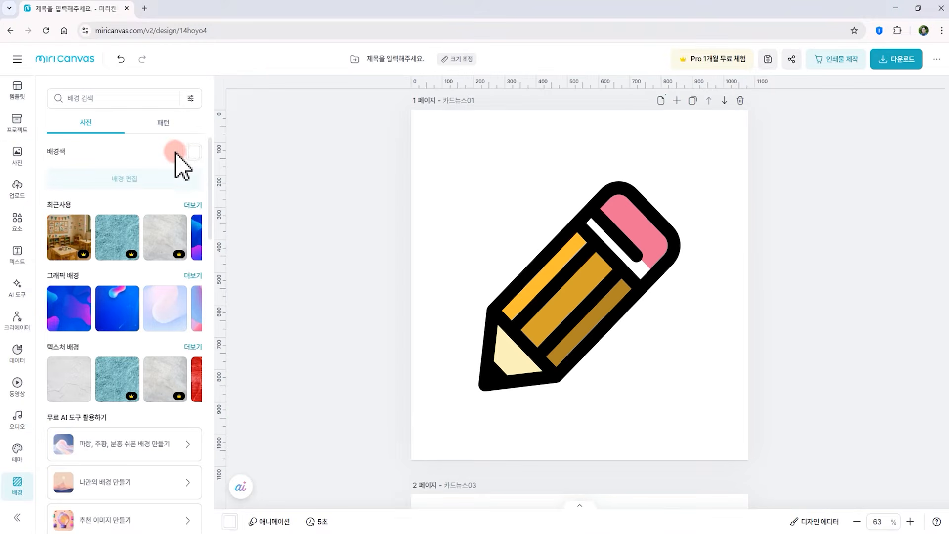
{"action": "left_click", "coordinate": [193, 154]}
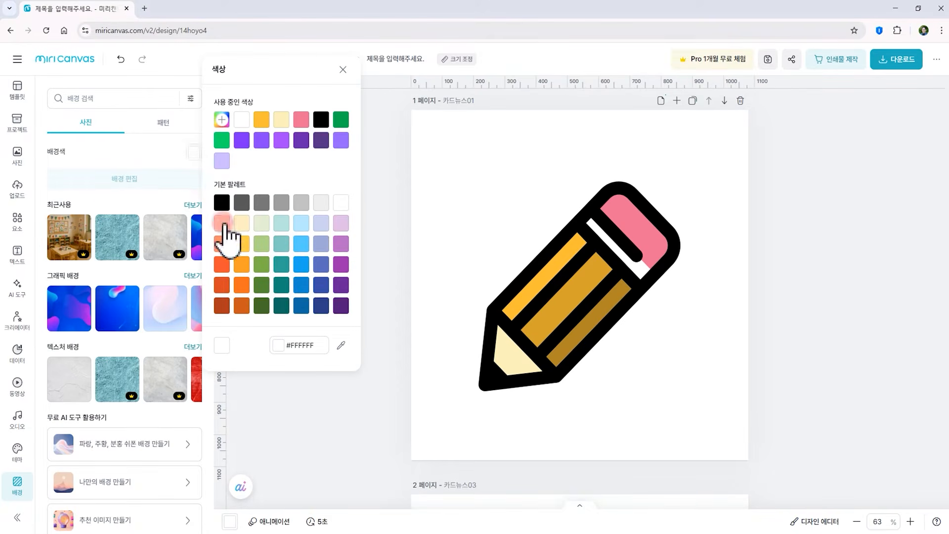
{"action": "left_click", "coordinate": [222, 223]}
{"action": "left_click", "coordinate": [242, 223]}
{"action": "left_click", "coordinate": [282, 223]}
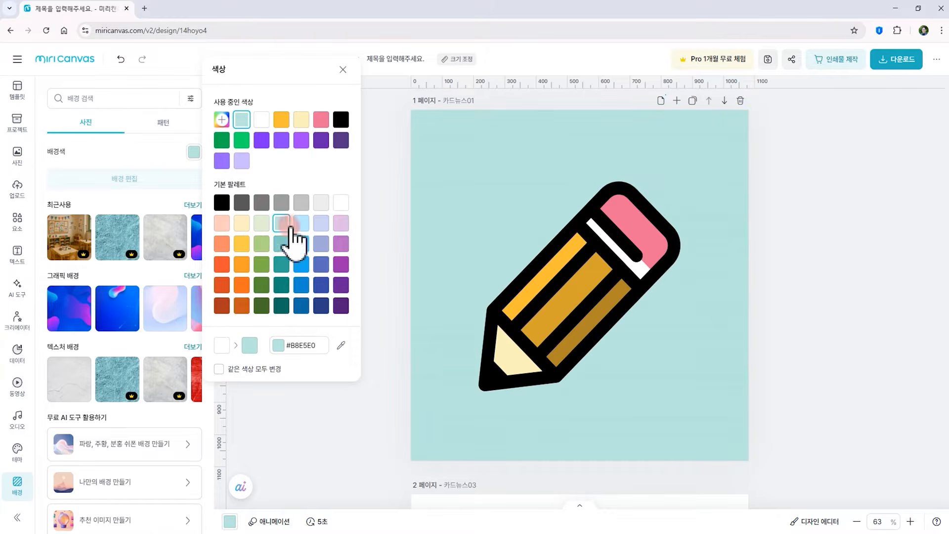
{"action": "left_click", "coordinate": [322, 223]}
{"action": "left_click", "coordinate": [341, 223]}
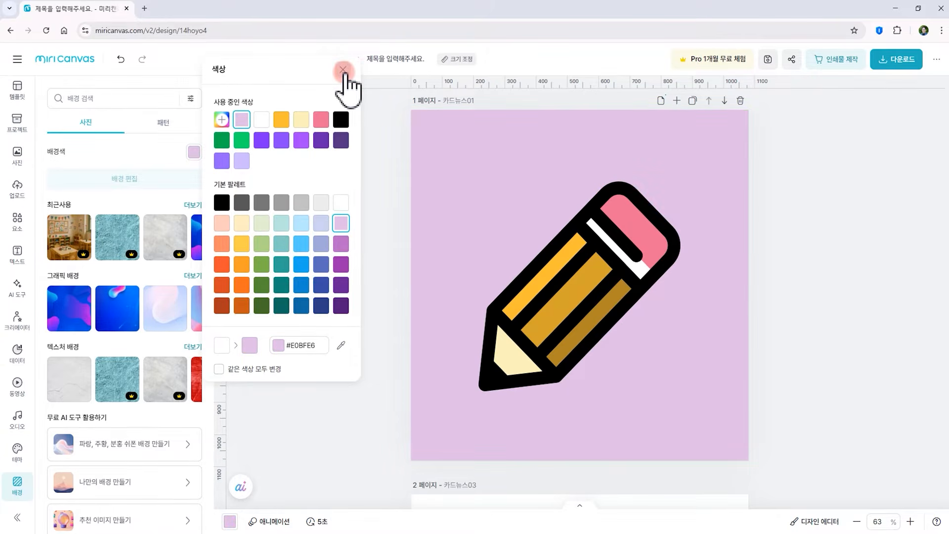
{"action": "left_click", "coordinate": [343, 70]}
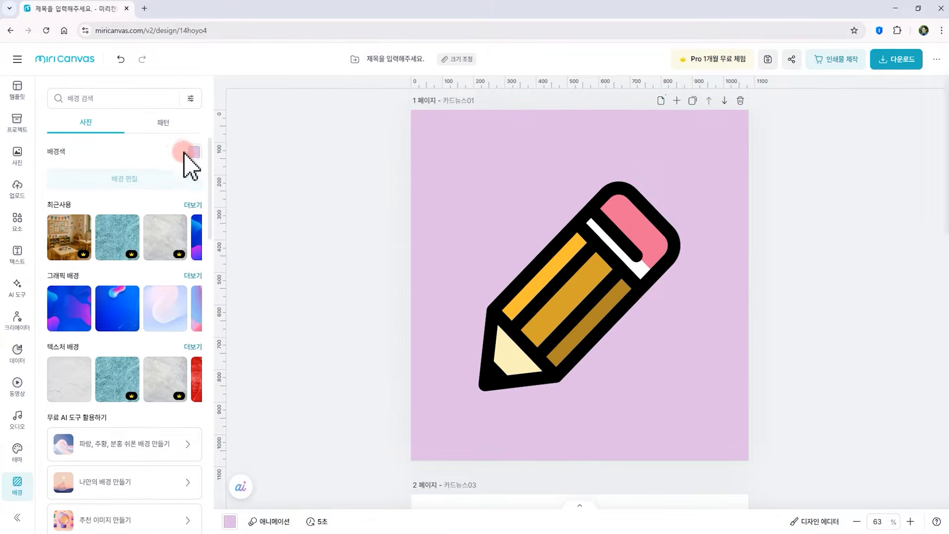
Apply the teal star pattern from recently used patterns as page 1's background and adjust the pattern size
{"action": "left_click", "coordinate": [166, 123]}
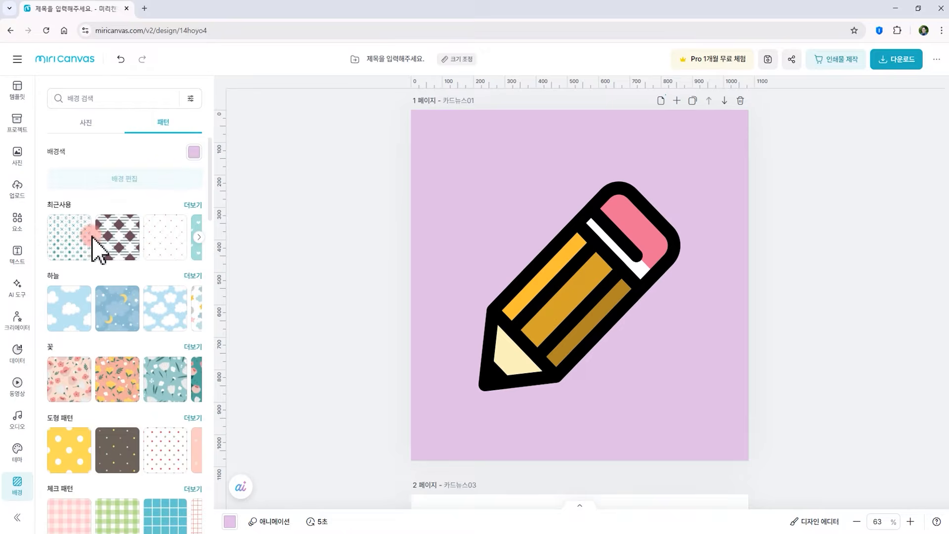
{"action": "left_click", "coordinate": [91, 245]}
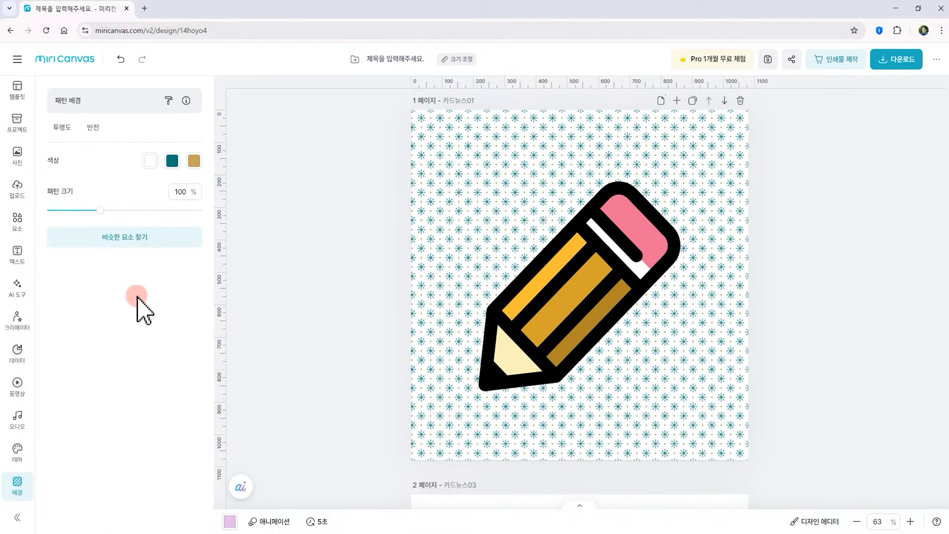
{"action": "mouse_move", "coordinate": [102, 210]}
{"action": "left_mouse_down"}
{"action": "mouse_move", "coordinate": [167, 201]}
{"action": "mouse_move", "coordinate": [119, 207]}
{"action": "left_mouse_up"}
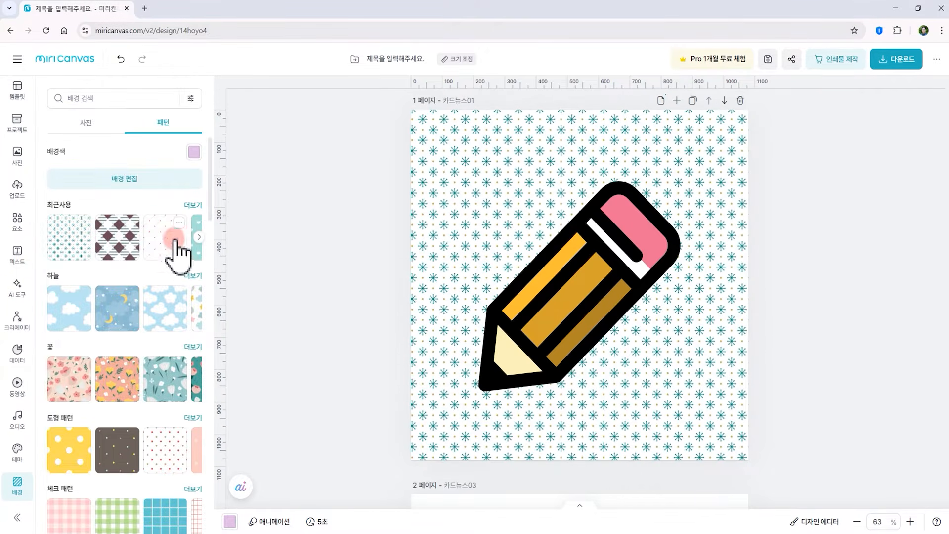
Apply the green diagonal stripe pattern as page 1's background and set the pattern size to 57%
{"action": "scroll", "coordinate": [143, 341], "scroll_direction": "down", "scroll_amount": 5}
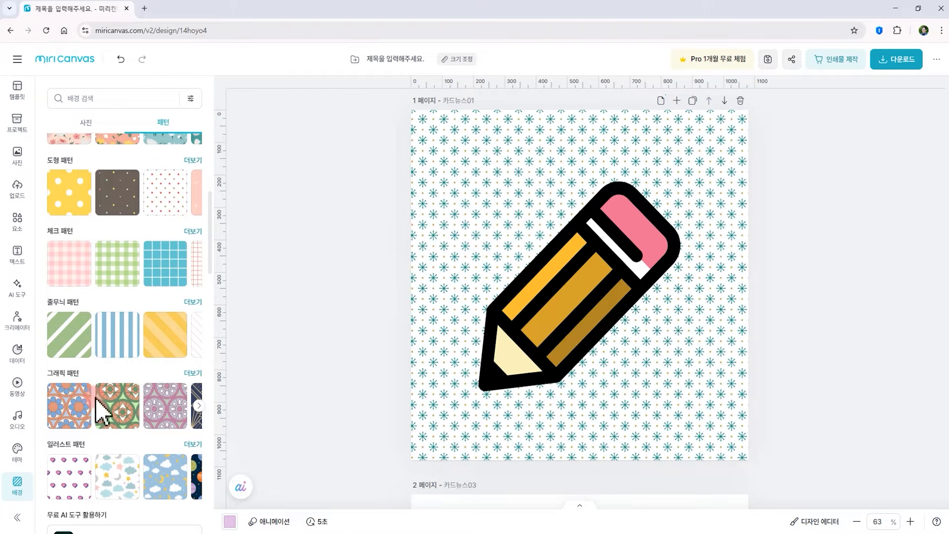
{"action": "left_click", "coordinate": [88, 349]}
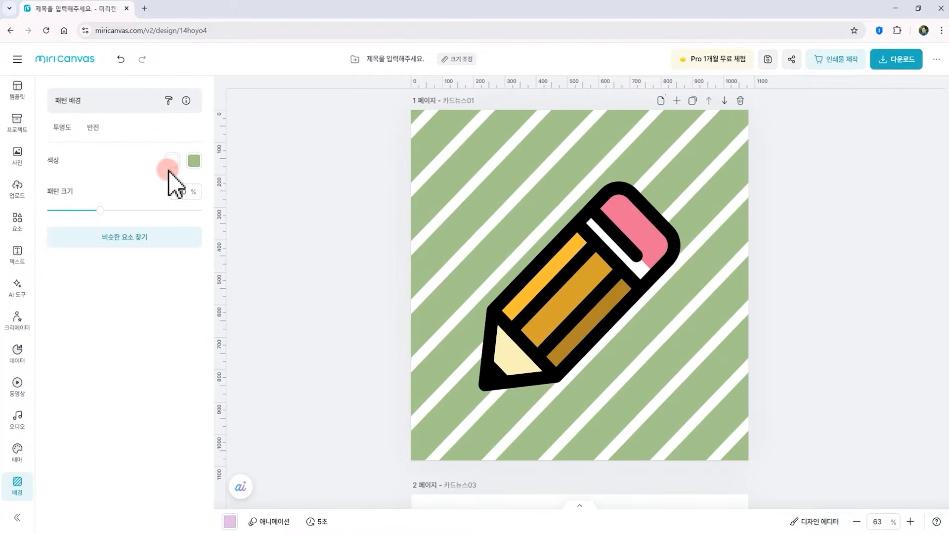
{"action": "left_click_drag", "start_coordinate": [96, 211], "coordinate": [64, 210]}
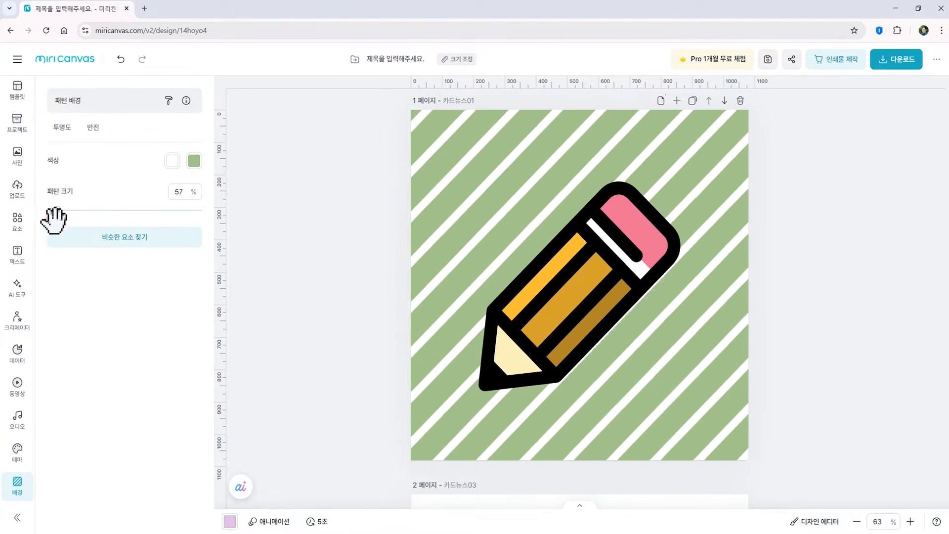
{"action": "left_click", "coordinate": [384, 234]}
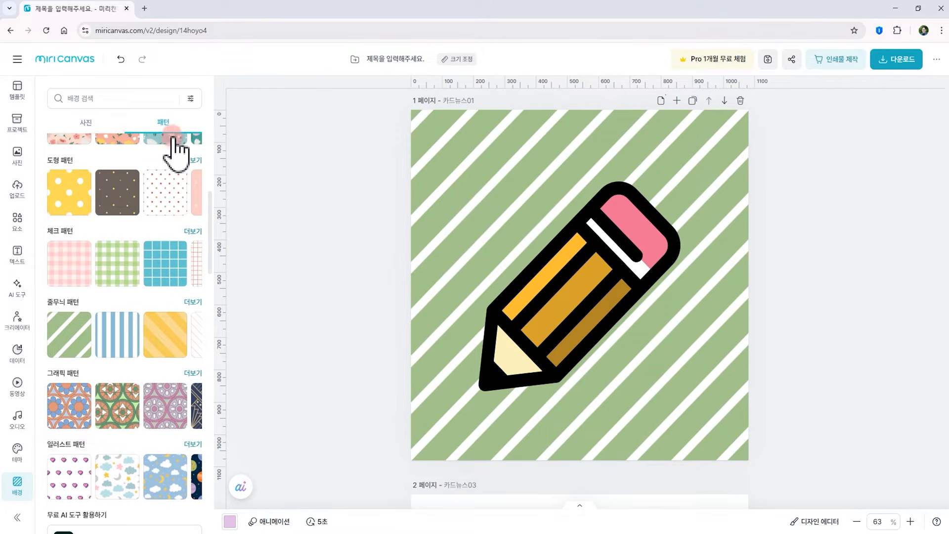
Apply the blue grid check pattern as page 2's background and set the pattern size to 64%
{"action": "left_click", "coordinate": [590, 341]}
{"action": "scroll", "coordinate": [586, 338], "scroll_direction": "down", "scroll_amount": 3}
{"action": "scroll", "coordinate": [587, 338], "scroll_direction": "up", "scroll_amount": 2}
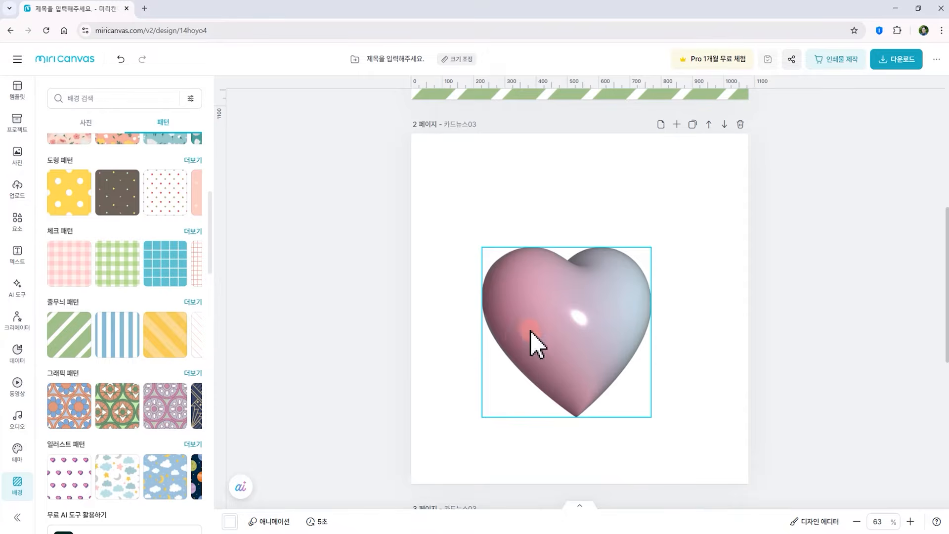
{"action": "left_click", "coordinate": [173, 280]}
{"action": "left_click_drag", "start_coordinate": [99, 210], "coordinate": [64, 210]}
Set page 3's background colour to light blue #B8E9FF, trying light grey #EEEEEE first
{"action": "scroll", "coordinate": [349, 360], "scroll_direction": "down", "scroll_amount": 5}
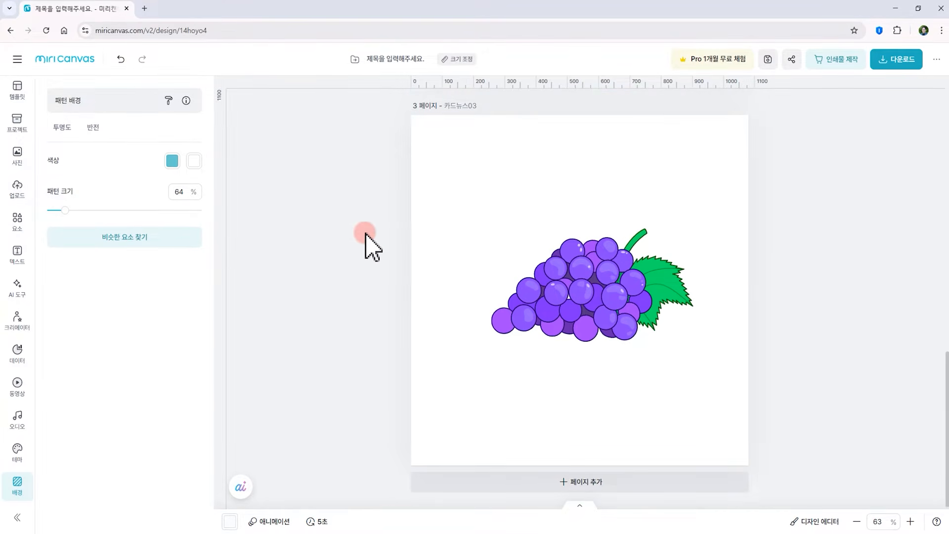
{"action": "left_click", "coordinate": [342, 265]}
{"action": "left_click", "coordinate": [88, 123]}
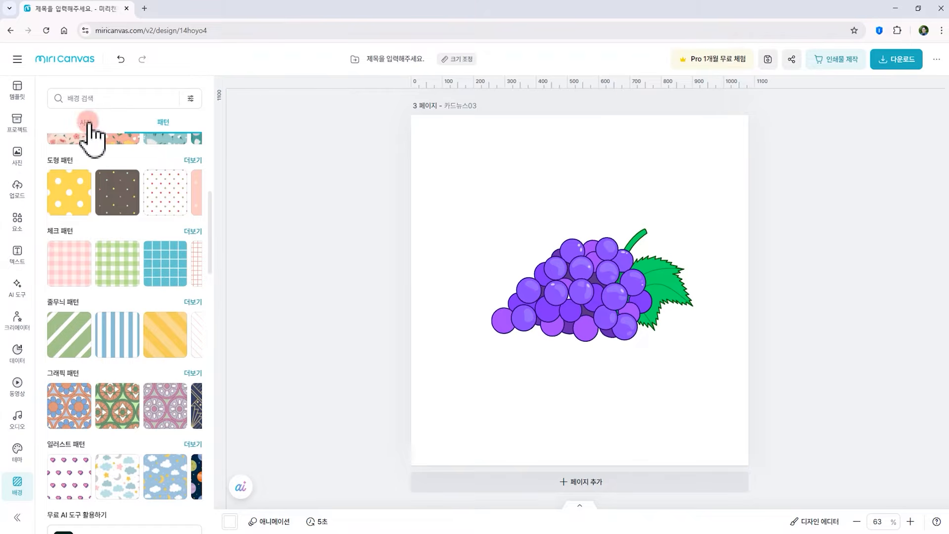
{"action": "left_click", "coordinate": [88, 122]}
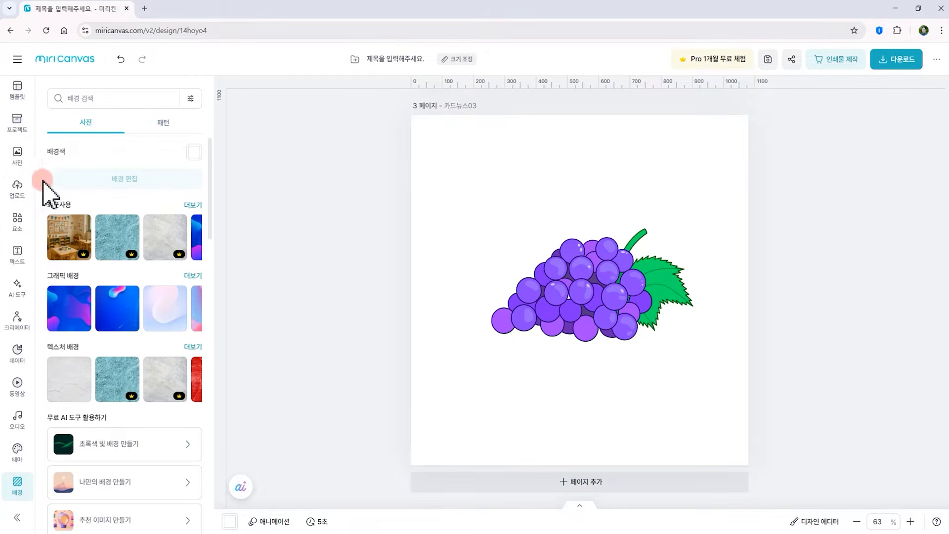
{"action": "left_click", "coordinate": [193, 153]}
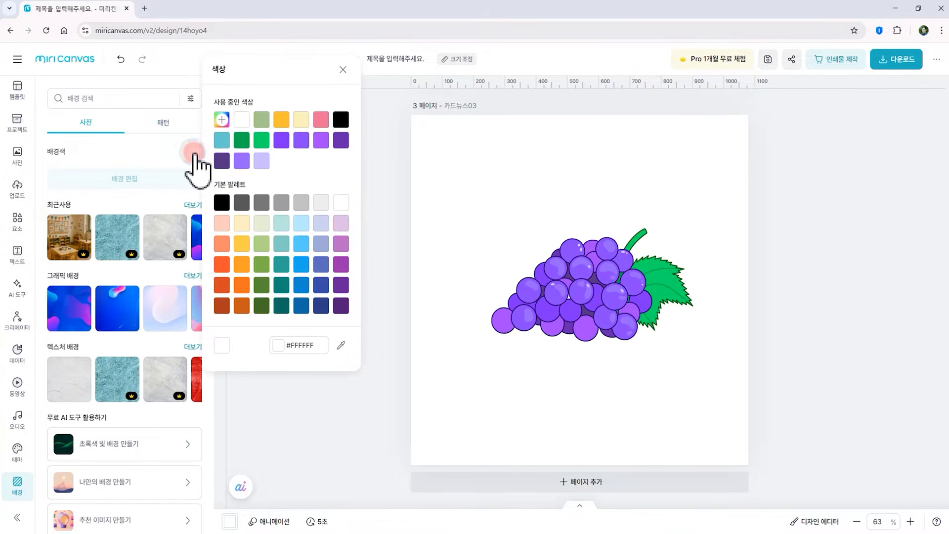
{"action": "left_click", "coordinate": [314, 203]}
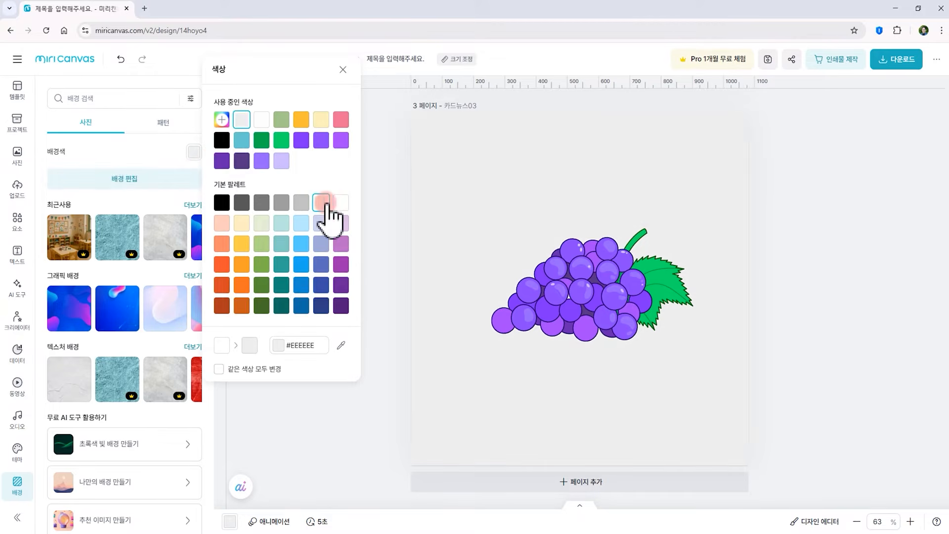
{"action": "left_click", "coordinate": [302, 225]}
{"action": "left_click", "coordinate": [448, 289]}
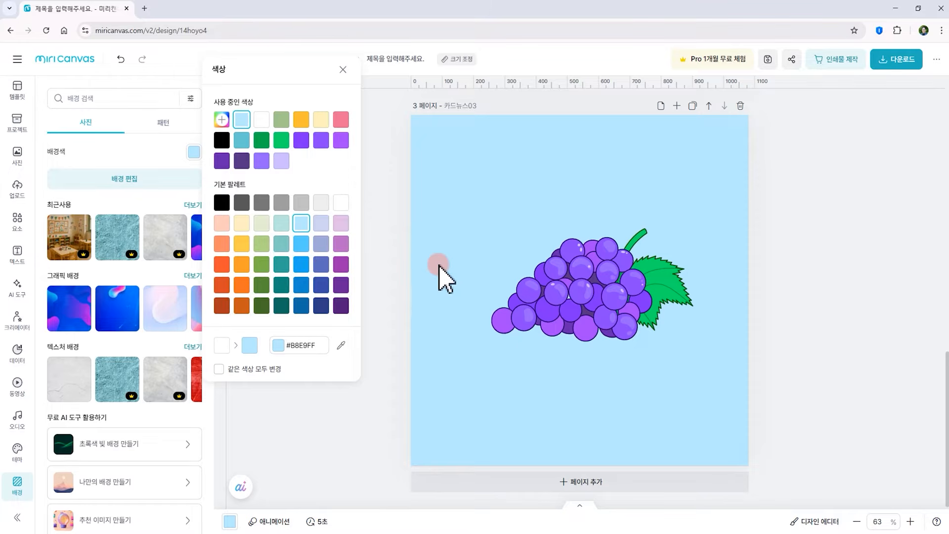
Search backgrounds for 봄꽃 and apply the blue-sky white-flower photo as page 3's background, after trying a yellow forsythia one
{"action": "left_click", "coordinate": [76, 98]}
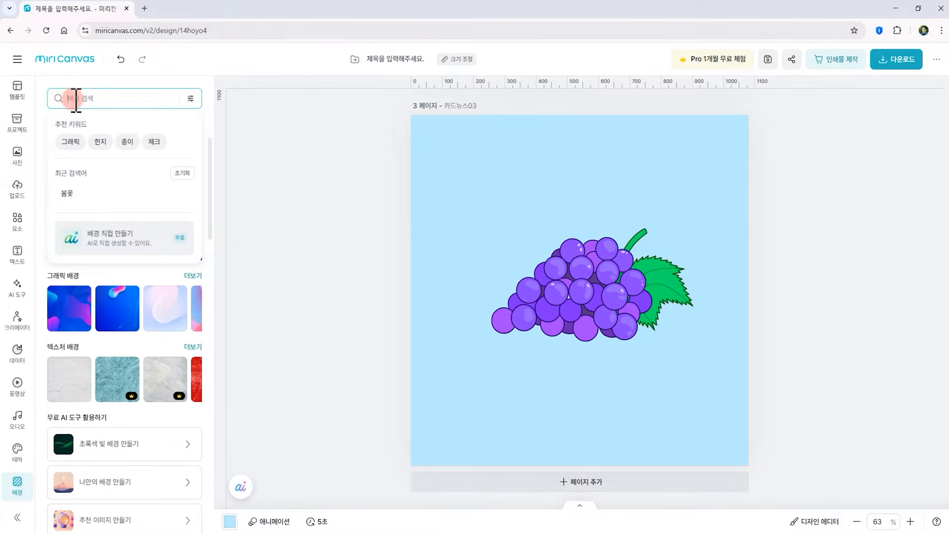
{"action": "type", "text": "봄ㄲ"}
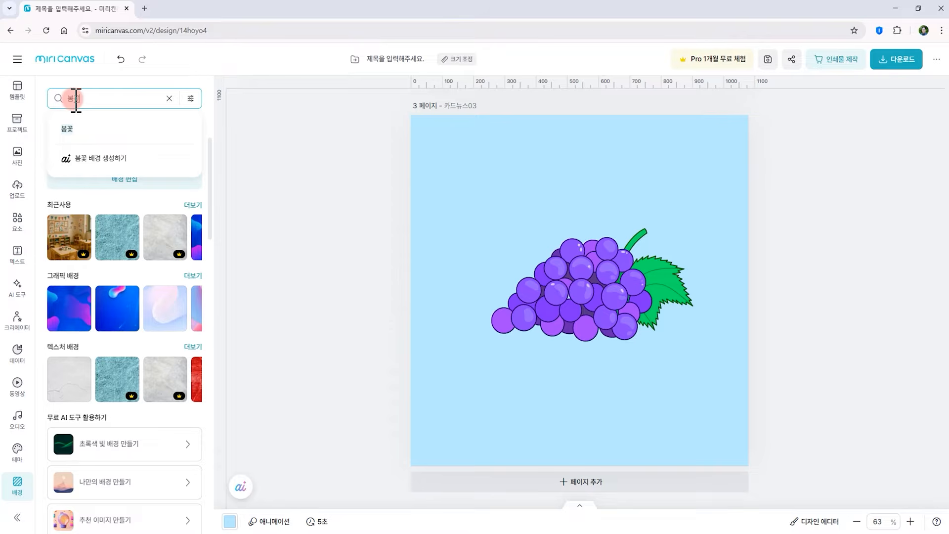
{"action": "key", "text": "Return"}
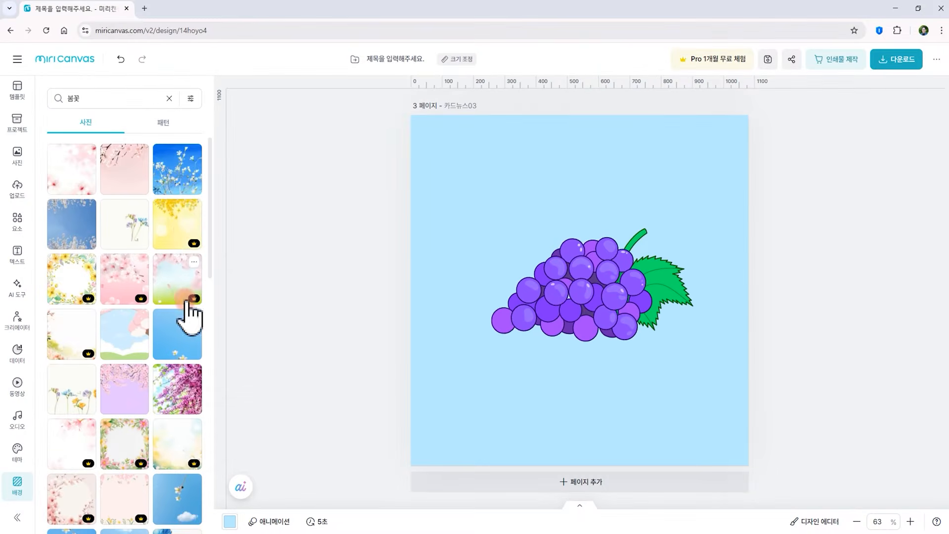
{"action": "left_click_drag", "start_coordinate": [178, 238], "coordinate": [625, 159]}
{"action": "left_click_drag", "start_coordinate": [441, 201], "coordinate": [450, 218]}
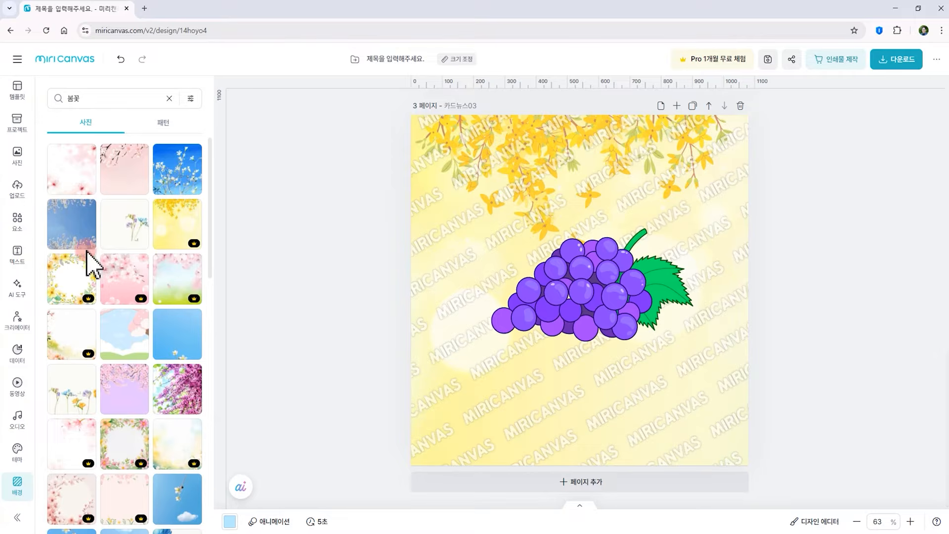
{"action": "left_click_drag", "start_coordinate": [178, 182], "coordinate": [549, 262]}
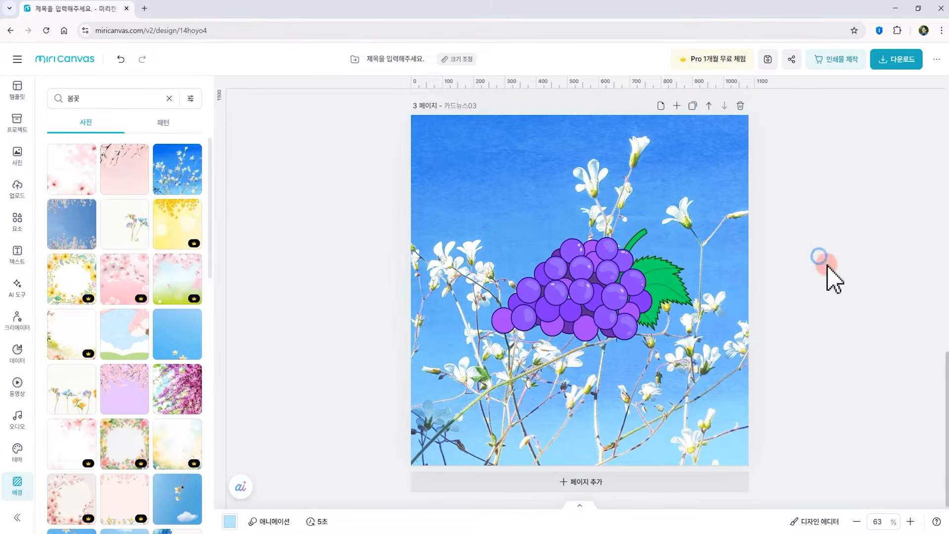
Add a new page 4 and title it 카드뉴스04
{"action": "left_click", "coordinate": [596, 487]}
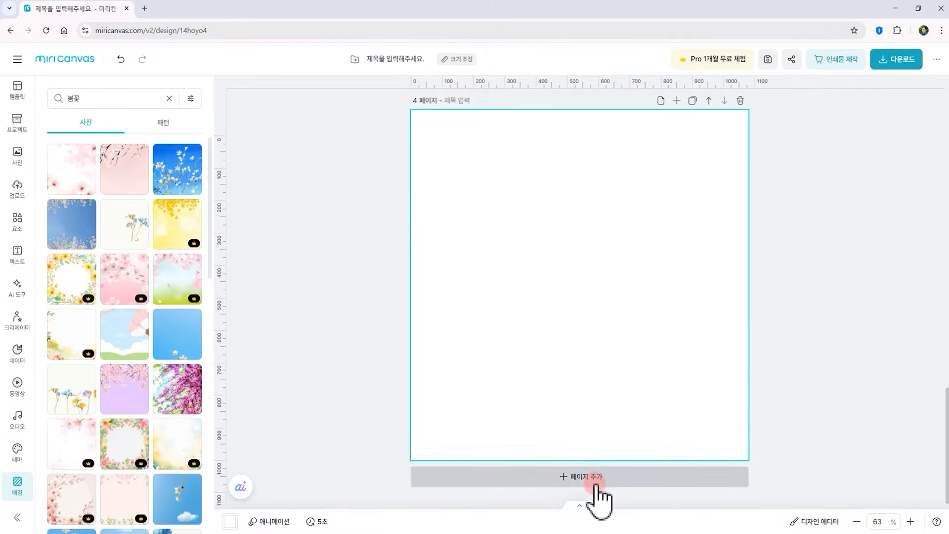
{"action": "left_click", "coordinate": [462, 102]}
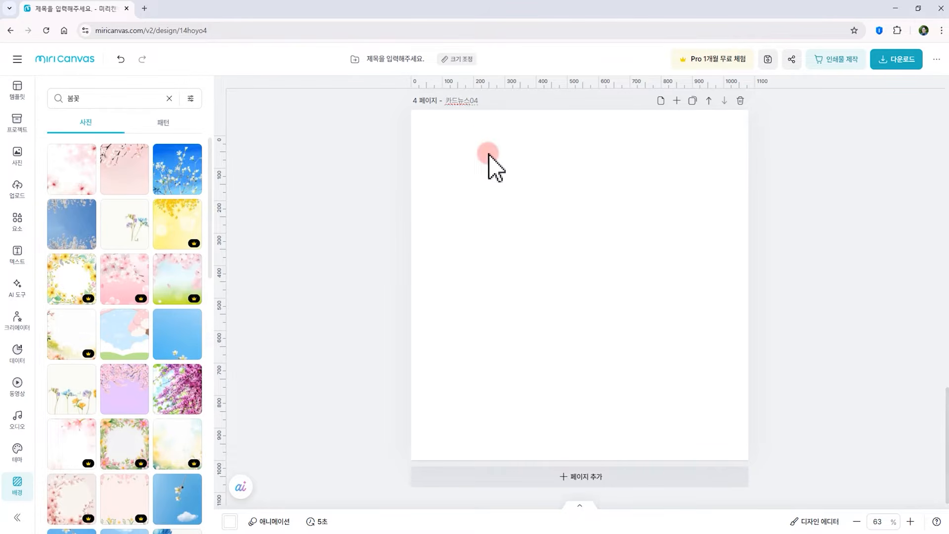
{"action": "left_click", "coordinate": [390, 180]}
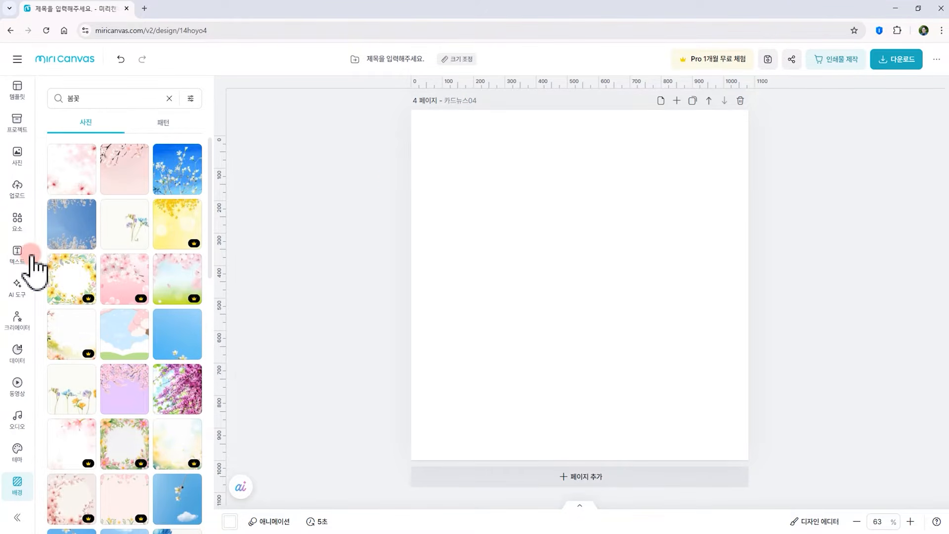
Add a title text box to page 4 and move it to the top of the page
{"action": "left_click", "coordinate": [15, 252]}
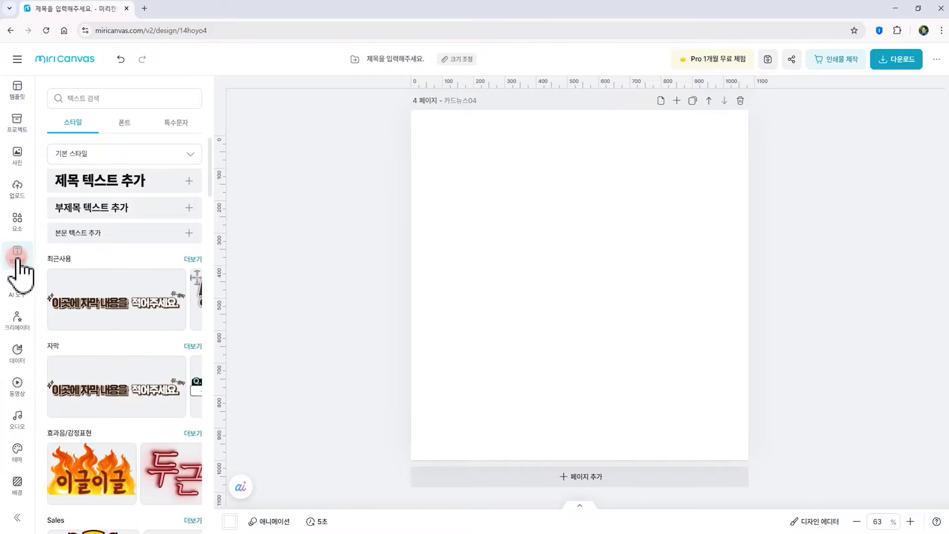
{"action": "left_click", "coordinate": [62, 151]}
{"action": "left_click", "coordinate": [80, 174]}
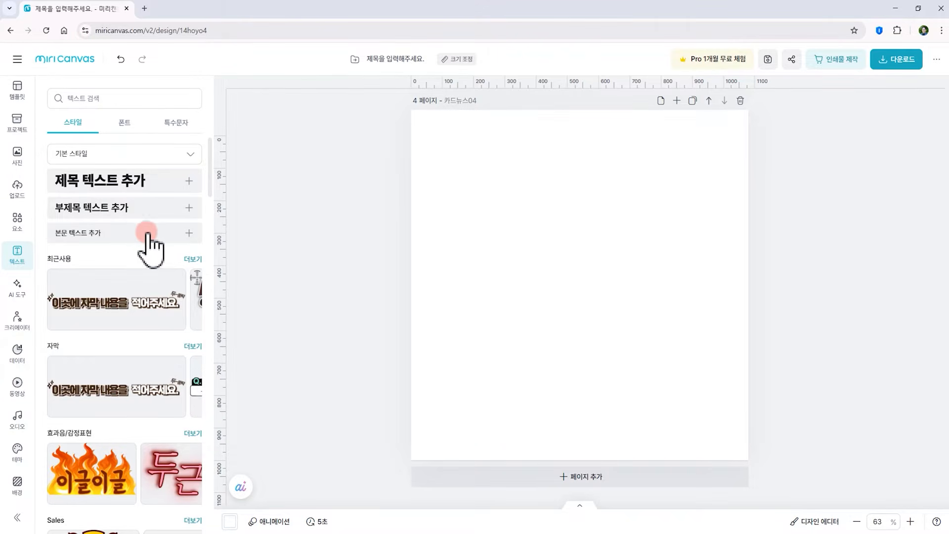
{"action": "left_click", "coordinate": [100, 182]}
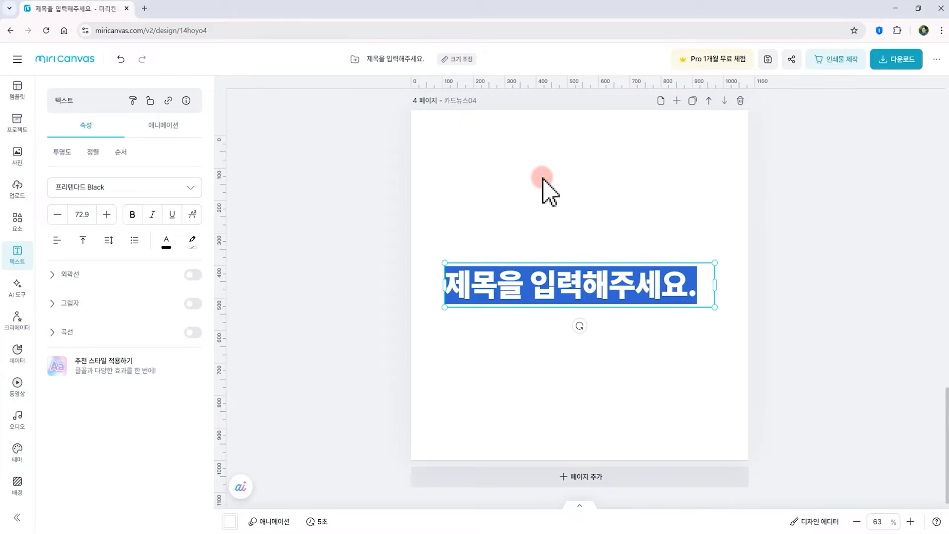
{"action": "left_click", "coordinate": [531, 217]}
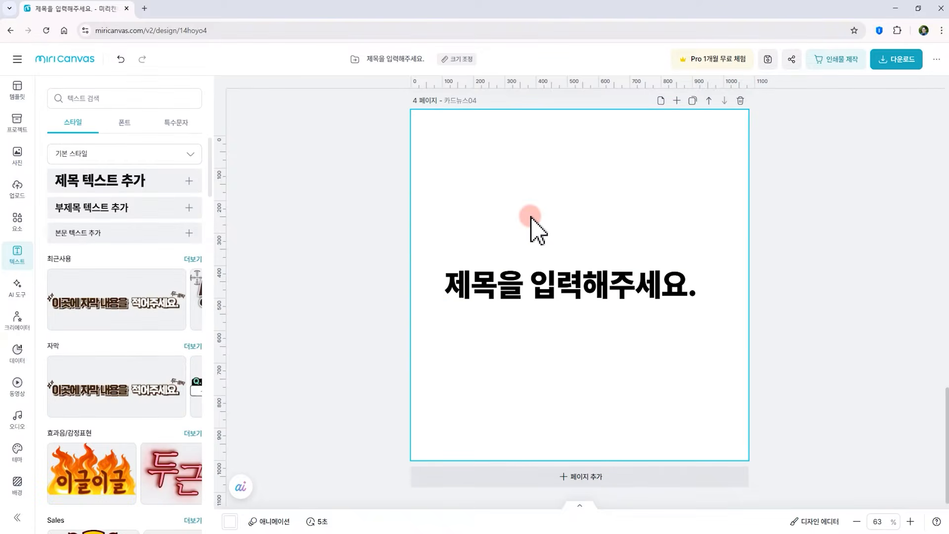
{"action": "left_click", "coordinate": [504, 298]}
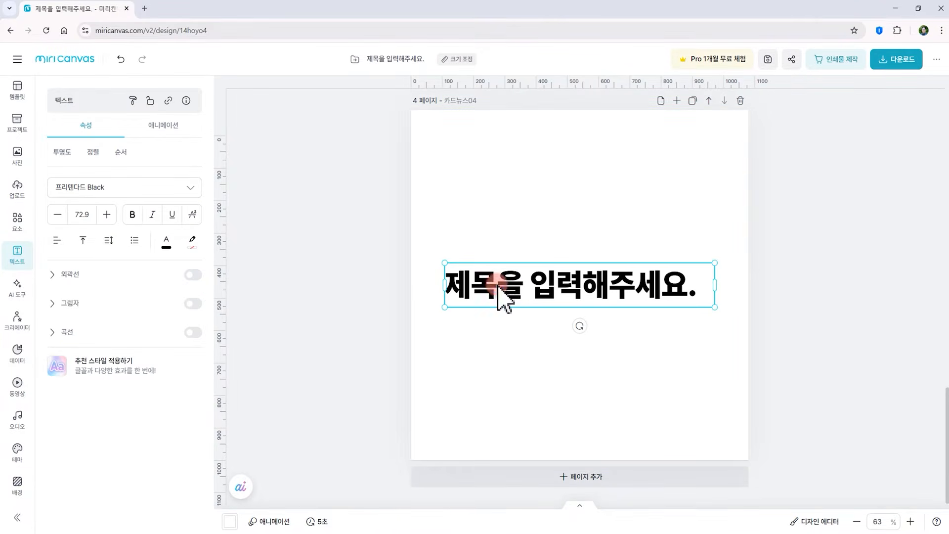
{"action": "left_click_drag", "start_coordinate": [498, 291], "coordinate": [499, 168]}
Add a subtitle text box and place it just below the title
{"action": "left_click", "coordinate": [18, 255]}
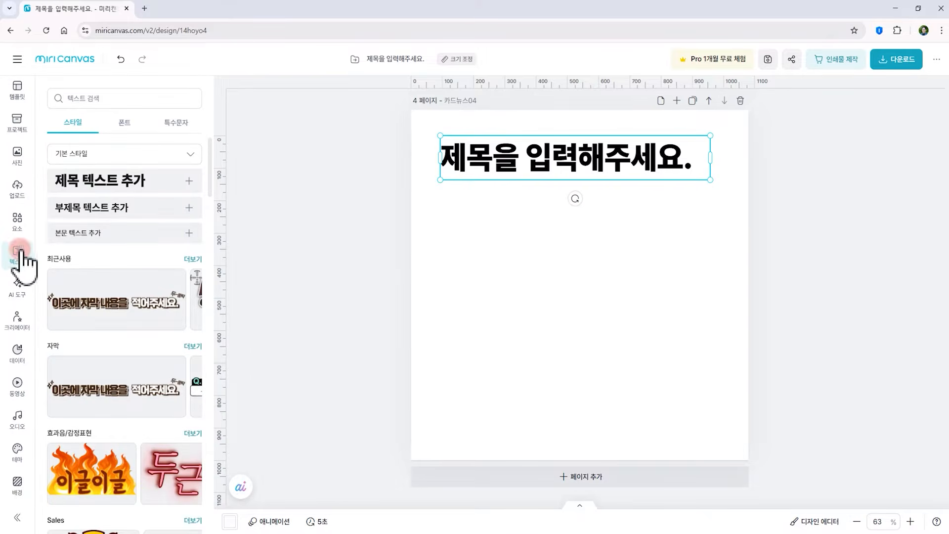
{"action": "left_click", "coordinate": [65, 210]}
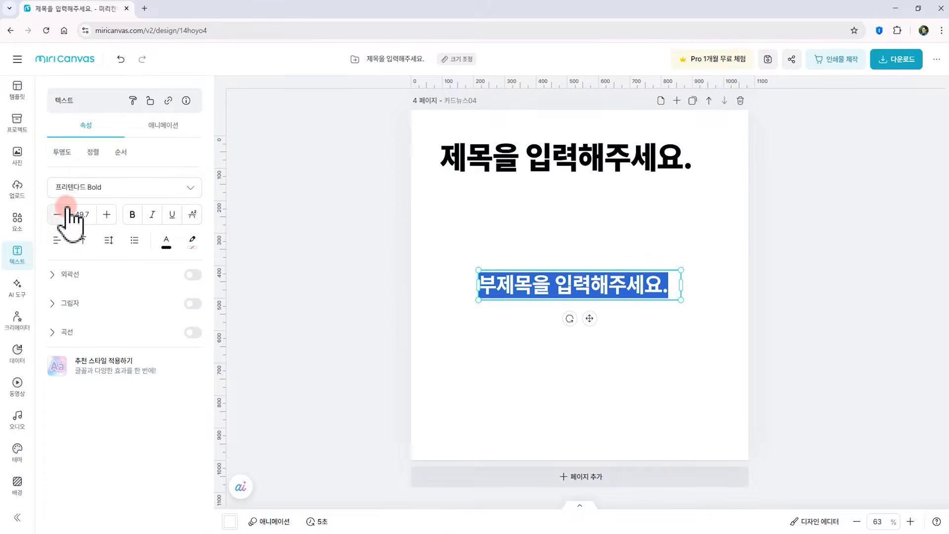
{"action": "left_click", "coordinate": [591, 320]}
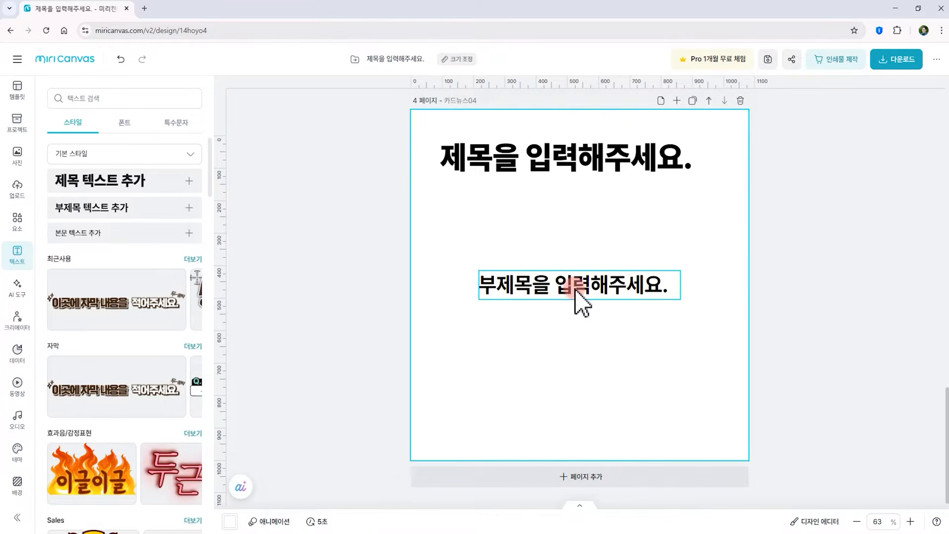
{"action": "left_click", "coordinate": [572, 283]}
{"action": "left_click_drag", "start_coordinate": [572, 283], "coordinate": [545, 221]}
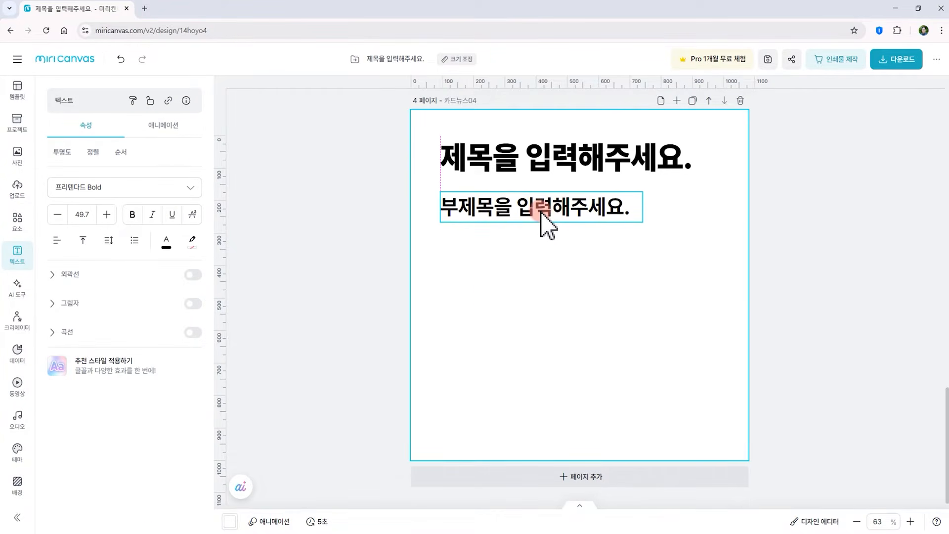
Add a body text box and position it below the subtitle
{"action": "left_click", "coordinate": [18, 251]}
{"action": "left_click", "coordinate": [78, 231]}
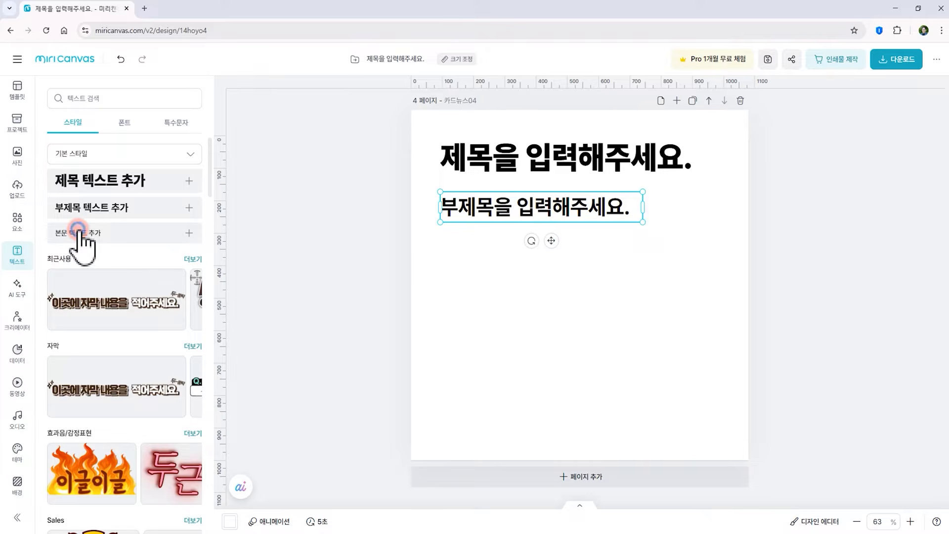
{"action": "left_click", "coordinate": [503, 326]}
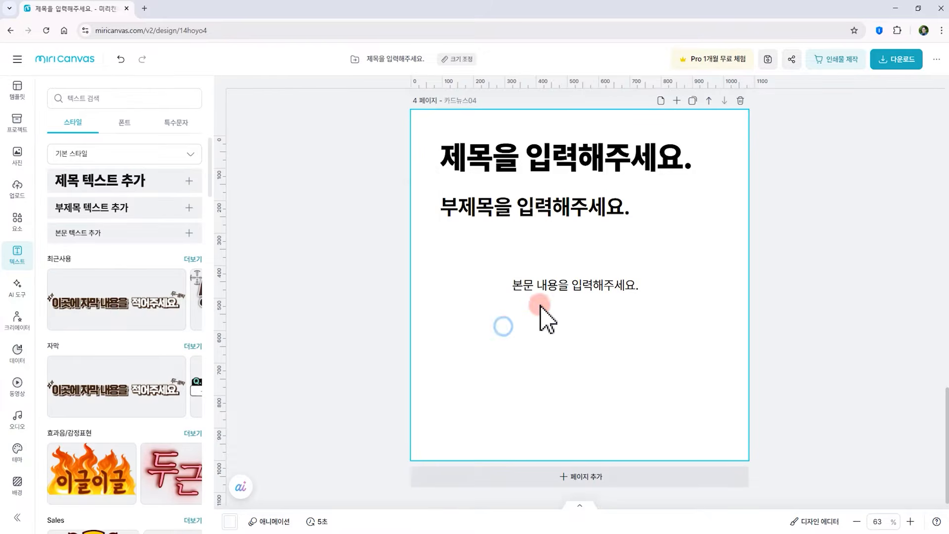
{"action": "left_click_drag", "start_coordinate": [542, 289], "coordinate": [480, 254]}
{"action": "left_click", "coordinate": [519, 361]}
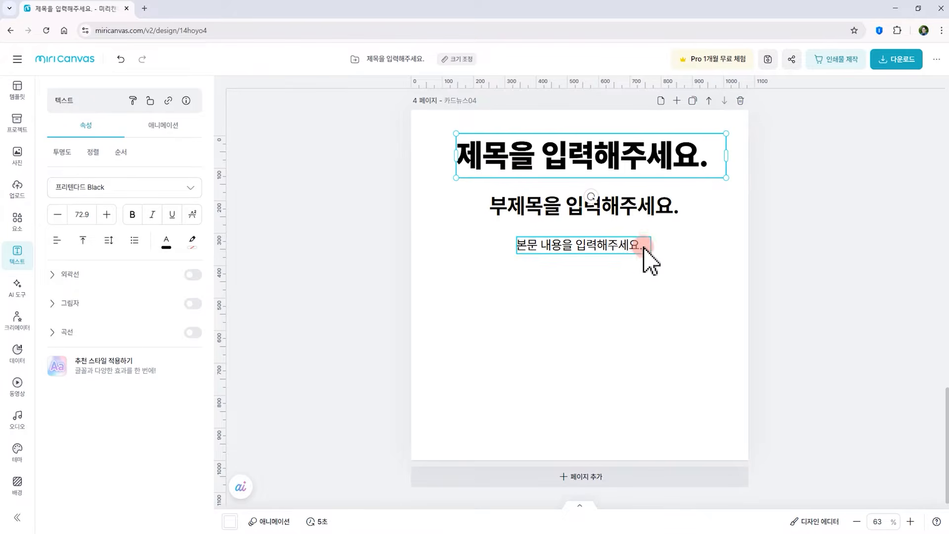
Resize the title text to 72.4 and narrow its box so the text wraps onto three lines
{"action": "left_click_drag", "start_coordinate": [724, 130], "coordinate": [706, 139]}
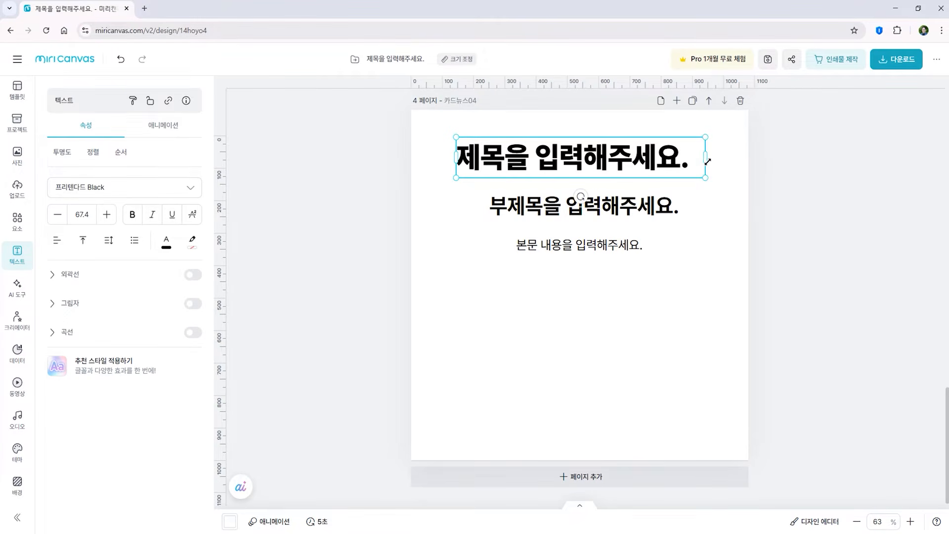
{"action": "mouse_move", "coordinate": [708, 137]}
{"action": "left_mouse_down"}
{"action": "mouse_move", "coordinate": [658, 157]}
{"action": "mouse_move", "coordinate": [596, 160]}
{"action": "mouse_move", "coordinate": [806, 126]}
{"action": "mouse_move", "coordinate": [661, 147]}
{"action": "mouse_move", "coordinate": [724, 134]}
{"action": "left_mouse_up"}
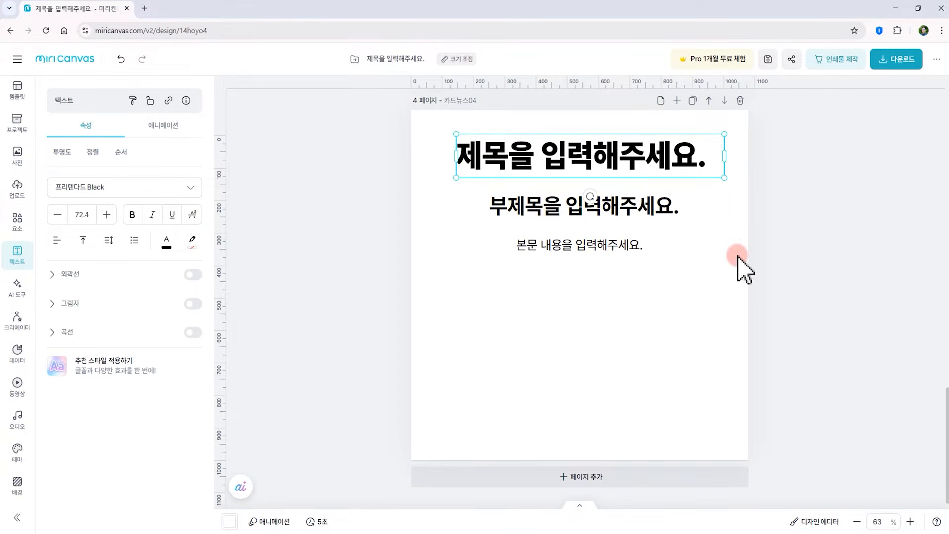
{"action": "left_click_drag", "start_coordinate": [725, 157], "coordinate": [556, 194]}
{"action": "left_click", "coordinate": [488, 179]}
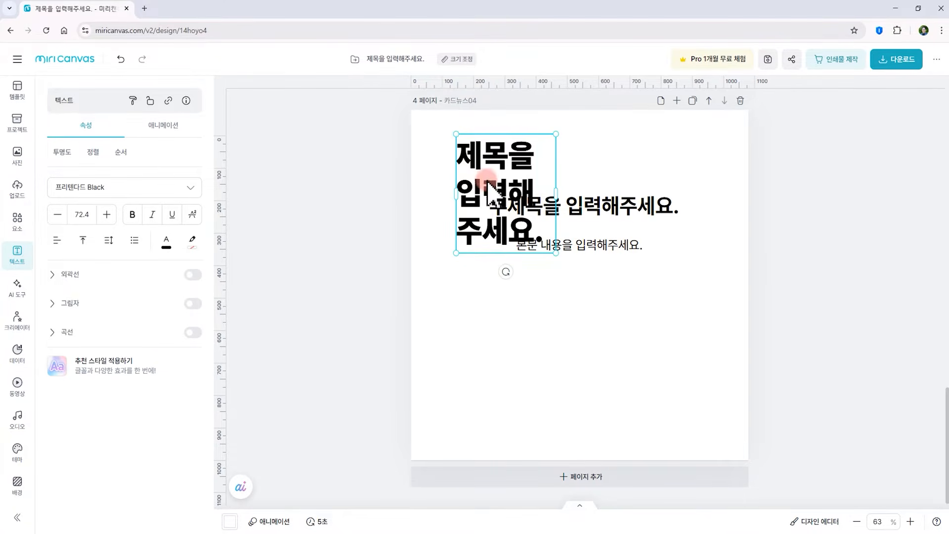
Move the wrapped title down to the lower left area of page 4
{"action": "left_click_drag", "start_coordinate": [483, 162], "coordinate": [474, 310]}
{"action": "left_click", "coordinate": [610, 333]}
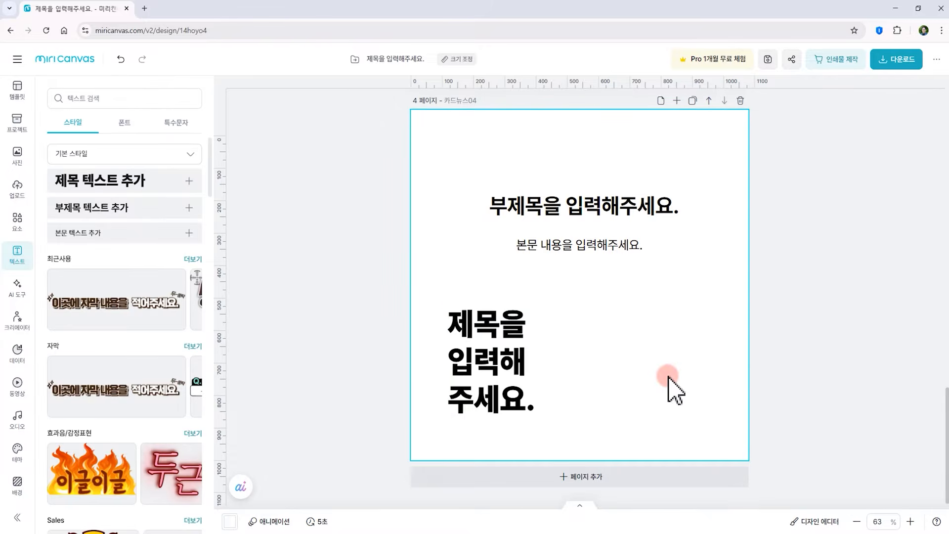
Change the title text colour to the blue swatch #18A8F1
{"action": "left_click", "coordinate": [485, 339]}
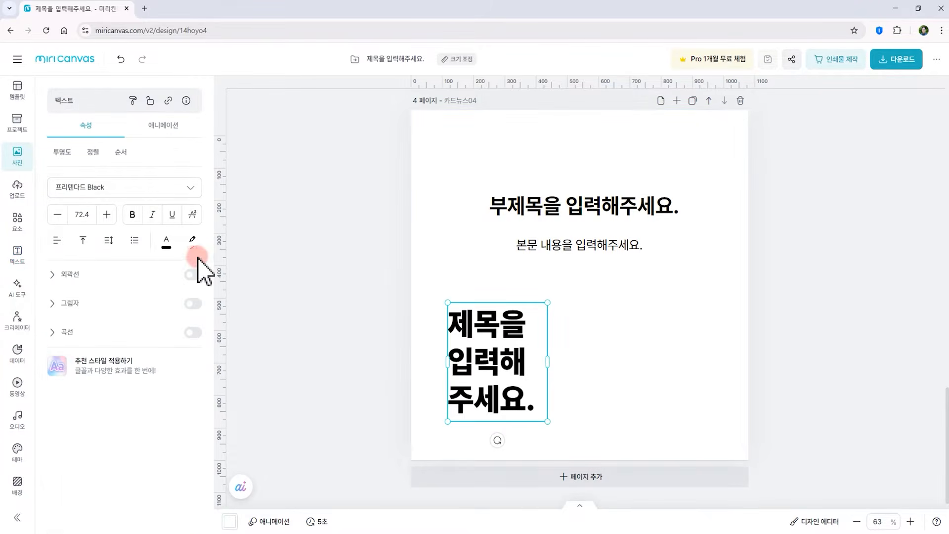
{"action": "left_click", "coordinate": [167, 242]}
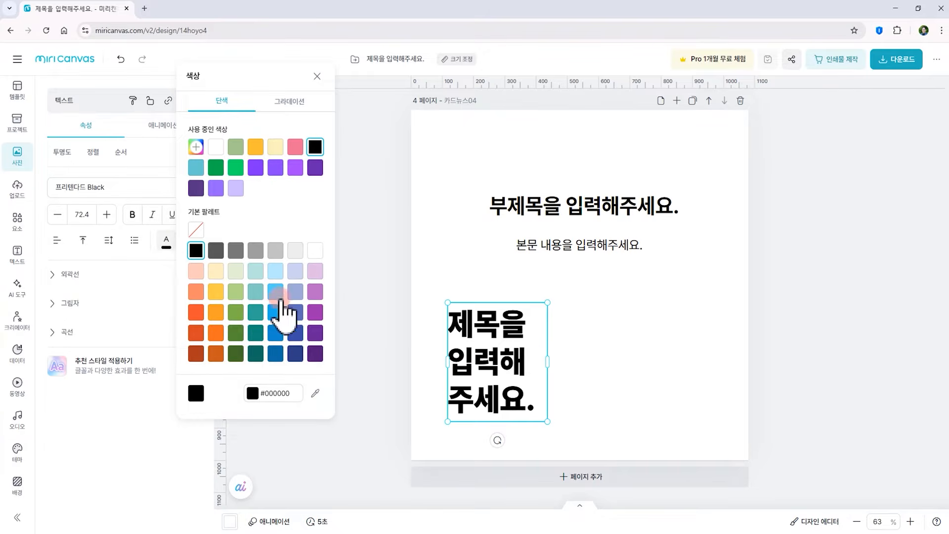
{"action": "left_click", "coordinate": [276, 313]}
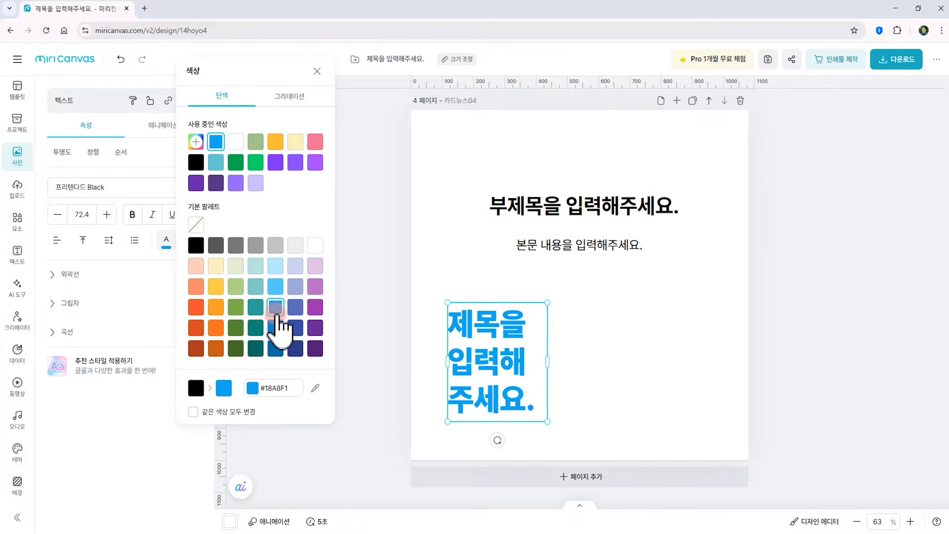
{"action": "left_click", "coordinate": [429, 280]}
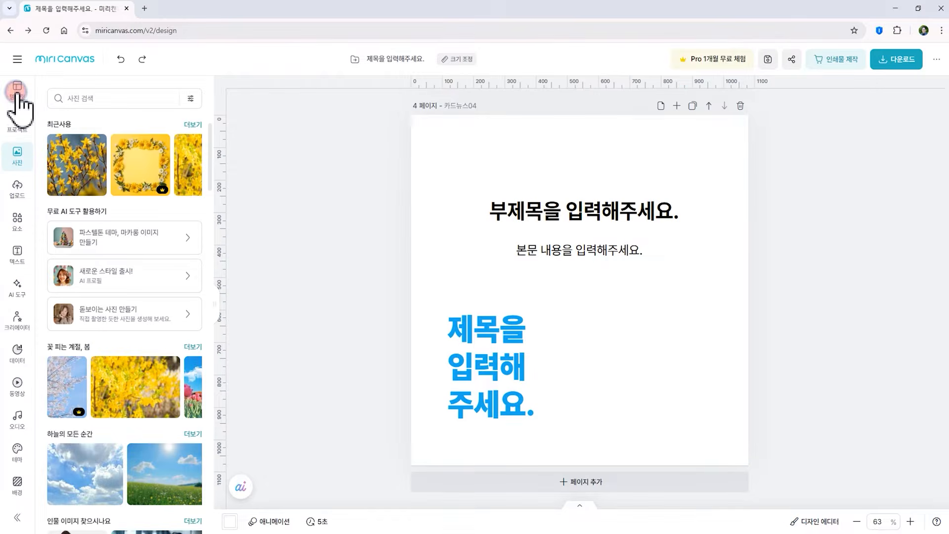
Browse the template categories, expanding YouTube and choosing its thumbnail templates
{"action": "left_click", "coordinate": [17, 92]}
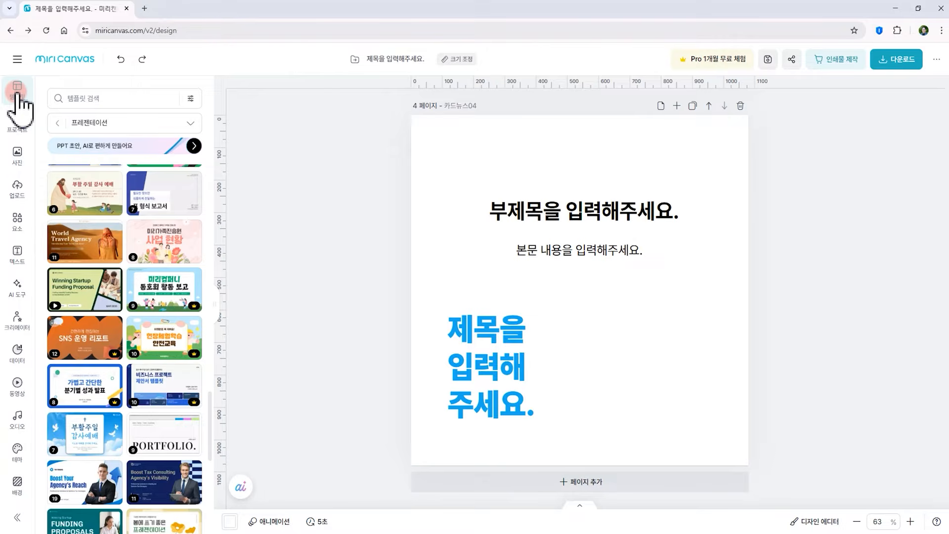
{"action": "left_click", "coordinate": [191, 123]}
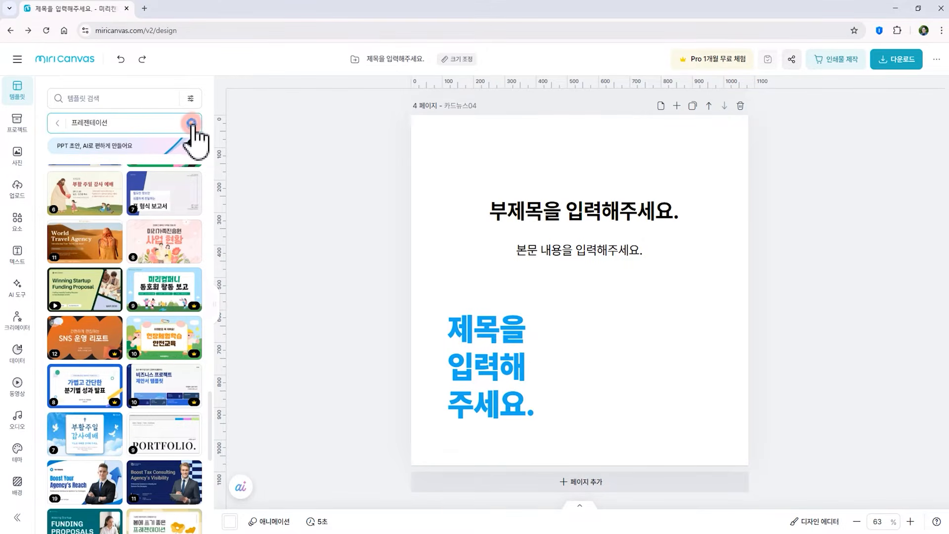
{"action": "scroll", "coordinate": [153, 371], "scroll_direction": "down", "scroll_amount": 3}
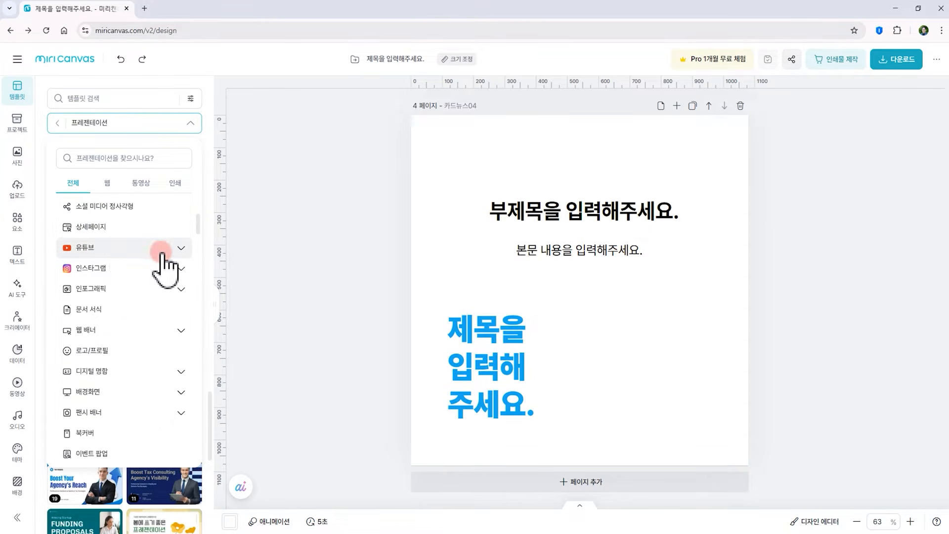
{"action": "left_click", "coordinate": [182, 248]}
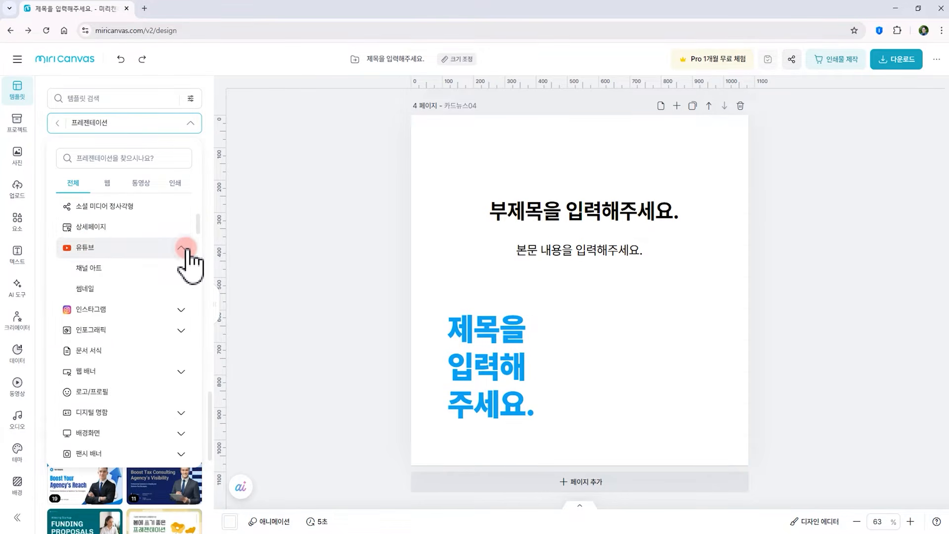
{"action": "left_click", "coordinate": [110, 270]}
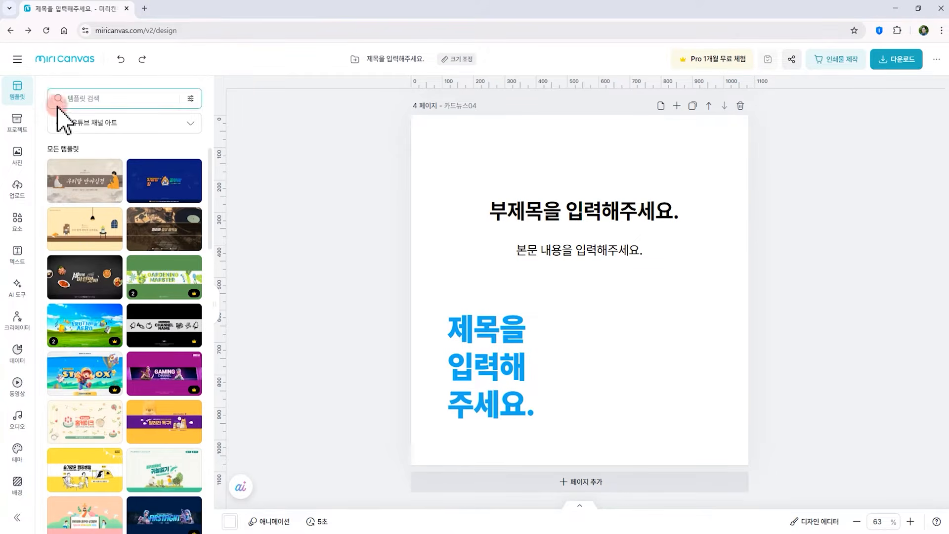
Search photos for 동물 and use them as page 4's background, a kitten photo first, replaced by the sleeping corgi photo
{"action": "left_click", "coordinate": [17, 154]}
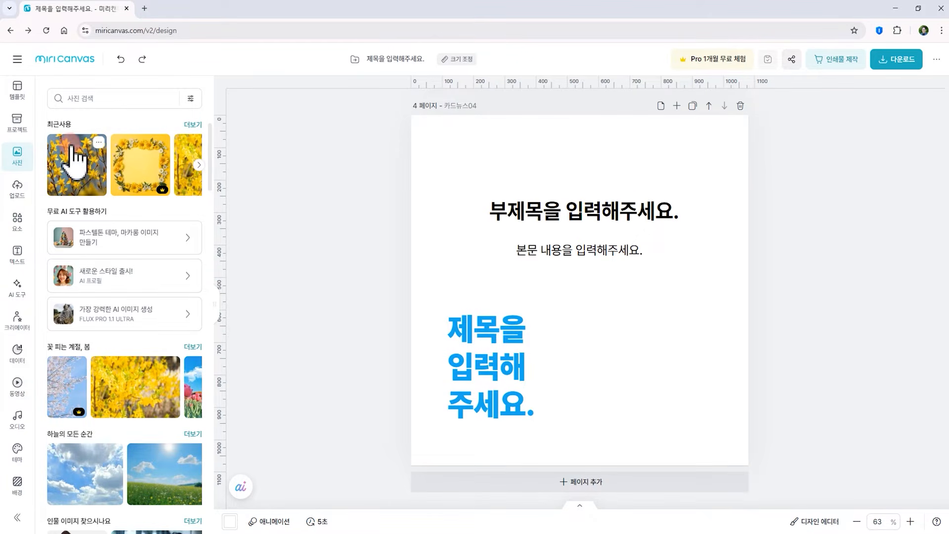
{"action": "left_click", "coordinate": [89, 99]}
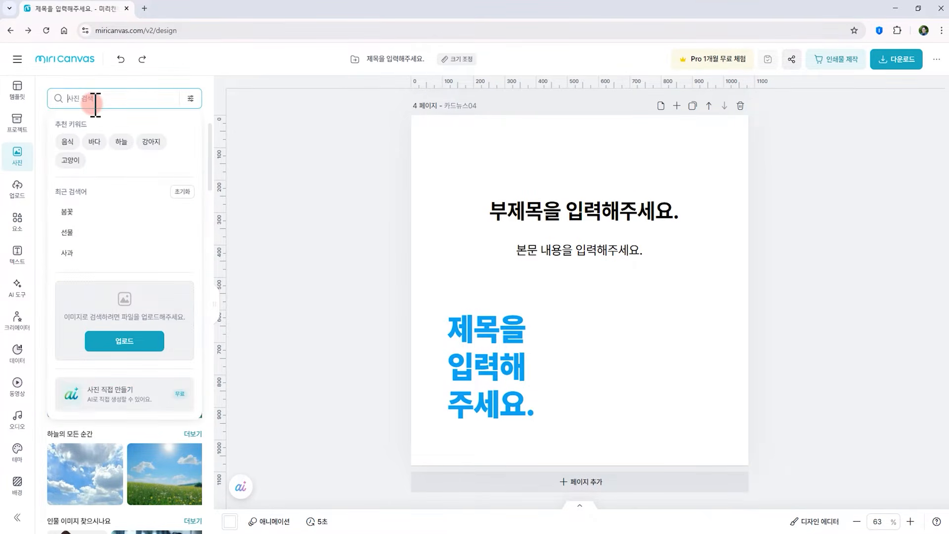
{"action": "type", "text": "되"}
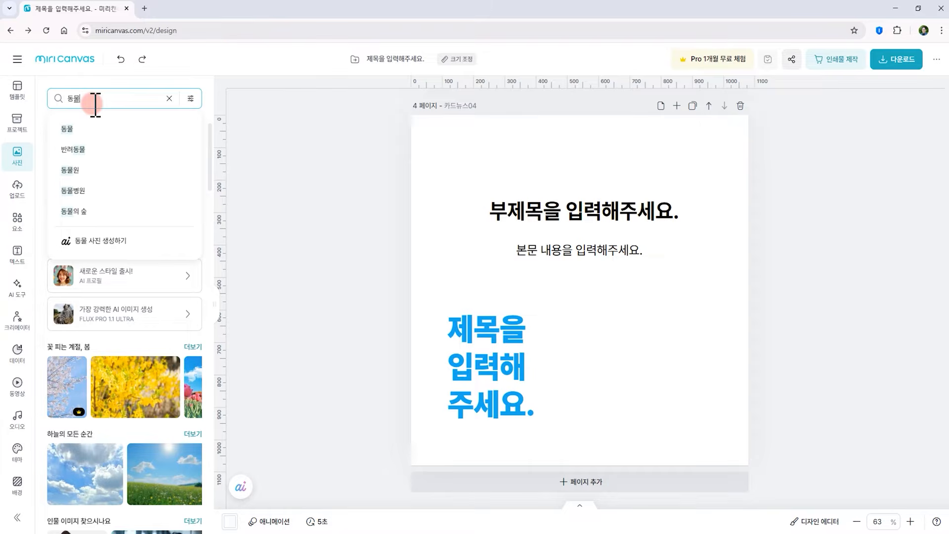
{"action": "type", "text": "물"}
{"action": "key", "text": "Return"}
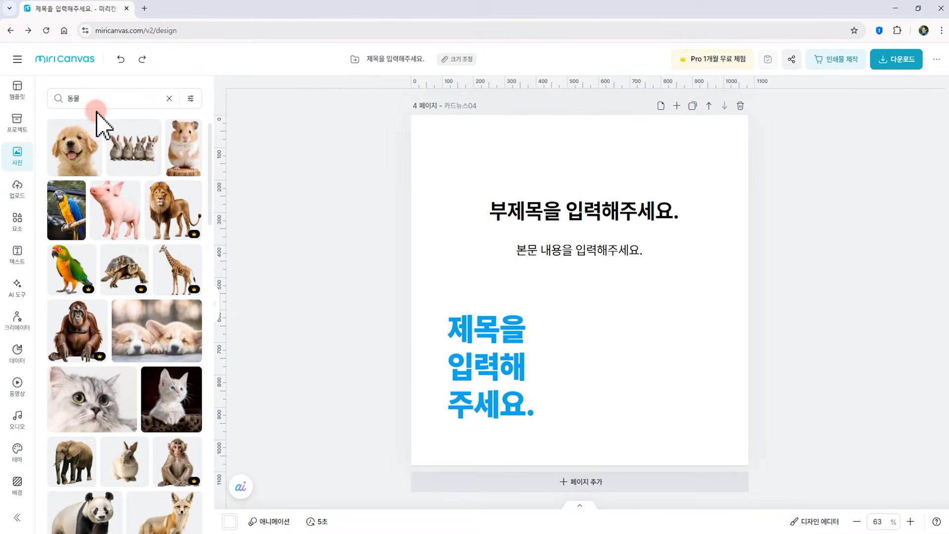
{"action": "scroll", "coordinate": [144, 309], "scroll_direction": "down", "scroll_amount": 8}
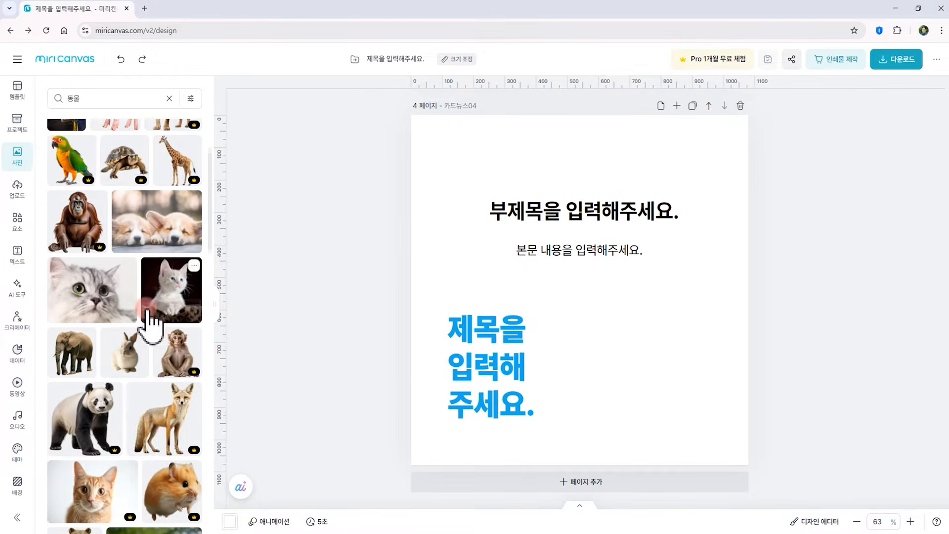
{"action": "mouse_move", "coordinate": [143, 326]}
{"action": "left_mouse_down"}
{"action": "mouse_move", "coordinate": [352, 259]}
{"action": "mouse_move", "coordinate": [447, 242]}
{"action": "mouse_move", "coordinate": [125, 314]}
{"action": "mouse_move", "coordinate": [132, 311]}
{"action": "left_mouse_up"}
{"action": "scroll", "coordinate": [173, 270], "scroll_direction": "up", "scroll_amount": 4}
{"action": "scroll", "coordinate": [172, 267], "scroll_direction": "up", "scroll_amount": 1}
{"action": "scroll", "coordinate": [186, 267], "scroll_direction": "up", "scroll_amount": 2}
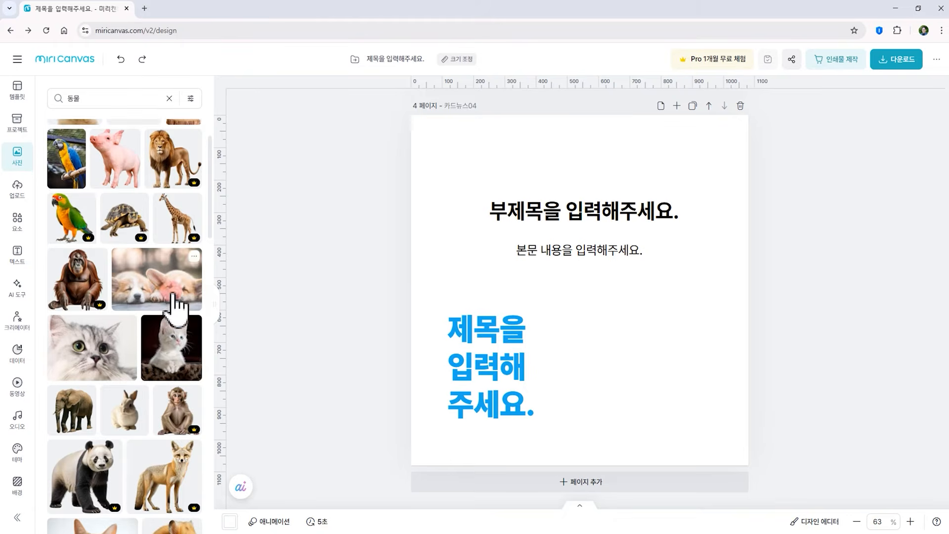
{"action": "left_click_drag", "start_coordinate": [178, 339], "coordinate": [775, 389]}
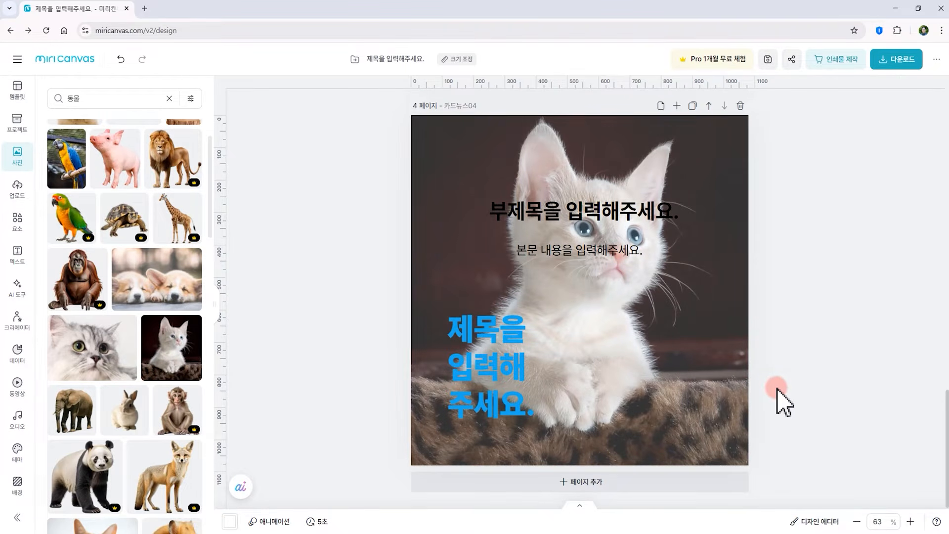
{"action": "left_click_drag", "start_coordinate": [140, 288], "coordinate": [445, 276]}
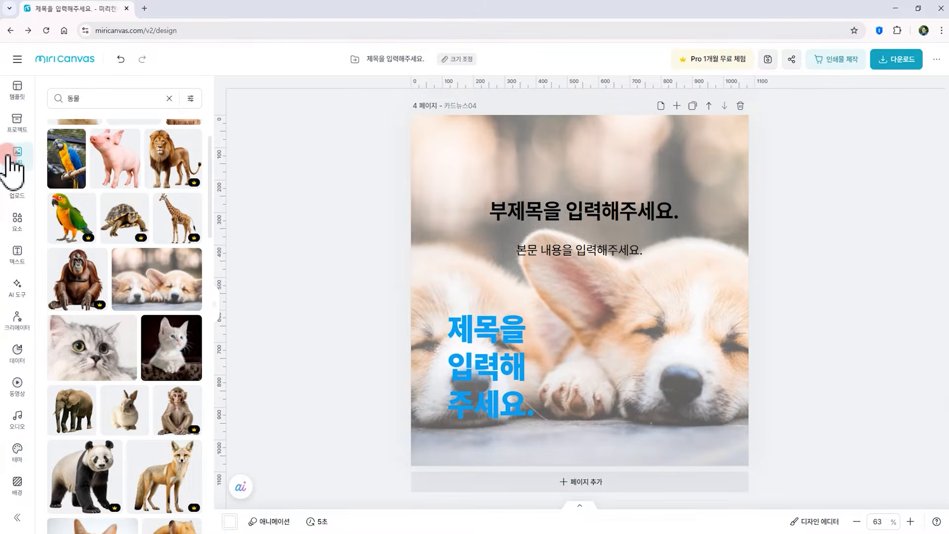
Add page 5 and place the uploaded portrait photo of the man in the blue jacket on it
{"action": "left_click", "coordinate": [19, 187]}
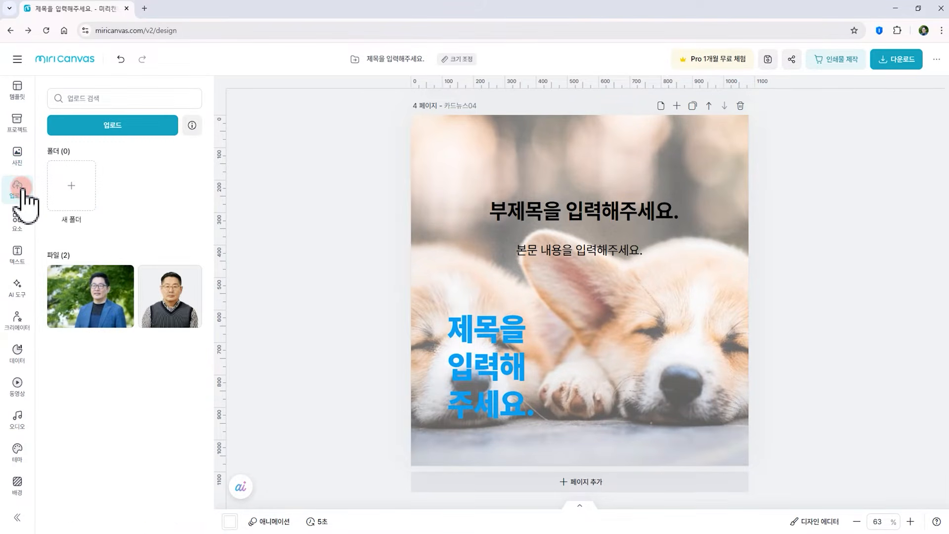
{"action": "left_click", "coordinate": [113, 125]}
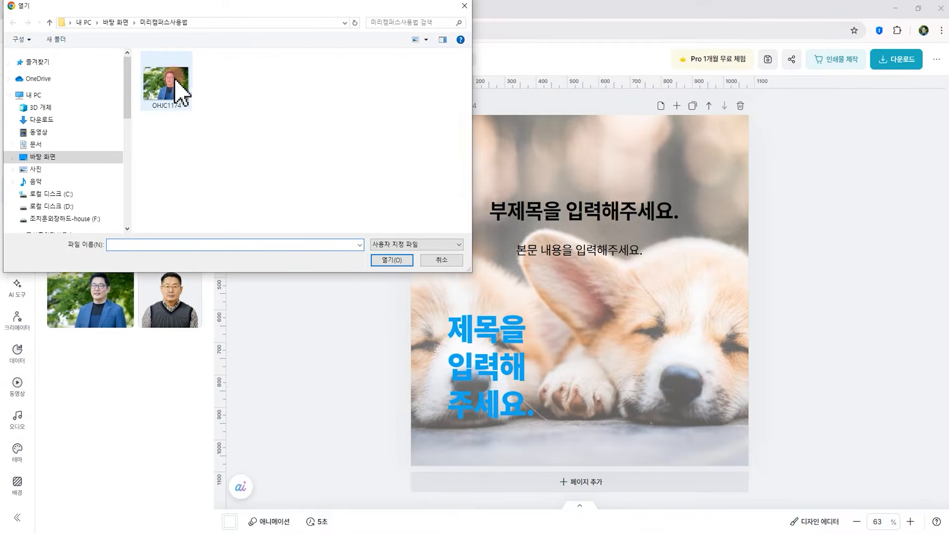
{"action": "left_click", "coordinate": [442, 258]}
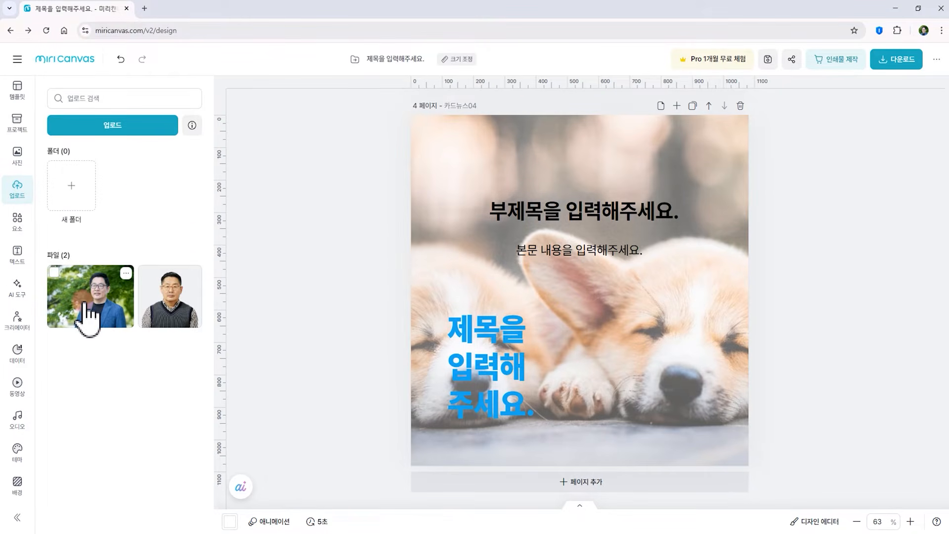
{"action": "left_click", "coordinate": [585, 484]}
{"action": "left_click_drag", "start_coordinate": [84, 301], "coordinate": [546, 272]}
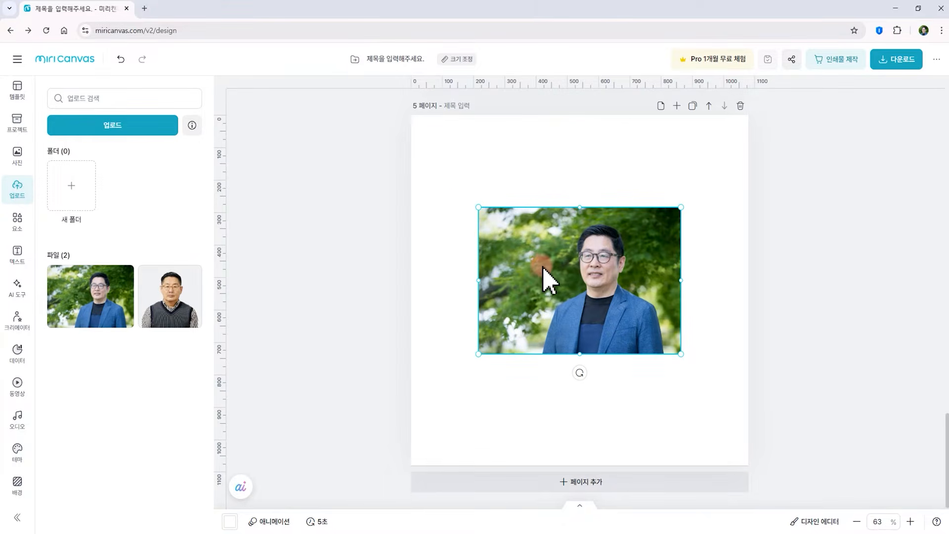
Select the portrait photo and remove its background
{"action": "left_click", "coordinate": [441, 257]}
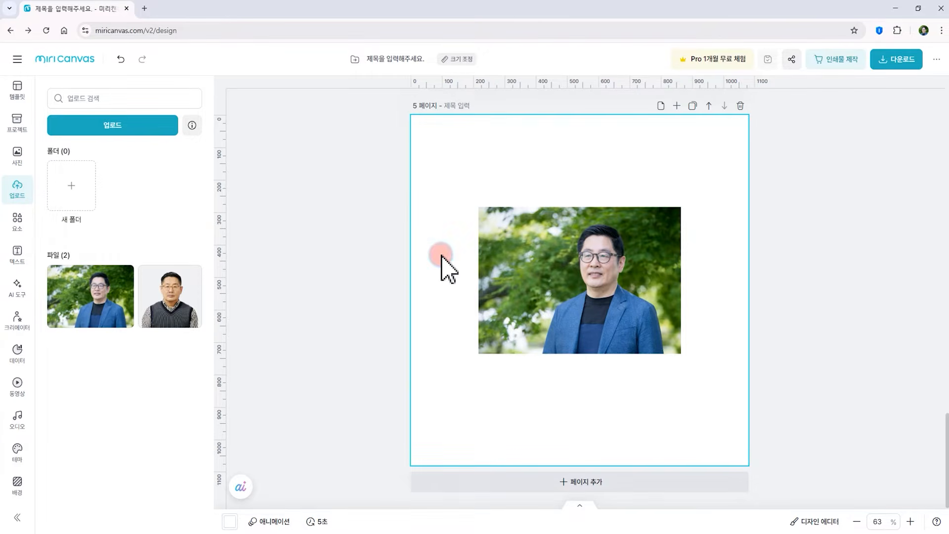
{"action": "left_click", "coordinate": [566, 262]}
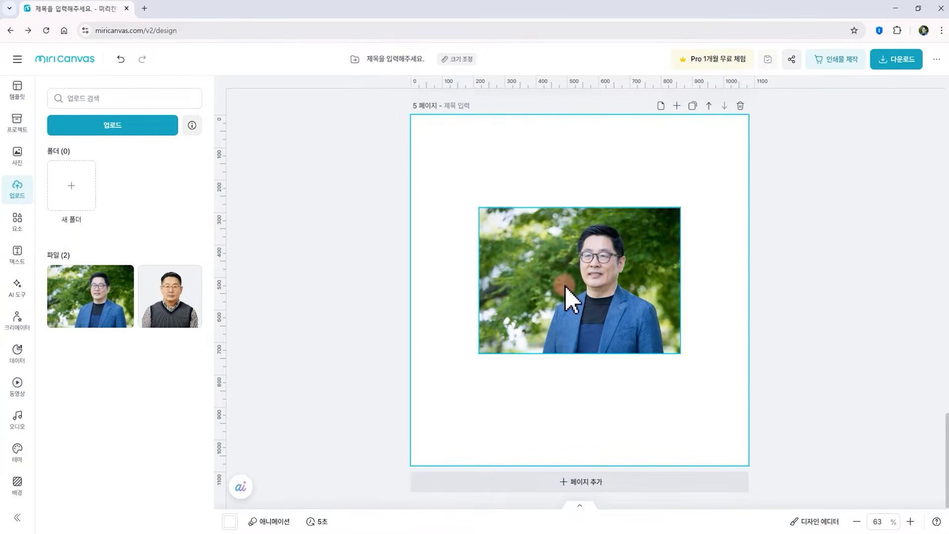
{"action": "left_click", "coordinate": [573, 294]}
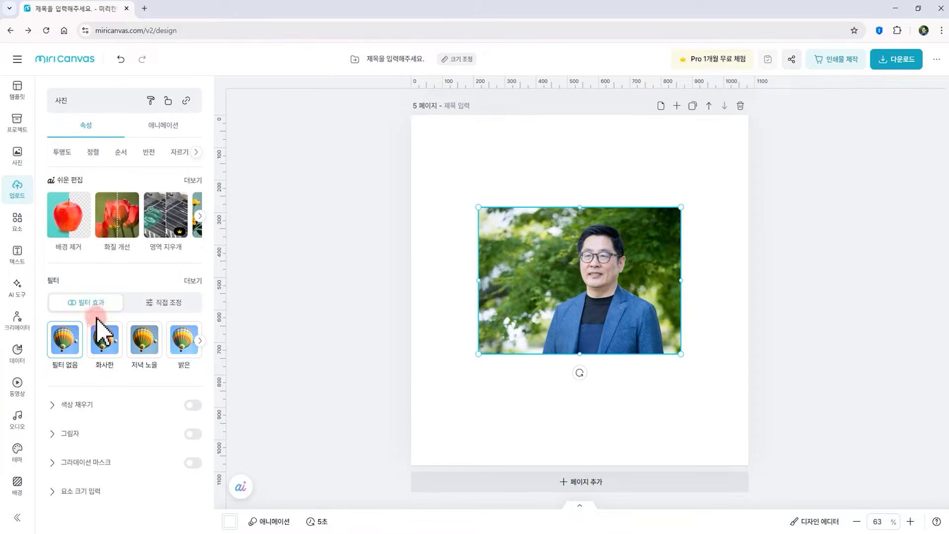
{"action": "left_click", "coordinate": [69, 227]}
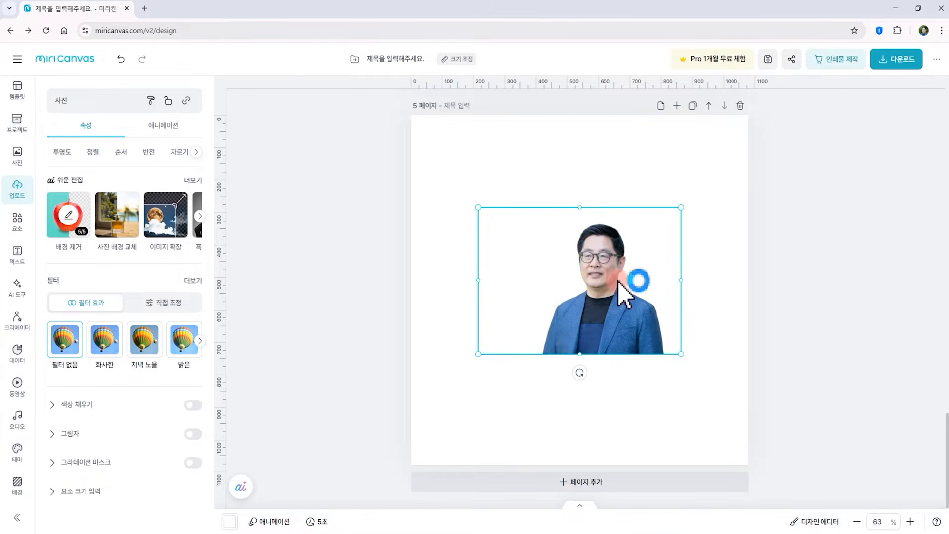
Set page 5's background colour to light purple #E0BFE6
{"action": "left_click", "coordinate": [707, 277]}
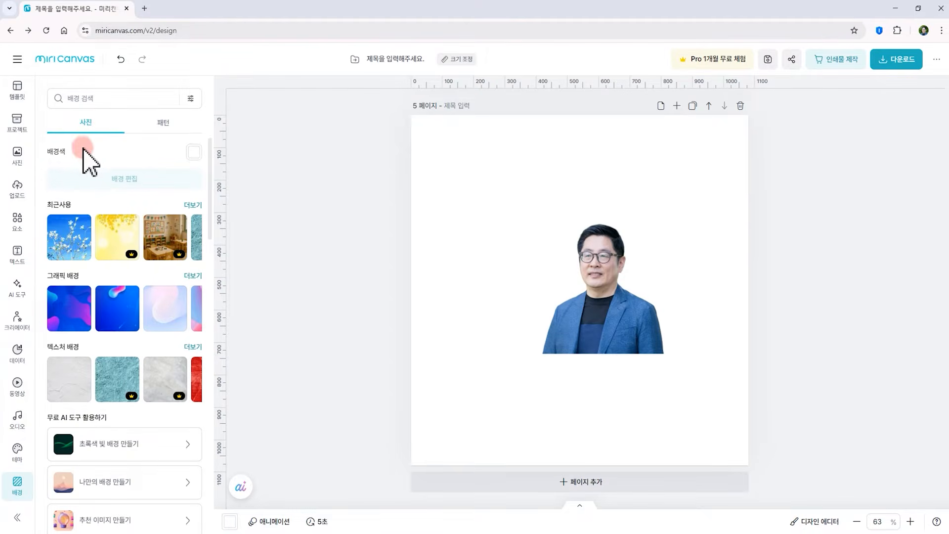
{"action": "left_click", "coordinate": [197, 152]}
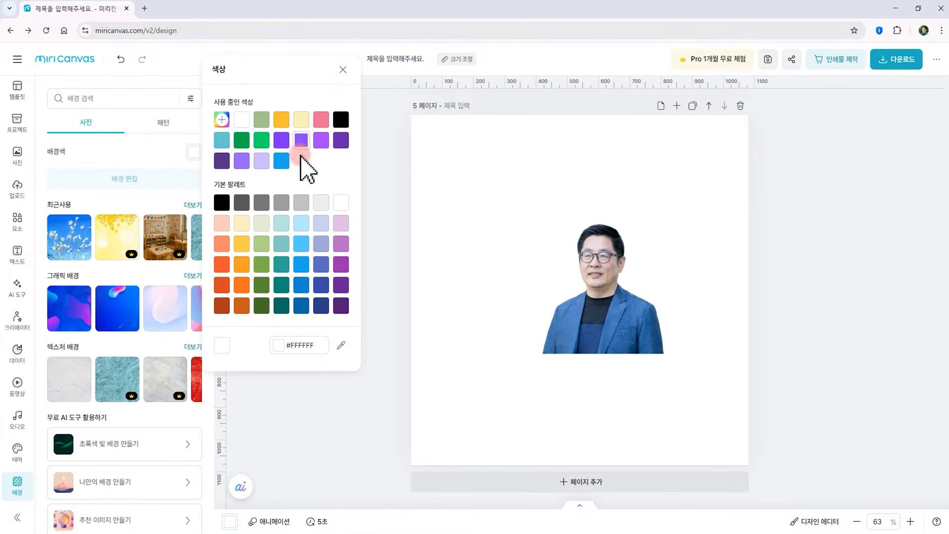
{"action": "left_click", "coordinate": [281, 223]}
{"action": "left_click", "coordinate": [321, 223]}
{"action": "left_click", "coordinate": [341, 223]}
Move the portrait to the bottom right of page 5 and set its transparency to 100%
{"action": "left_click_drag", "start_coordinate": [610, 336], "coordinate": [691, 442]}
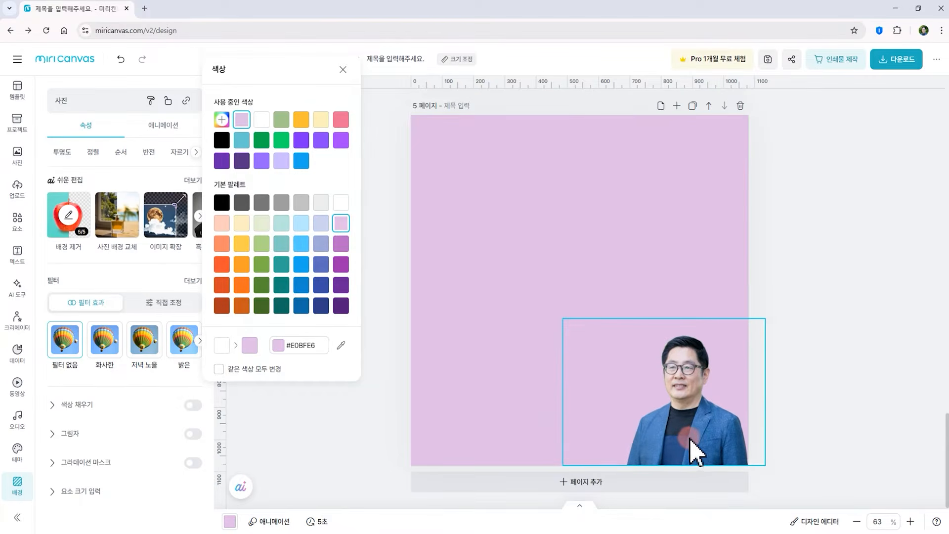
{"action": "left_click", "coordinate": [27, 151]}
{"action": "left_click", "coordinate": [77, 123]}
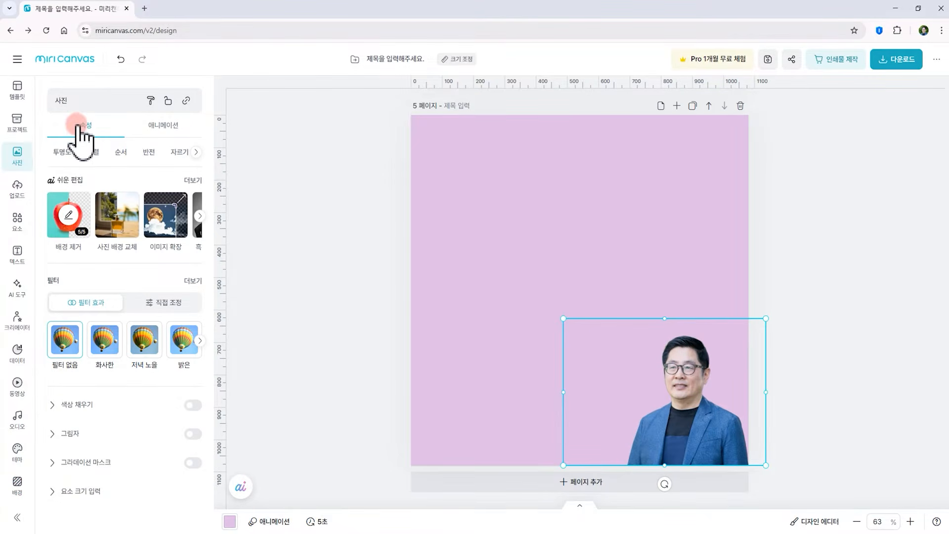
{"action": "left_click", "coordinate": [63, 152]}
{"action": "mouse_move", "coordinate": [165, 205]}
{"action": "left_mouse_down"}
{"action": "mouse_move", "coordinate": [102, 204]}
{"action": "mouse_move", "coordinate": [235, 204]}
{"action": "left_mouse_up"}
Align the portrait to the page left, then top, middle and bottom
{"action": "left_click", "coordinate": [97, 152]}
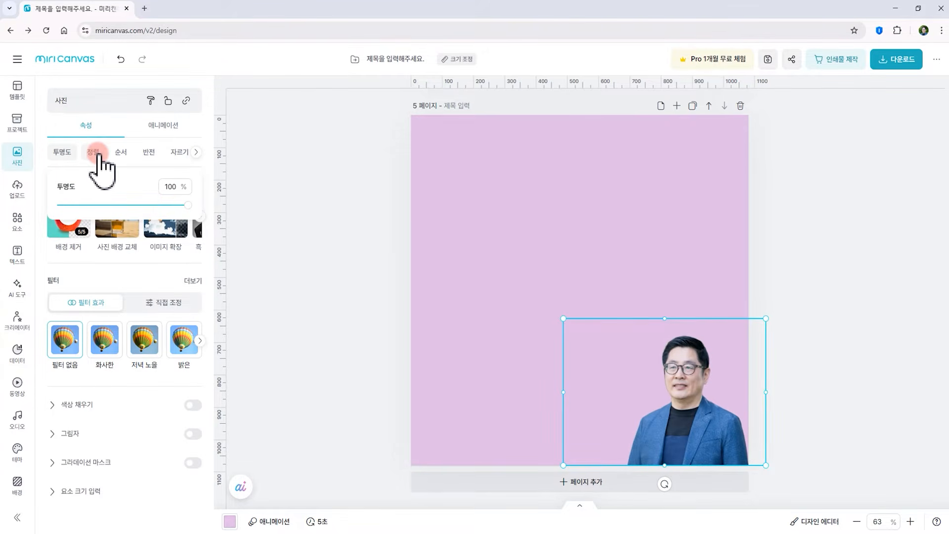
{"action": "left_click", "coordinate": [68, 182]}
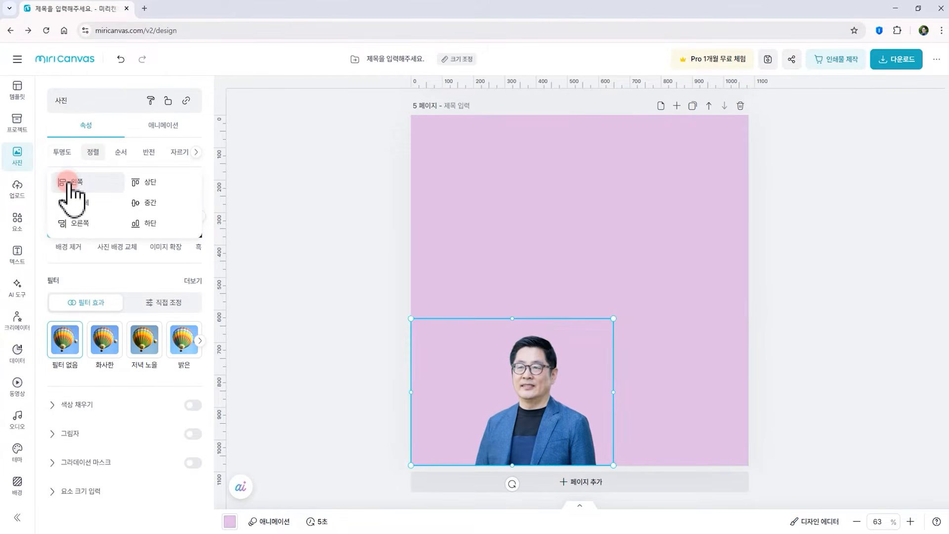
{"action": "left_click", "coordinate": [148, 182]}
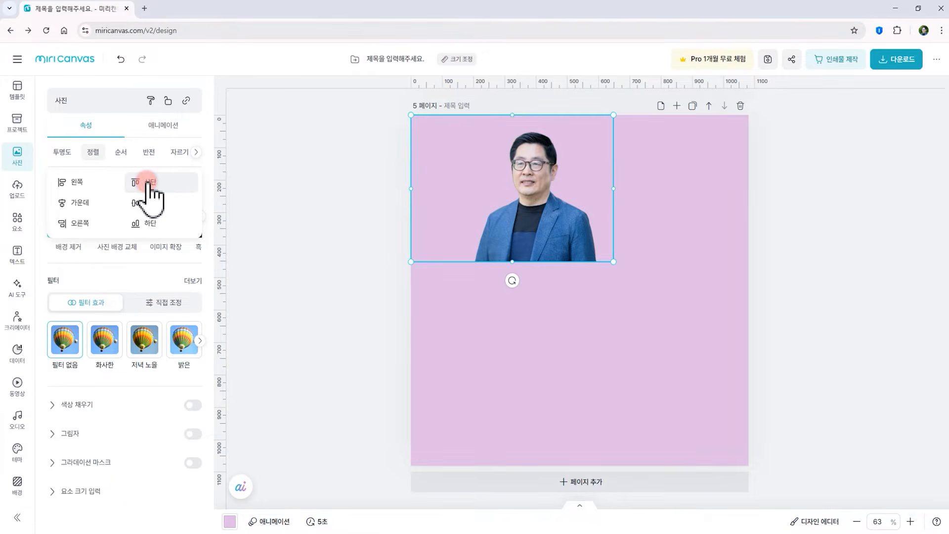
{"action": "left_click", "coordinate": [148, 203]}
{"action": "left_click", "coordinate": [149, 223]}
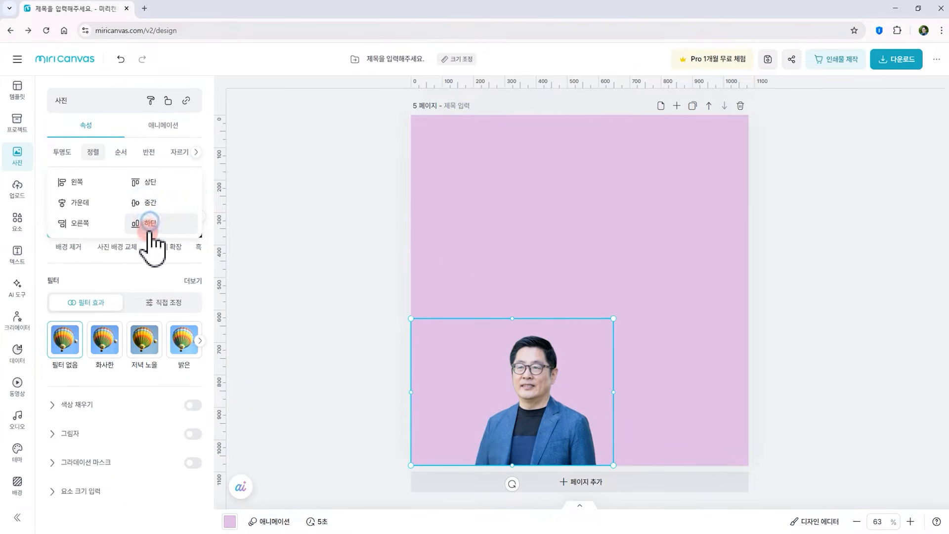
Move the portrait to the bottom right corner of page 5
{"action": "left_click_drag", "start_coordinate": [556, 451], "coordinate": [712, 452]}
{"action": "left_click", "coordinate": [471, 311]}
Flip the portrait horizontally, then flip it vertically and back again
{"action": "left_click", "coordinate": [121, 152]}
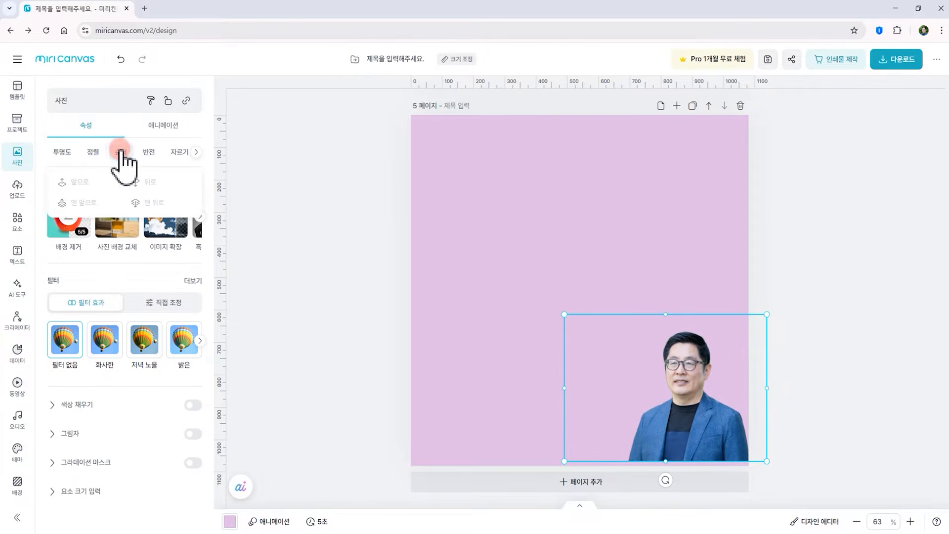
{"action": "left_click", "coordinate": [149, 154]}
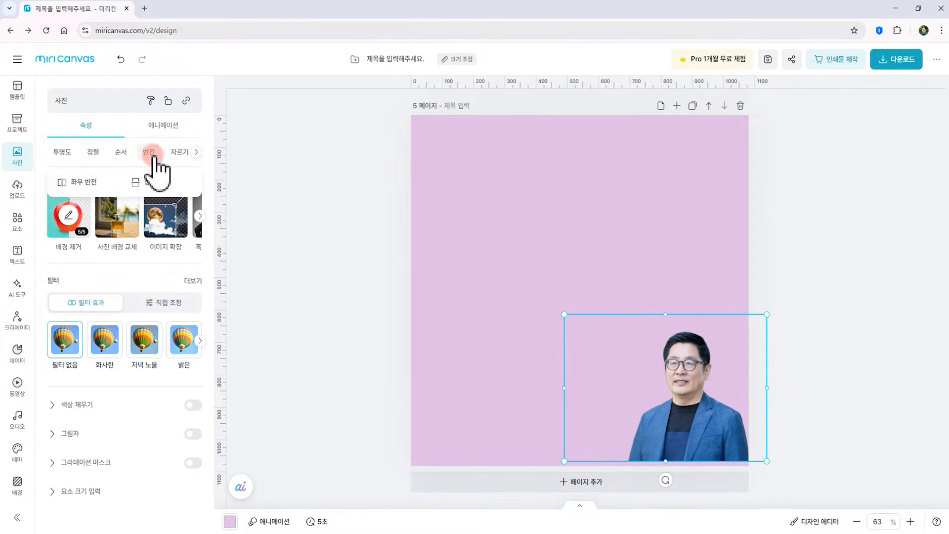
{"action": "left_click", "coordinate": [82, 183]}
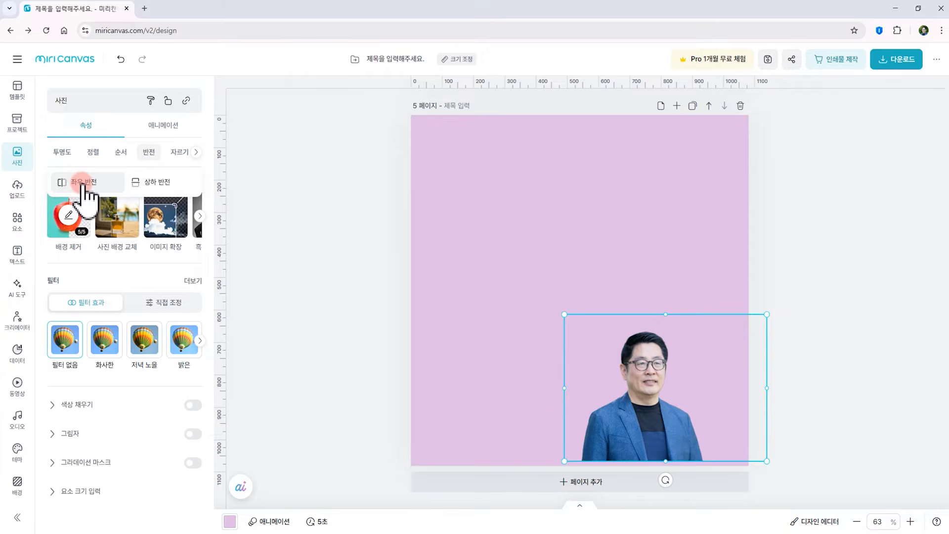
{"action": "left_click", "coordinate": [171, 183]}
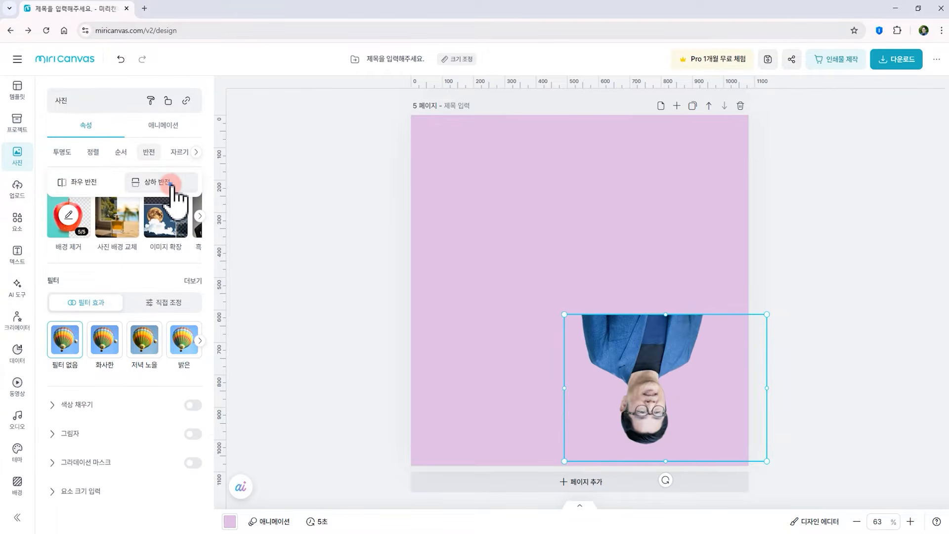
{"action": "left_click", "coordinate": [171, 183]}
Crop the portrait from its bottom-right corner, then undo the crop
{"action": "left_click", "coordinate": [174, 152]}
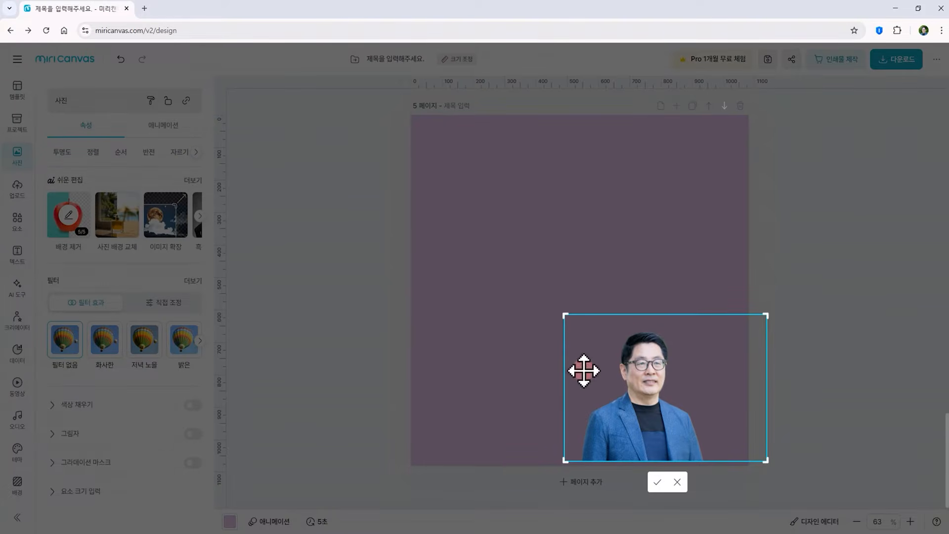
{"action": "left_click", "coordinate": [763, 466]}
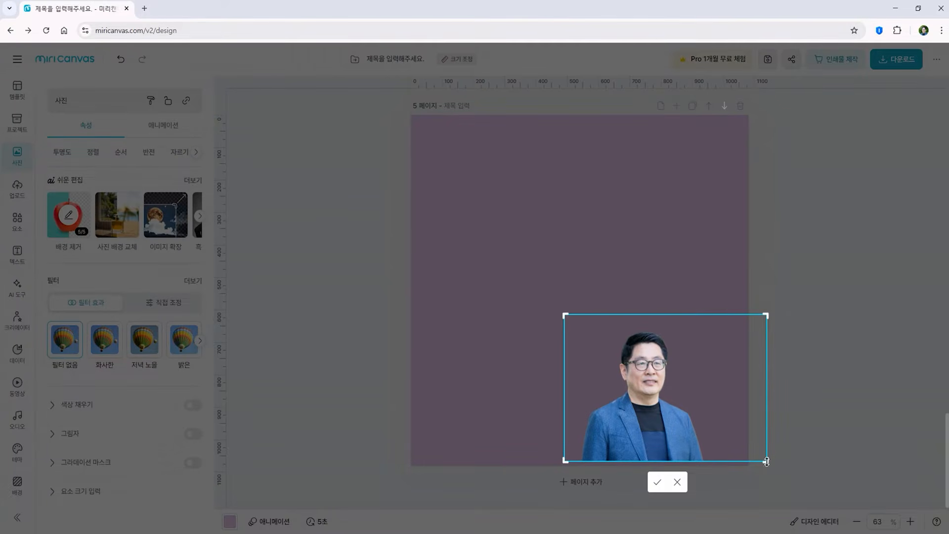
{"action": "left_click_drag", "start_coordinate": [767, 461], "coordinate": [702, 432]}
{"action": "left_click", "coordinate": [811, 476]}
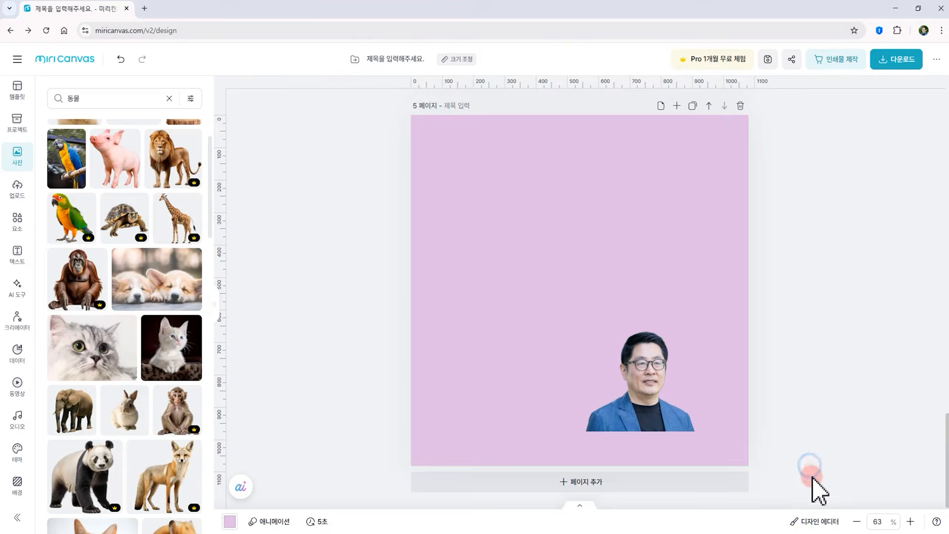
{"action": "left_click_drag", "start_coordinate": [622, 415], "coordinate": [646, 448]}
{"action": "key", "text": "ctrl+z"}
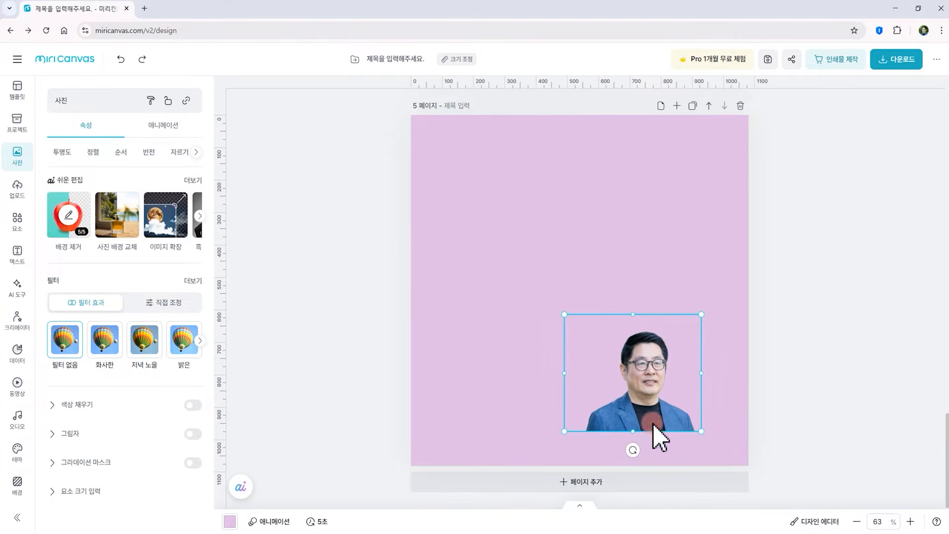
{"action": "left_click", "coordinate": [790, 408]}
{"action": "key", "text": "ctrl+z"}
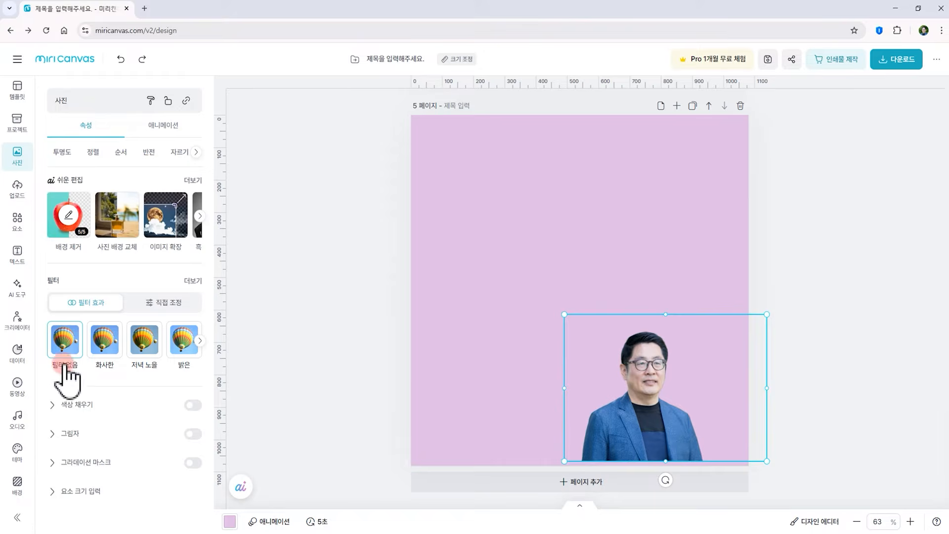
Delete the portrait and place the uploaded outdoor portrait photo onto page 5
{"action": "key", "text": "Delete"}
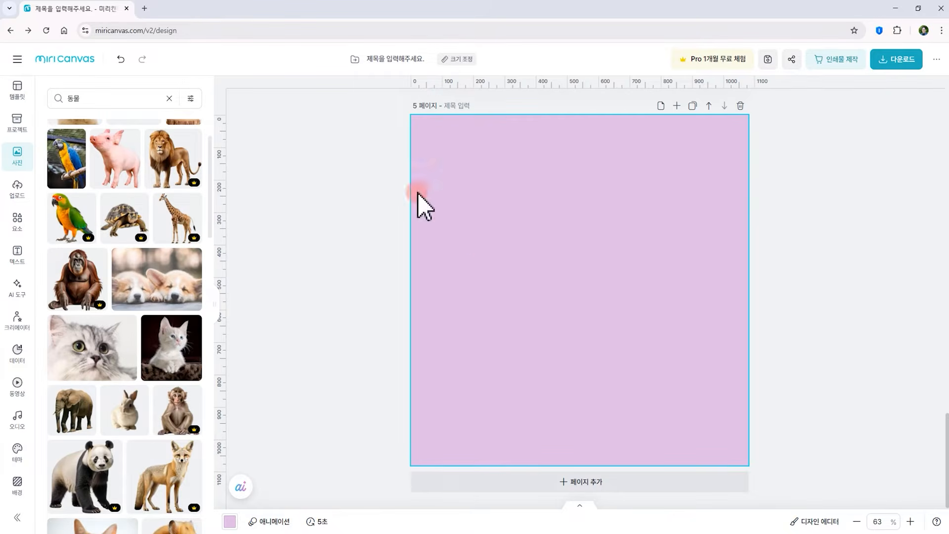
{"action": "left_click", "coordinate": [16, 187]}
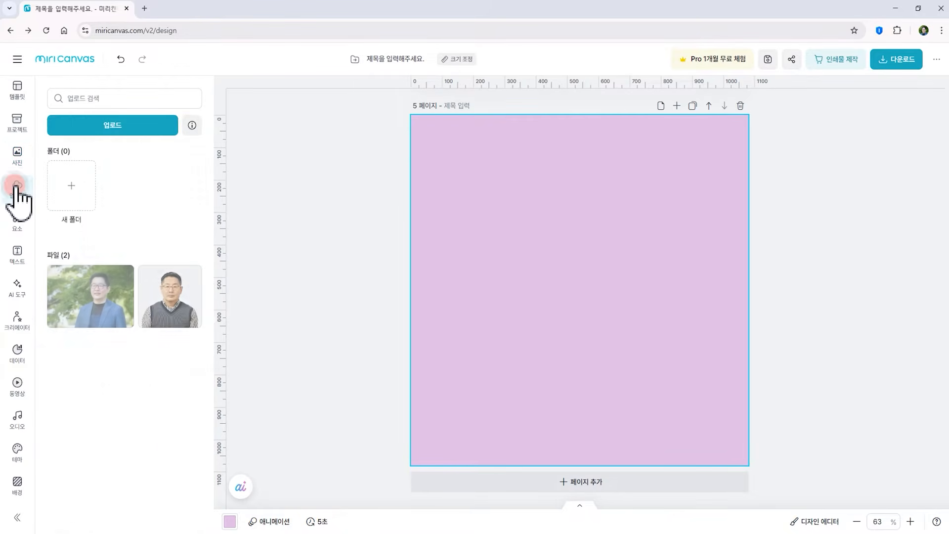
{"action": "left_click_drag", "start_coordinate": [106, 297], "coordinate": [630, 316]}
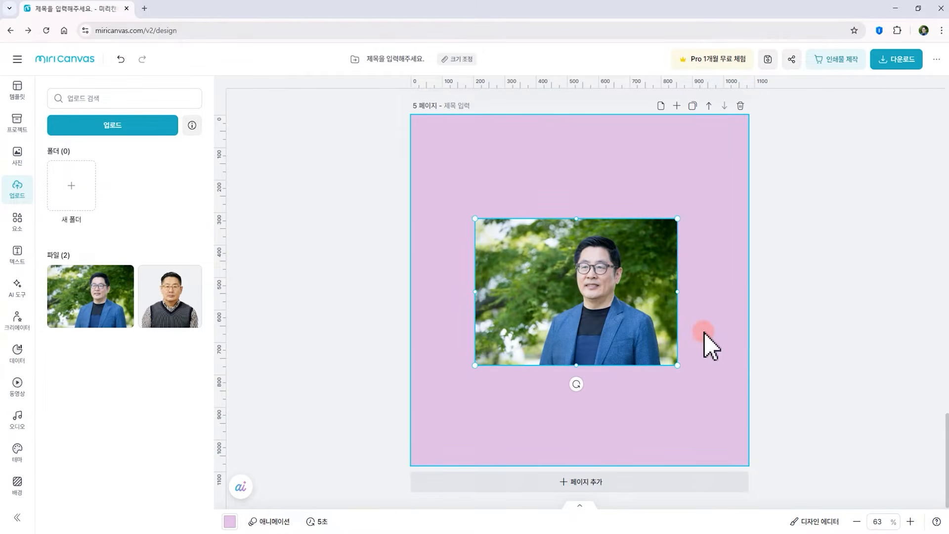
Change page 5's background colour to white
{"action": "left_click", "coordinate": [17, 487]}
{"action": "left_click", "coordinate": [193, 151]}
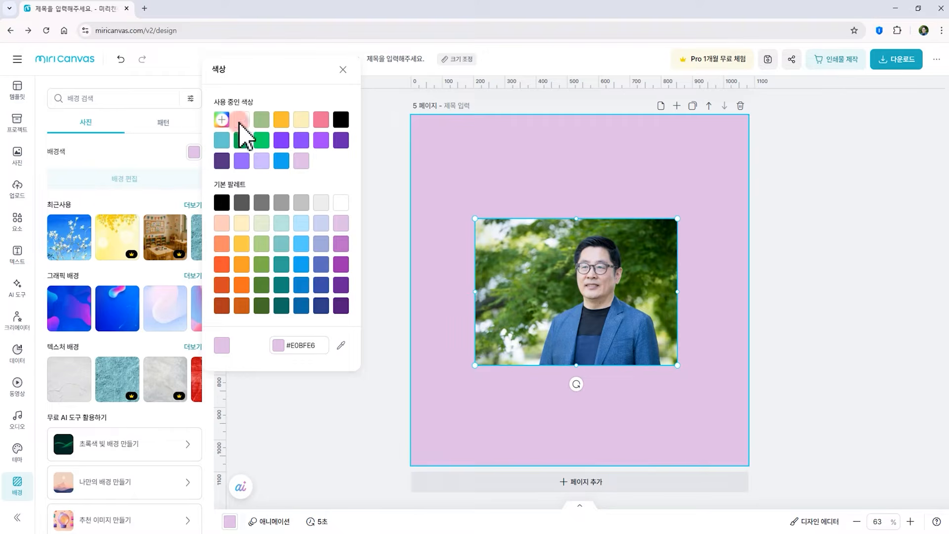
{"action": "left_click", "coordinate": [224, 121]}
{"action": "left_click", "coordinate": [791, 385]}
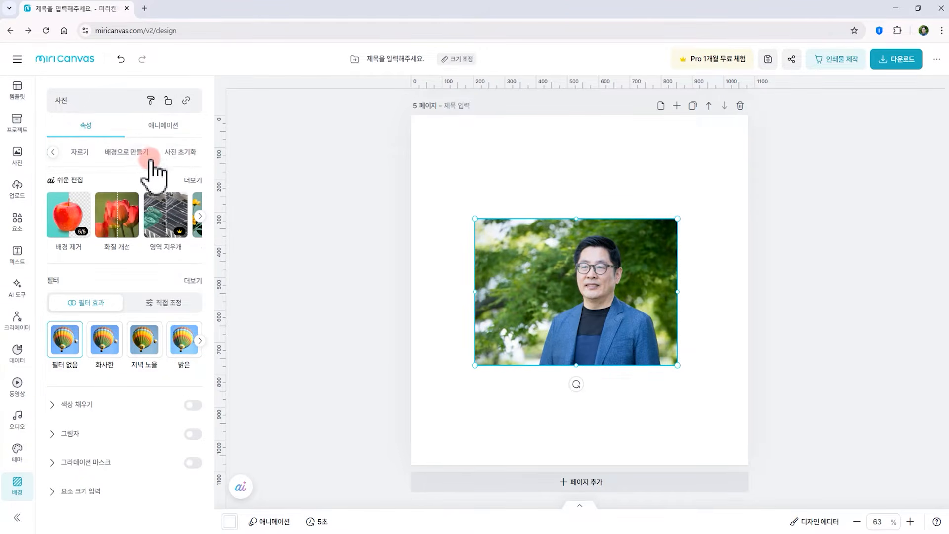
Make the photo the page background, then undo it
{"action": "left_click", "coordinate": [127, 151]}
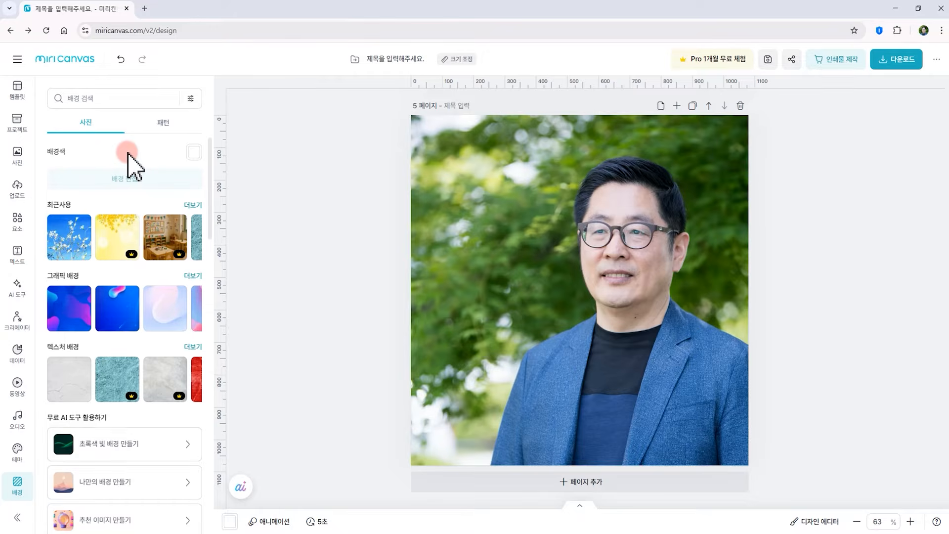
{"action": "key", "text": "ctrl+z"}
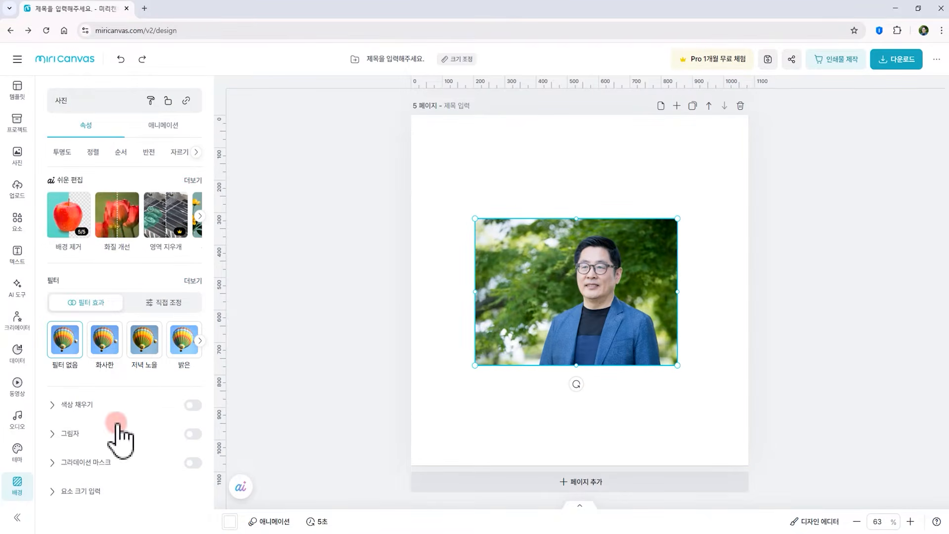
Remove the photo's background and add a shadow with direction 274°, transparency 31%, distance 4 and blur 9
{"action": "left_click", "coordinate": [77, 213]}
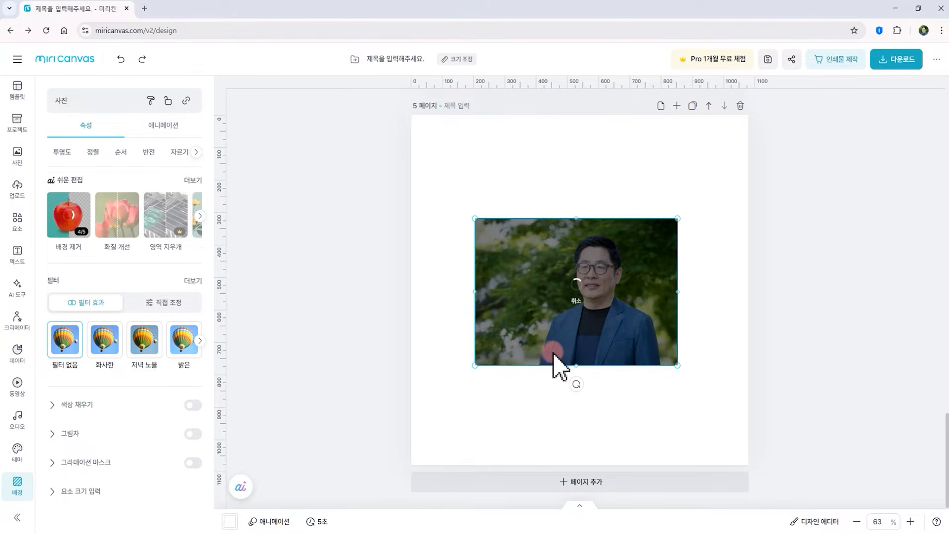
{"action": "left_click", "coordinate": [53, 433]}
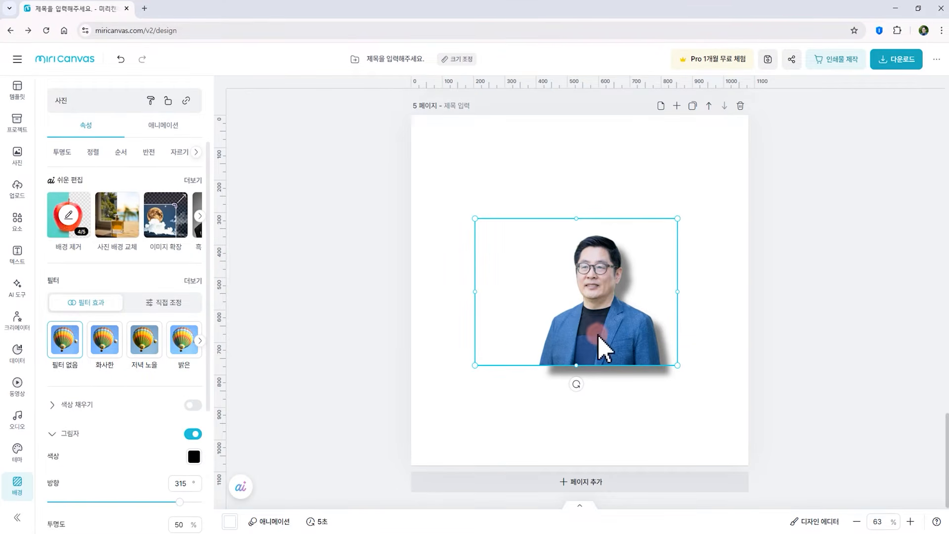
{"action": "scroll", "coordinate": [69, 381], "scroll_direction": "down", "scroll_amount": 4}
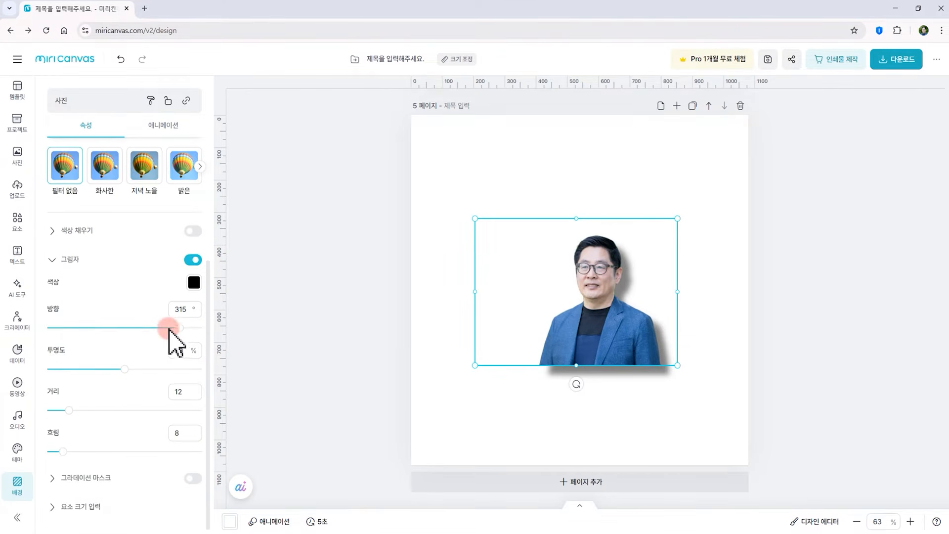
{"action": "mouse_move", "coordinate": [179, 328]}
{"action": "left_mouse_down"}
{"action": "mouse_move", "coordinate": [118, 325]}
{"action": "mouse_move", "coordinate": [161, 327]}
{"action": "left_mouse_up"}
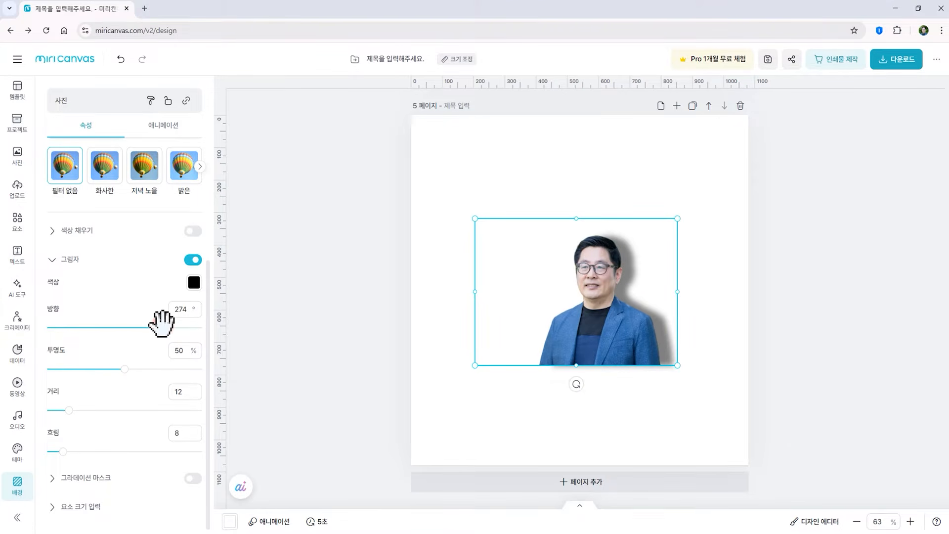
{"action": "left_click_drag", "start_coordinate": [123, 367], "coordinate": [97, 368]}
{"action": "left_click_drag", "start_coordinate": [70, 410], "coordinate": [52, 412]}
{"action": "left_click_drag", "start_coordinate": [87, 451], "coordinate": [60, 451]}
{"action": "left_click", "coordinate": [678, 325]}
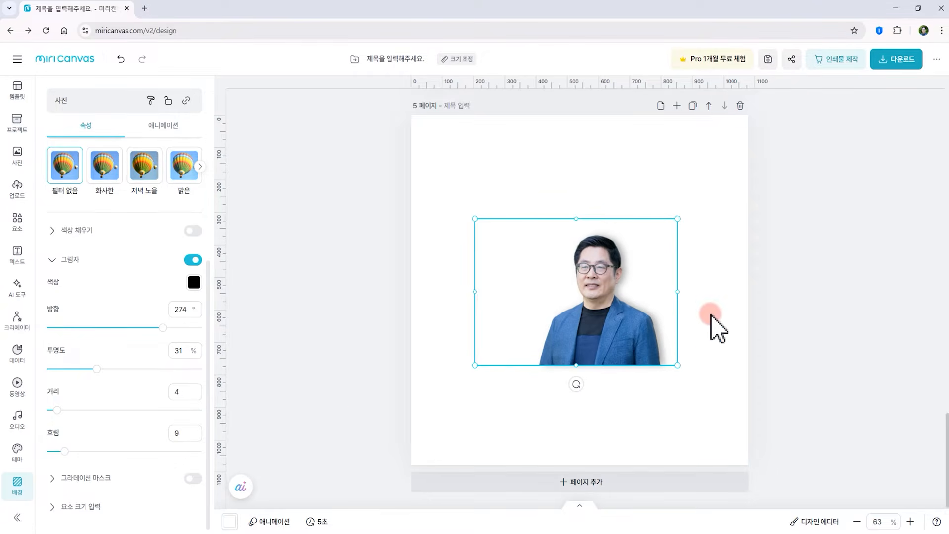
{"action": "left_click", "coordinate": [695, 304]}
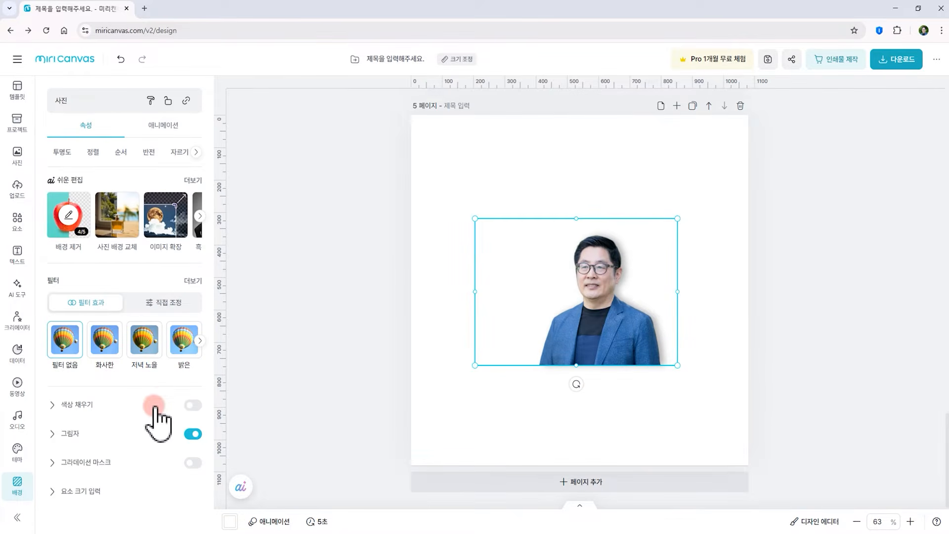
Apply a linear gradient mask to the photo with range 54% and direction 176°
{"action": "left_click", "coordinate": [53, 462]}
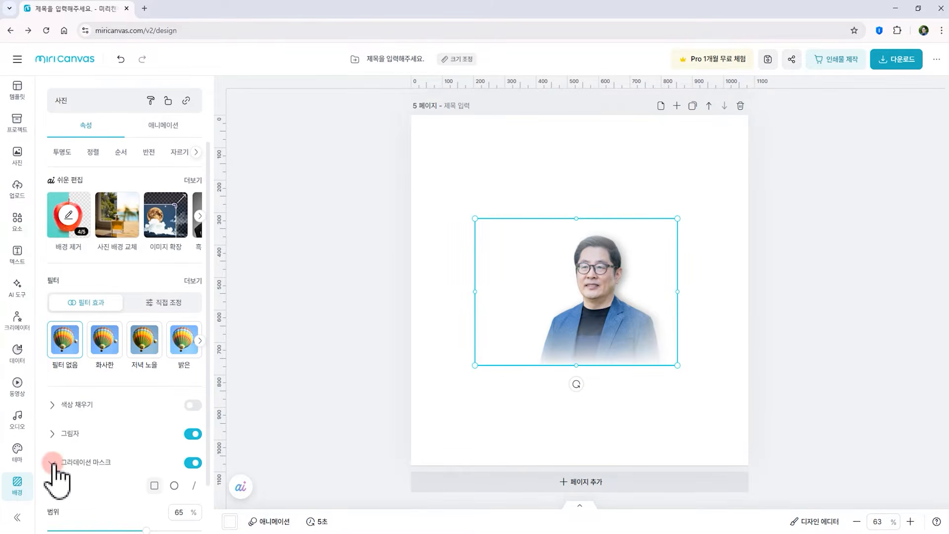
{"action": "scroll", "coordinate": [70, 455], "scroll_direction": "down", "scroll_amount": 1}
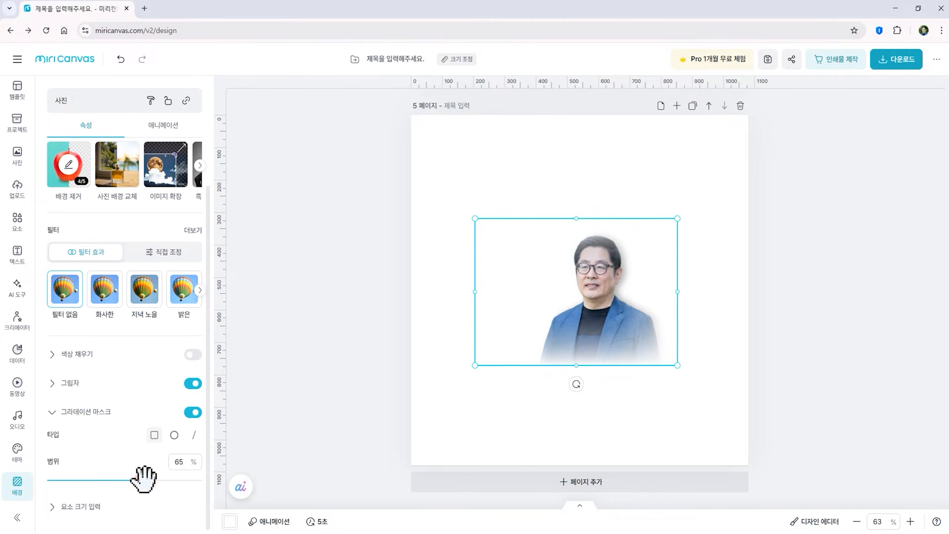
{"action": "mouse_move", "coordinate": [147, 481]}
{"action": "left_mouse_down"}
{"action": "mouse_move", "coordinate": [121, 481]}
{"action": "mouse_move", "coordinate": [152, 476]}
{"action": "mouse_move", "coordinate": [129, 480]}
{"action": "left_mouse_up"}
{"action": "left_click", "coordinate": [174, 435]}
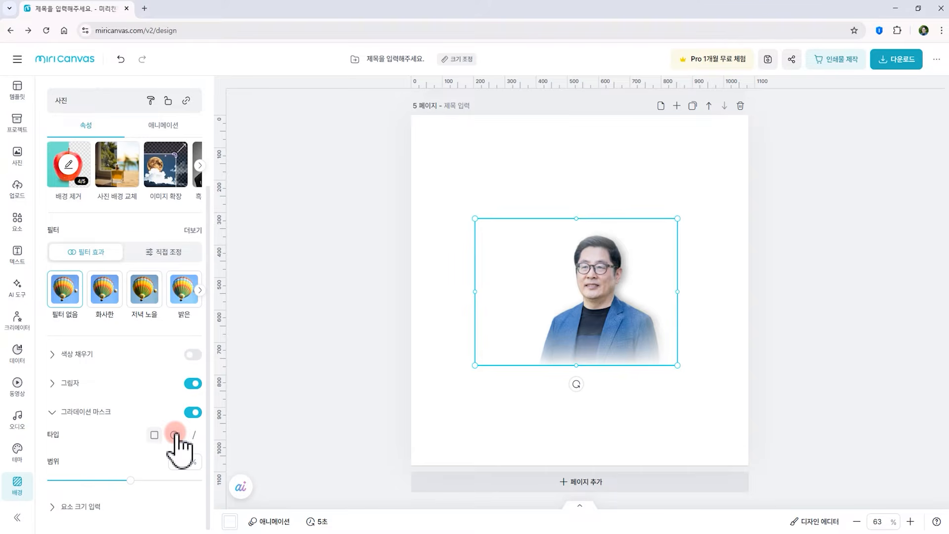
{"action": "left_click", "coordinate": [193, 435]}
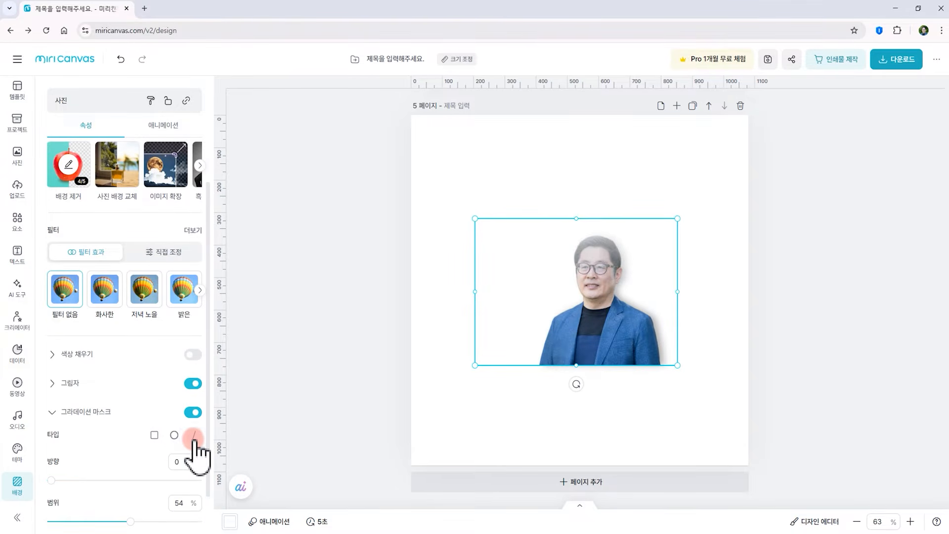
{"action": "left_click_drag", "start_coordinate": [56, 481], "coordinate": [122, 472]}
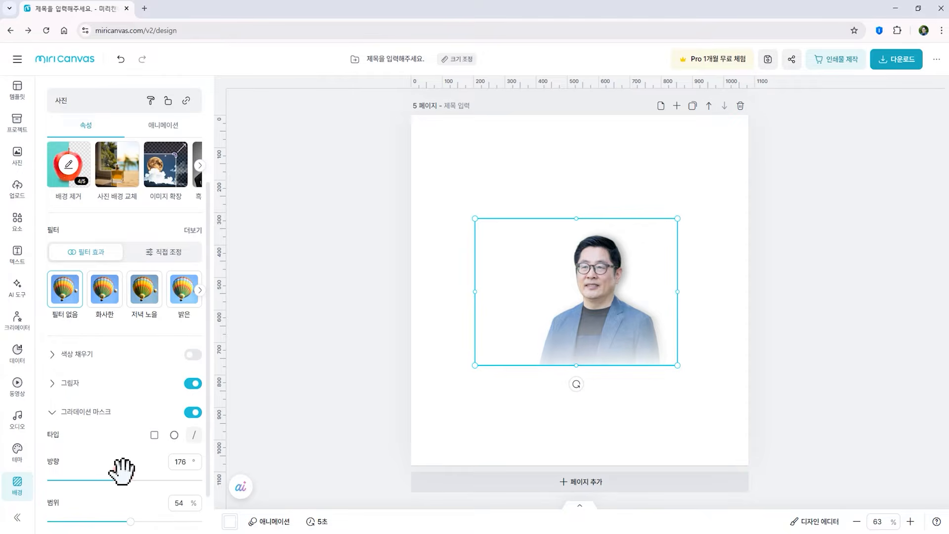
Delete the photo from page 5
{"action": "left_click", "coordinate": [590, 398]}
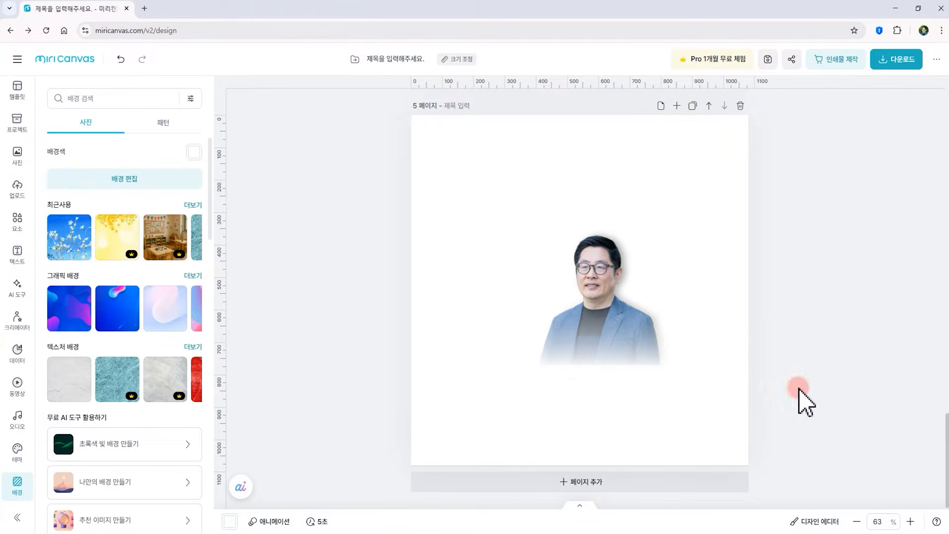
{"action": "left_click", "coordinate": [583, 336]}
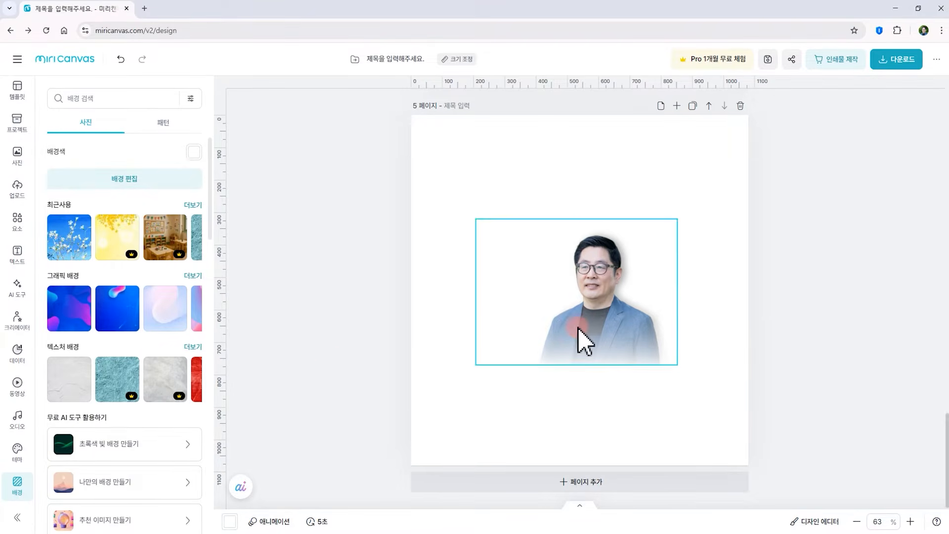
{"action": "key", "text": "Delete"}
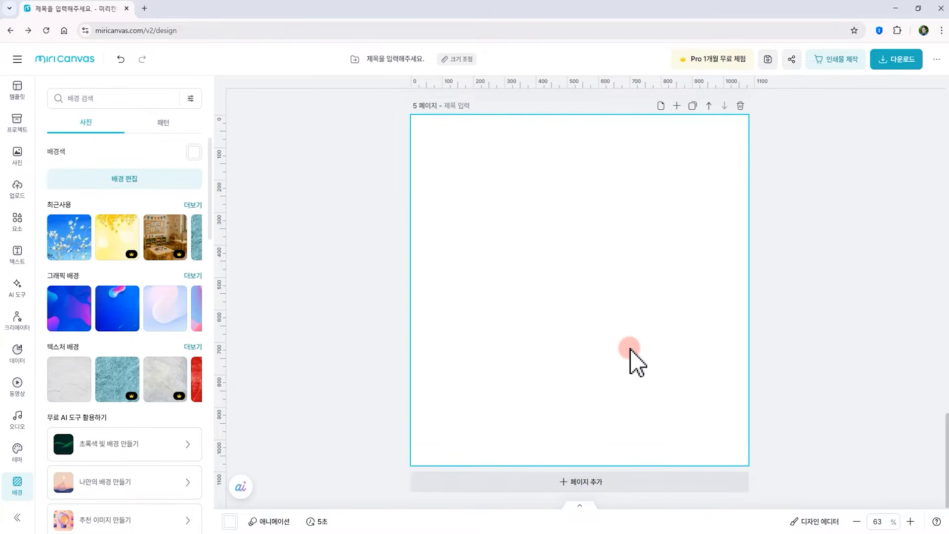
Open the elements panel and browse its category tabs
{"action": "left_click", "coordinate": [17, 223]}
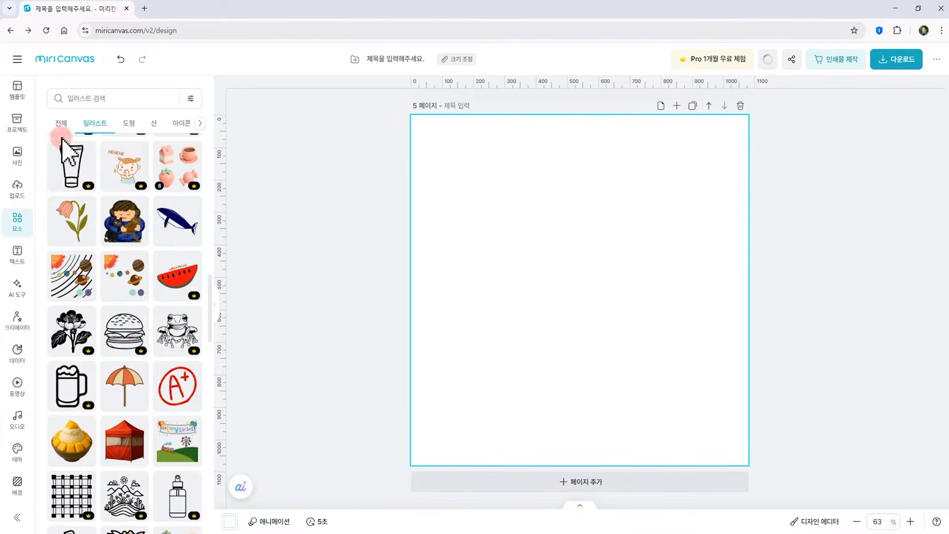
{"action": "left_click", "coordinate": [140, 121]}
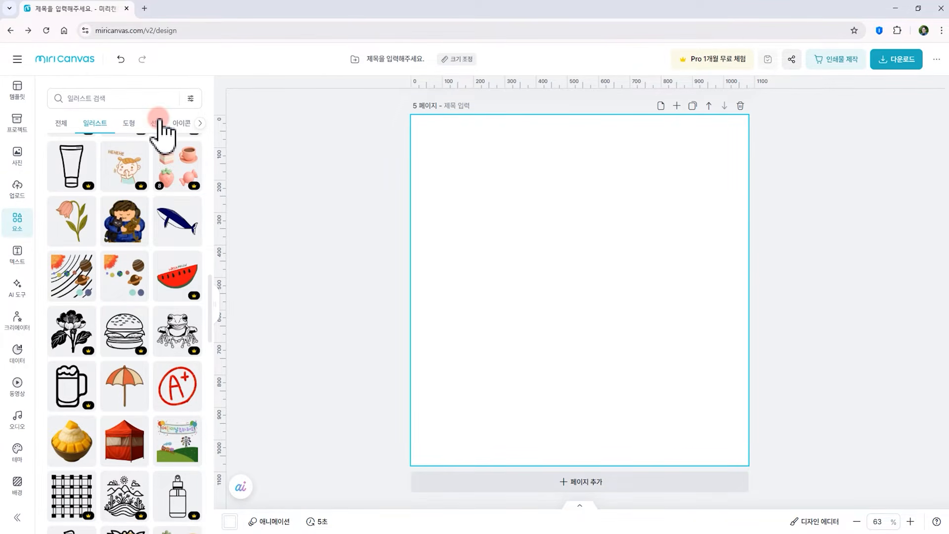
{"action": "left_click", "coordinate": [205, 124]}
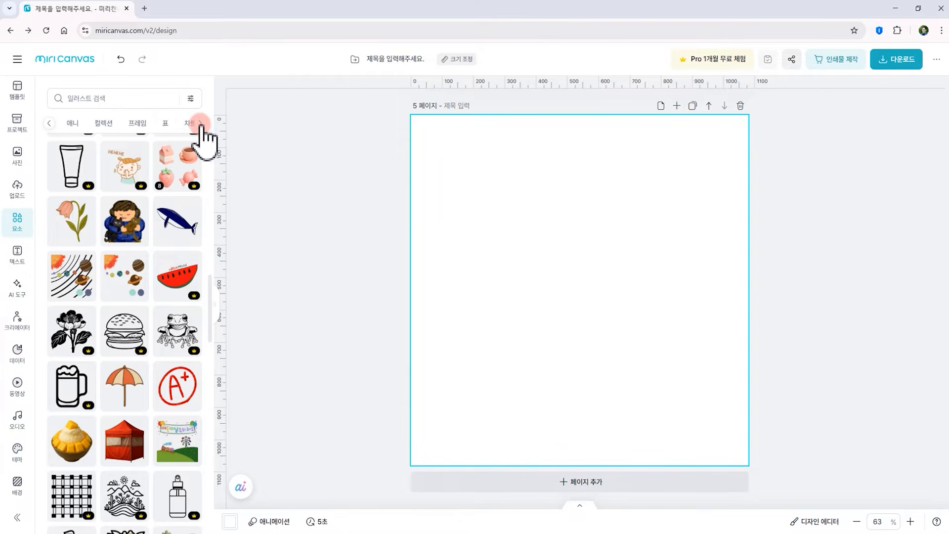
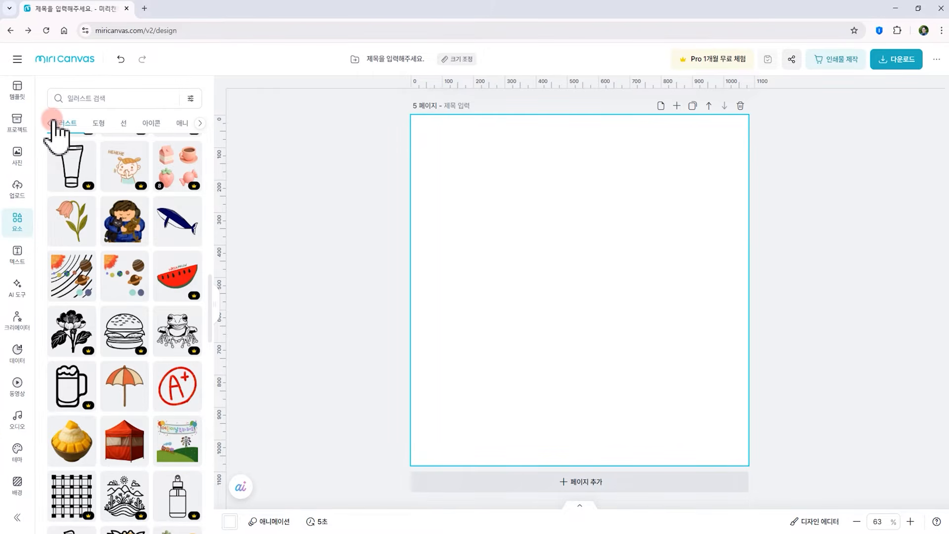
Add a square from the basic shapes and resize it from its corner
{"action": "left_click", "coordinate": [101, 124]}
{"action": "left_click", "coordinate": [78, 188]}
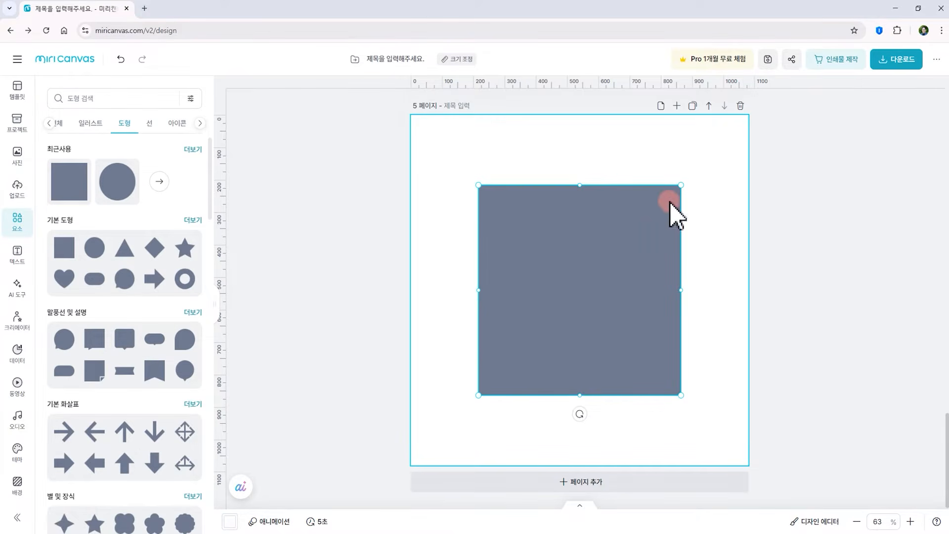
{"action": "left_click_drag", "start_coordinate": [682, 187], "coordinate": [665, 202]}
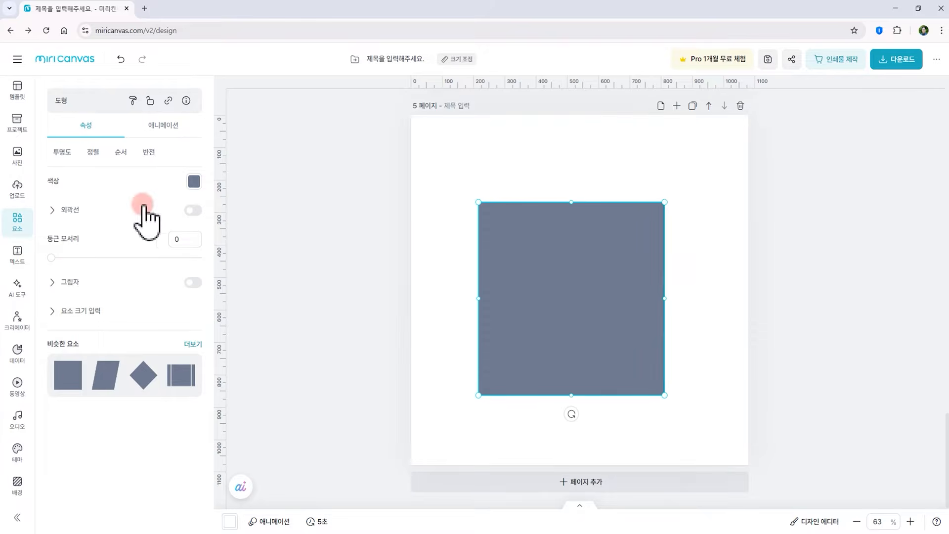
Drop the uploaded outdoor portrait photo onto the square
{"action": "left_click", "coordinate": [18, 151]}
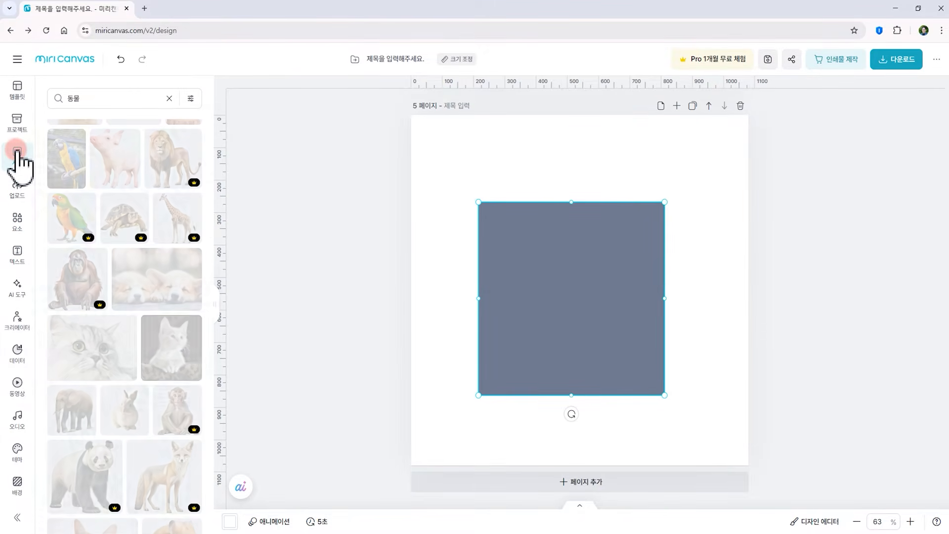
{"action": "left_click", "coordinate": [18, 191]}
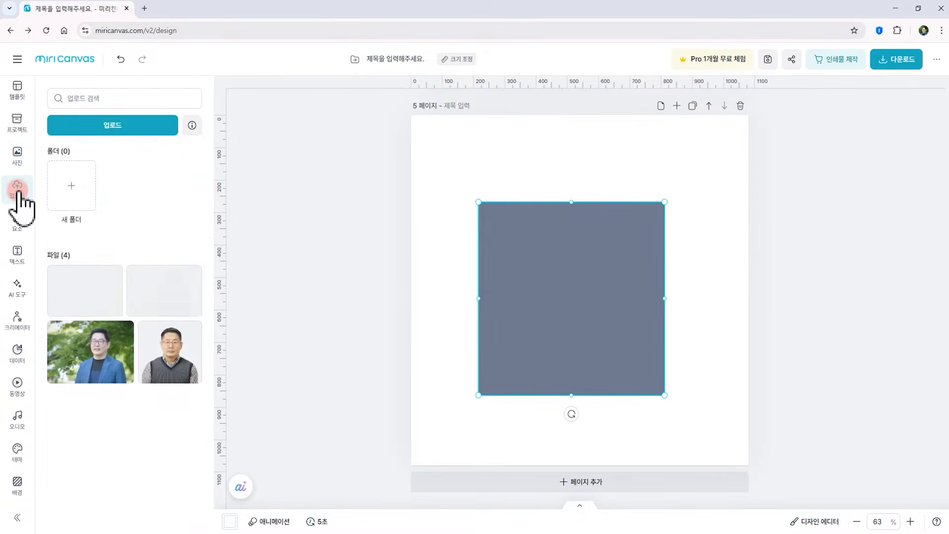
{"action": "left_click_drag", "start_coordinate": [85, 364], "coordinate": [533, 291]}
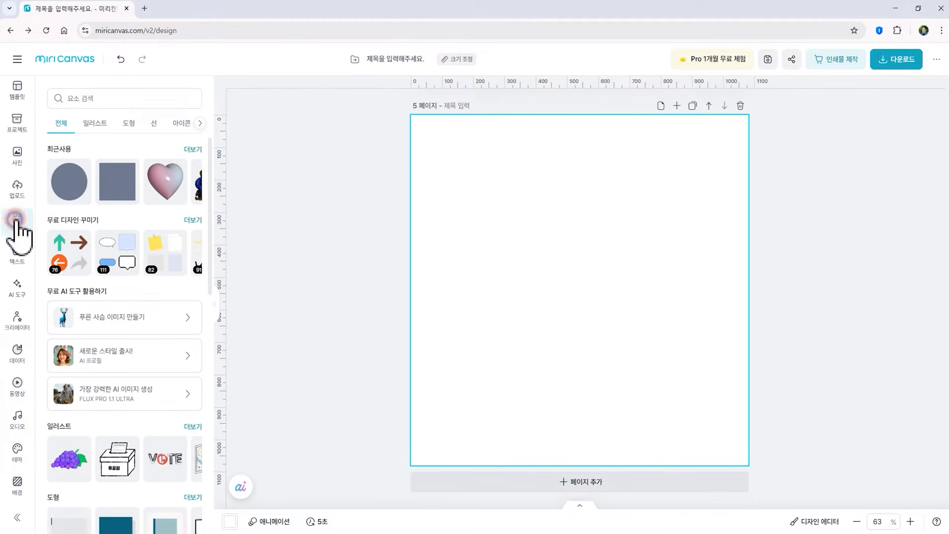
Add the style frame of hands holding a phone, enlarge it and place it at the bottom of page 5
{"action": "left_click", "coordinate": [16, 222]}
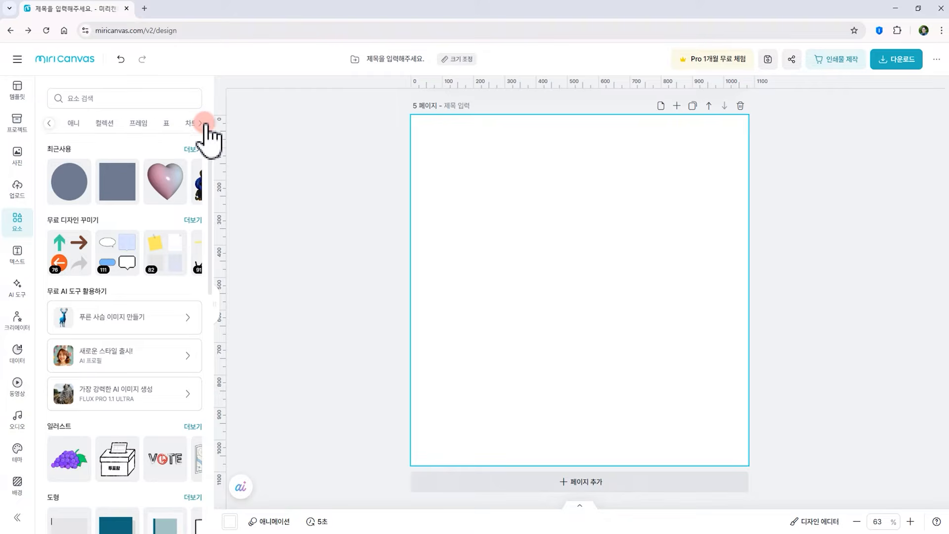
{"action": "left_click", "coordinate": [139, 123]}
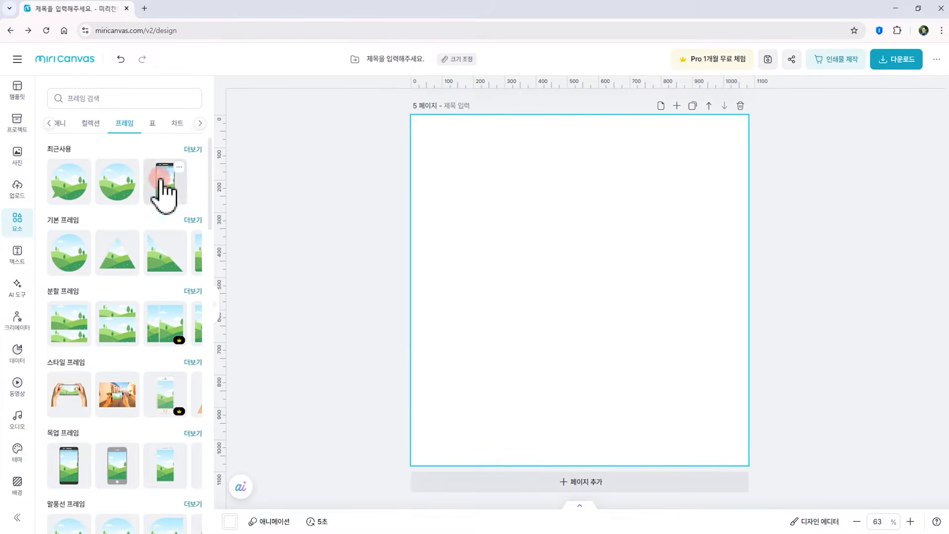
{"action": "left_click_drag", "start_coordinate": [73, 405], "coordinate": [612, 364]}
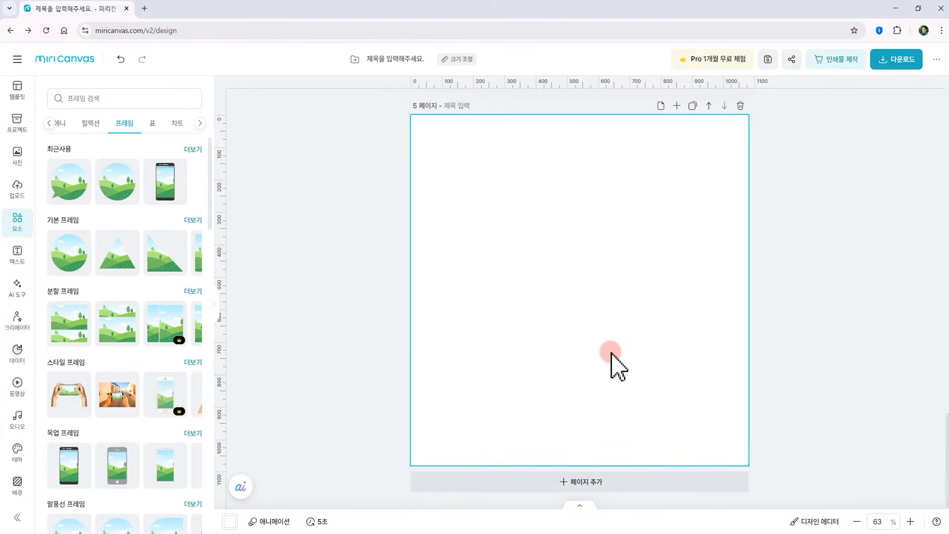
{"action": "left_click_drag", "start_coordinate": [612, 253], "coordinate": [619, 350]}
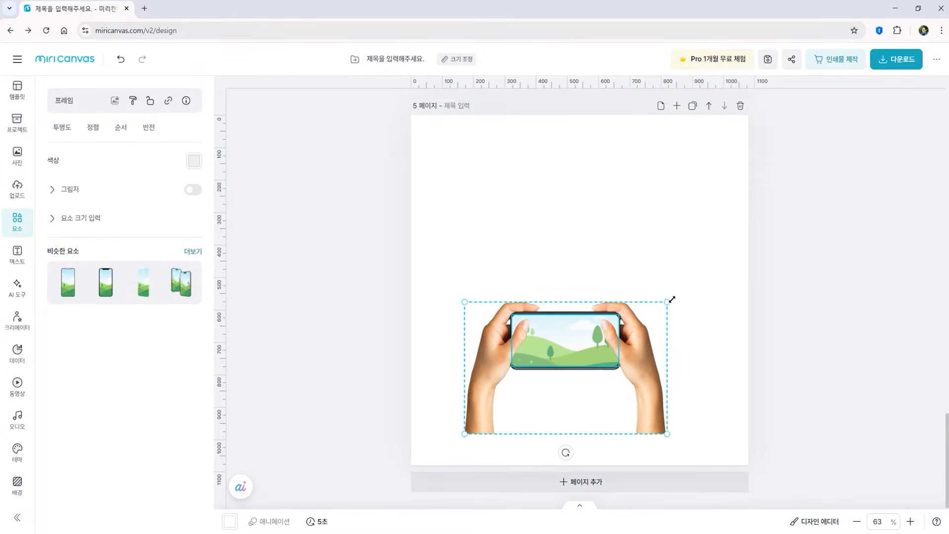
{"action": "left_click_drag", "start_coordinate": [672, 299], "coordinate": [694, 270]}
{"action": "left_click_drag", "start_coordinate": [646, 307], "coordinate": [647, 340]}
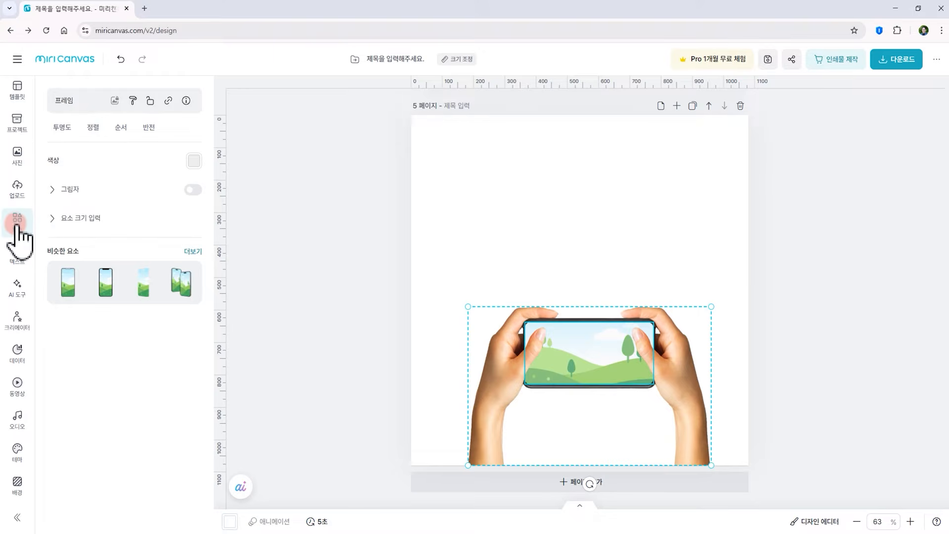
Fill the phone frame with the uploaded outdoor portrait and reposition the photo inside the frame
{"action": "left_click", "coordinate": [22, 159]}
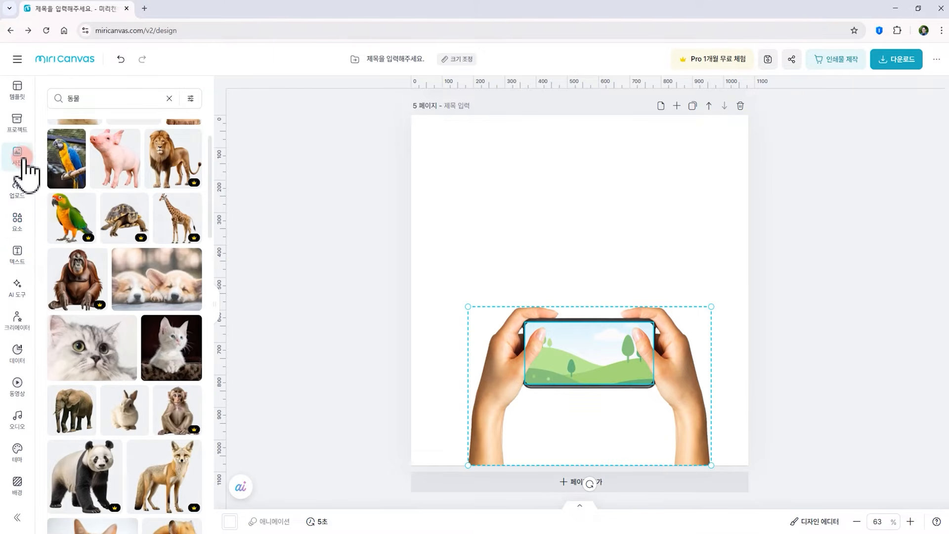
{"action": "left_click", "coordinate": [17, 187]}
{"action": "left_click_drag", "start_coordinate": [62, 352], "coordinate": [558, 363]}
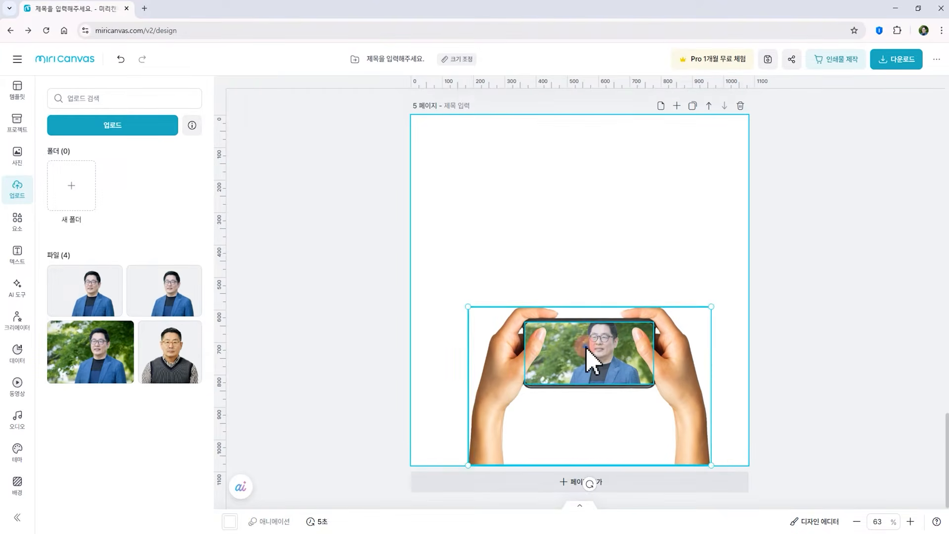
{"action": "double_click", "coordinate": [591, 356]}
{"action": "left_click_drag", "start_coordinate": [654, 401], "coordinate": [695, 430]}
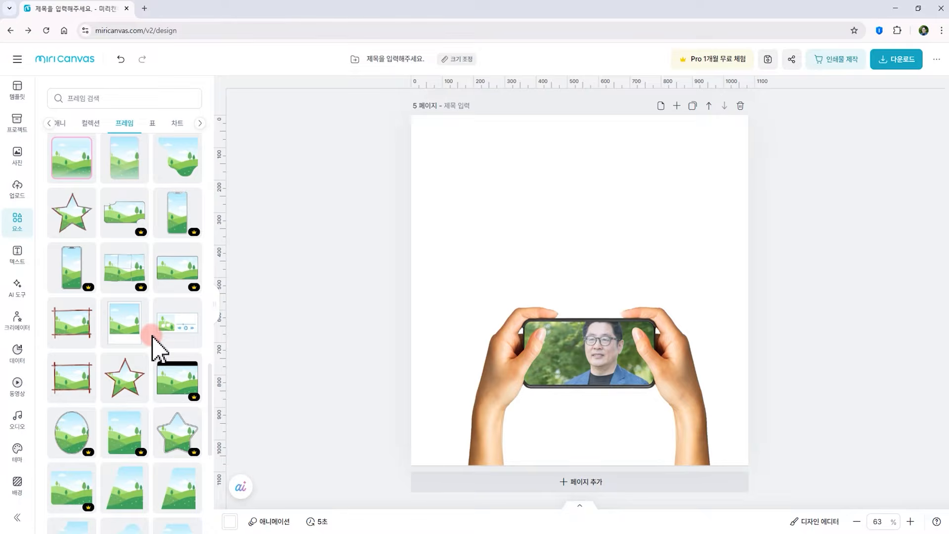
Add a spiral notebook frame, shrink it and move it to the upper part of the page
{"action": "scroll", "coordinate": [151, 336], "scroll_direction": "up", "scroll_amount": 3}
{"action": "scroll", "coordinate": [151, 337], "scroll_direction": "down", "scroll_amount": 1}
{"action": "scroll", "coordinate": [155, 343], "scroll_direction": "up", "scroll_amount": 3}
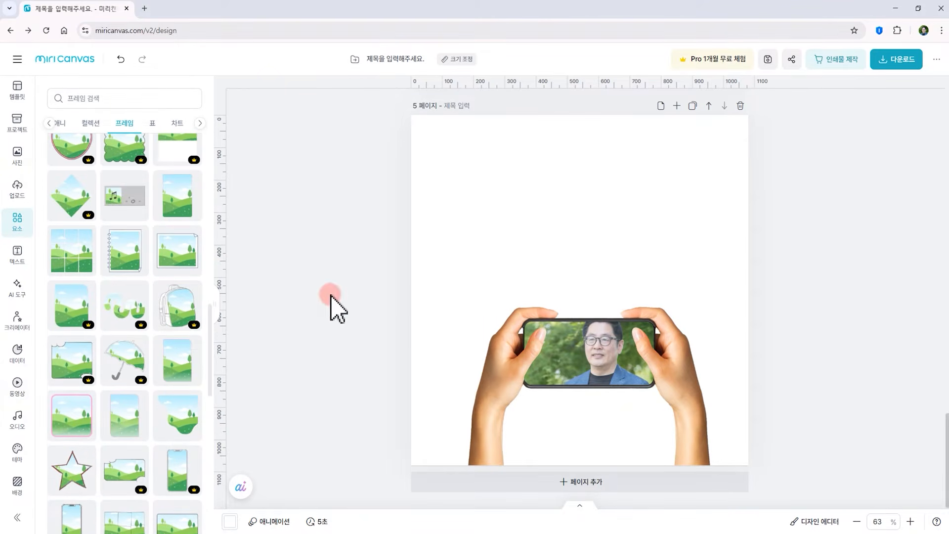
{"action": "left_click_drag", "start_coordinate": [125, 254], "coordinate": [539, 236]}
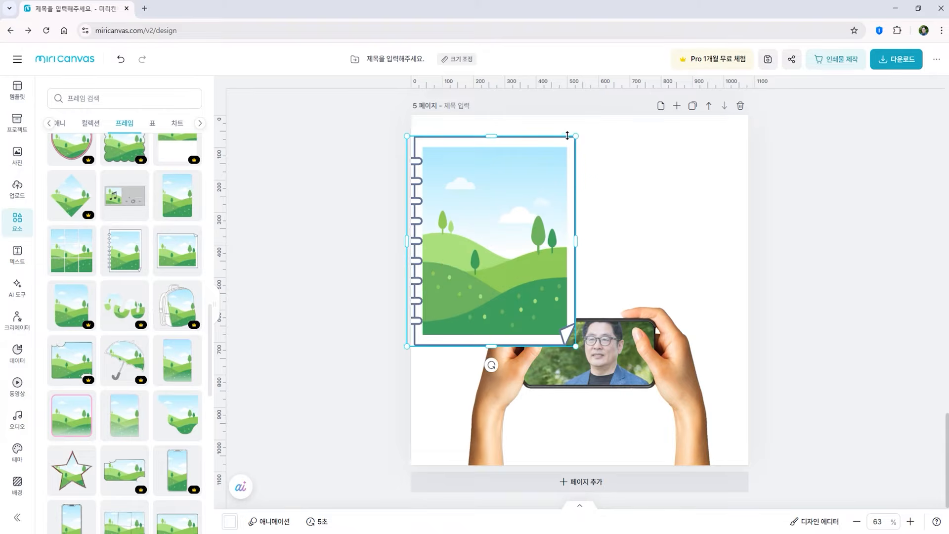
{"action": "left_click_drag", "start_coordinate": [576, 136], "coordinate": [528, 197]}
{"action": "left_click_drag", "start_coordinate": [487, 248], "coordinate": [552, 189]}
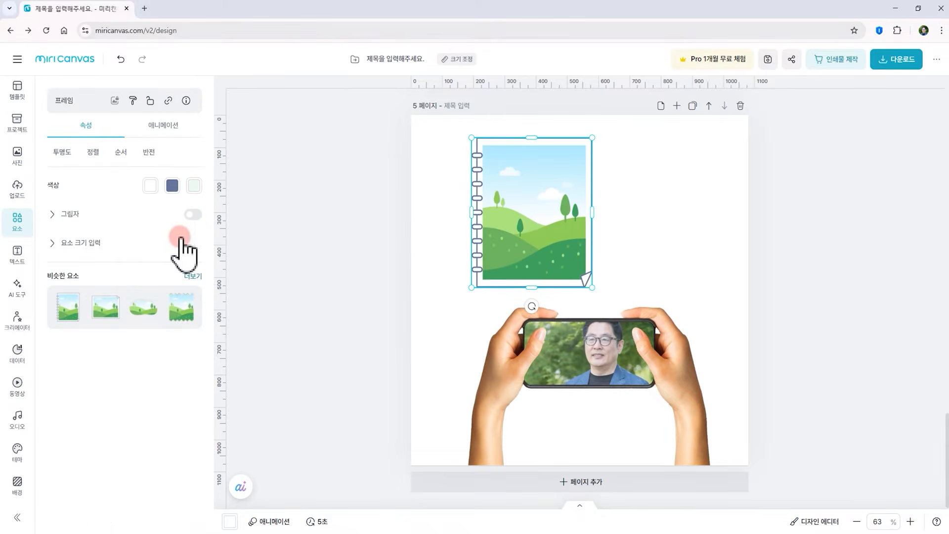
Fill the notebook frame with the parrot photo from the photo library
{"action": "left_click", "coordinate": [18, 155]}
{"action": "left_click_drag", "start_coordinate": [94, 160], "coordinate": [551, 207]}
{"action": "left_click", "coordinate": [739, 309]}
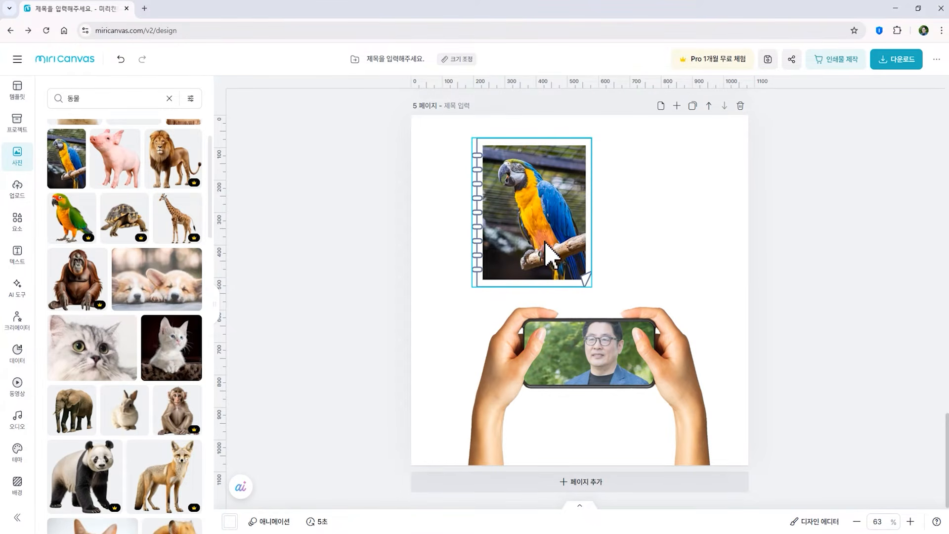
Browse further frames, then move the hands-and-phone frame up so it overlaps the notebook
{"action": "left_click", "coordinate": [18, 212]}
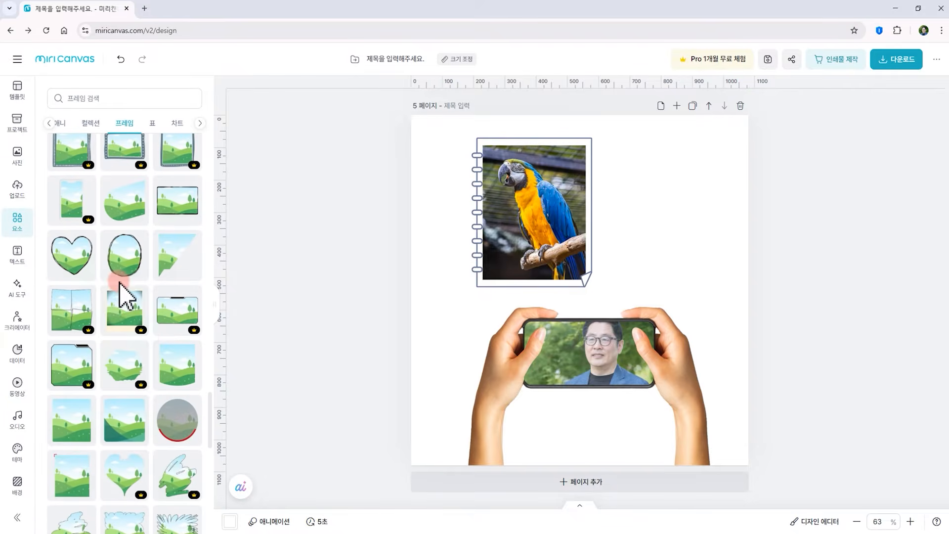
{"action": "scroll", "coordinate": [143, 348], "scroll_direction": "down", "scroll_amount": 10}
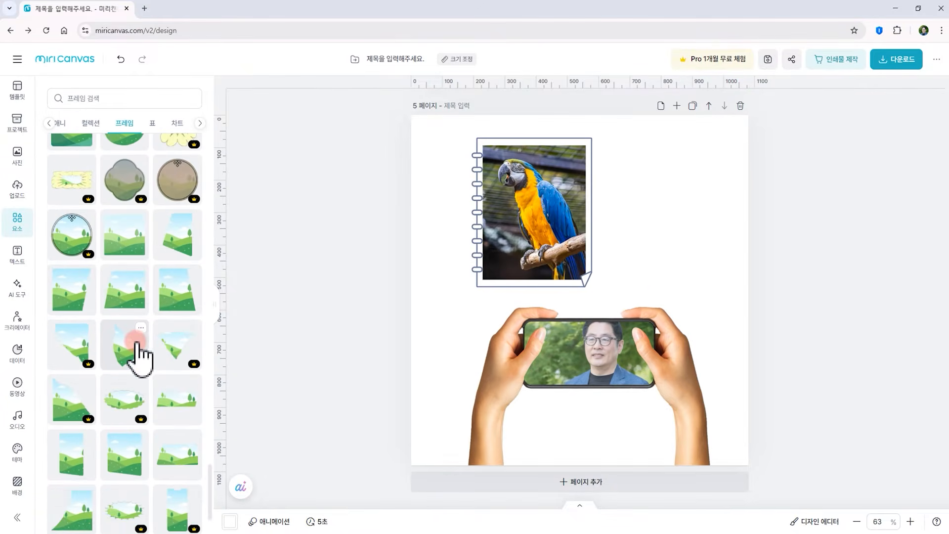
{"action": "scroll", "coordinate": [140, 355], "scroll_direction": "down", "scroll_amount": 2}
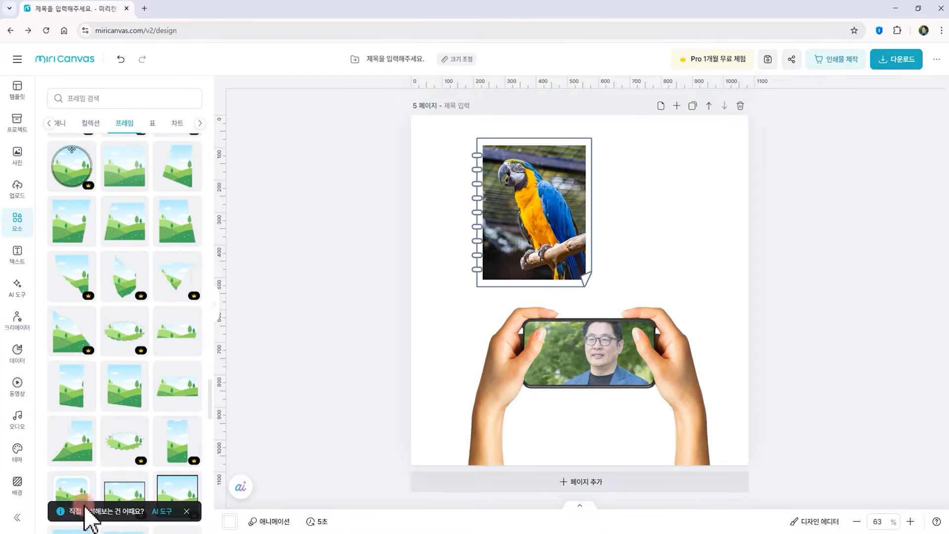
{"action": "left_click_drag", "start_coordinate": [598, 317], "coordinate": [600, 286]}
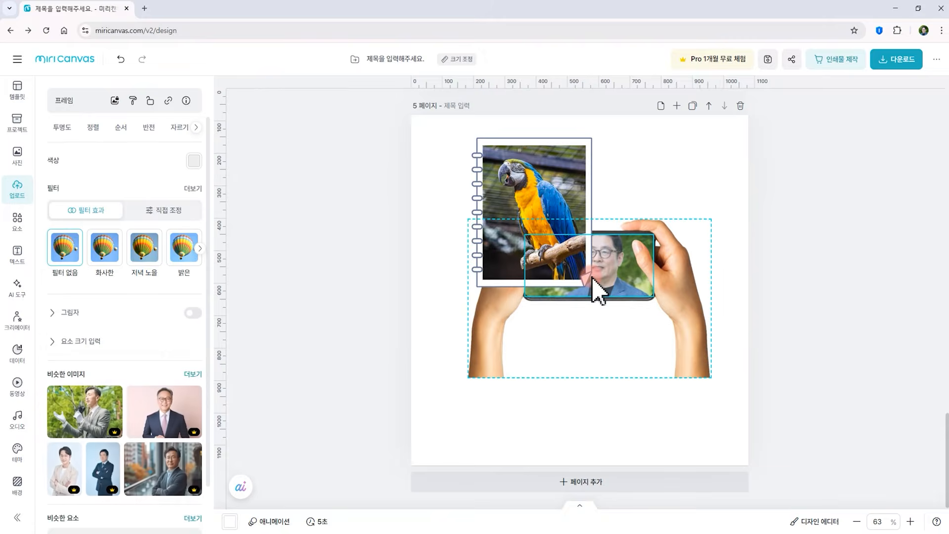
Add the uploaded vest portrait with removed background and place it at the page's left side
{"action": "left_click", "coordinate": [17, 190]}
{"action": "left_click_drag", "start_coordinate": [110, 435], "coordinate": [440, 287]}
{"action": "left_click_drag", "start_coordinate": [444, 332], "coordinate": [477, 271]}
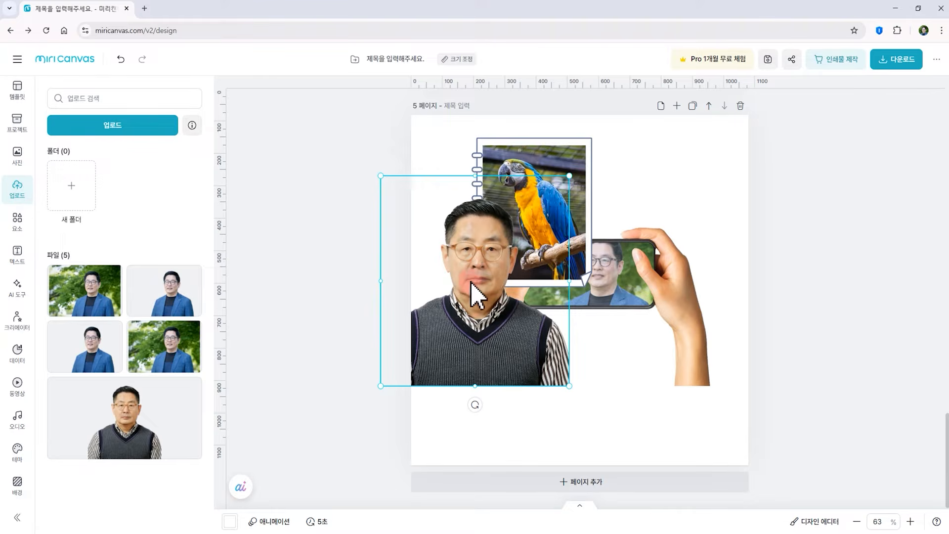
{"action": "left_click_drag", "start_coordinate": [476, 338], "coordinate": [469, 306]}
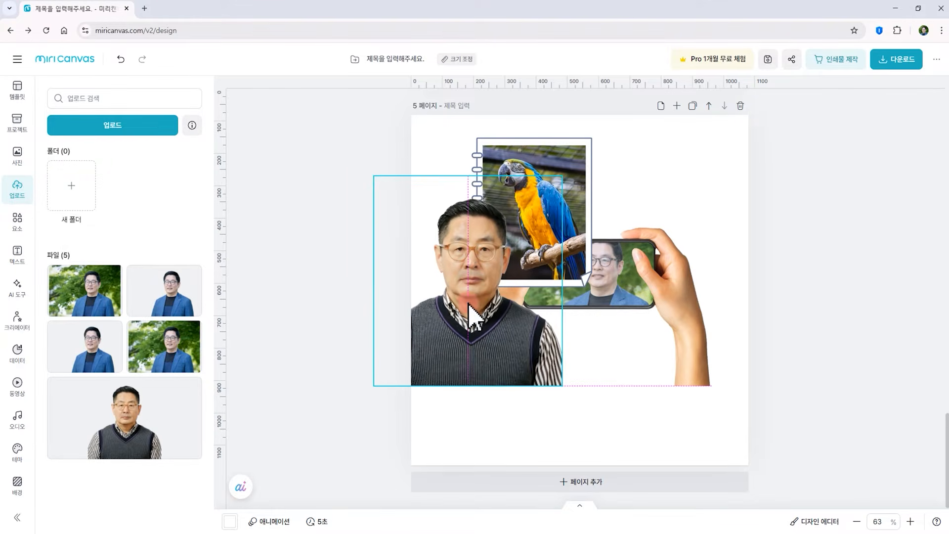
Send the vest portrait to the very back of the layer order
{"action": "right_click", "coordinate": [485, 341]}
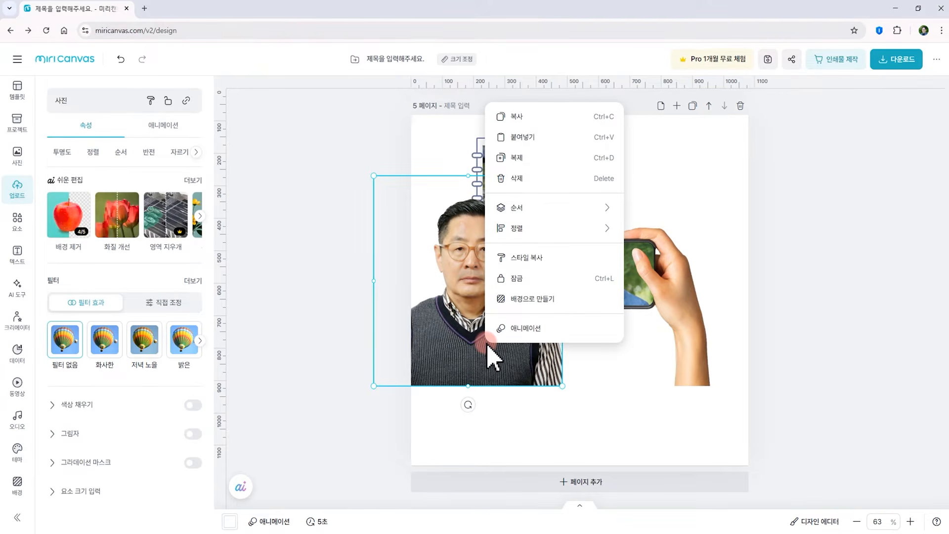
{"action": "mouse_move", "coordinate": [507, 208]}
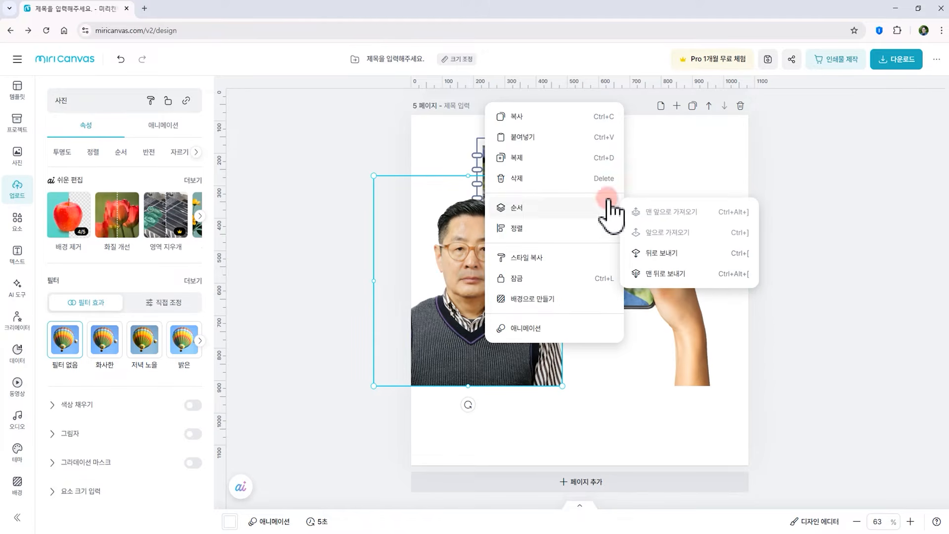
{"action": "left_click", "coordinate": [750, 275]}
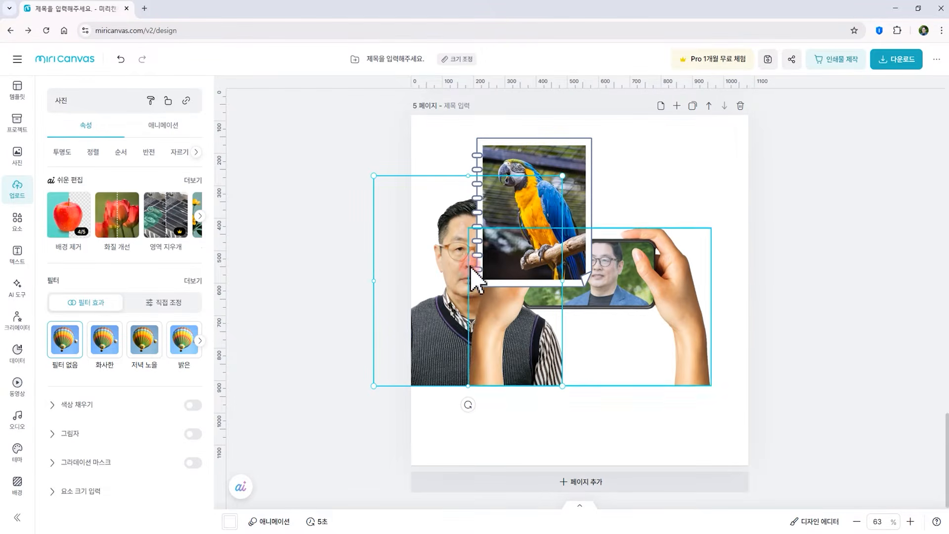
Bring the hands-and-phone group to the very front
{"action": "left_click", "coordinate": [613, 290]}
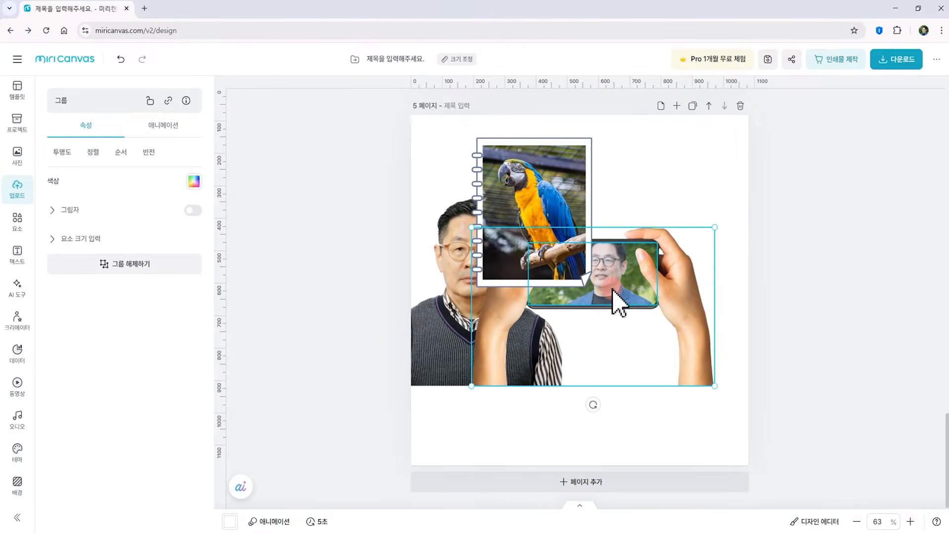
{"action": "right_click", "coordinate": [613, 292]}
{"action": "left_click", "coordinate": [658, 413]}
{"action": "mouse_move", "coordinate": [654, 394]}
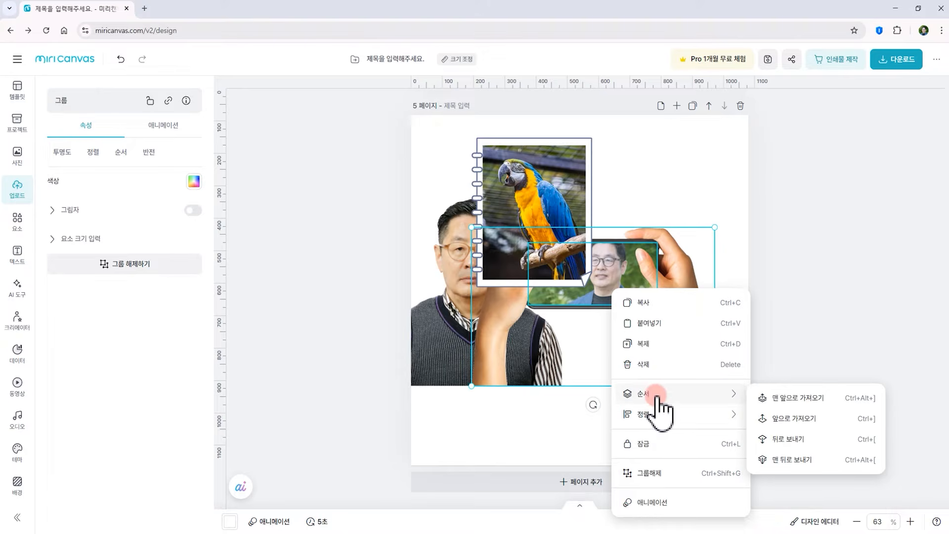
{"action": "left_click", "coordinate": [814, 401]}
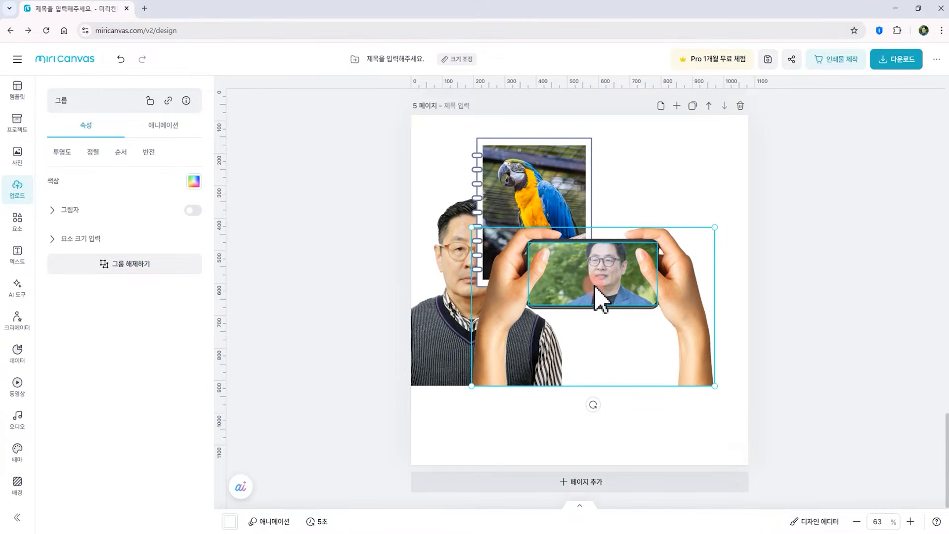
Send the hands-and-phone group one level backward
{"action": "right_click", "coordinate": [575, 293]}
{"action": "mouse_move", "coordinate": [643, 393]}
{"action": "left_click", "coordinate": [812, 418]}
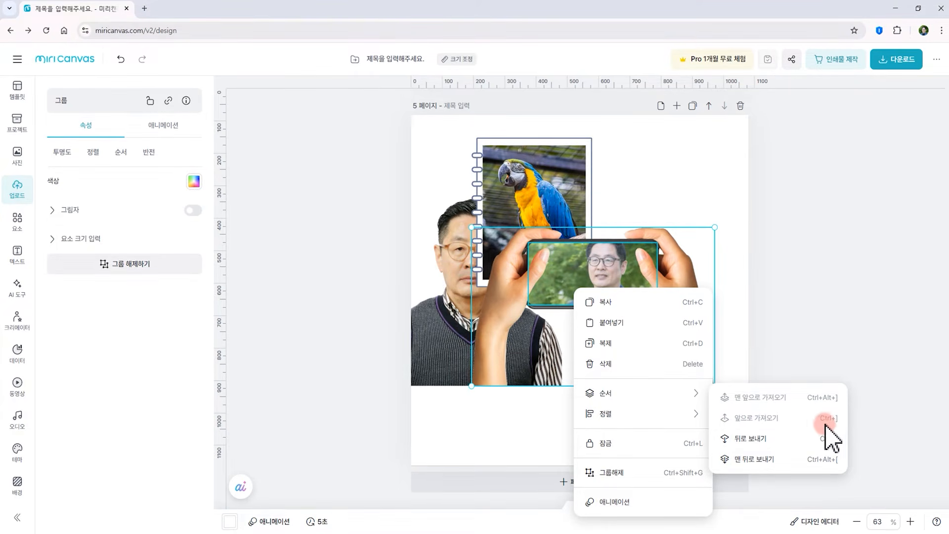
{"action": "left_click", "coordinate": [829, 438]}
Select the vest portrait and step its layer order forward and backward, ending two levels forward
{"action": "left_click", "coordinate": [451, 351]}
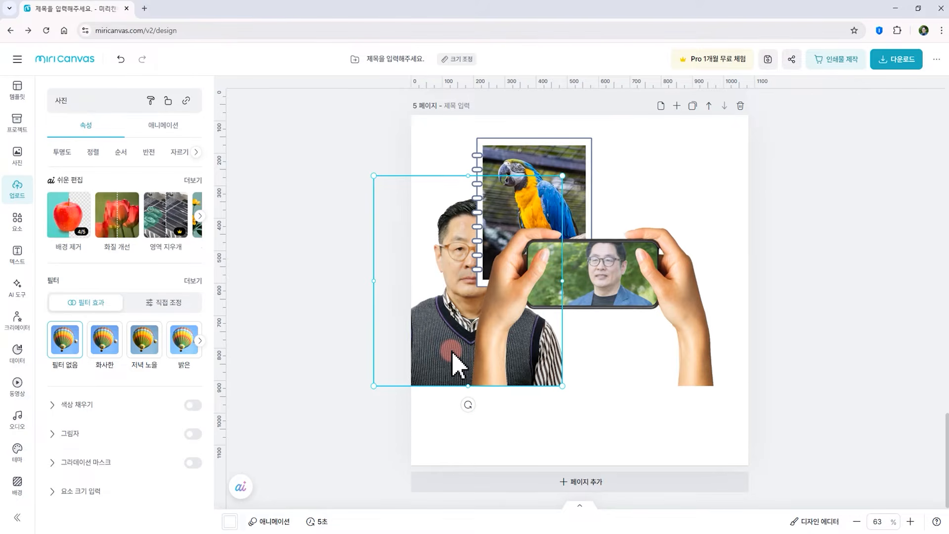
{"action": "key", "text": "ctrl+]"}
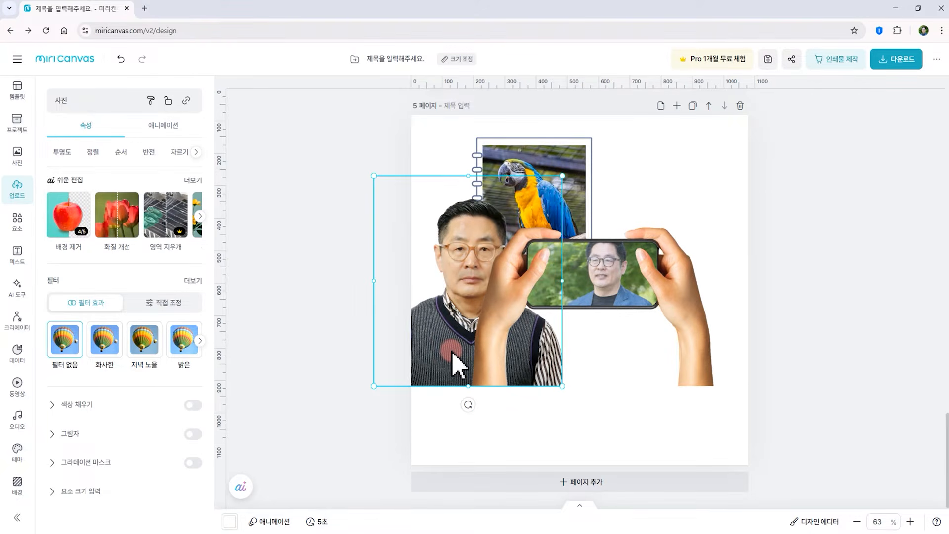
{"action": "key", "text": "ctrl+bracketright"}
{"action": "key", "text": "ctrl+bracketleft"}
{"action": "key", "text": "ctrl+bracketleft"}
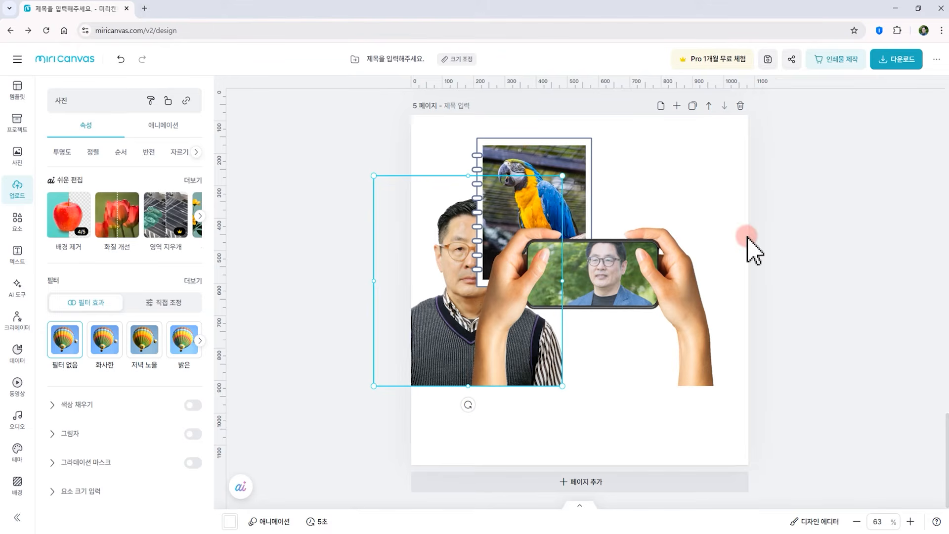
{"action": "key", "text": "ctrl+bracketright"}
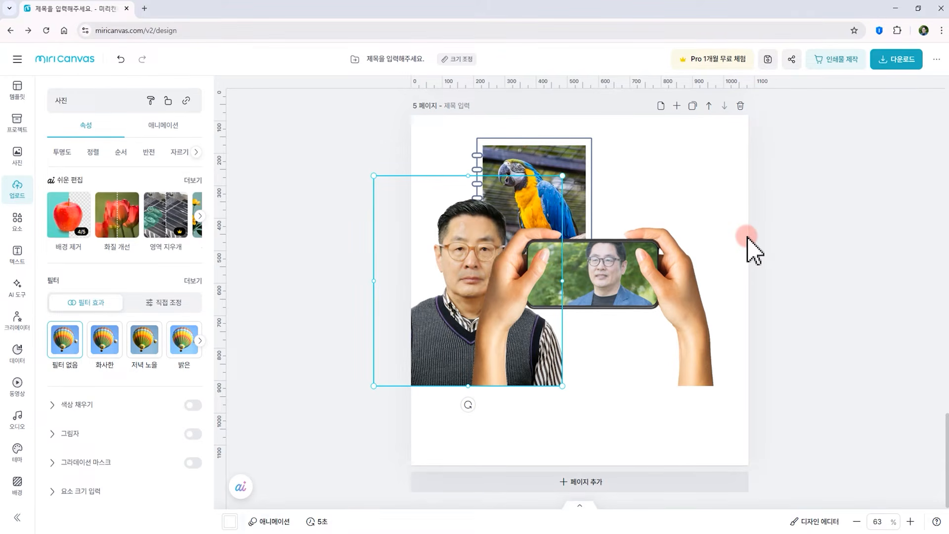
{"action": "key", "text": "ctrl+bracketright"}
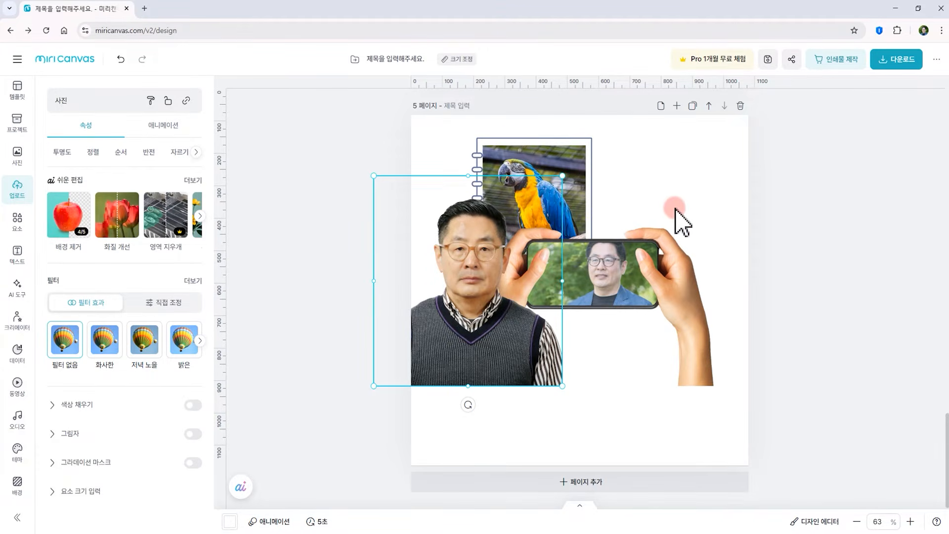
Select every element on the page and group them together
{"action": "left_click_drag", "start_coordinate": [351, 131], "coordinate": [734, 450]}
{"action": "right_click", "coordinate": [553, 258]}
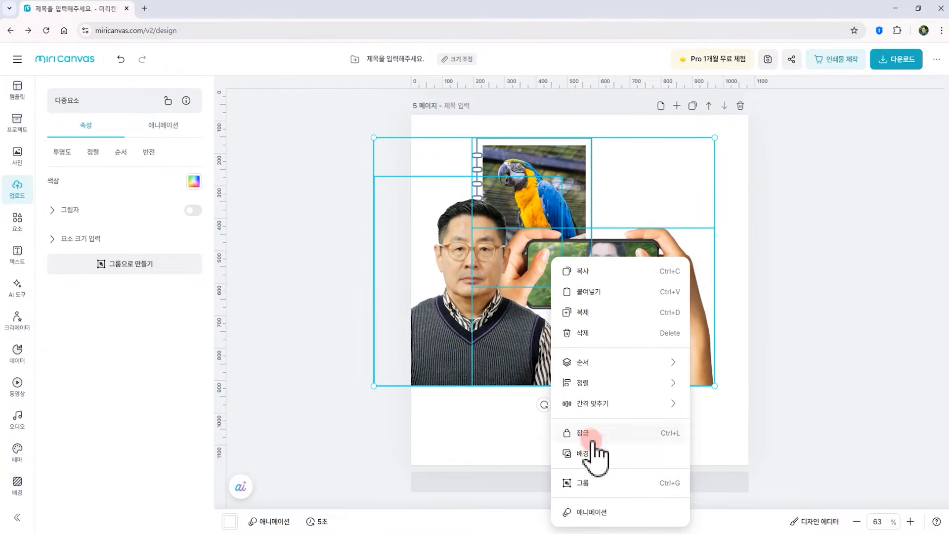
{"action": "left_click", "coordinate": [586, 485]}
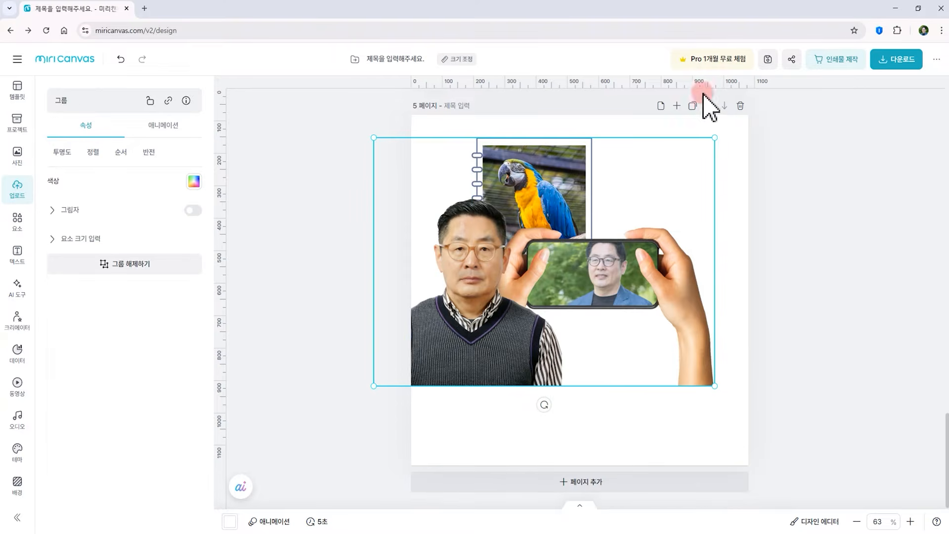
Shrink the group and move it toward the centre of the page
{"action": "left_click_drag", "start_coordinate": [713, 137], "coordinate": [564, 220]}
{"action": "left_click_drag", "start_coordinate": [488, 312], "coordinate": [575, 241]}
{"action": "left_click", "coordinate": [740, 246]}
Select the group and ungroup its elements
{"action": "left_click", "coordinate": [449, 256]}
{"action": "left_click", "coordinate": [537, 251]}
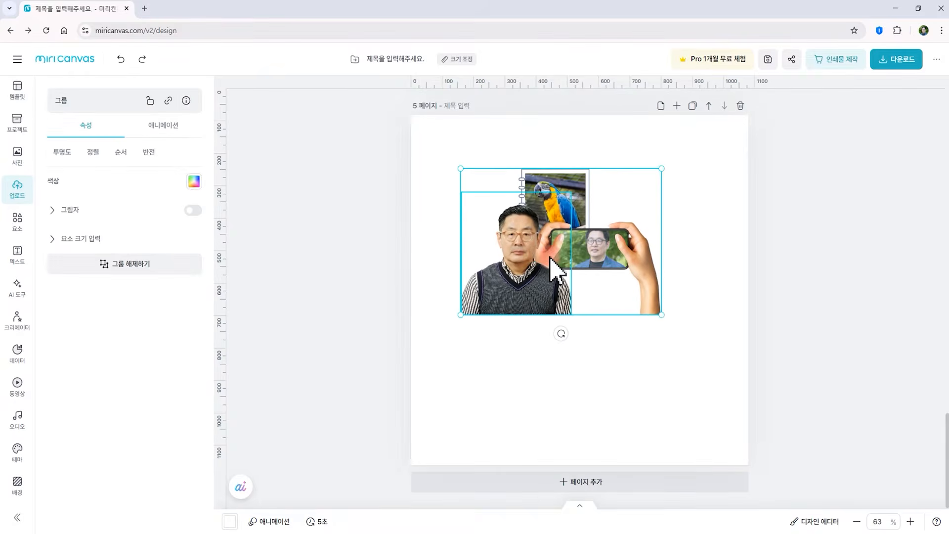
{"action": "right_click", "coordinate": [507, 296]}
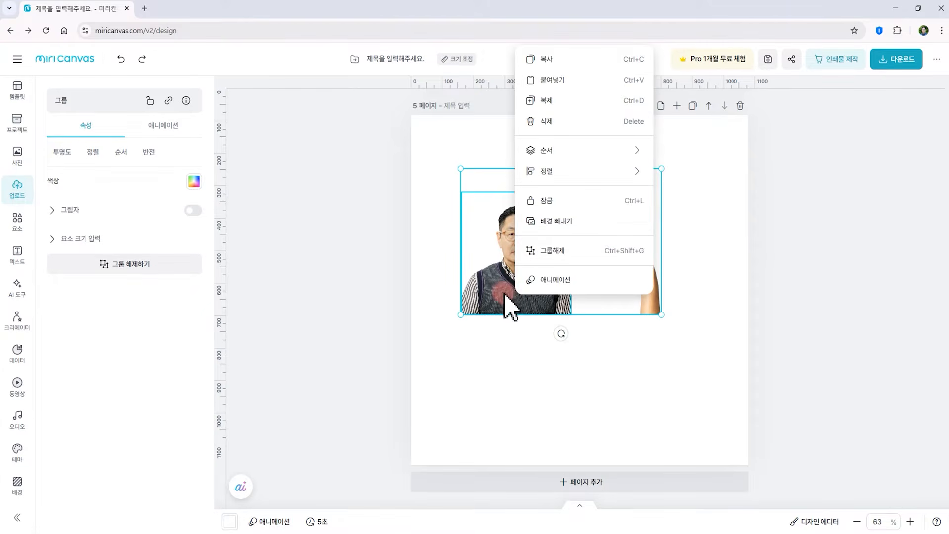
{"action": "left_click", "coordinate": [548, 251]}
{"action": "left_click", "coordinate": [687, 408]}
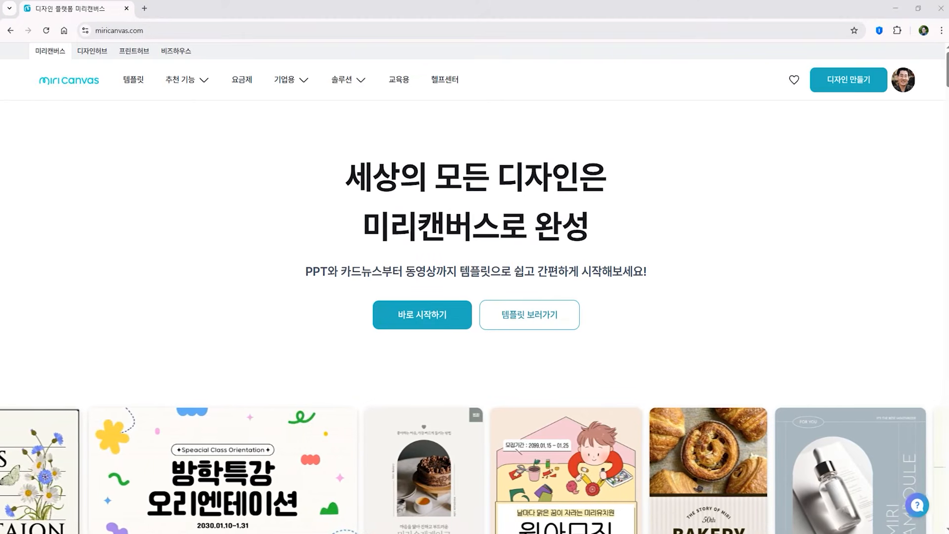
Start a new design and filter the templates to the Web card news category
{"action": "left_click", "coordinate": [426, 314]}
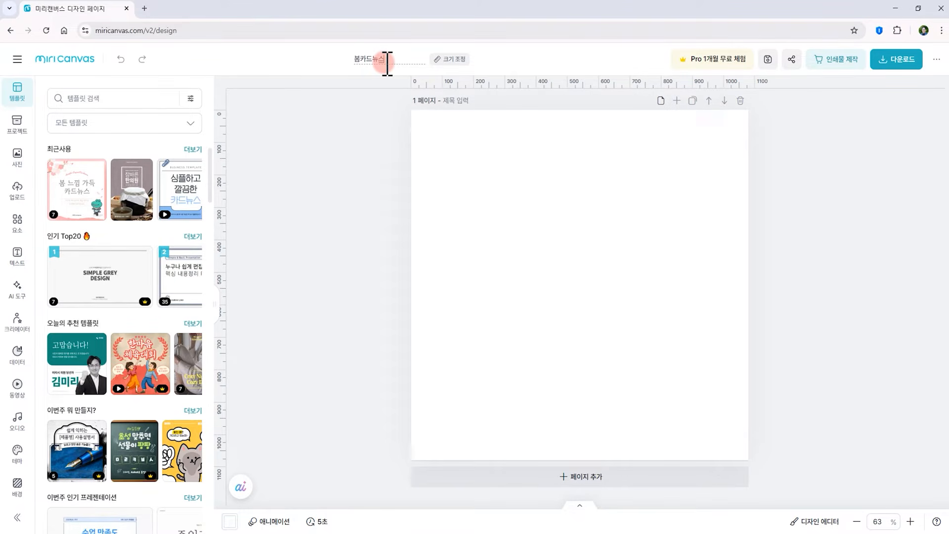
{"action": "left_click", "coordinate": [158, 123]}
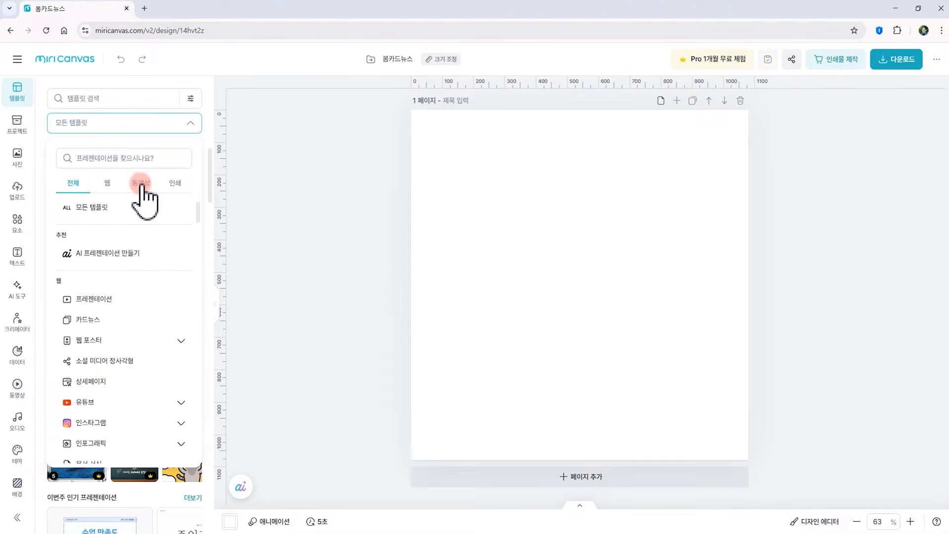
{"action": "left_click", "coordinate": [107, 183]}
{"action": "left_click", "coordinate": [90, 273]}
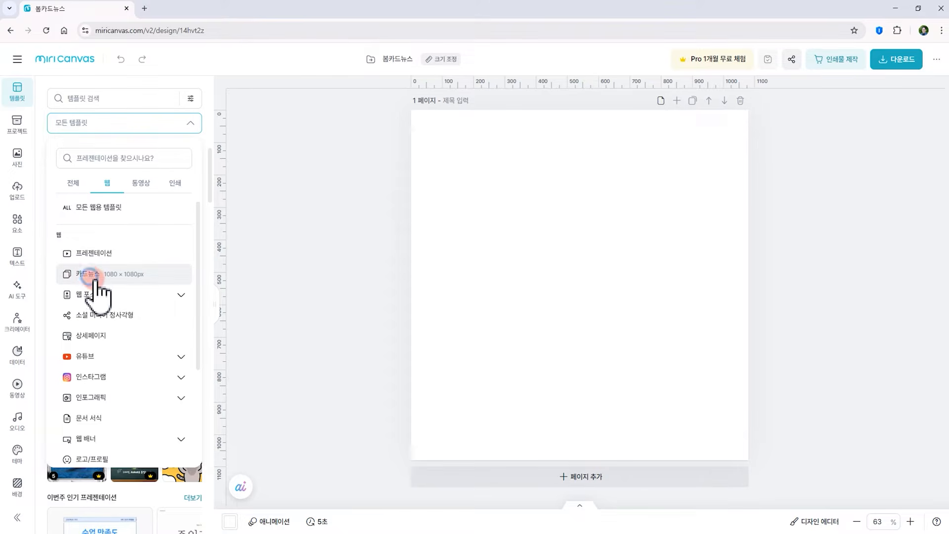
Search the card news templates for 봄
{"action": "scroll", "coordinate": [151, 366], "scroll_direction": "down", "scroll_amount": 5}
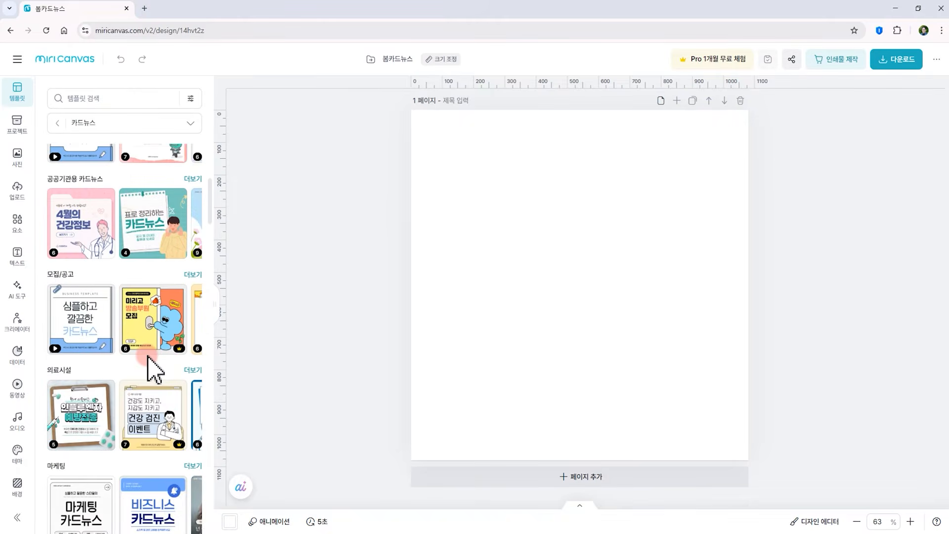
{"action": "scroll", "coordinate": [158, 366], "scroll_direction": "down", "scroll_amount": 2}
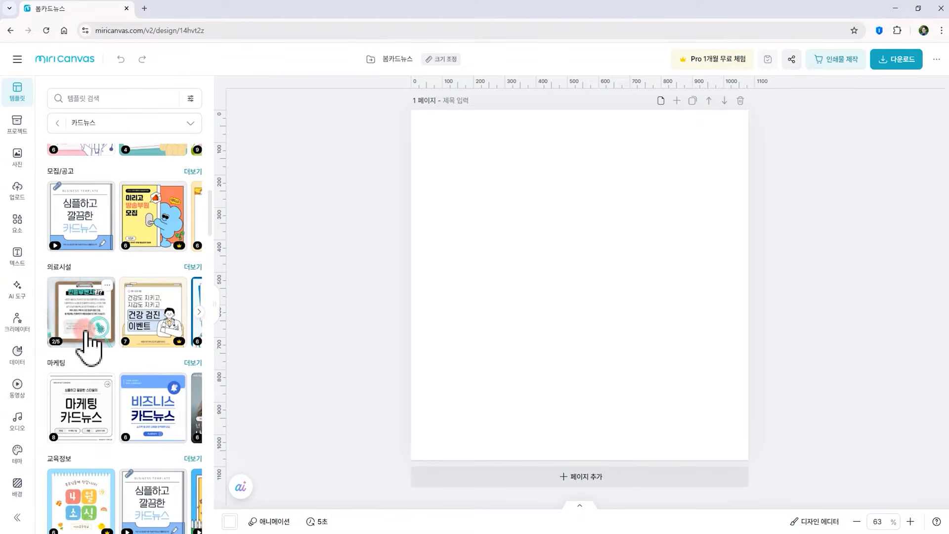
{"action": "left_click", "coordinate": [104, 97]}
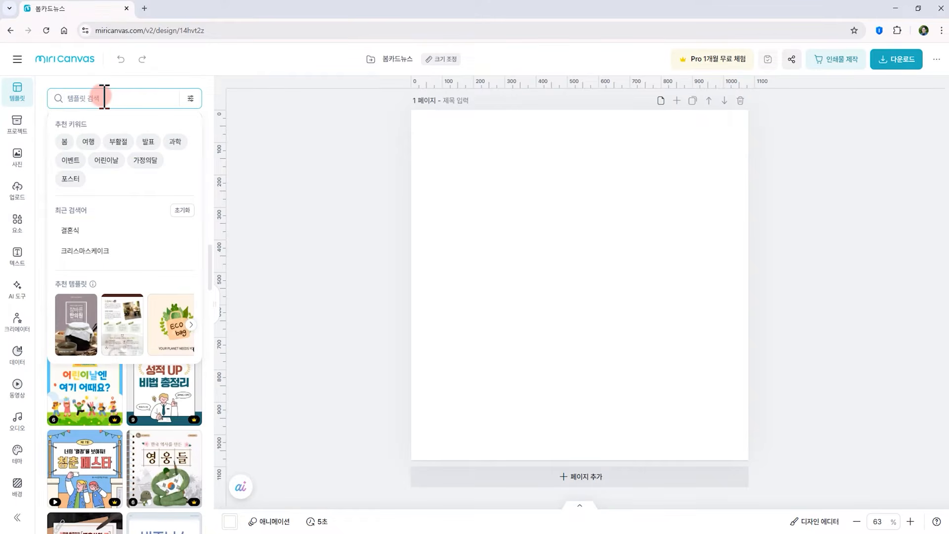
{"action": "type", "text": "봄"}
{"action": "key", "text": "Return"}
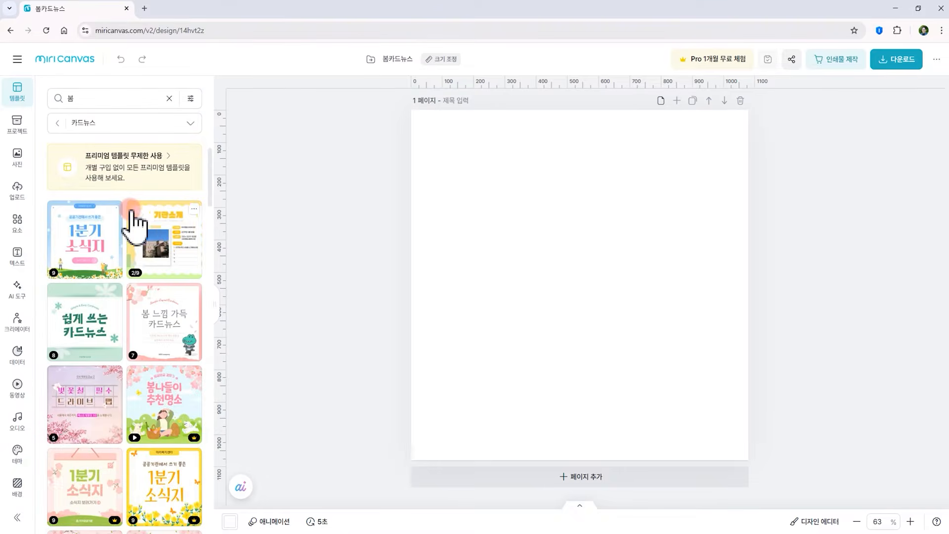
Apply the first page of the pink cherry-blossom Seoul spots template to the page
{"action": "scroll", "coordinate": [149, 232], "scroll_direction": "down", "scroll_amount": 4}
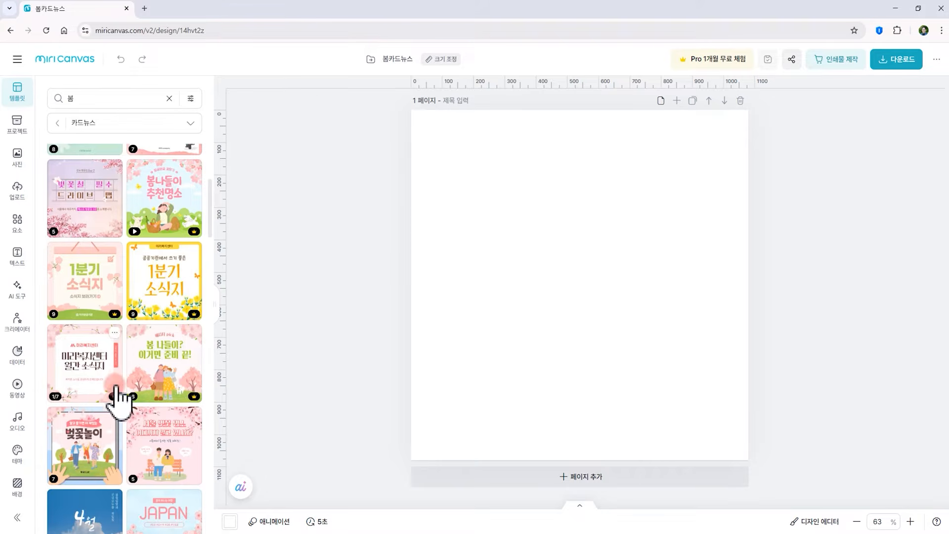
{"action": "scroll", "coordinate": [148, 379], "scroll_direction": "down", "scroll_amount": 2}
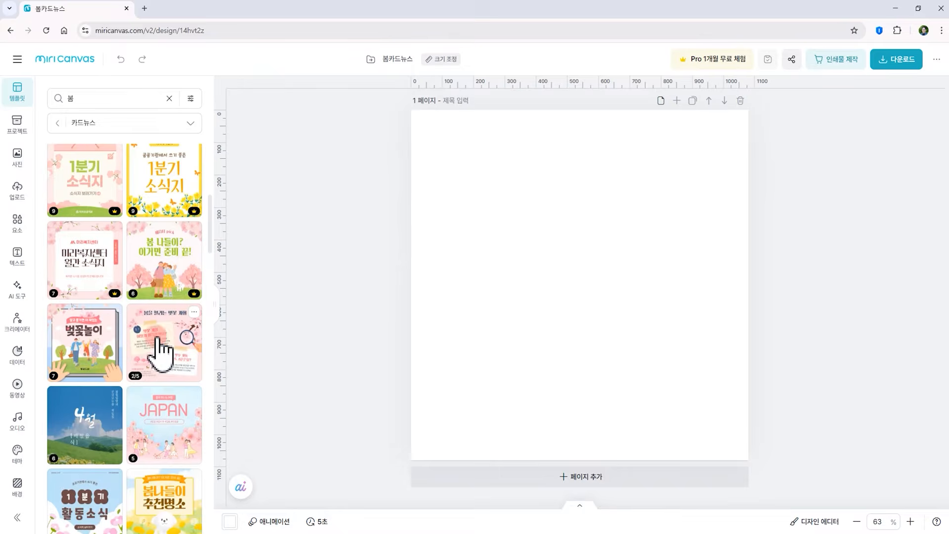
{"action": "left_click", "coordinate": [160, 349]}
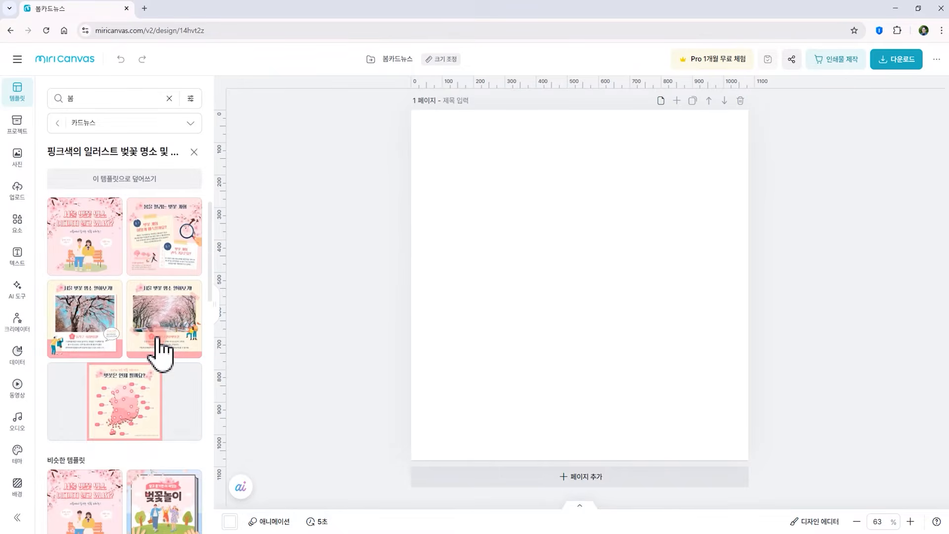
{"action": "left_click", "coordinate": [85, 237]}
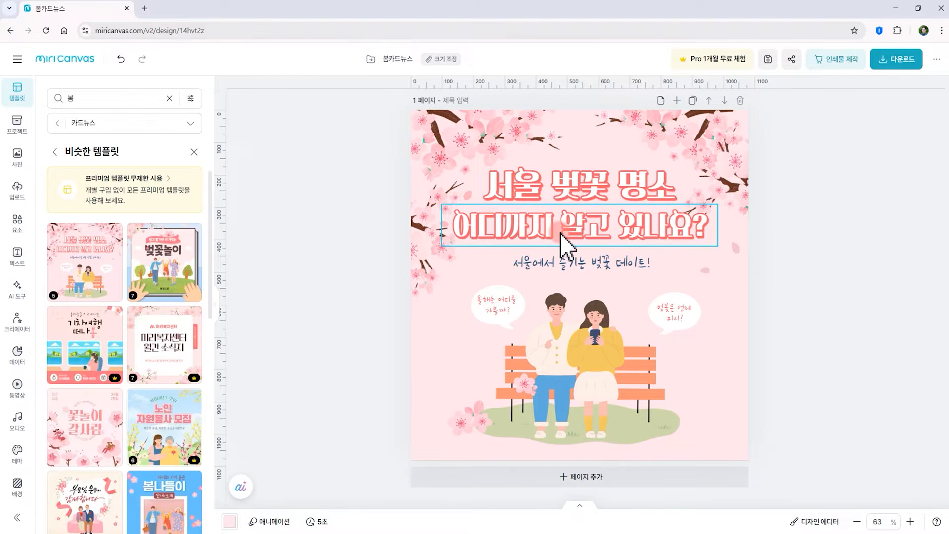
Change the first title line to 서울공원에서
{"action": "left_click", "coordinate": [660, 196]}
{"action": "type", "text": "서울공우ㄴ에서"}
Change the second title line to 벚꽃놀이 합시다
{"action": "double_click", "coordinate": [583, 233]}
{"action": "type", "text": "버ㅈ꽃놀이 합시다"}
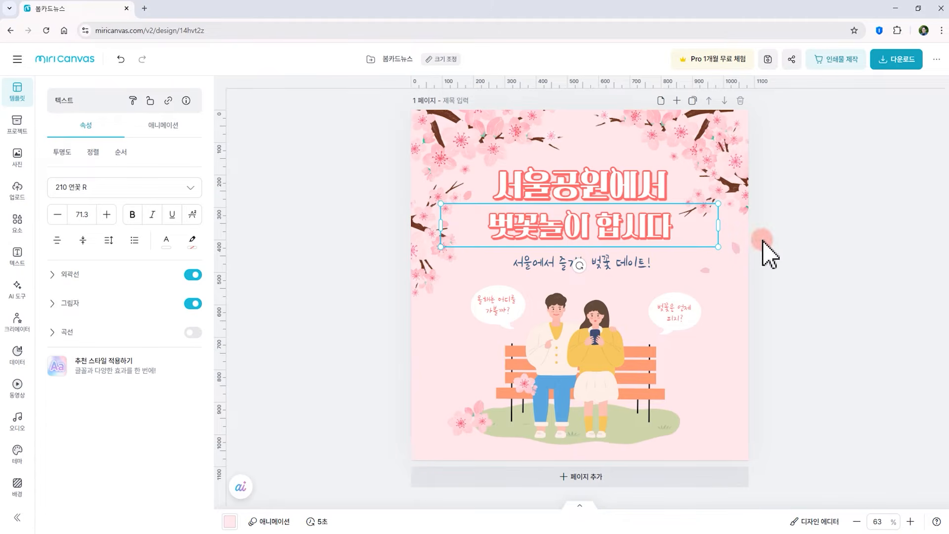
{"action": "left_click", "coordinate": [801, 249]}
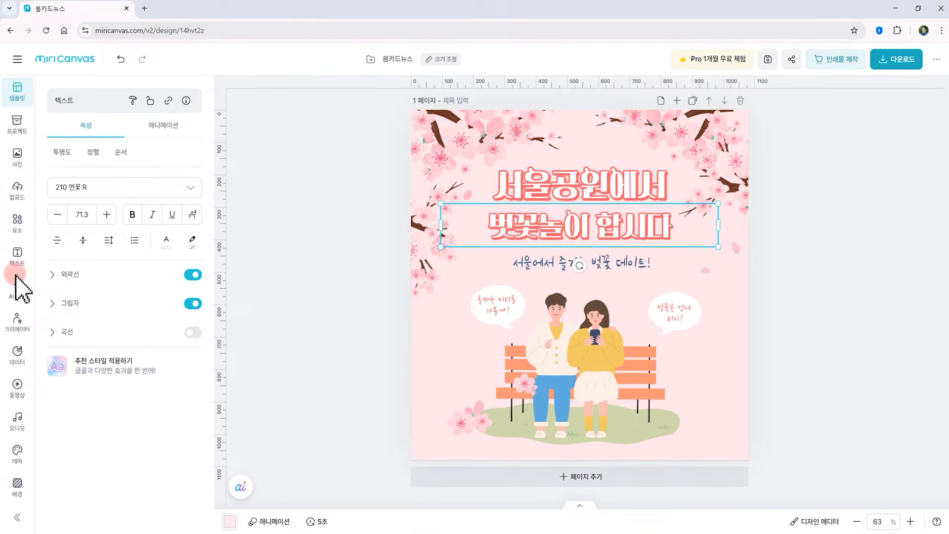
Search the illustration elements for 꽃
{"action": "left_click", "coordinate": [17, 231]}
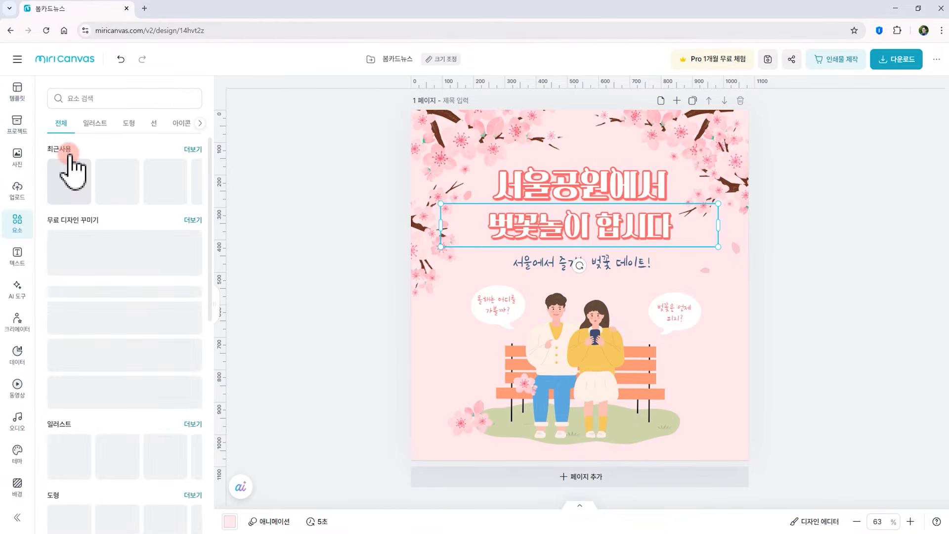
{"action": "left_click", "coordinate": [92, 124]}
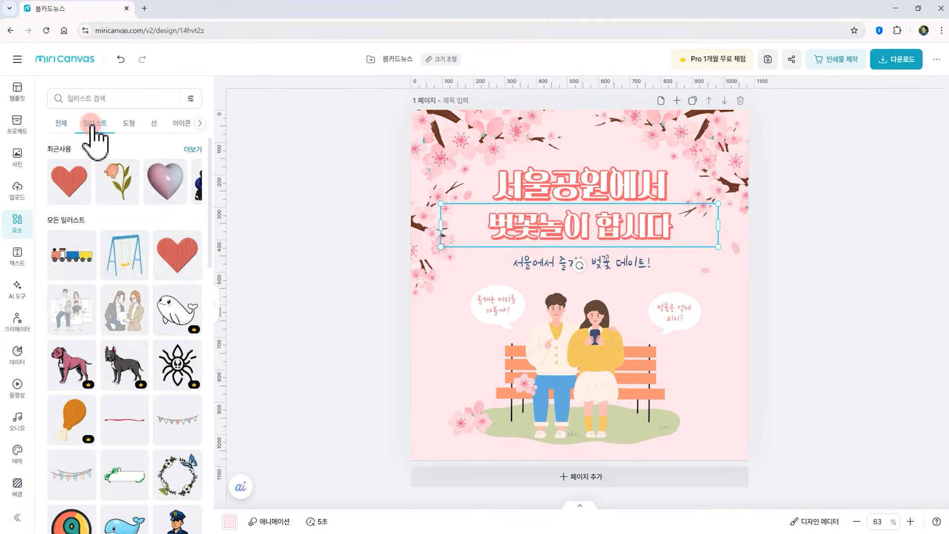
{"action": "left_click", "coordinate": [81, 95]}
{"action": "type", "text": "꽃"}
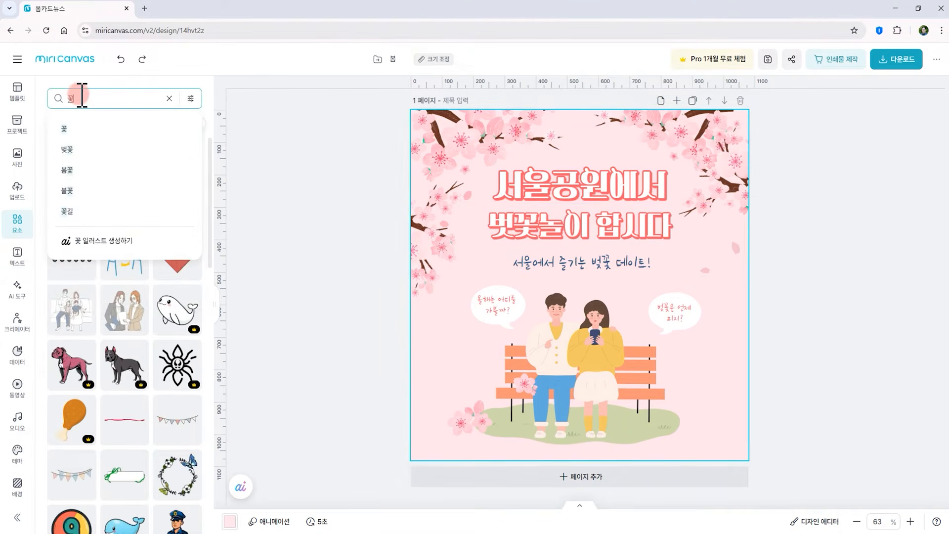
{"action": "key", "text": "Return"}
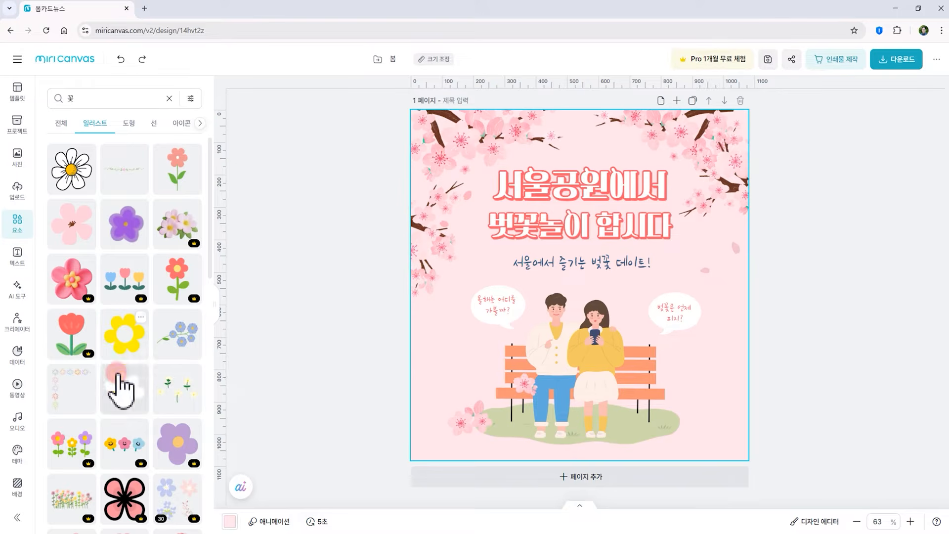
{"action": "left_click_drag", "start_coordinate": [70, 447], "coordinate": [730, 415]}
{"action": "left_click_drag", "start_coordinate": [832, 339], "coordinate": [732, 404]}
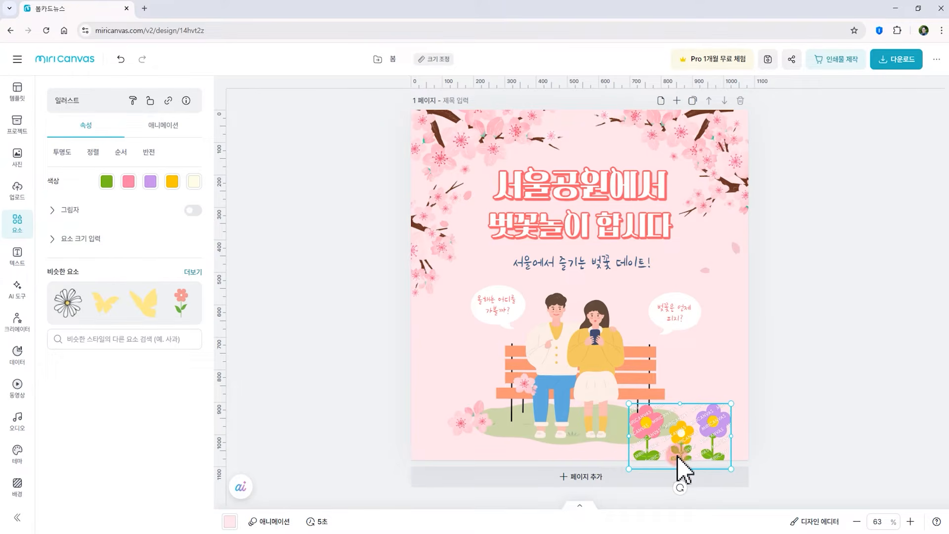
{"action": "key", "text": "Delete"}
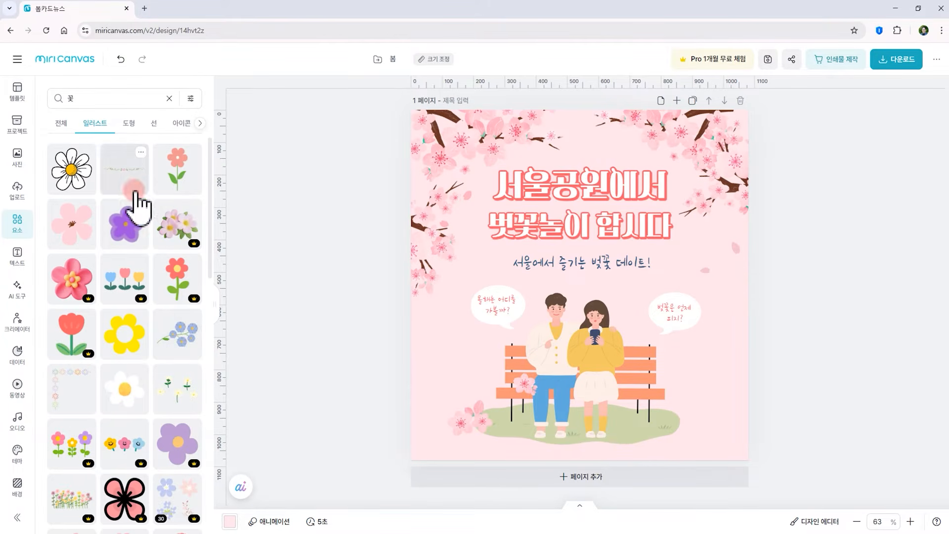
Add a red tulip illustration and place it at the lower right of the page
{"action": "scroll", "coordinate": [95, 282], "scroll_direction": "down", "scroll_amount": 10}
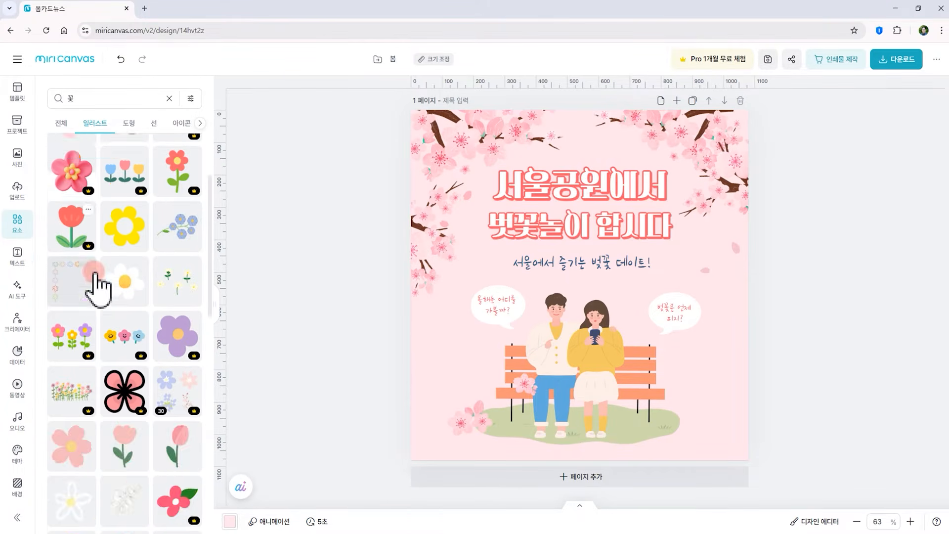
{"action": "left_click_drag", "start_coordinate": [130, 430], "coordinate": [715, 394]}
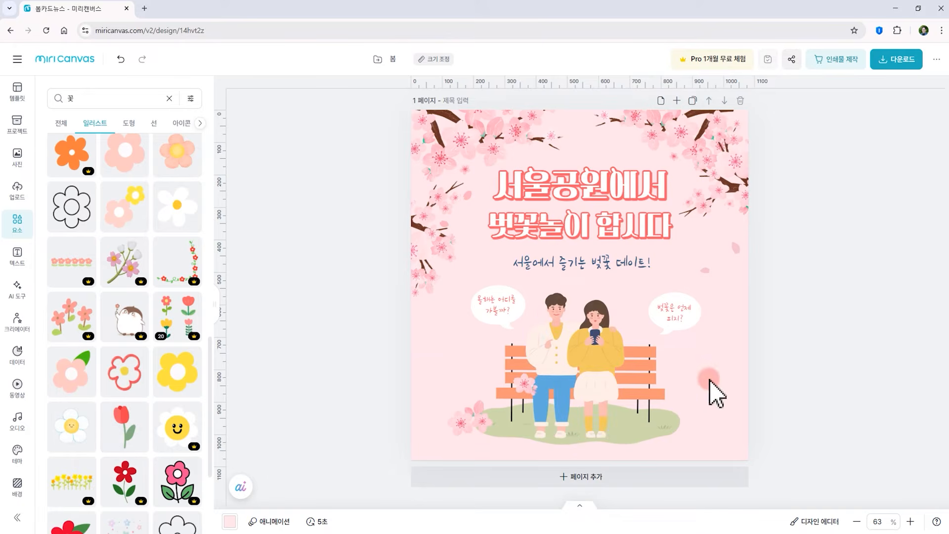
{"action": "left_click_drag", "start_coordinate": [742, 275], "coordinate": [676, 407]}
{"action": "left_click_drag", "start_coordinate": [656, 446], "coordinate": [671, 407]}
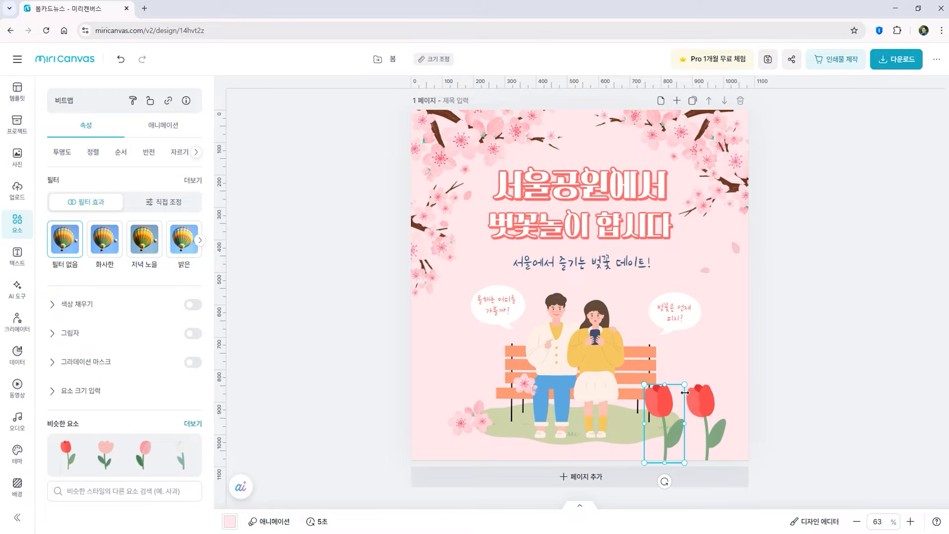
Duplicate the tulip and place the copy to its left
{"action": "key", "text": "ctrl+d"}
{"action": "left_click_drag", "start_coordinate": [668, 406], "coordinate": [617, 405]}
{"action": "left_click", "coordinate": [662, 407], "text": "shift"}
{"action": "left_click", "coordinate": [709, 406], "text": "shift"}
{"action": "left_click", "coordinate": [778, 389]}
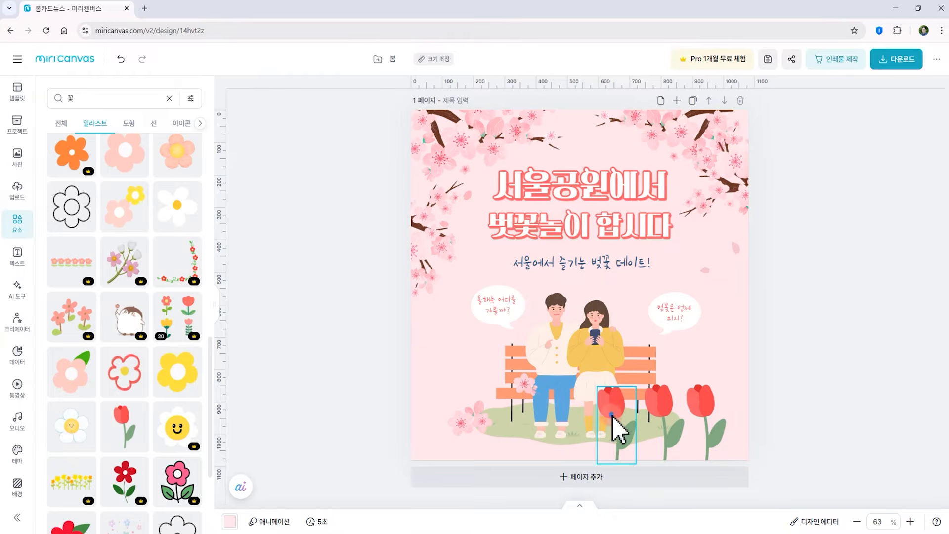
Select all three tulips and shrink them together
{"action": "left_click", "coordinate": [629, 419]}
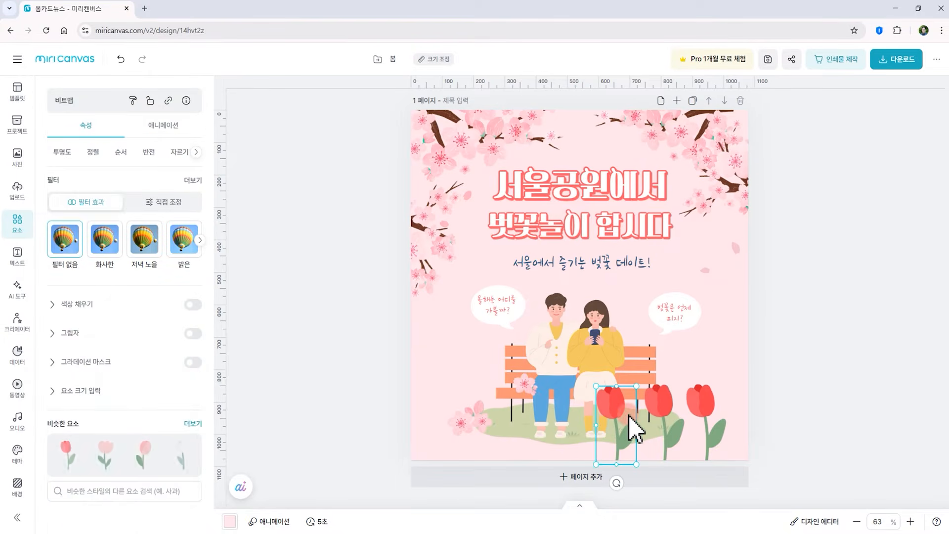
{"action": "left_click", "coordinate": [665, 443], "text": "shift"}
{"action": "left_click", "coordinate": [708, 437], "text": "shift"}
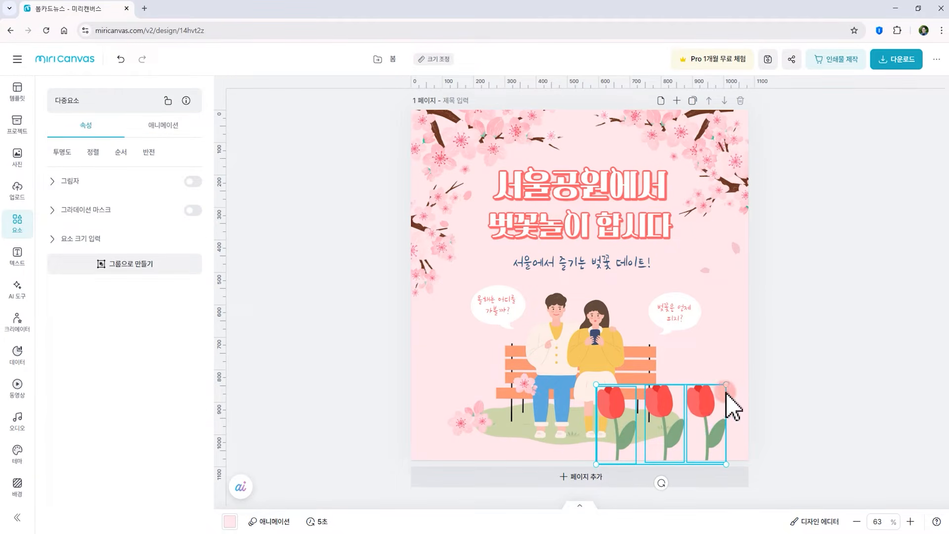
{"action": "left_click_drag", "start_coordinate": [728, 384], "coordinate": [708, 435]}
{"action": "left_click", "coordinate": [772, 429]}
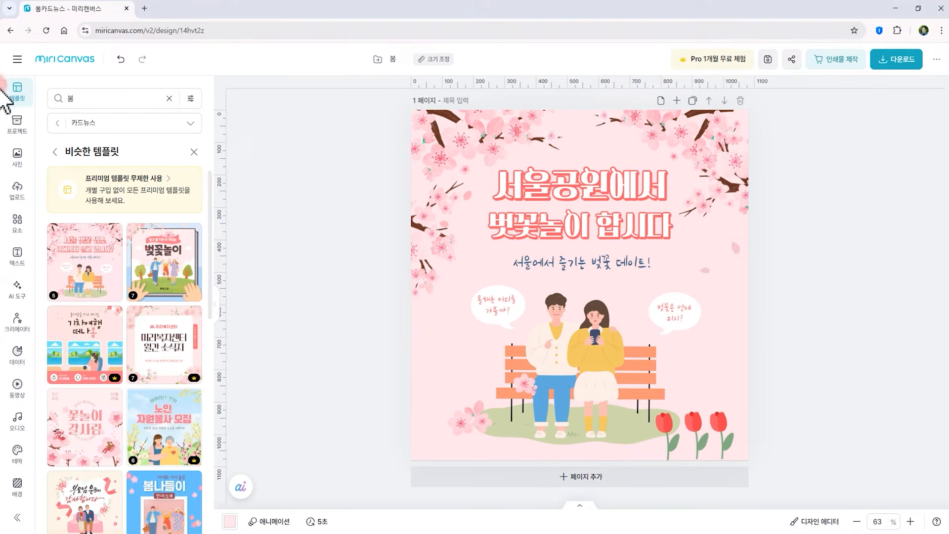
Apply the 튀기기 text animation to the first title line
{"action": "left_click", "coordinate": [546, 198]}
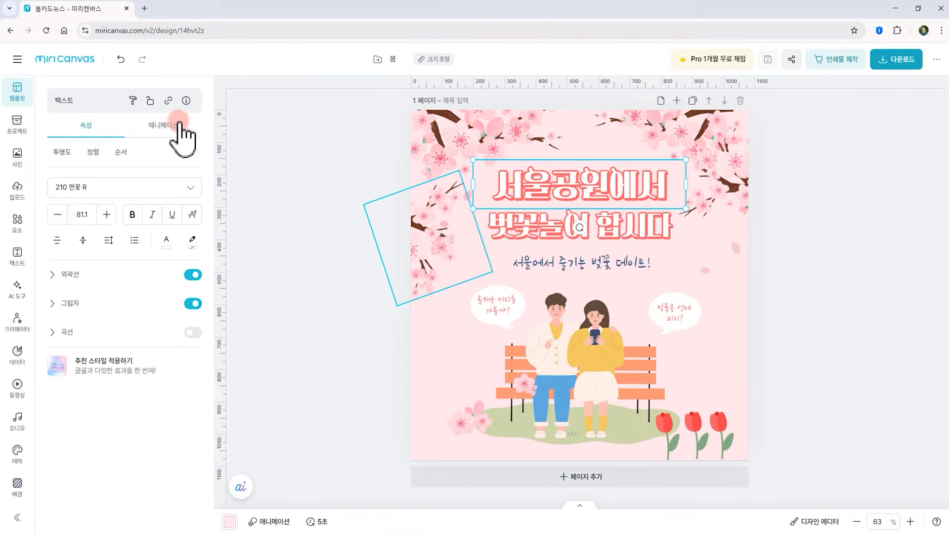
{"action": "left_click", "coordinate": [236, 122]}
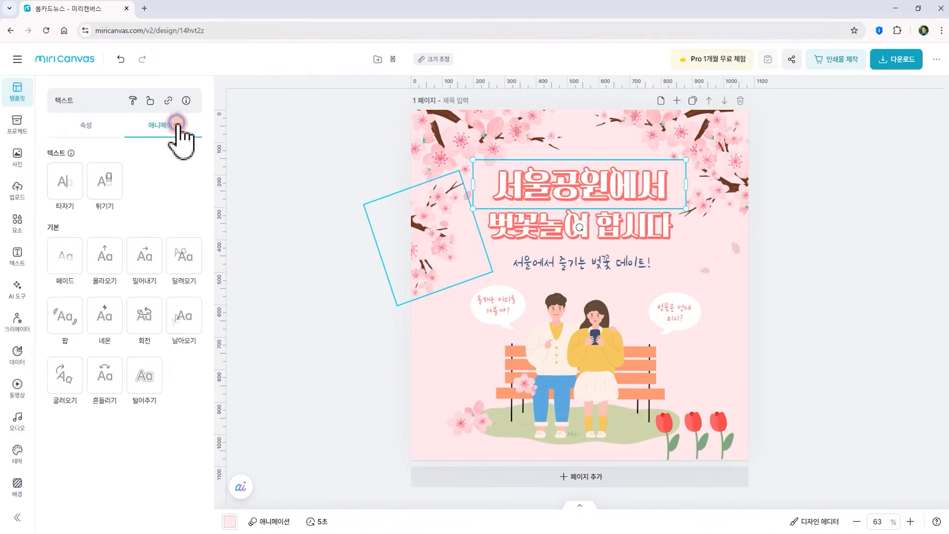
{"action": "left_click", "coordinate": [74, 176]}
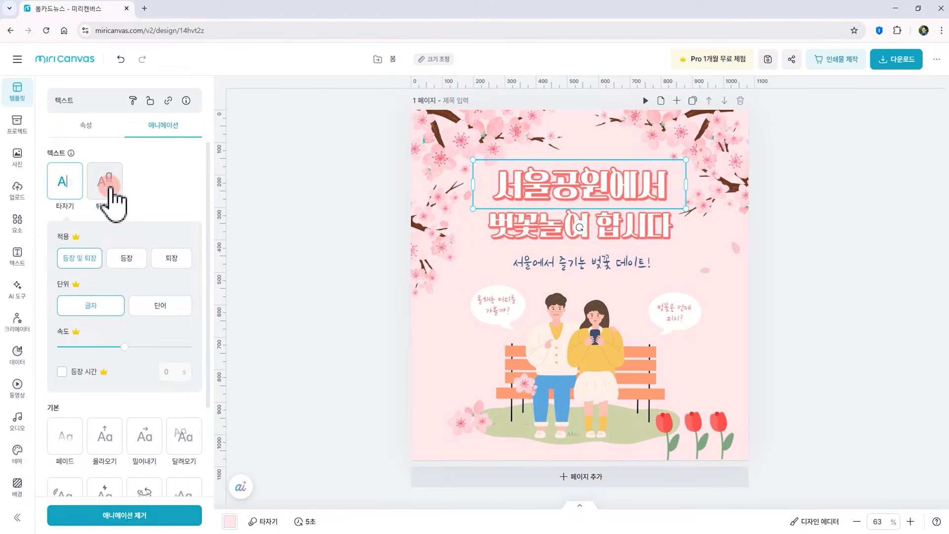
{"action": "left_click", "coordinate": [110, 191]}
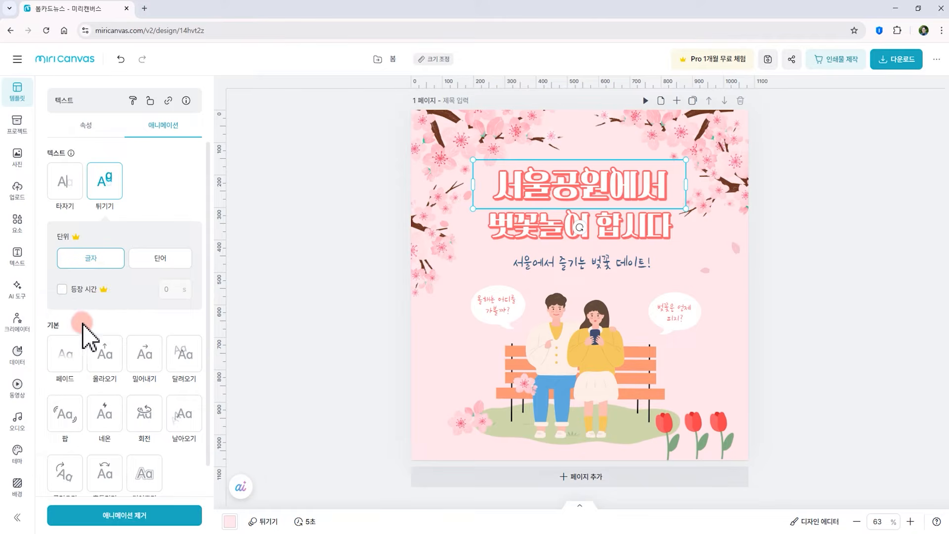
Try out several basic text animations on the first title line and apply 회전
{"action": "scroll", "coordinate": [107, 341], "scroll_direction": "down", "scroll_amount": 1}
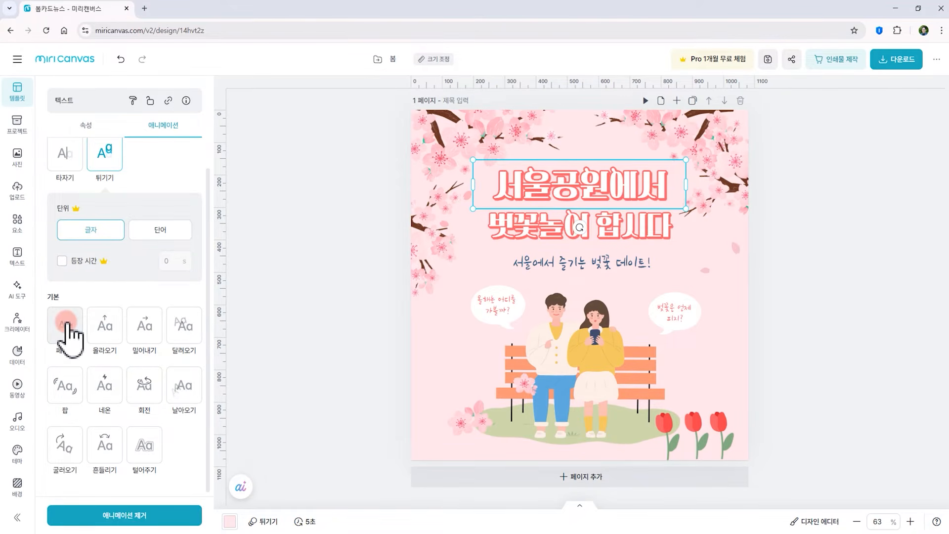
{"action": "left_click", "coordinate": [66, 322]}
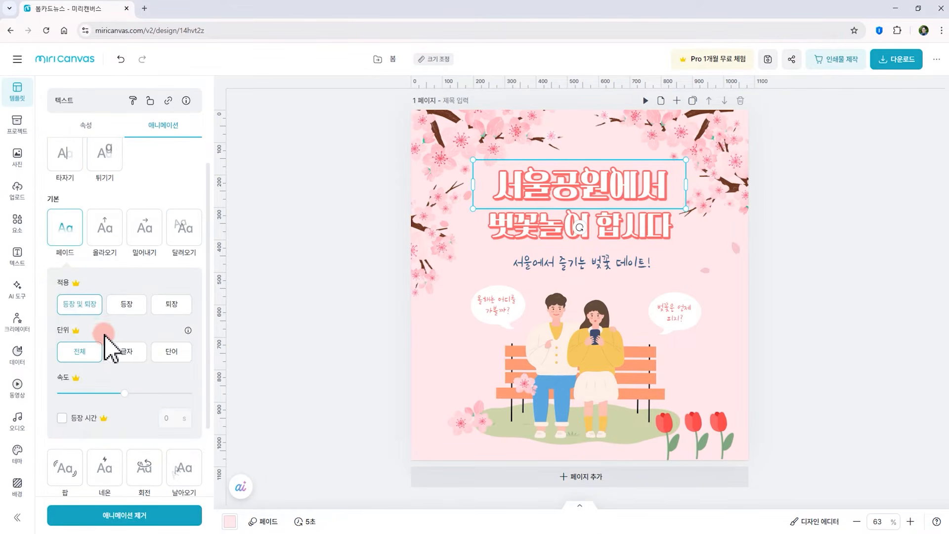
{"action": "left_click", "coordinate": [103, 231]}
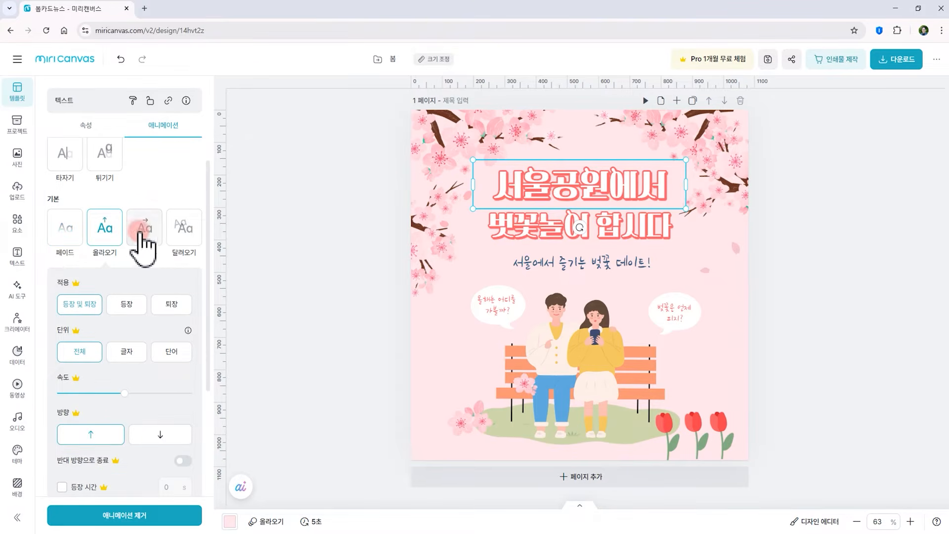
{"action": "left_click", "coordinate": [144, 230]}
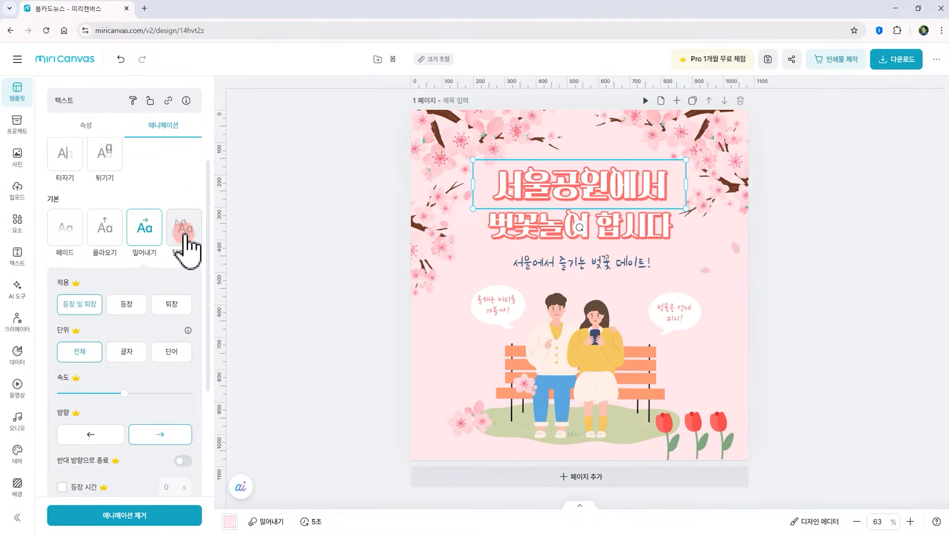
{"action": "left_click", "coordinate": [185, 231]}
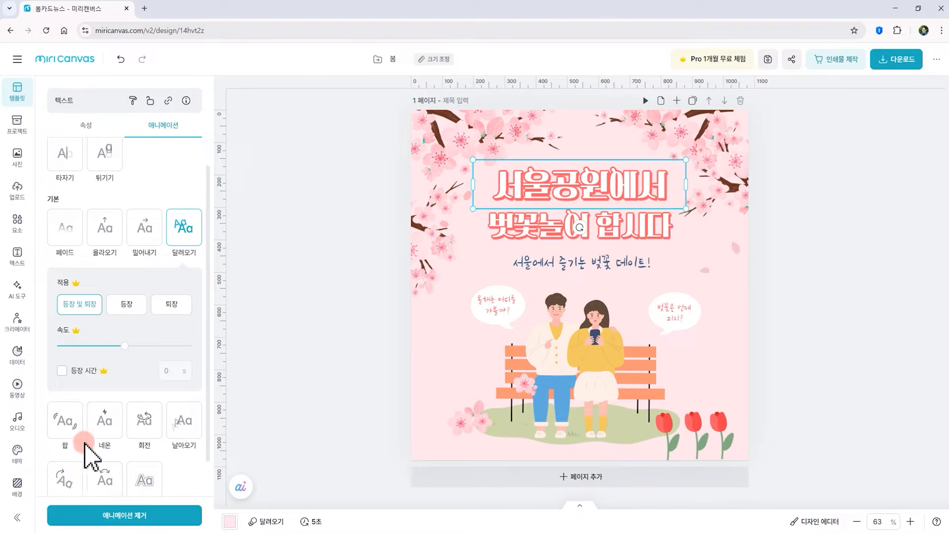
{"action": "scroll", "coordinate": [75, 443], "scroll_direction": "down", "scroll_amount": 1}
{"action": "left_click", "coordinate": [64, 404]}
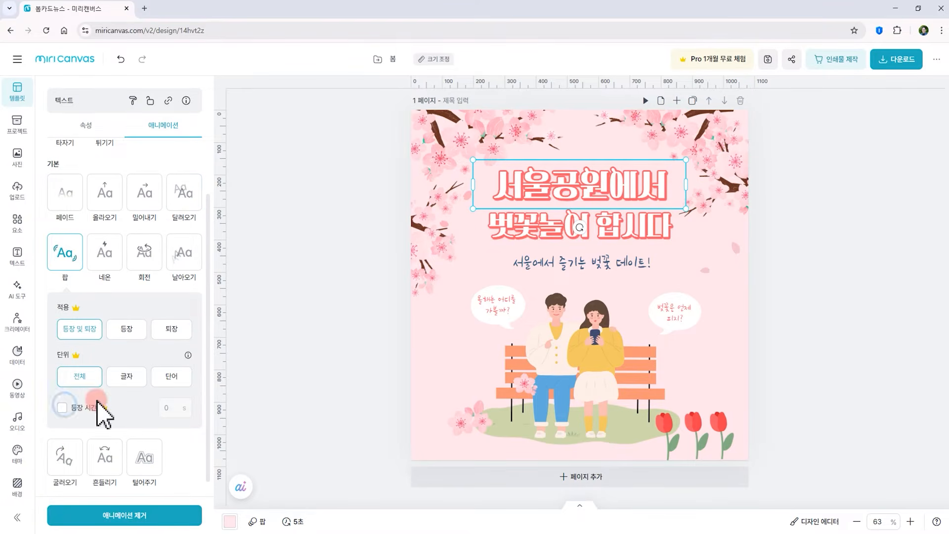
{"action": "left_click", "coordinate": [104, 253]}
{"action": "left_click", "coordinate": [144, 254]}
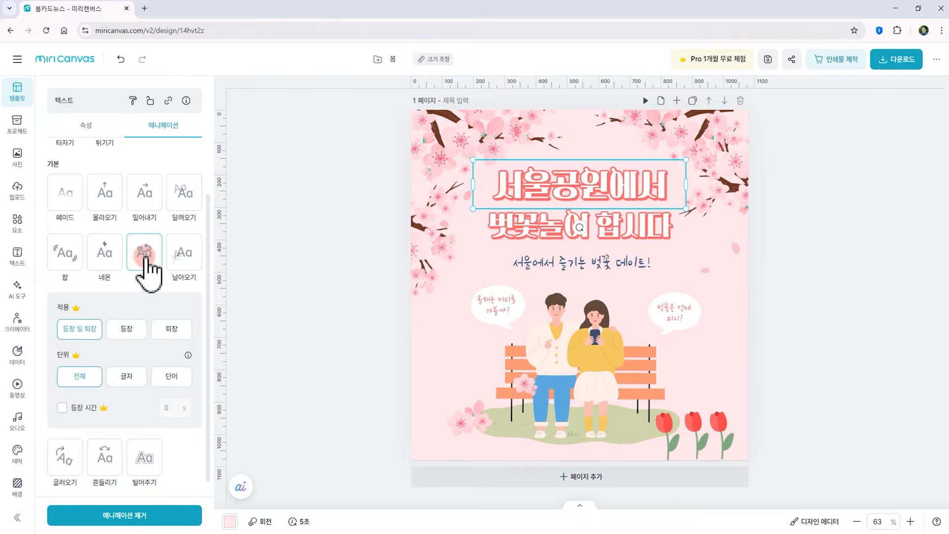
{"action": "left_click", "coordinate": [181, 262]}
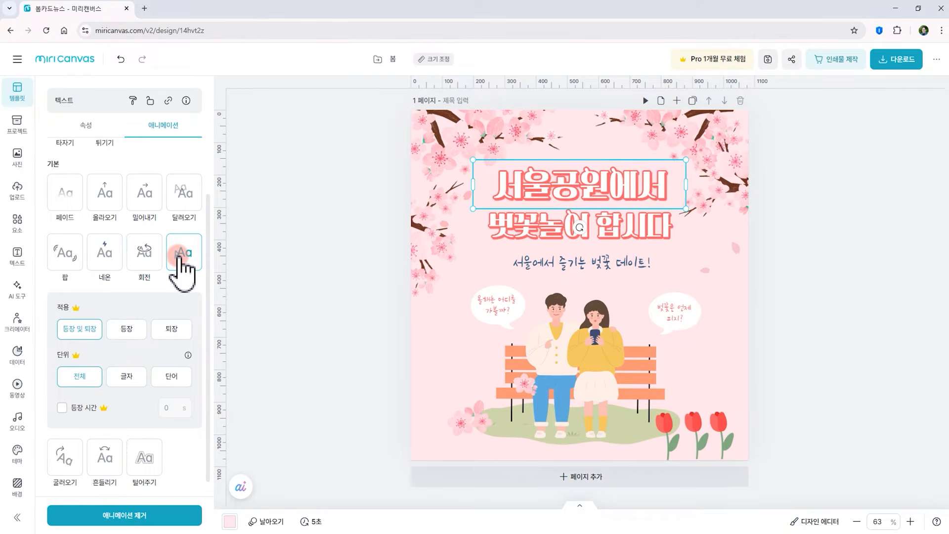
{"action": "left_click", "coordinate": [150, 255]}
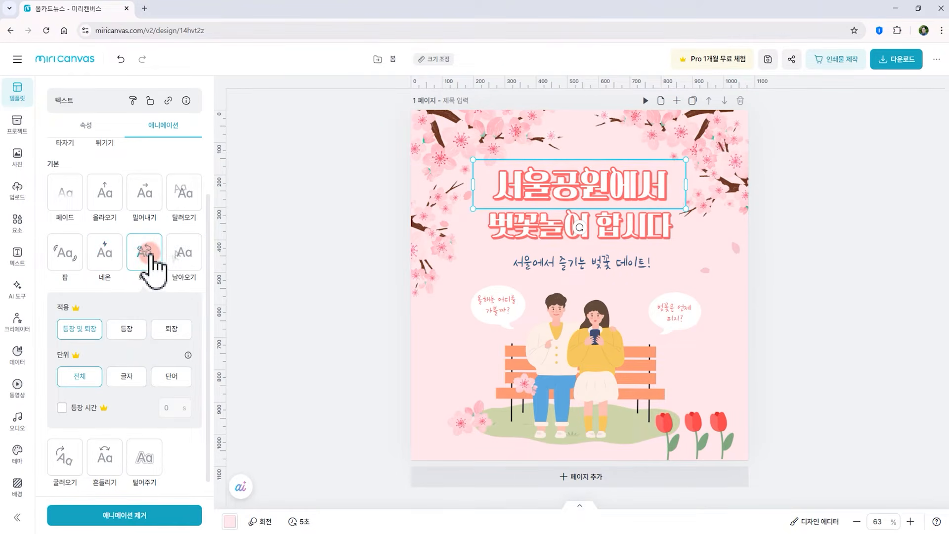
Select the second title line and apply the 흔들리기 animation to it
{"action": "left_click", "coordinate": [515, 238]}
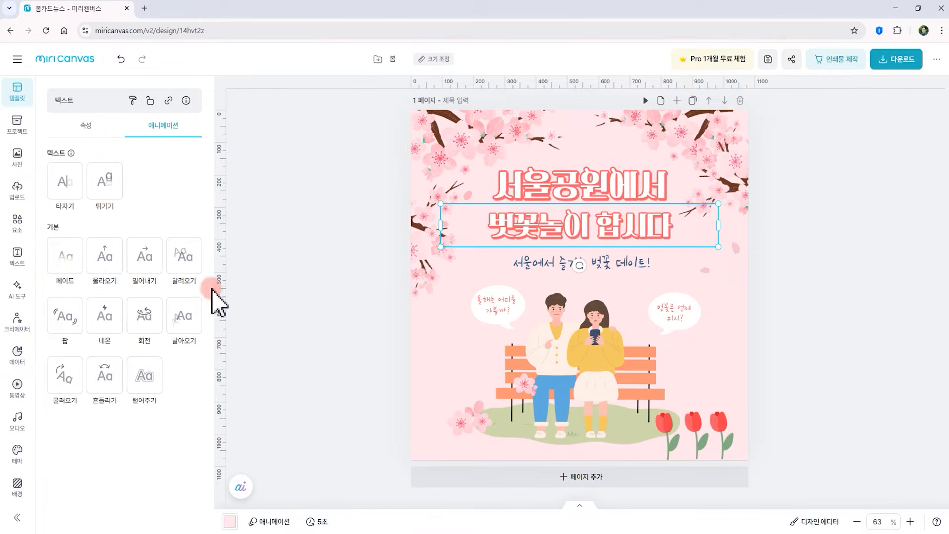
{"action": "left_click", "coordinate": [179, 316]}
{"action": "left_click", "coordinate": [104, 382]}
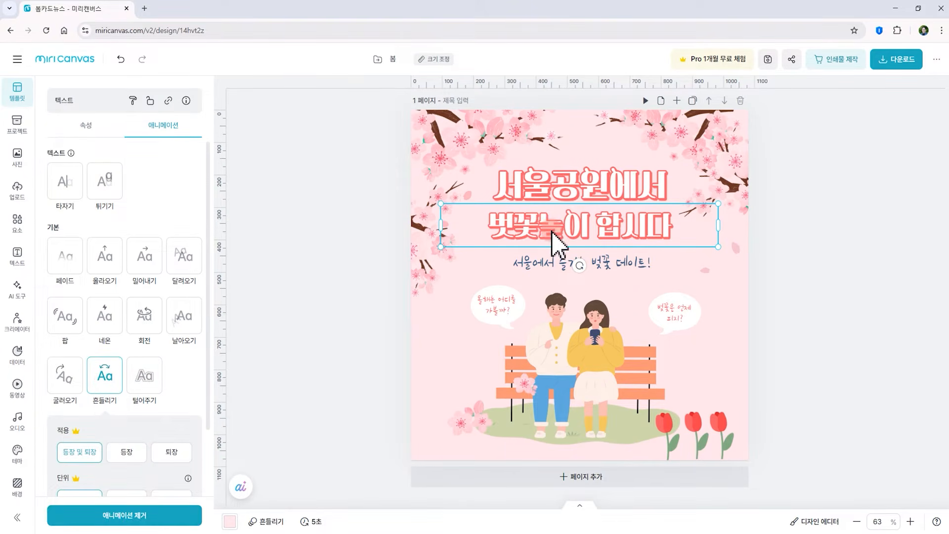
{"action": "scroll", "coordinate": [97, 393], "scroll_direction": "down", "scroll_amount": 2}
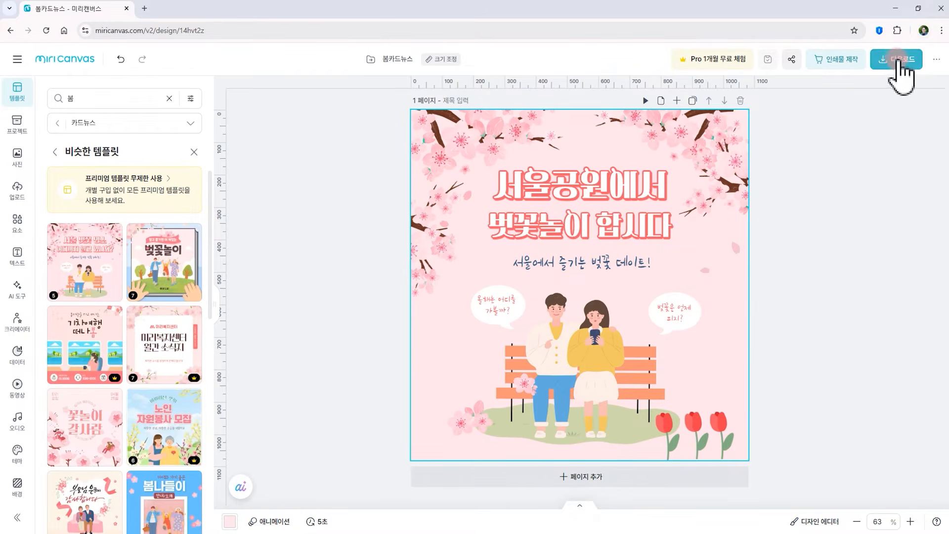
Download the design as a GIF file and show the downloaded file in its folder
{"action": "left_click", "coordinate": [898, 59]}
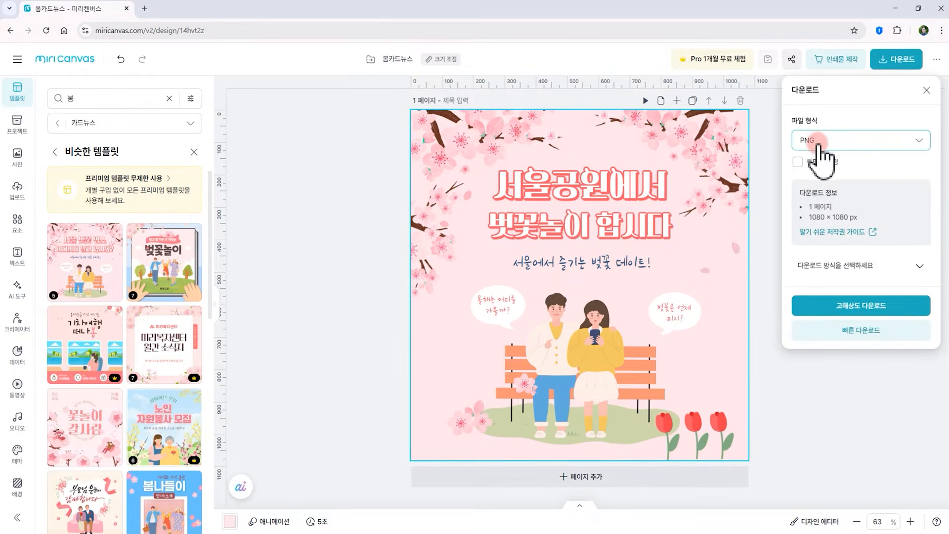
{"action": "left_click", "coordinate": [823, 145]}
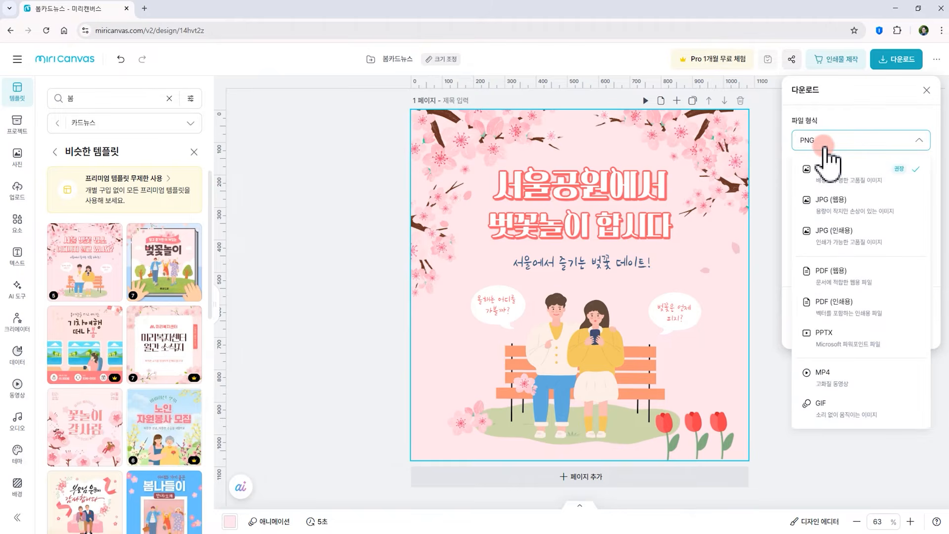
{"action": "left_click", "coordinate": [836, 406]}
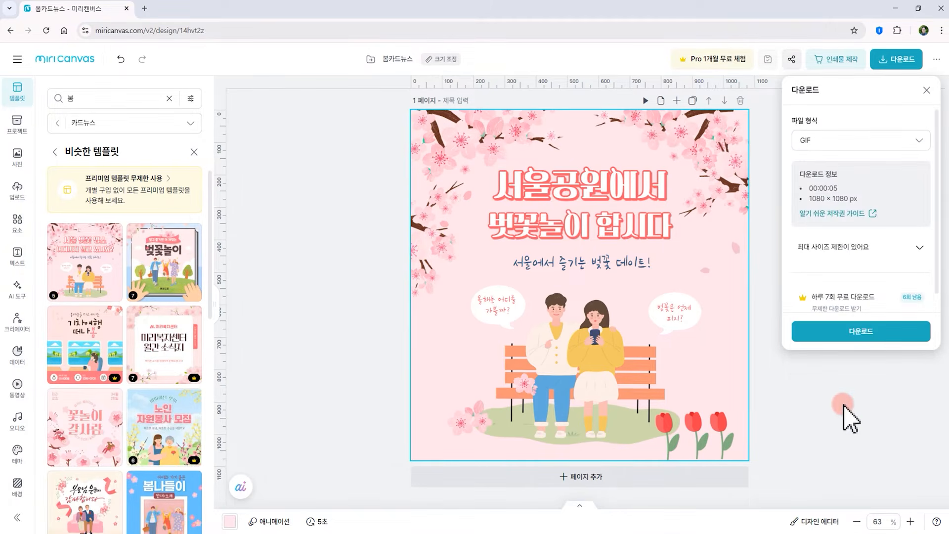
{"action": "left_click", "coordinate": [835, 330]}
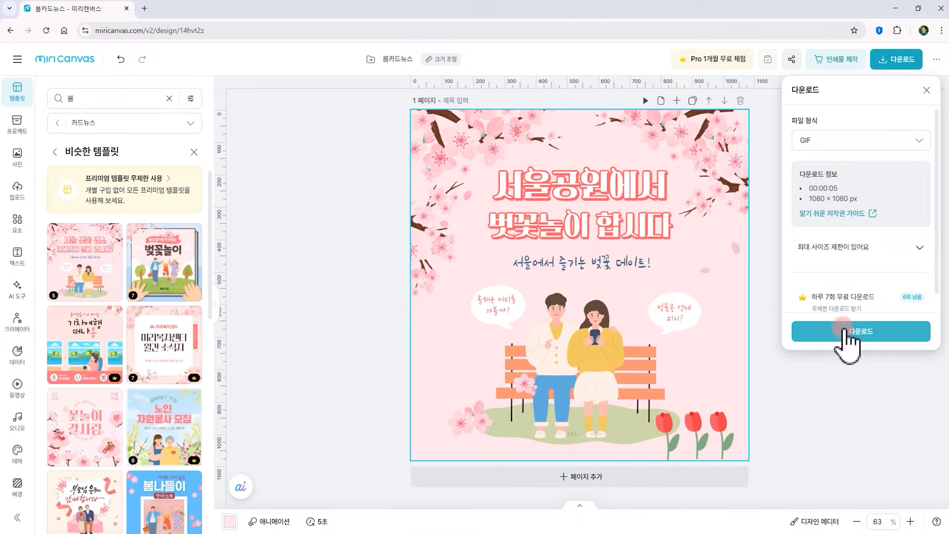
{"action": "left_click", "coordinate": [862, 333]}
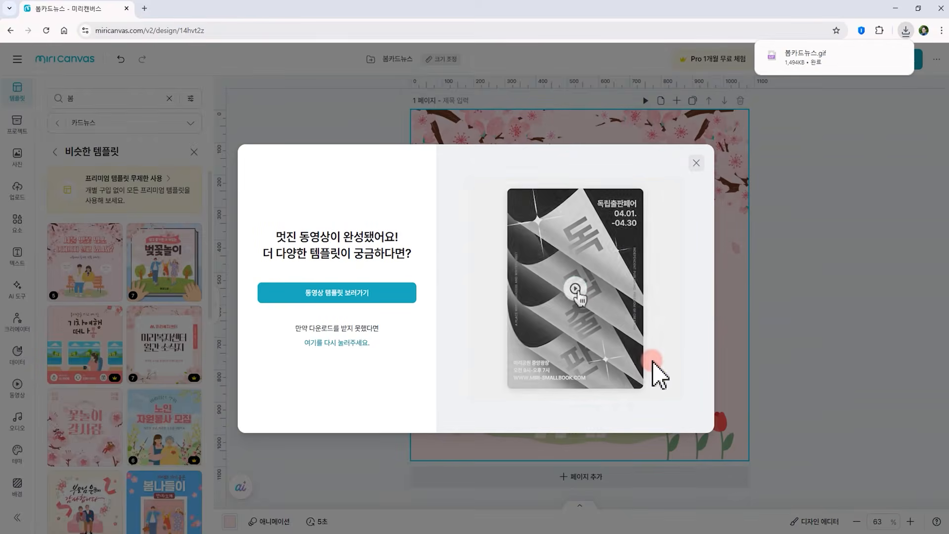
{"action": "mouse_move", "coordinate": [811, 57]}
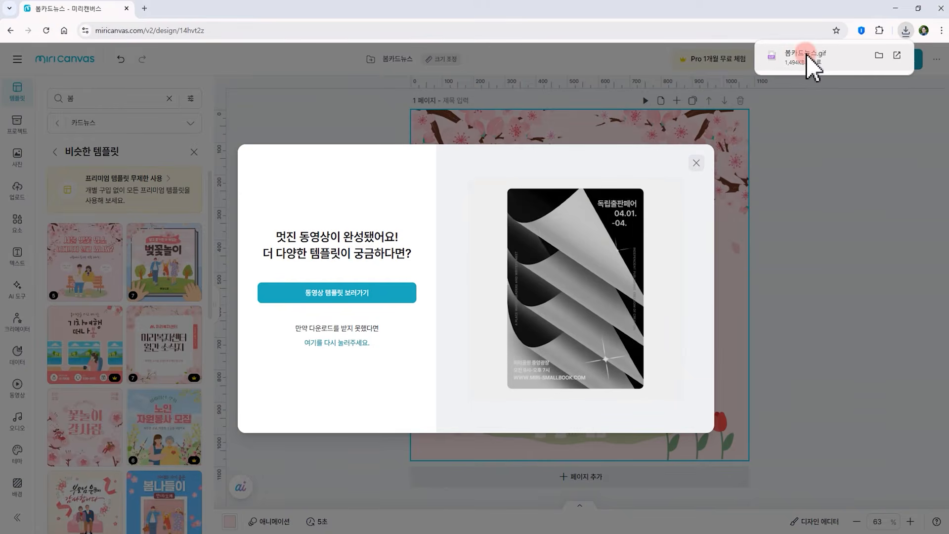
{"action": "left_click", "coordinate": [878, 57]}
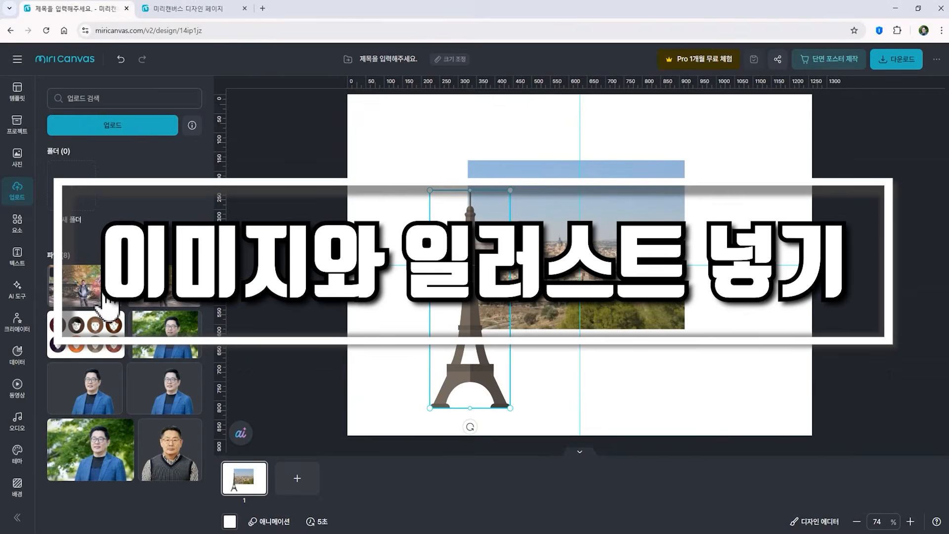
Start a new design and resize it to a landscape web poster of 1260 × 891 px
{"action": "left_click", "coordinate": [99, 292]}
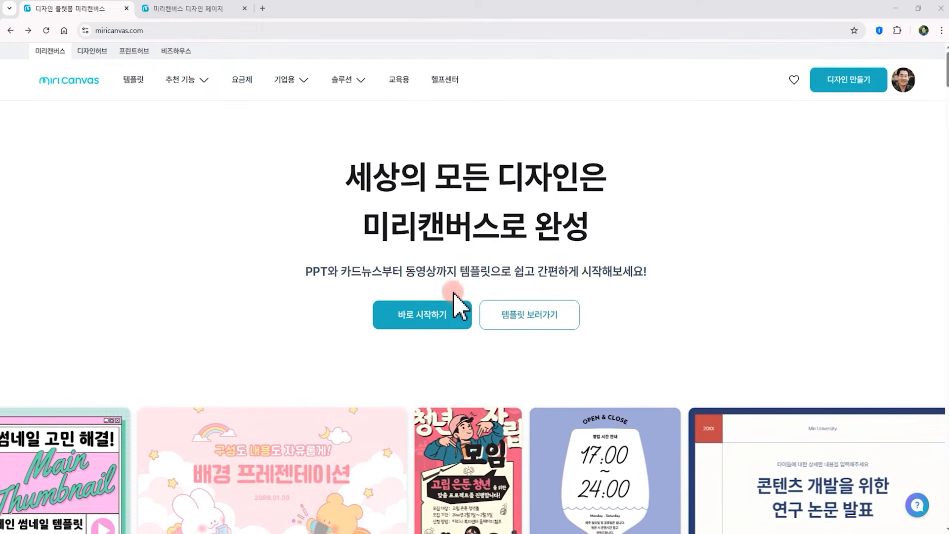
{"action": "left_click", "coordinate": [423, 317]}
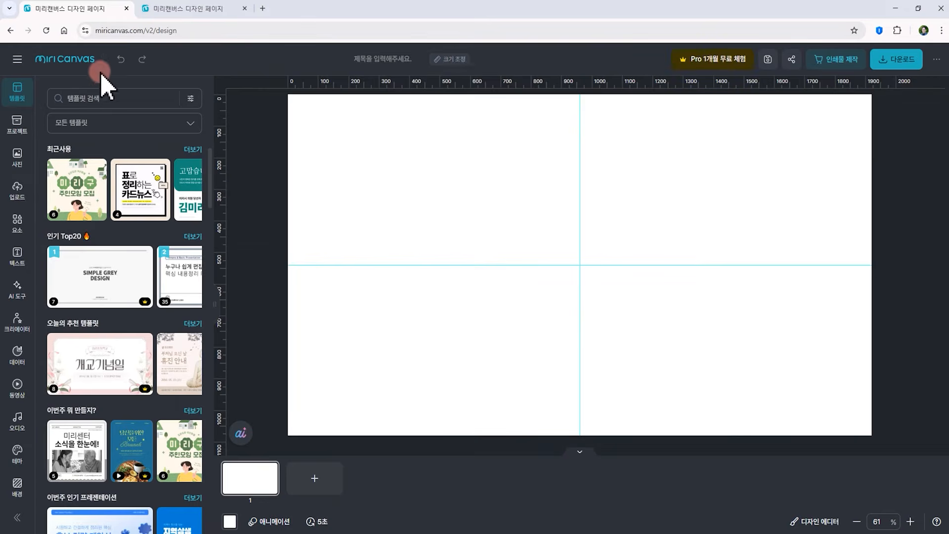
{"action": "left_click", "coordinate": [460, 67]}
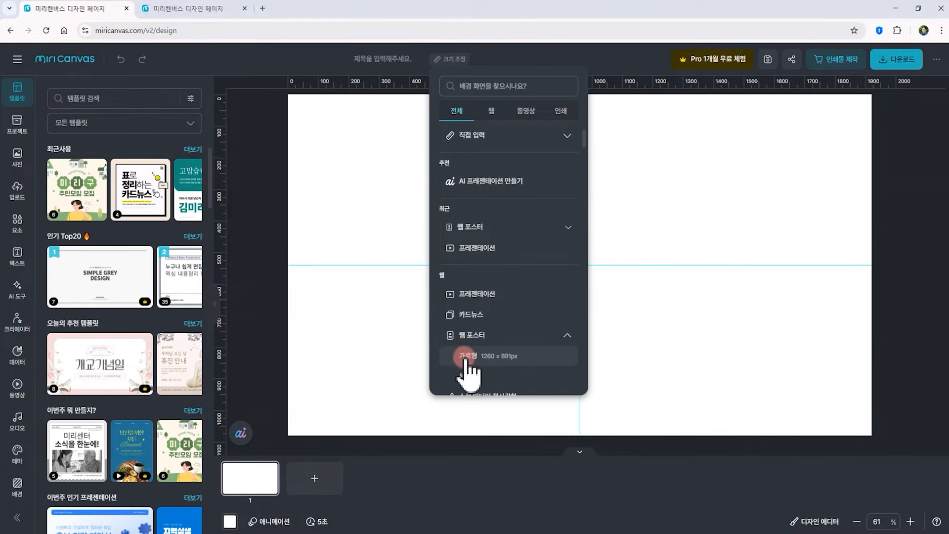
{"action": "left_click", "coordinate": [465, 357]}
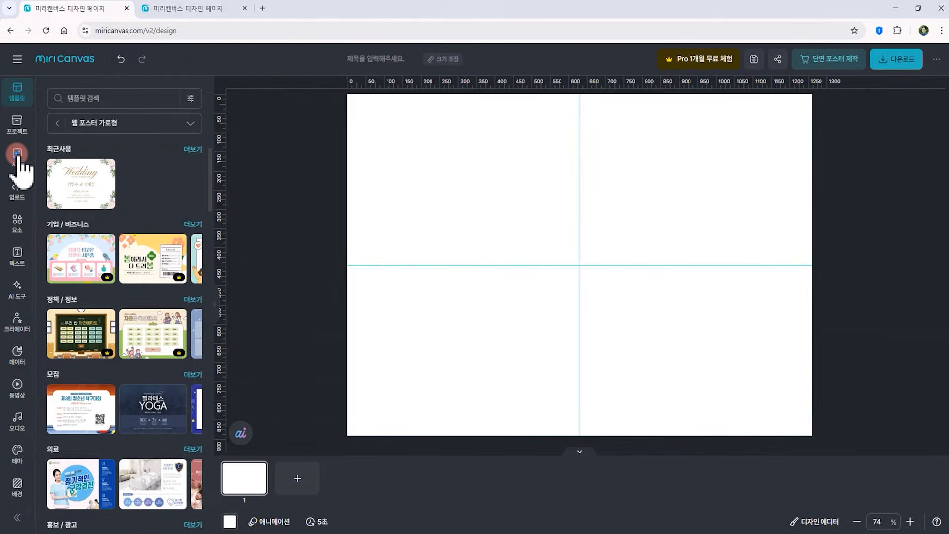
Search the photo library for 유럽여행
{"action": "left_click", "coordinate": [18, 155]}
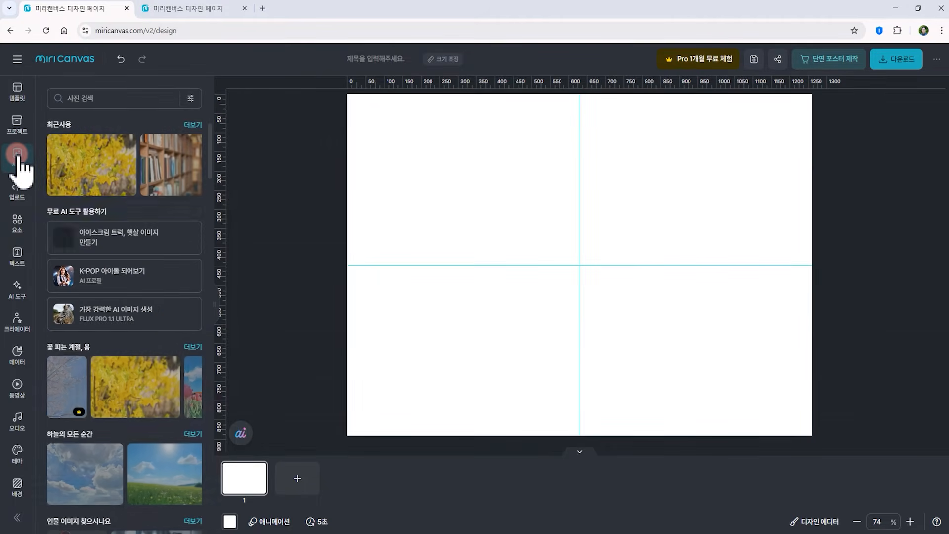
{"action": "scroll", "coordinate": [189, 429], "scroll_direction": "down", "scroll_amount": 3}
{"action": "scroll", "coordinate": [185, 418], "scroll_direction": "down", "scroll_amount": 10}
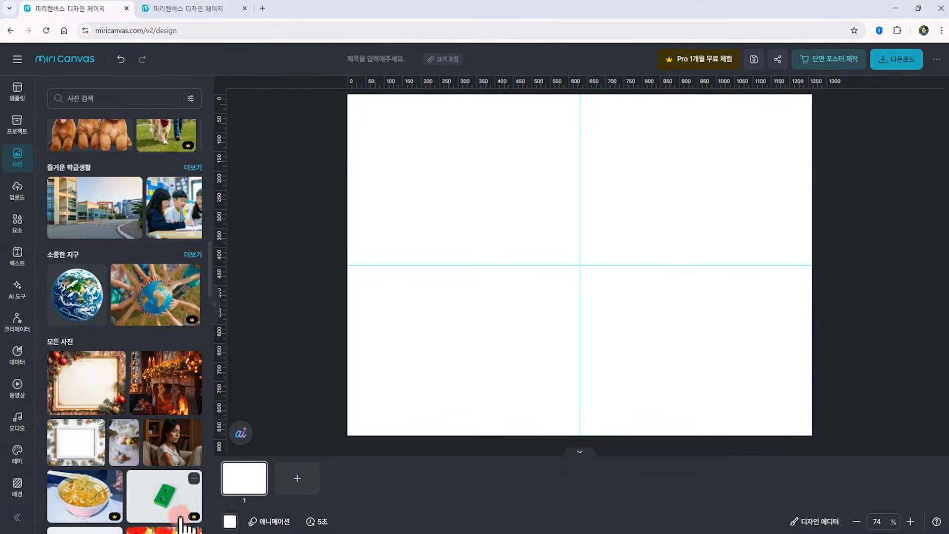
{"action": "scroll", "coordinate": [184, 381], "scroll_direction": "up", "scroll_amount": 10}
{"action": "left_click", "coordinate": [57, 96]}
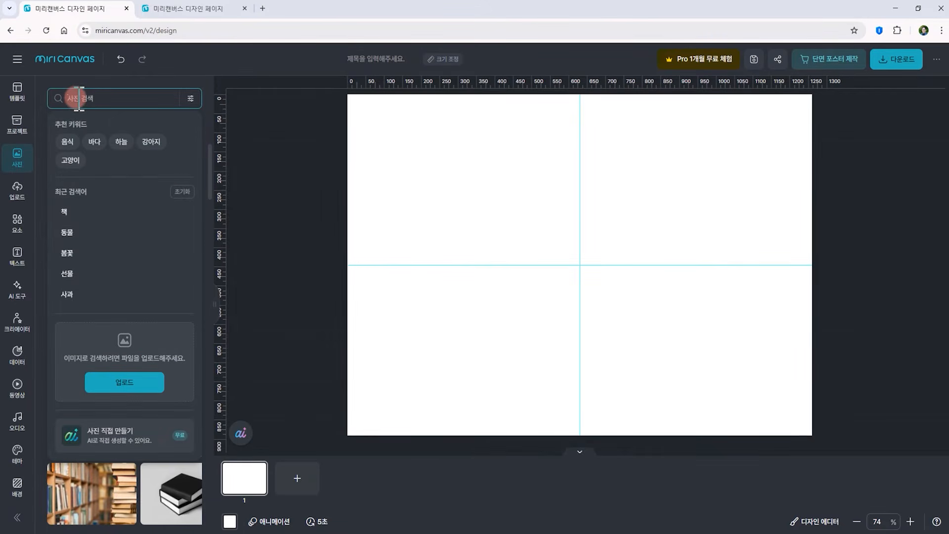
{"action": "type", "text": "유럽여행"}
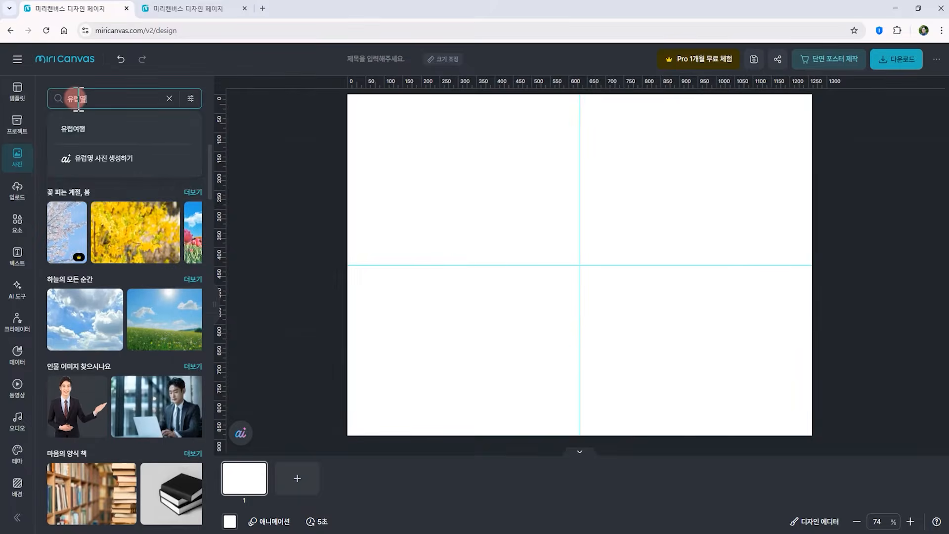
{"action": "key", "text": "Return"}
Place a European city panorama photo in the middle of the canvas and enlarge it slightly
{"action": "left_click", "coordinate": [105, 97]}
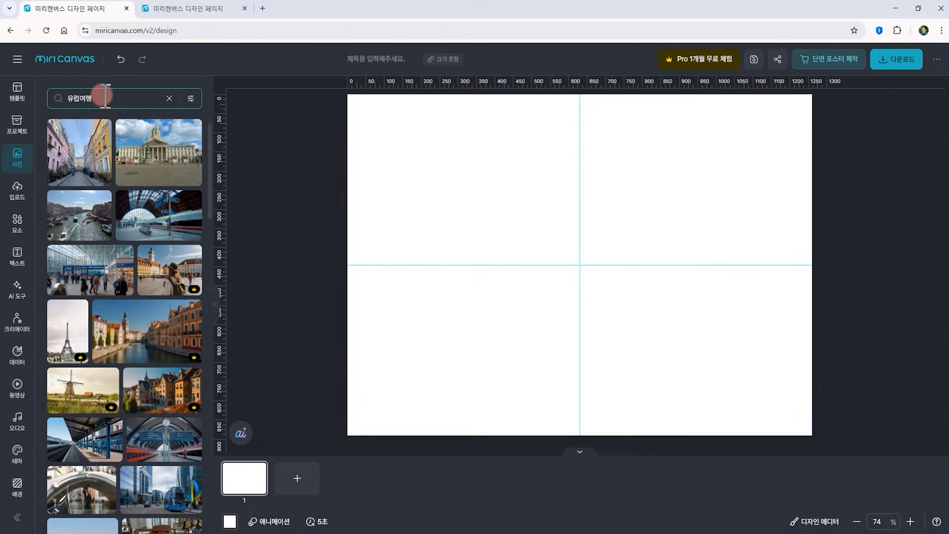
{"action": "scroll", "coordinate": [182, 356], "scroll_direction": "down", "scroll_amount": 3}
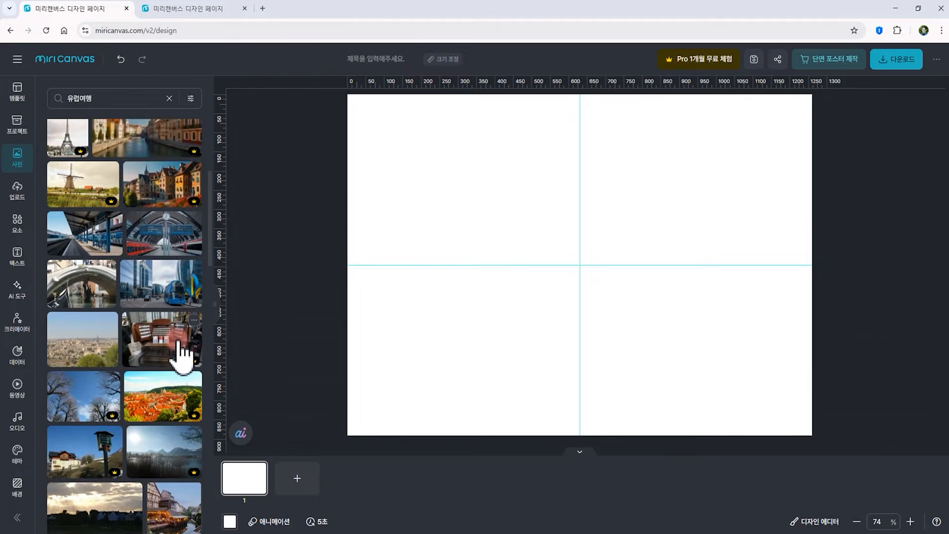
{"action": "scroll", "coordinate": [128, 349], "scroll_direction": "down", "scroll_amount": 5}
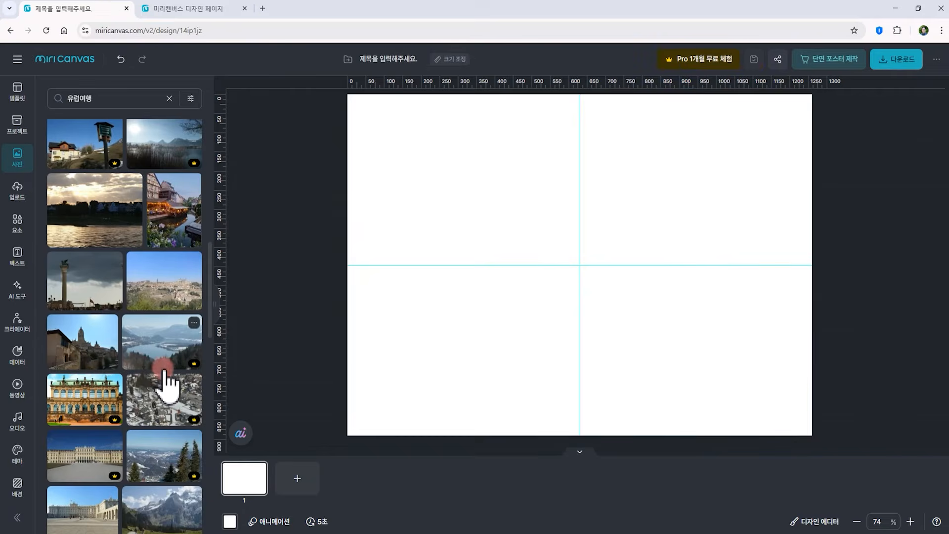
{"action": "scroll", "coordinate": [131, 267], "scroll_direction": "up", "scroll_amount": 4}
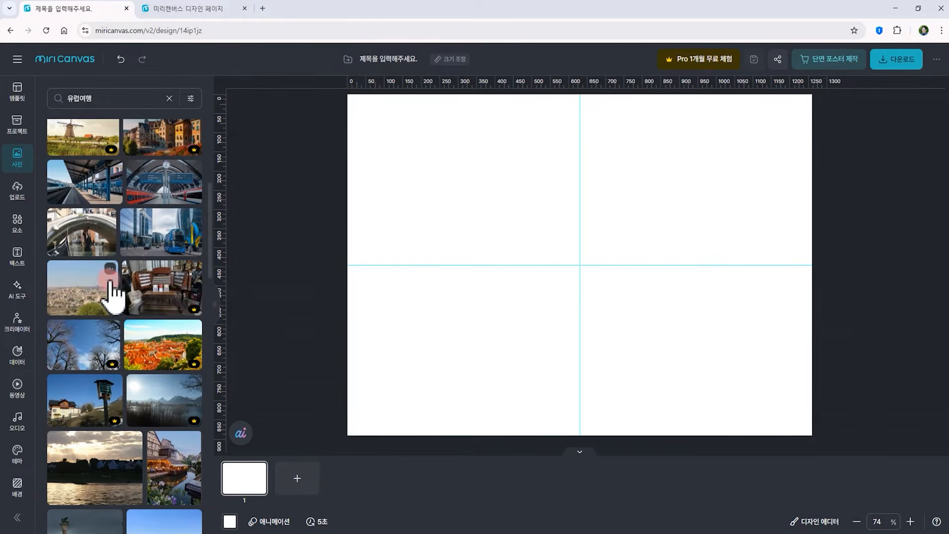
{"action": "left_click_drag", "start_coordinate": [92, 297], "coordinate": [568, 253]}
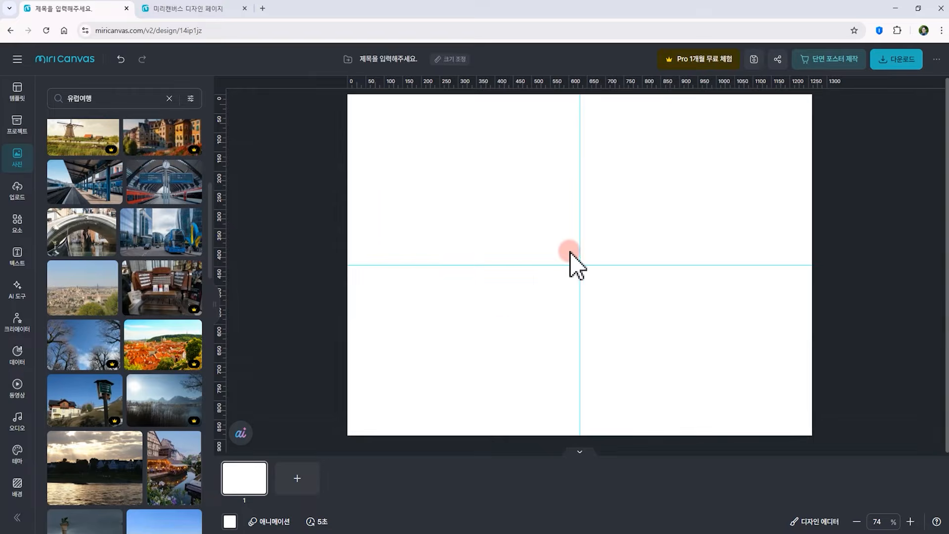
{"action": "left_click_drag", "start_coordinate": [470, 218], "coordinate": [563, 233]}
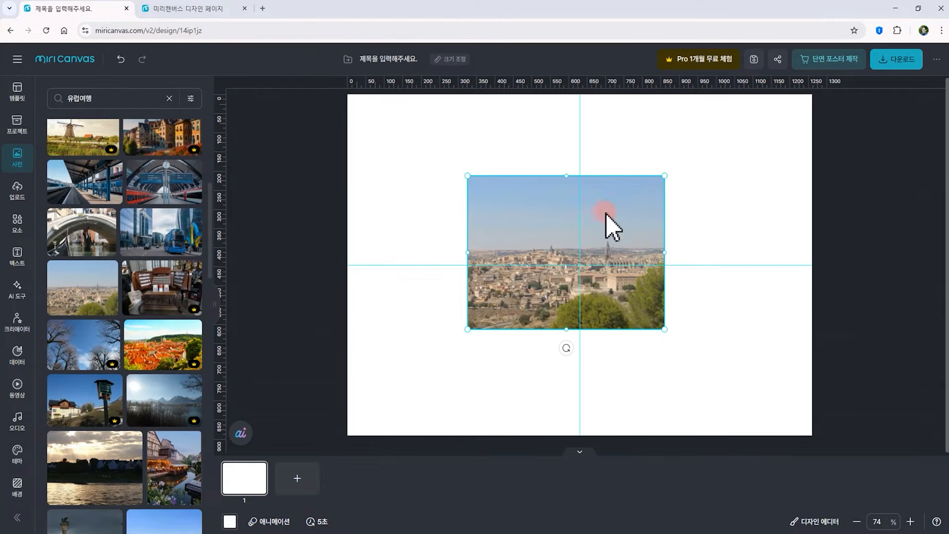
{"action": "left_click_drag", "start_coordinate": [665, 177], "coordinate": [684, 161]}
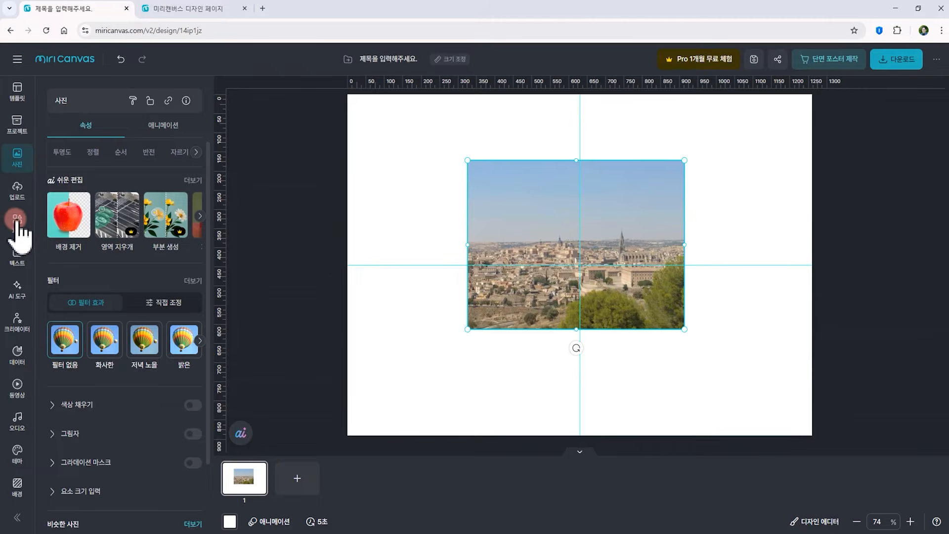
Search the illustrations for 유럽 and place an Eiffel Tower illustration at the left of the canvas, enlarging it
{"action": "left_click", "coordinate": [18, 229]}
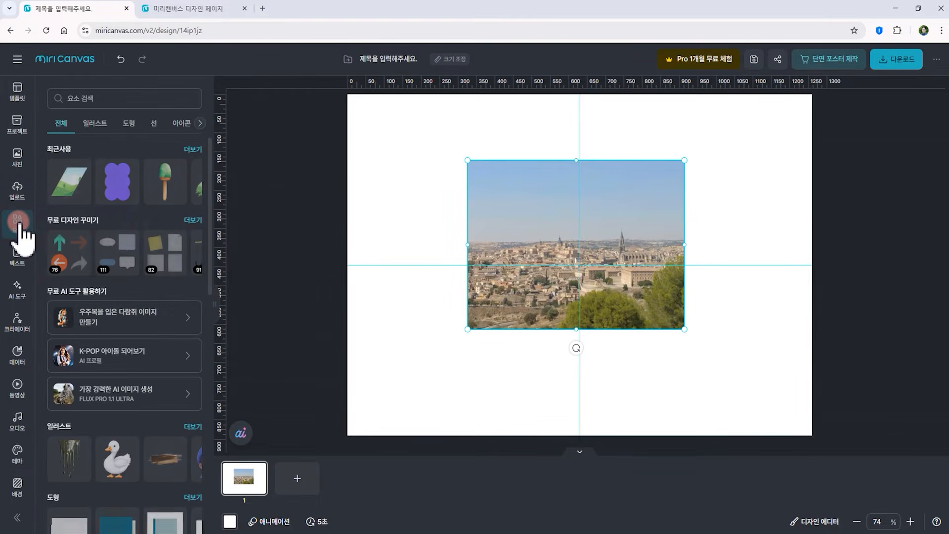
{"action": "left_click", "coordinate": [95, 126]}
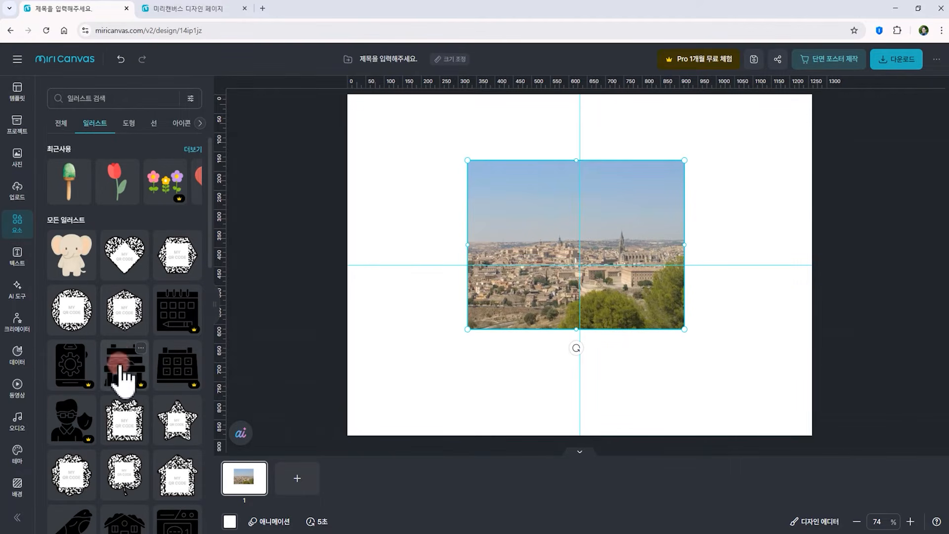
{"action": "left_click", "coordinate": [74, 99]}
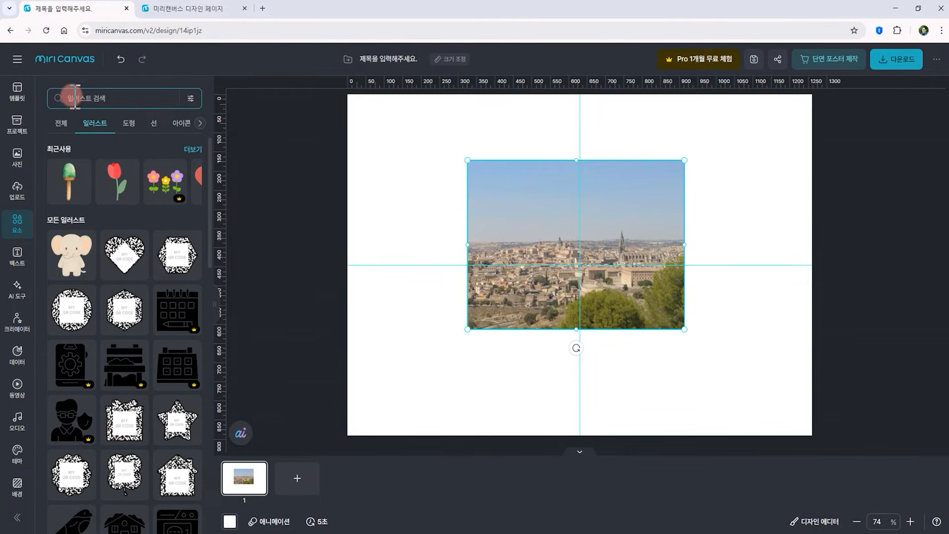
{"action": "type", "text": "유럽"}
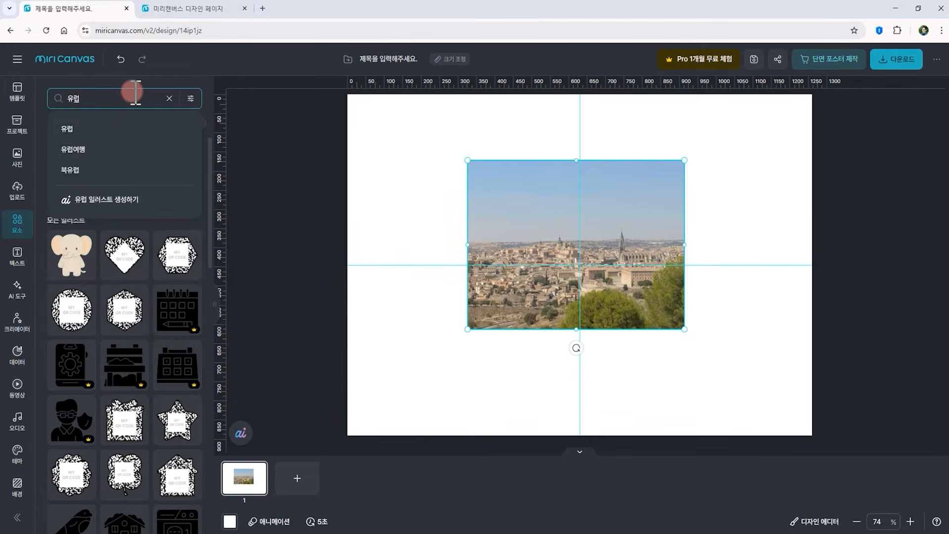
{"action": "key", "text": "Return"}
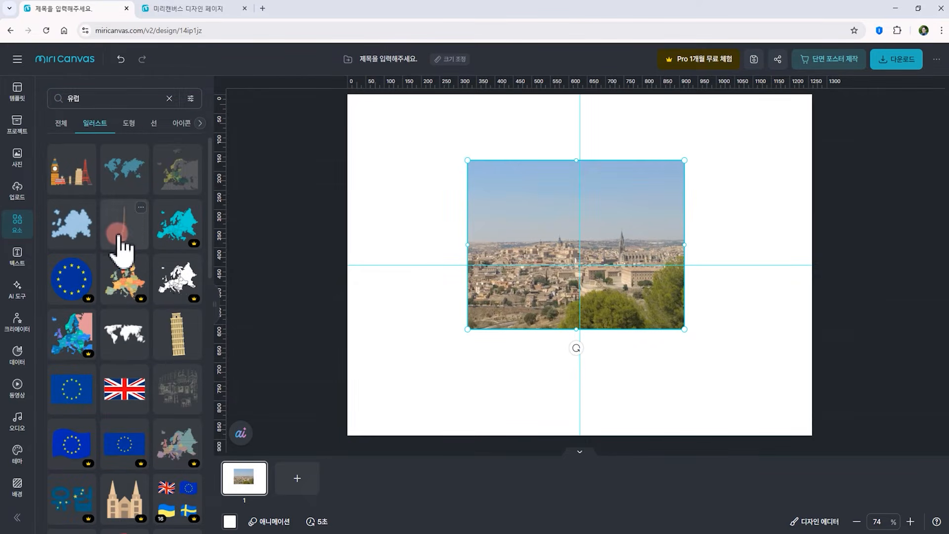
{"action": "left_click_drag", "start_coordinate": [125, 232], "coordinate": [406, 323]}
{"action": "left_click_drag", "start_coordinate": [443, 218], "coordinate": [447, 206]}
{"action": "left_click_drag", "start_coordinate": [397, 327], "coordinate": [463, 312]}
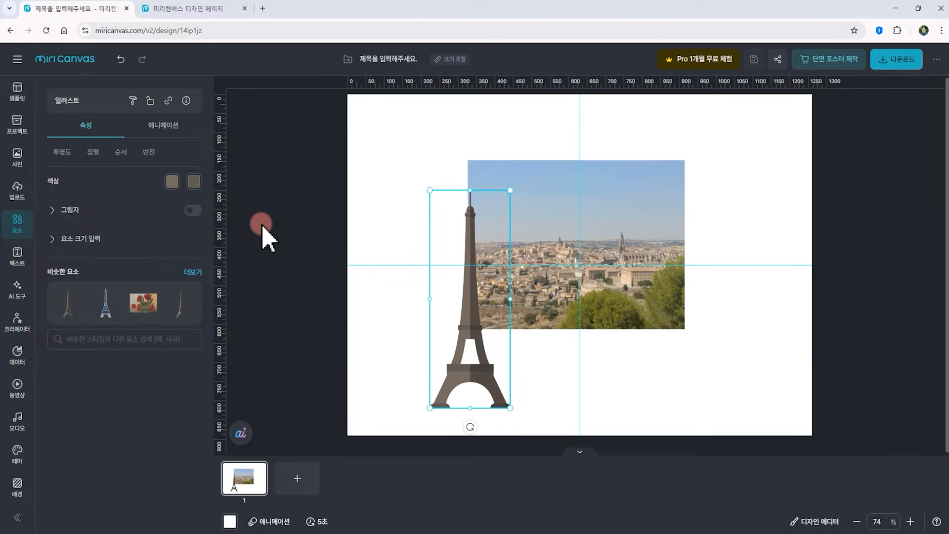
Upload the 가을여행 photo and place it at the lower right of the canvas, resized
{"action": "left_click", "coordinate": [17, 190]}
{"action": "left_click", "coordinate": [113, 126]}
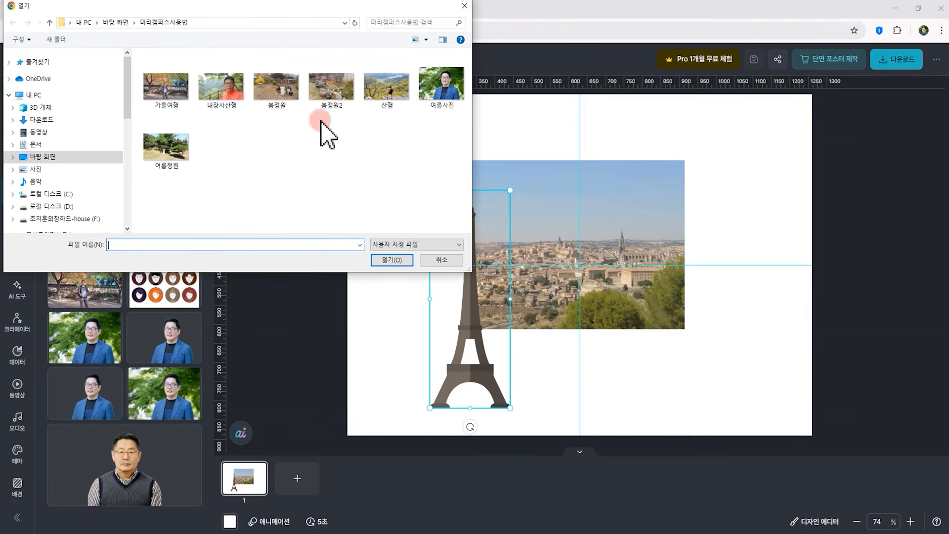
{"action": "left_click", "coordinate": [172, 94]}
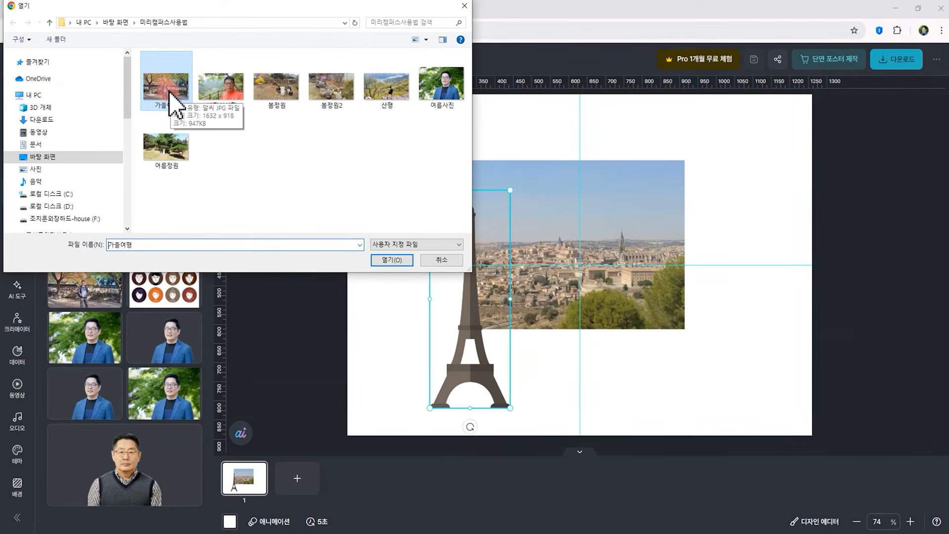
{"action": "left_click", "coordinate": [392, 259]}
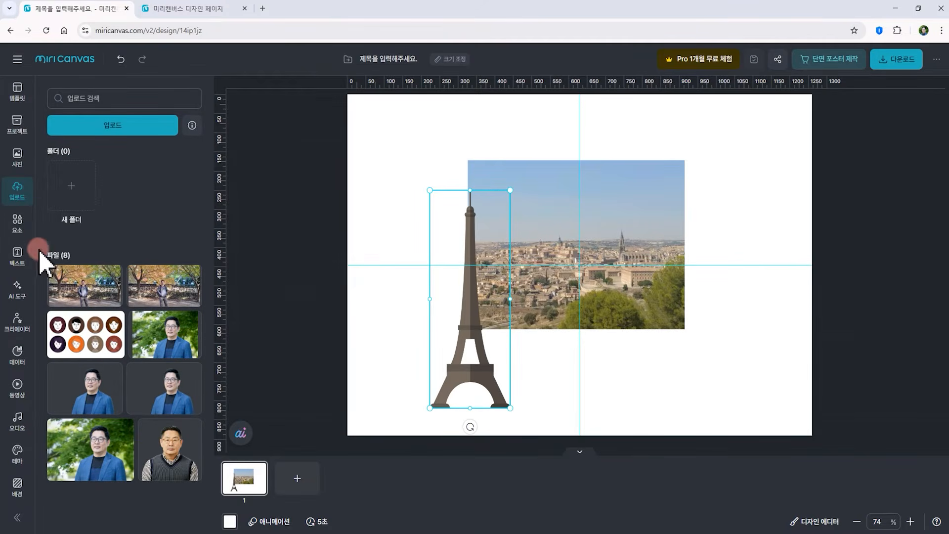
{"action": "left_click_drag", "start_coordinate": [84, 297], "coordinate": [803, 384]}
{"action": "left_click_drag", "start_coordinate": [790, 319], "coordinate": [734, 354]}
{"action": "left_click_drag", "start_coordinate": [716, 386], "coordinate": [736, 326]}
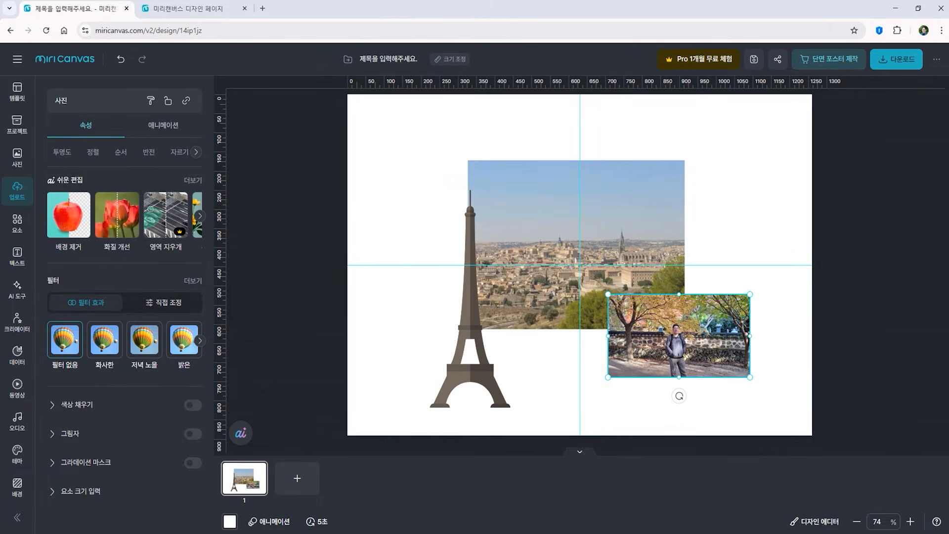
Drag the 봄정원 photo from the file explorer onto the canvas, shrink it and move it to the upper right
{"action": "key", "text": "alt+Tab"}
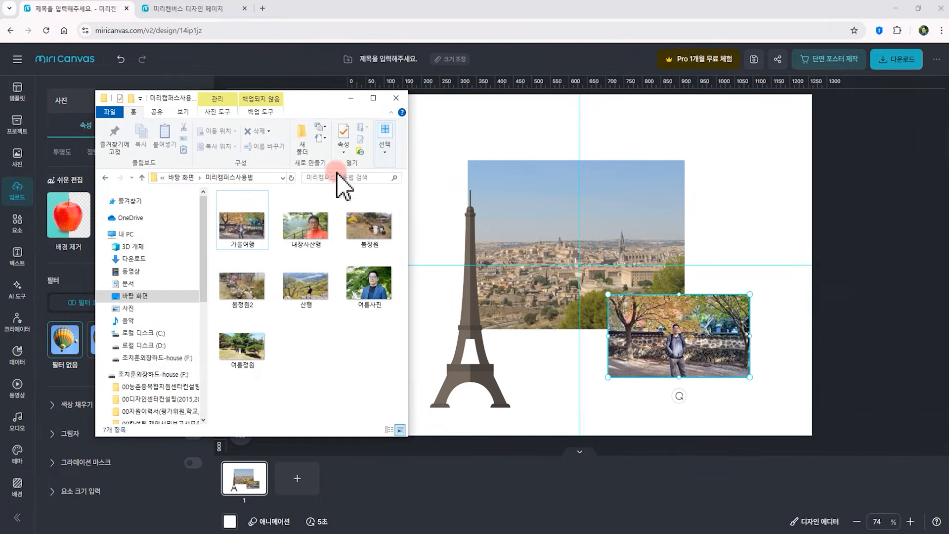
{"action": "left_click_drag", "start_coordinate": [265, 297], "coordinate": [569, 450]}
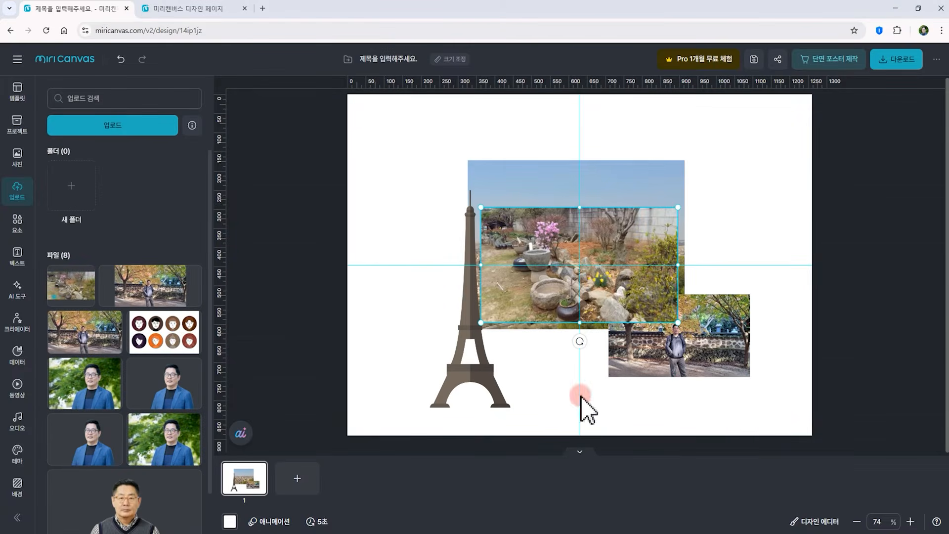
{"action": "left_click_drag", "start_coordinate": [677, 208], "coordinate": [615, 245]}
{"action": "left_click_drag", "start_coordinate": [546, 293], "coordinate": [702, 183]}
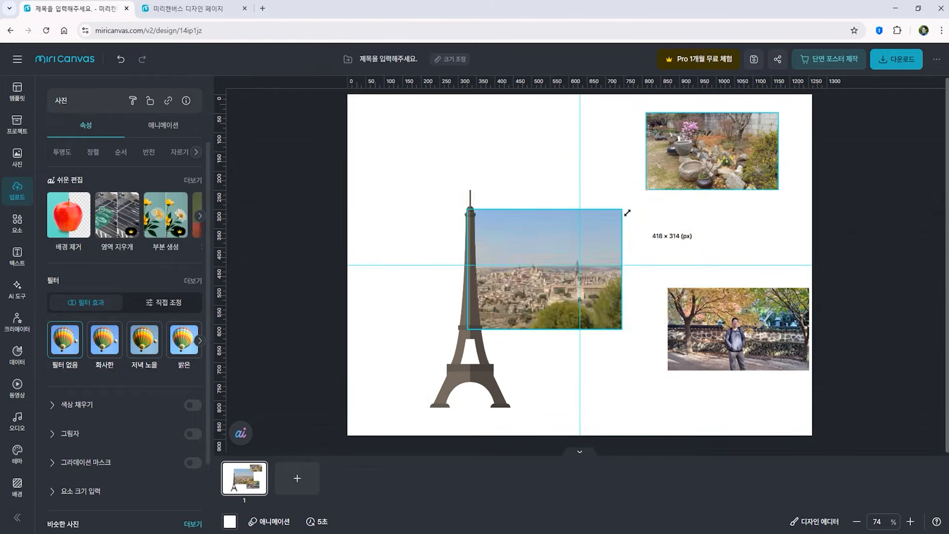
Shrink the city panorama photo and move it onto the middle of the Eiffel Tower
{"action": "left_click_drag", "start_coordinate": [625, 212], "coordinate": [589, 233]}
{"action": "left_click_drag", "start_coordinate": [576, 292], "coordinate": [528, 309]}
{"action": "left_click", "coordinate": [579, 380]}
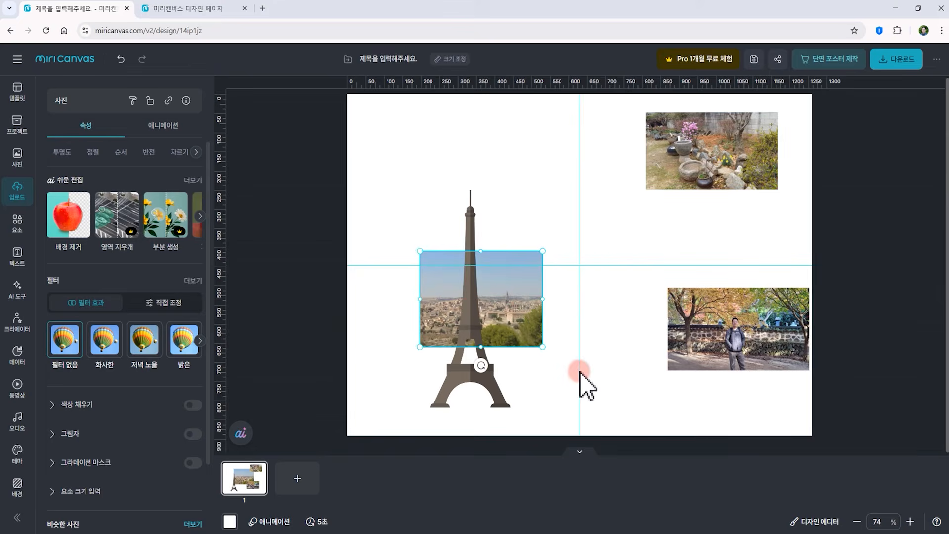
Select the Eiffel Tower and city photo together and try pasting them into the other design tab
{"action": "left_click_drag", "start_coordinate": [388, 208], "coordinate": [537, 410]}
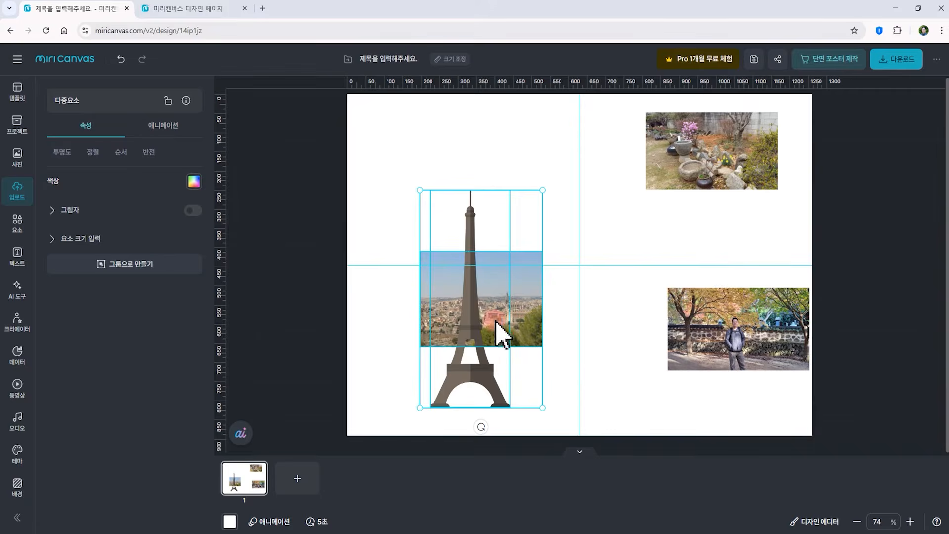
{"action": "left_click", "coordinate": [185, 9]}
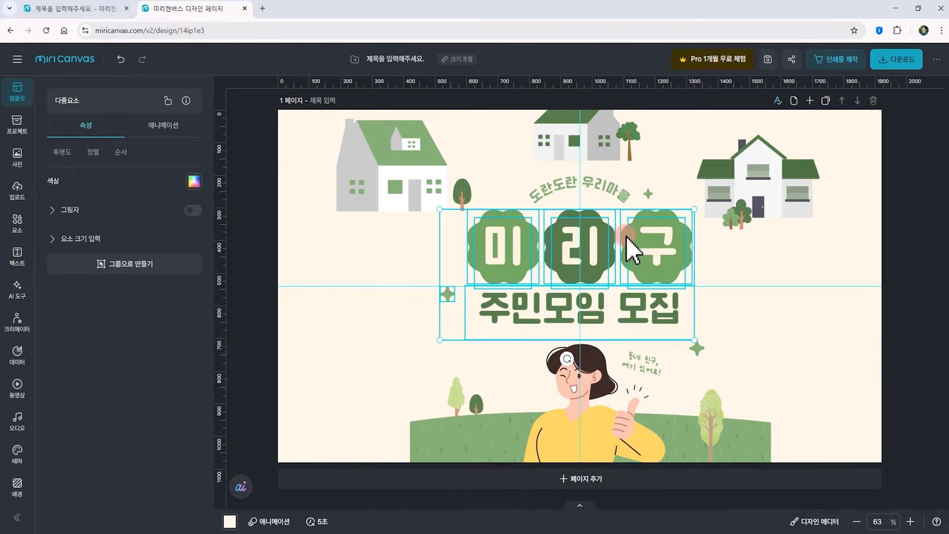
{"action": "key", "text": "ctrl+v"}
{"action": "mouse_move", "coordinate": [420, 291]}
{"action": "left_mouse_down"}
{"action": "mouse_move", "coordinate": [418, 356]}
{"action": "mouse_move", "coordinate": [477, 226]}
{"action": "mouse_move", "coordinate": [439, 265]}
{"action": "mouse_move", "coordinate": [403, 346]}
{"action": "mouse_move", "coordinate": [417, 287]}
{"action": "mouse_move", "coordinate": [409, 280]}
{"action": "left_mouse_up"}
{"action": "key", "text": "ctrl+Tab"}
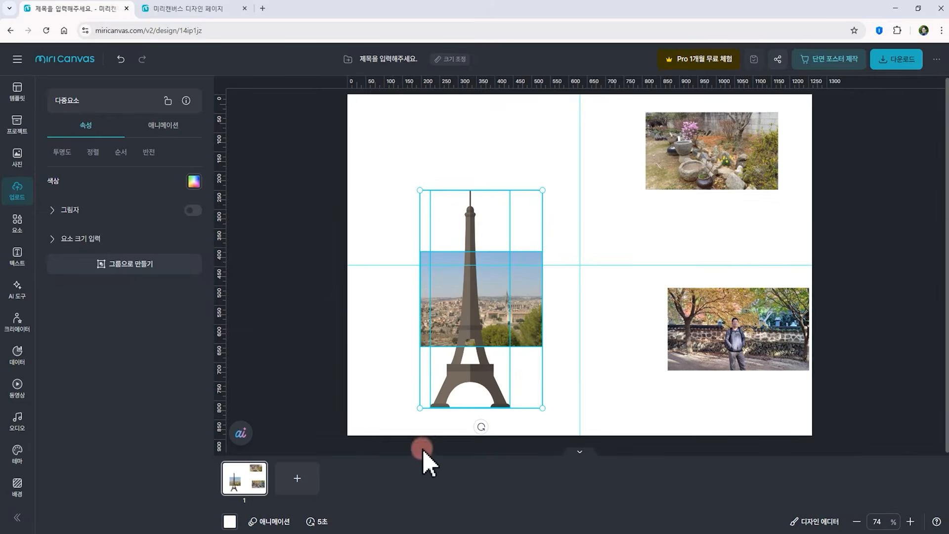
Open the memo for page 1 and close it without entering any text
{"action": "left_click", "coordinate": [582, 451]}
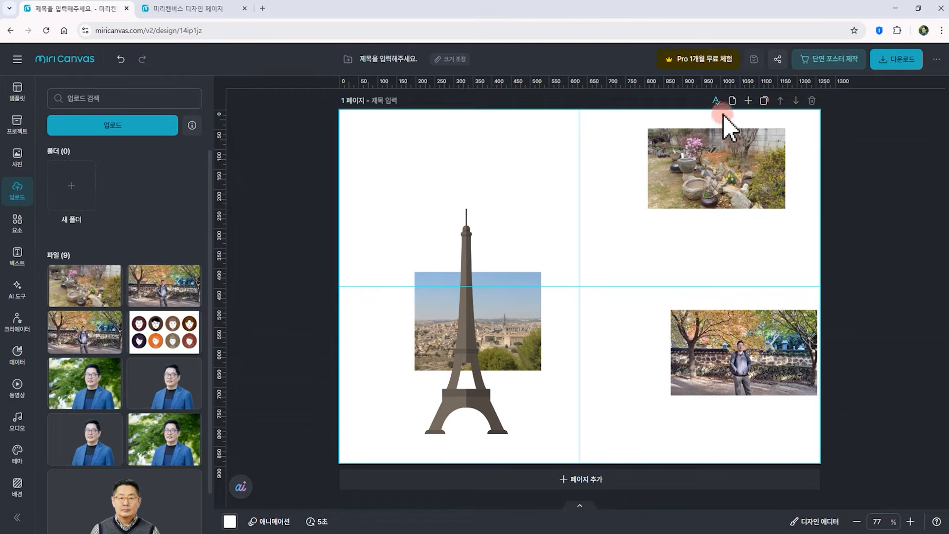
{"action": "left_click", "coordinate": [717, 101]}
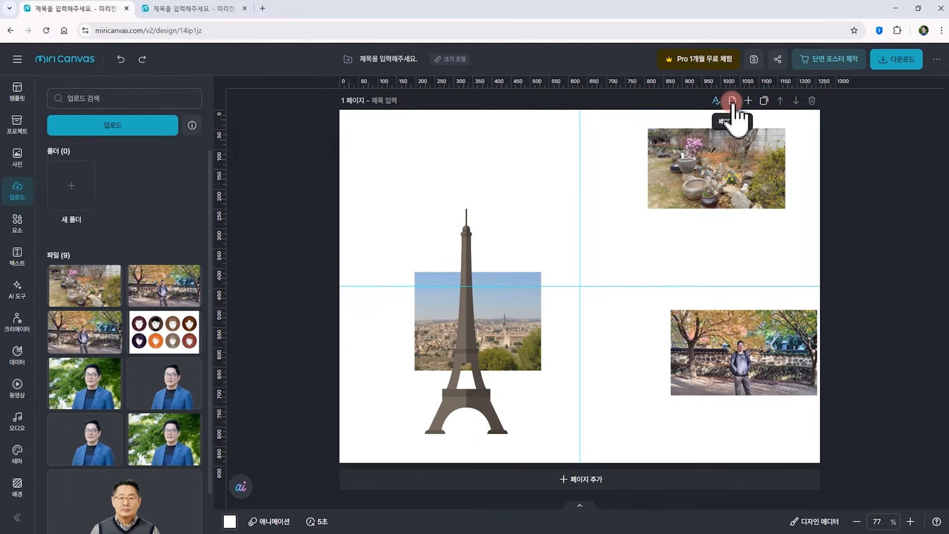
{"action": "left_click", "coordinate": [732, 101]}
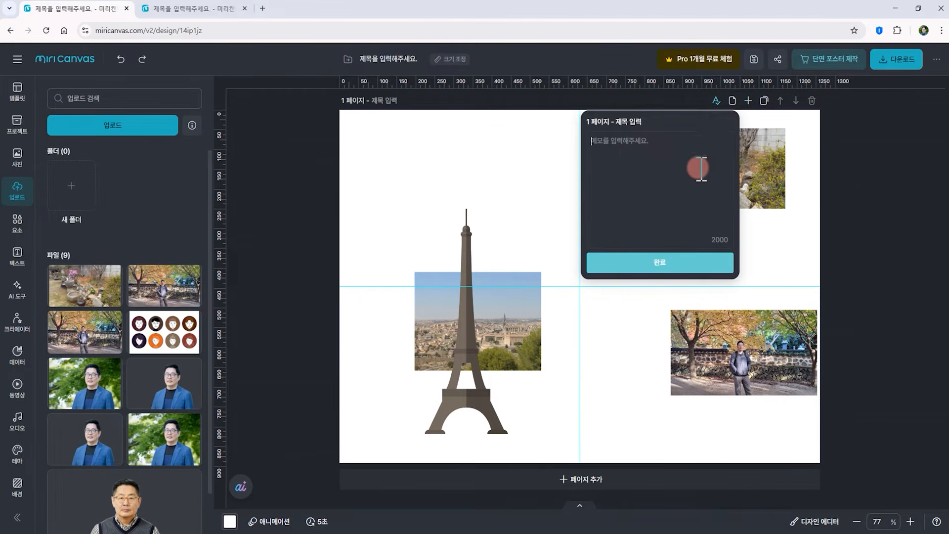
{"action": "left_click", "coordinate": [852, 158]}
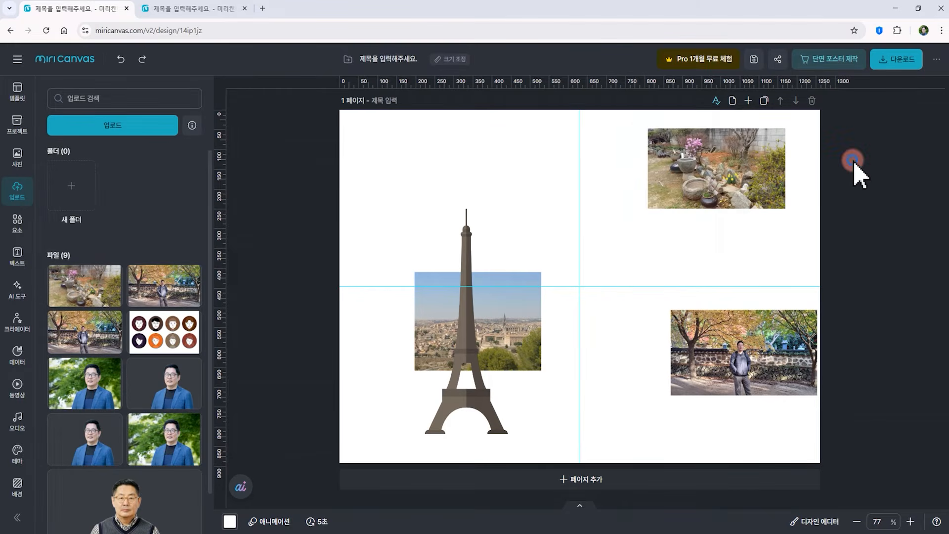
Add two blank pages and reorder them with the move-up and move-down page controls
{"action": "left_click", "coordinate": [749, 100]}
{"action": "left_click", "coordinate": [749, 102]}
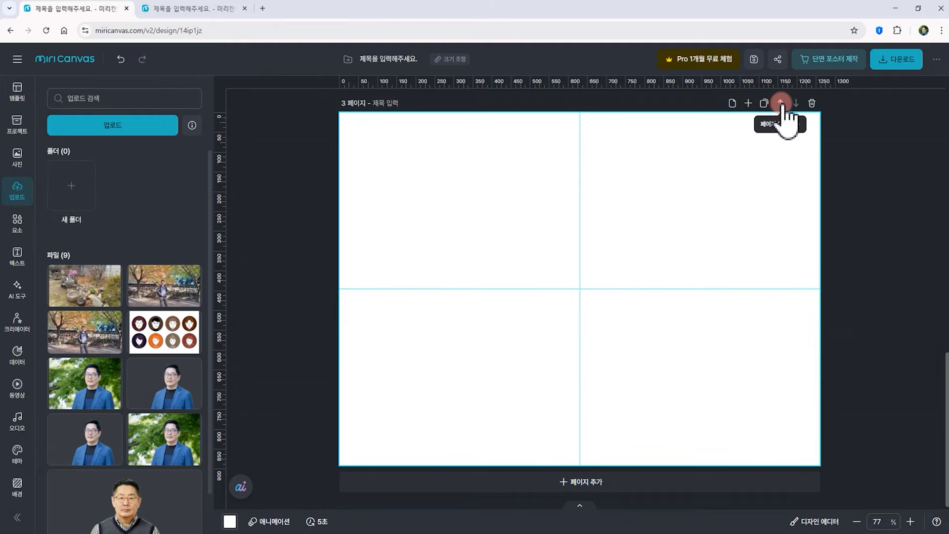
{"action": "left_click", "coordinate": [782, 103]}
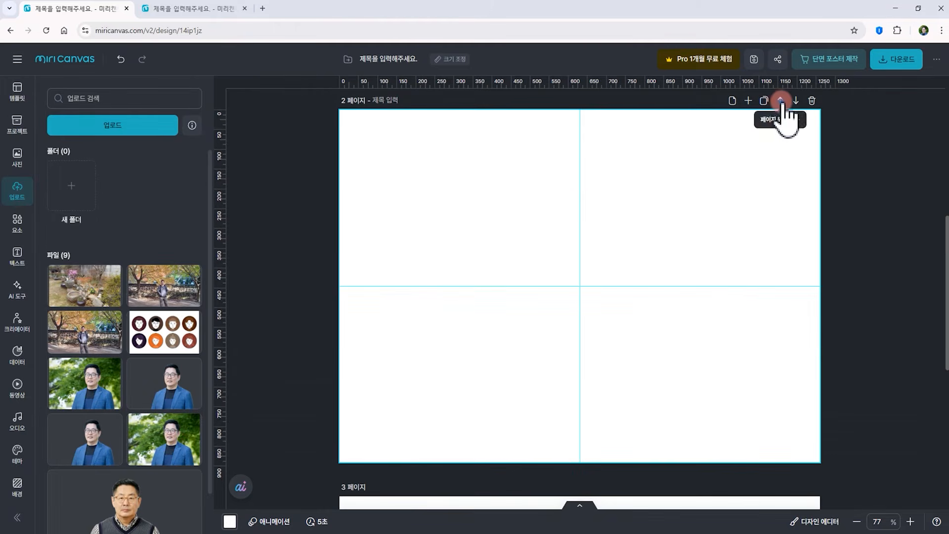
{"action": "left_click", "coordinate": [782, 102]}
{"action": "left_click", "coordinate": [796, 100]}
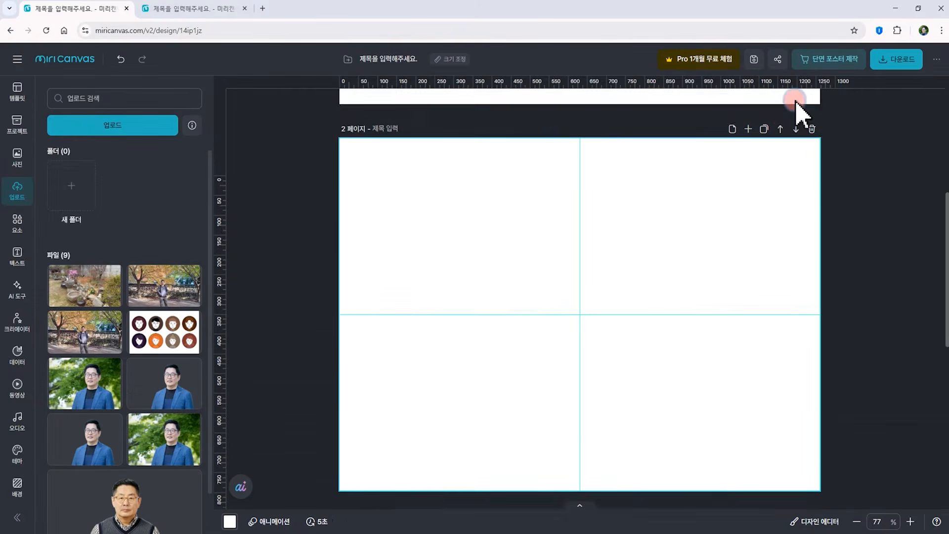
{"action": "left_click", "coordinate": [796, 101]}
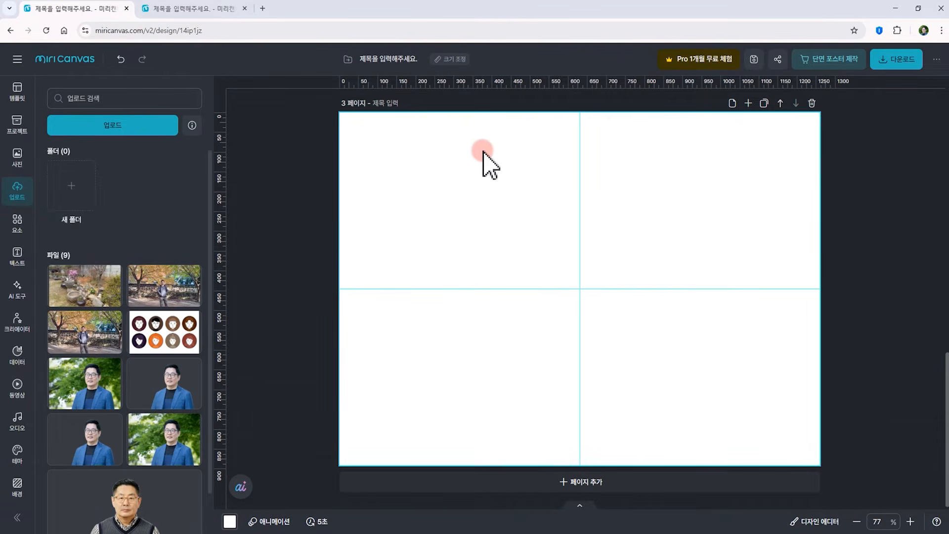
Delete the two added pages and add one fresh blank page
{"action": "left_click", "coordinate": [812, 104]}
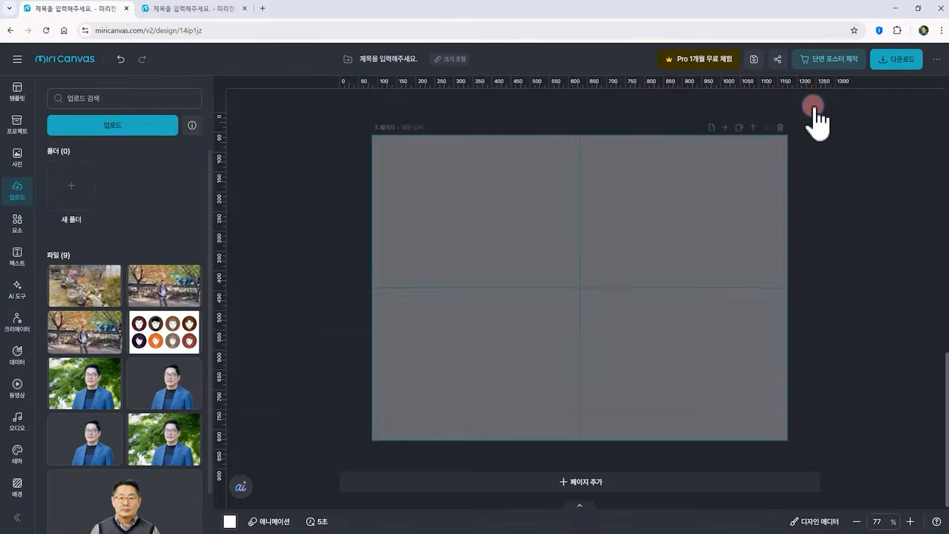
{"action": "left_click", "coordinate": [813, 103]}
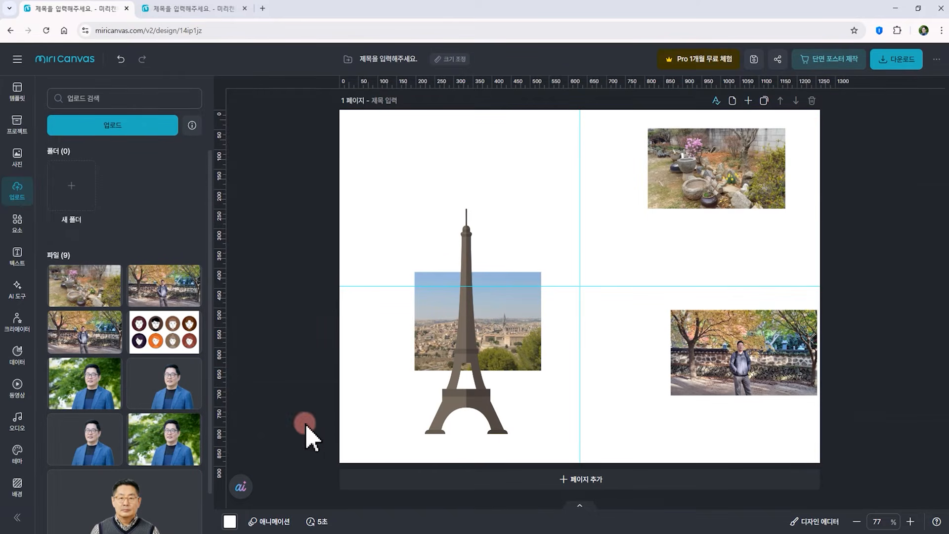
{"action": "left_click", "coordinate": [749, 101]}
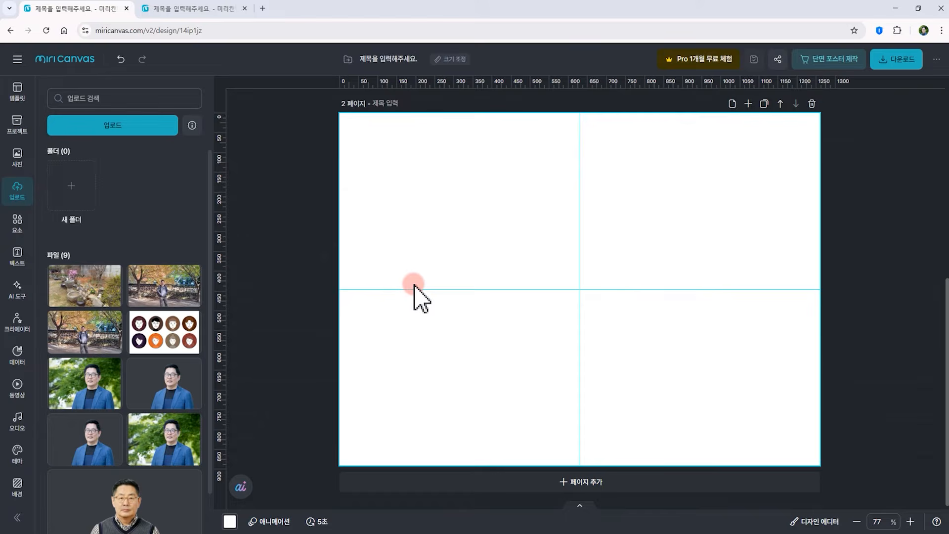
Browse the frame elements, clearing the 유럽 search and opening the mockup frame category
{"action": "left_click", "coordinate": [18, 223]}
{"action": "left_click", "coordinate": [104, 130]}
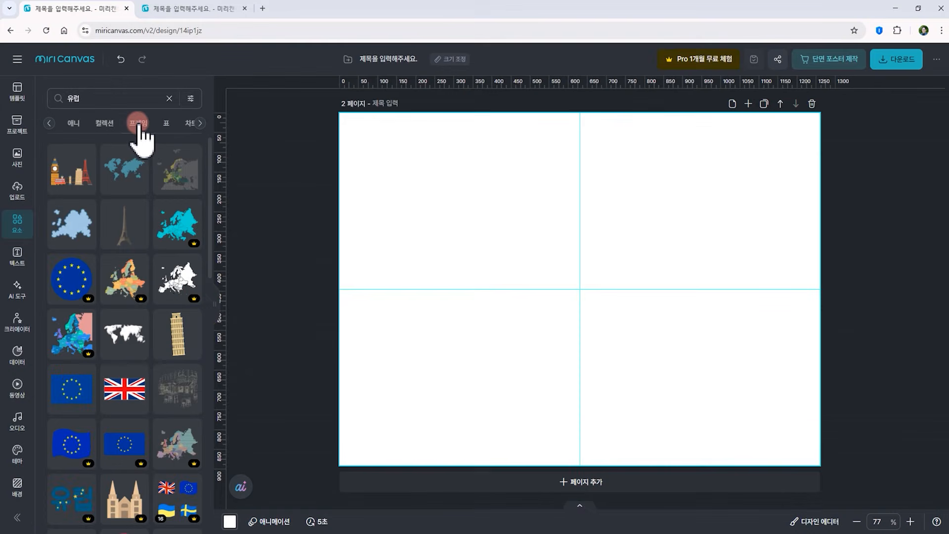
{"action": "left_click", "coordinate": [133, 125]}
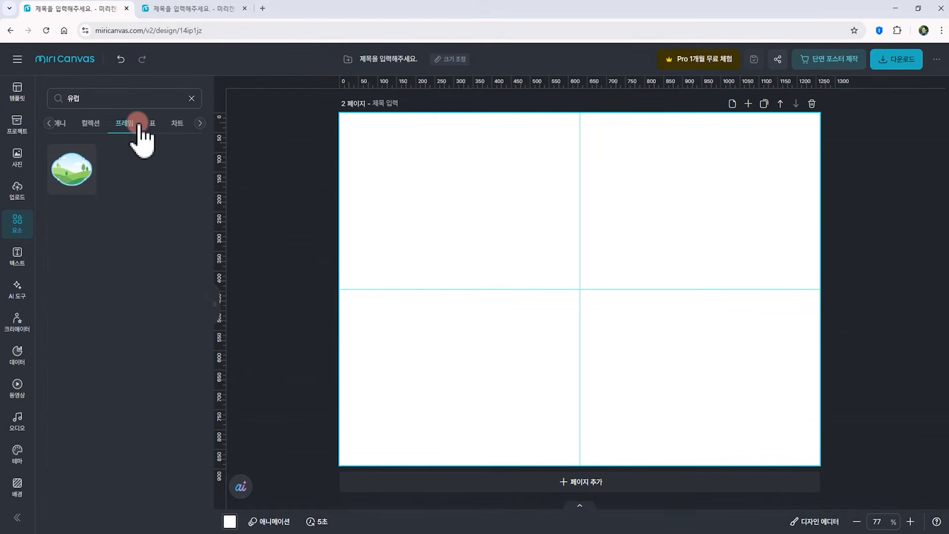
{"action": "left_click", "coordinate": [111, 99]}
{"action": "left_click", "coordinate": [81, 99]}
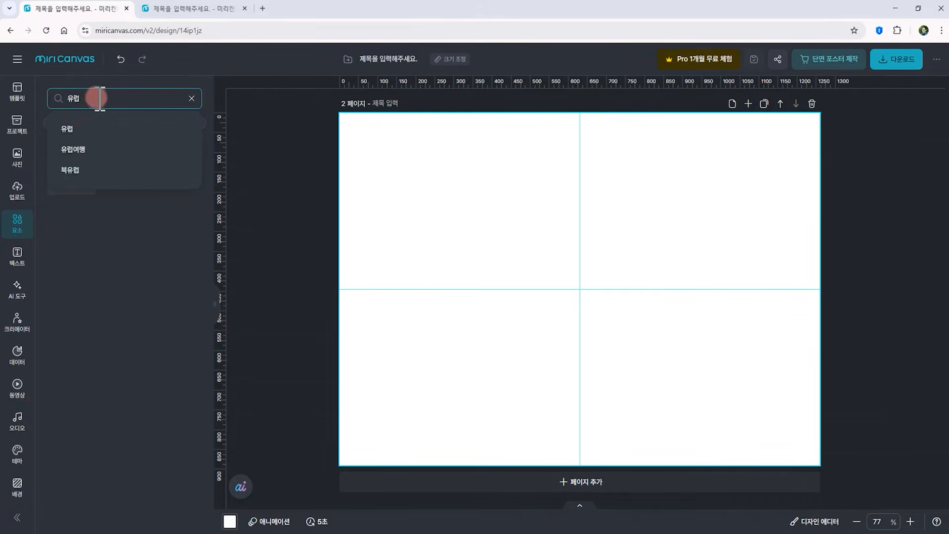
{"action": "left_click", "coordinate": [192, 98]}
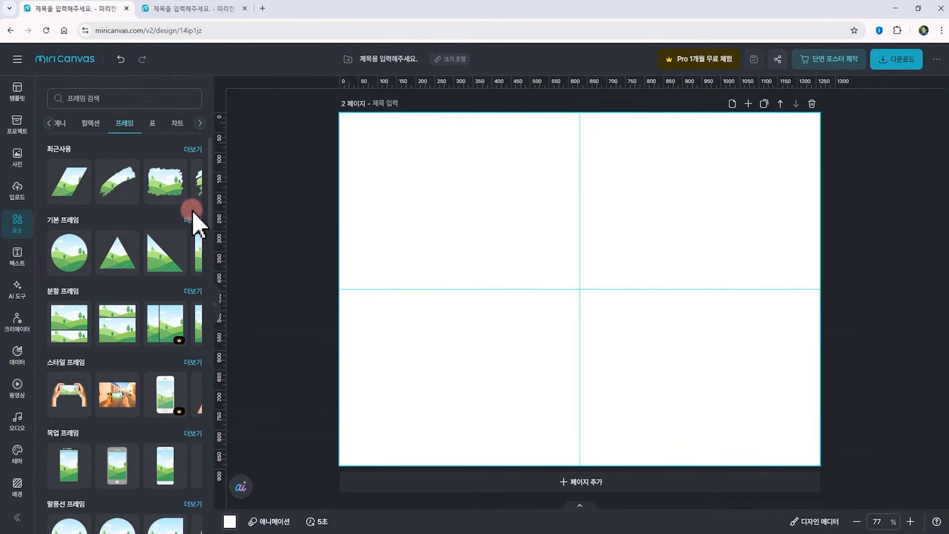
{"action": "scroll", "coordinate": [187, 260], "scroll_direction": "down", "scroll_amount": 3}
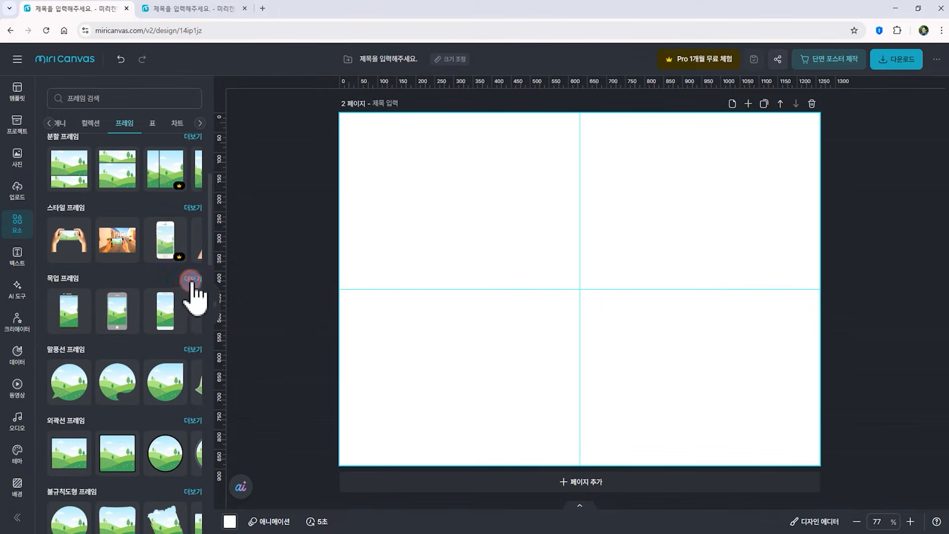
{"action": "left_click", "coordinate": [191, 280]}
{"action": "left_click", "coordinate": [74, 99]}
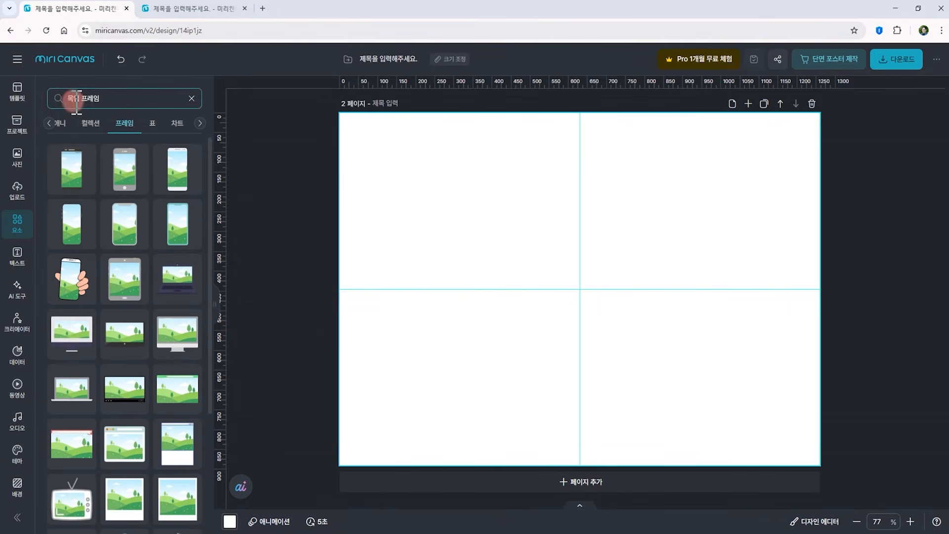
{"action": "left_click", "coordinate": [193, 98]}
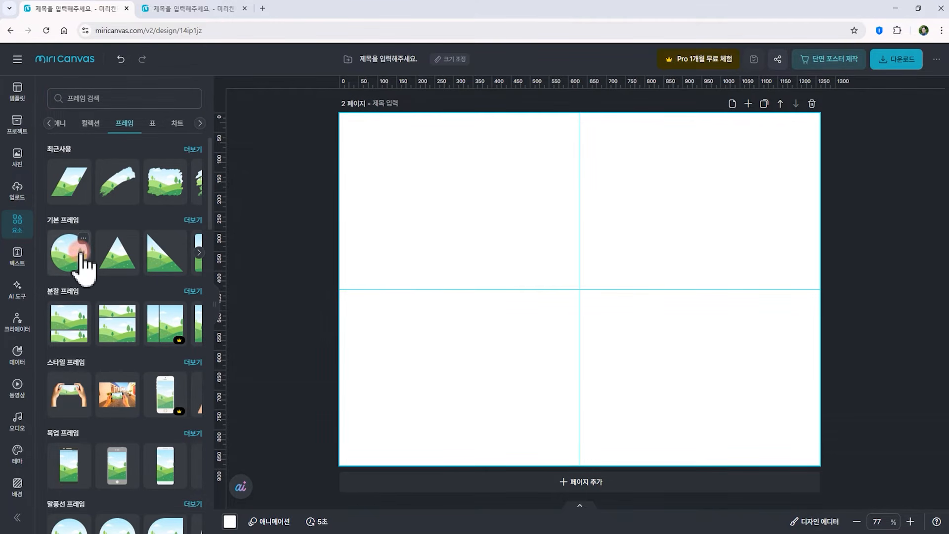
Open the full split-frame collection and place a three-panel split frame in the centre of page 2
{"action": "left_click", "coordinate": [200, 253]}
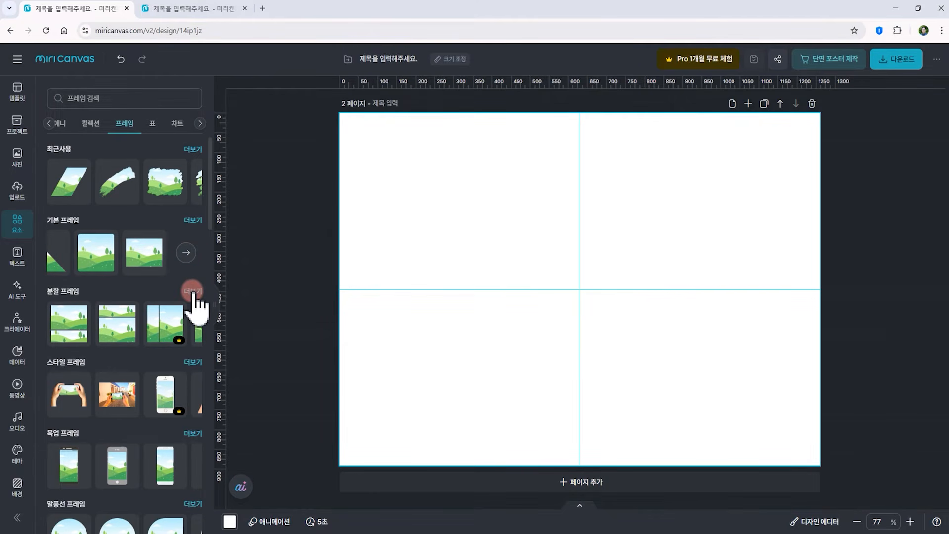
{"action": "left_click", "coordinate": [194, 291]}
{"action": "scroll", "coordinate": [146, 340], "scroll_direction": "down", "scroll_amount": 2}
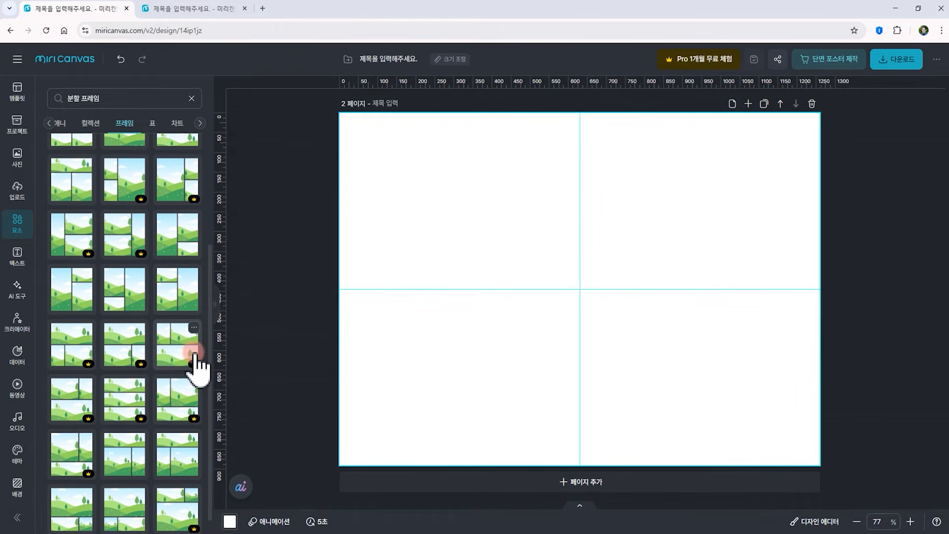
{"action": "left_click_drag", "start_coordinate": [127, 296], "coordinate": [515, 243]}
{"action": "left_click_drag", "start_coordinate": [569, 297], "coordinate": [637, 340]}
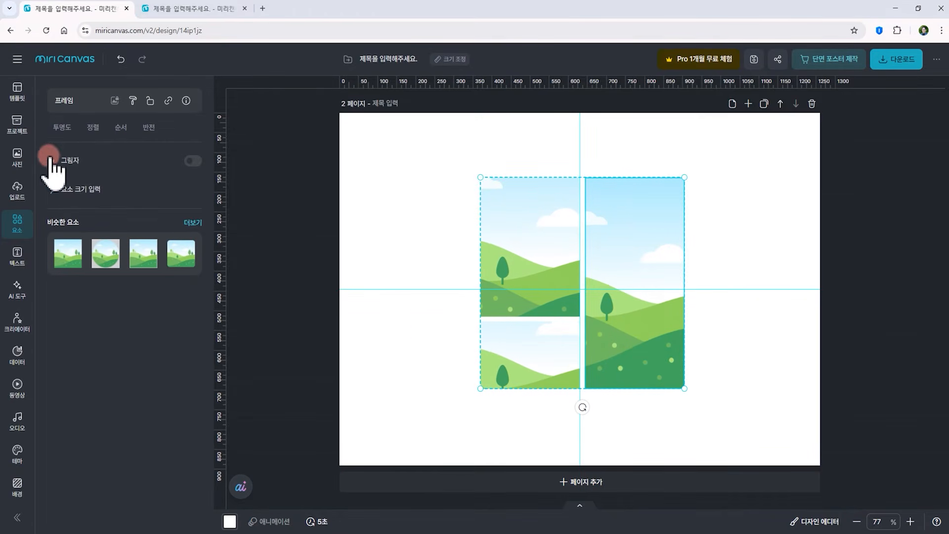
Upload several photos from the 미리캔퍼스사용법 folder to the uploads library
{"action": "left_click", "coordinate": [18, 190]}
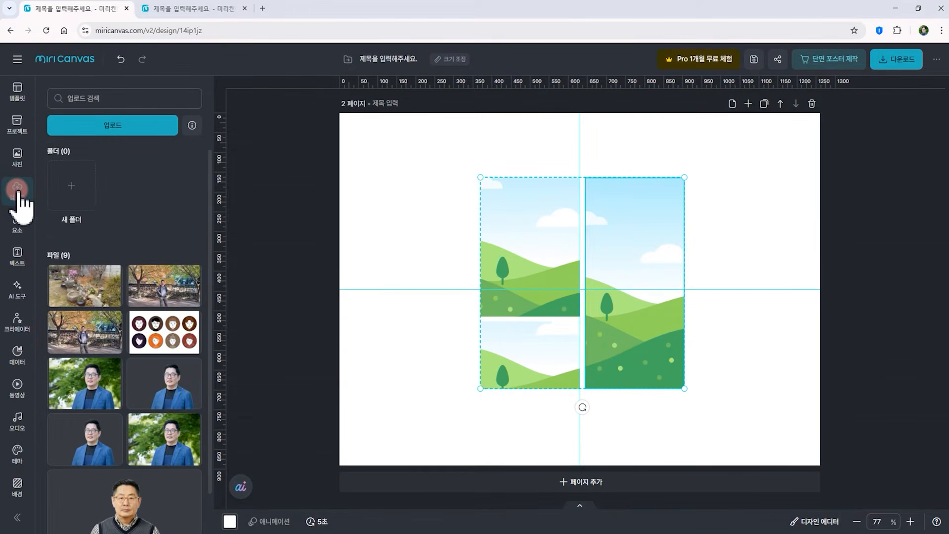
{"action": "left_click", "coordinate": [105, 124]}
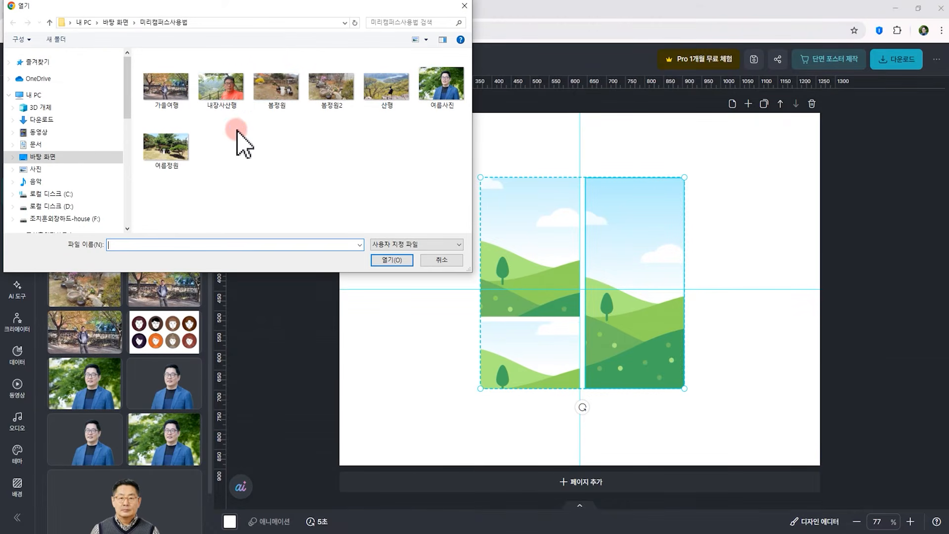
{"action": "left_click_drag", "start_coordinate": [219, 128], "coordinate": [339, 92]}
{"action": "left_click", "coordinate": [392, 260]}
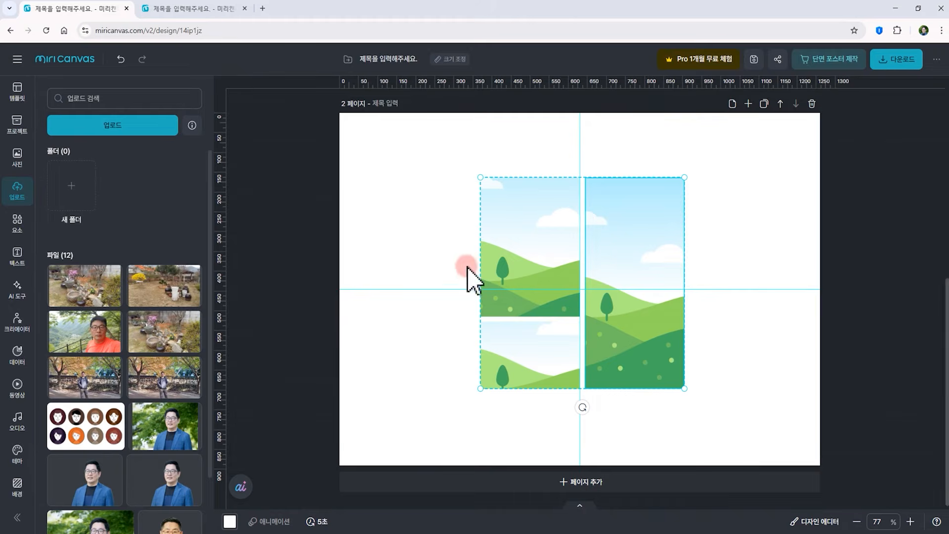
{"action": "left_click", "coordinate": [441, 269]}
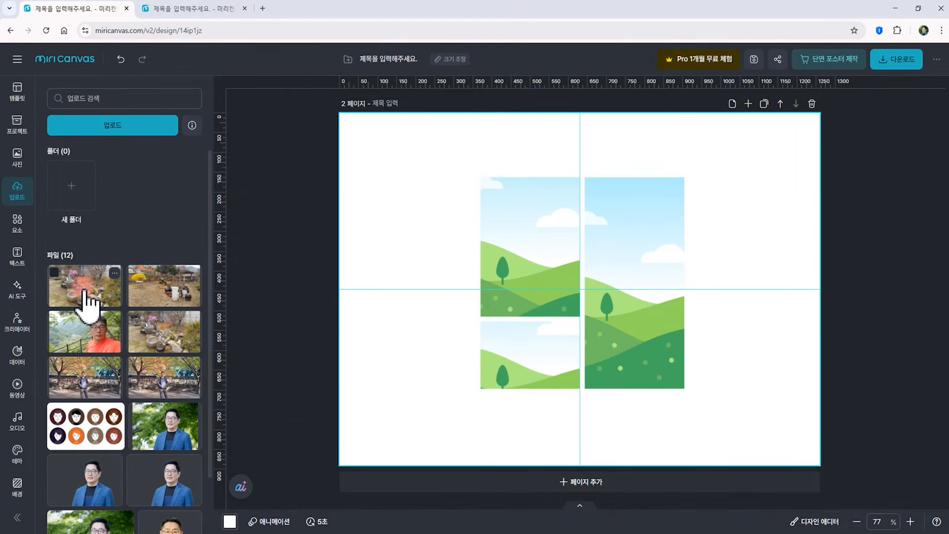
Fill the frame's top-left panel with the orange-shirt portrait photo, then enlarge and reposition it inside the panel
{"action": "left_click_drag", "start_coordinate": [91, 334], "coordinate": [518, 233]}
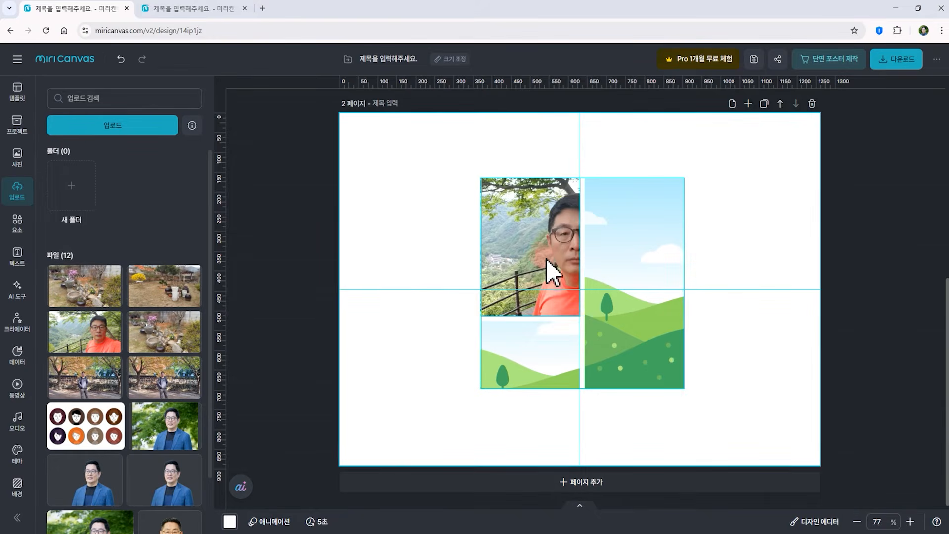
{"action": "double_click", "coordinate": [522, 244]}
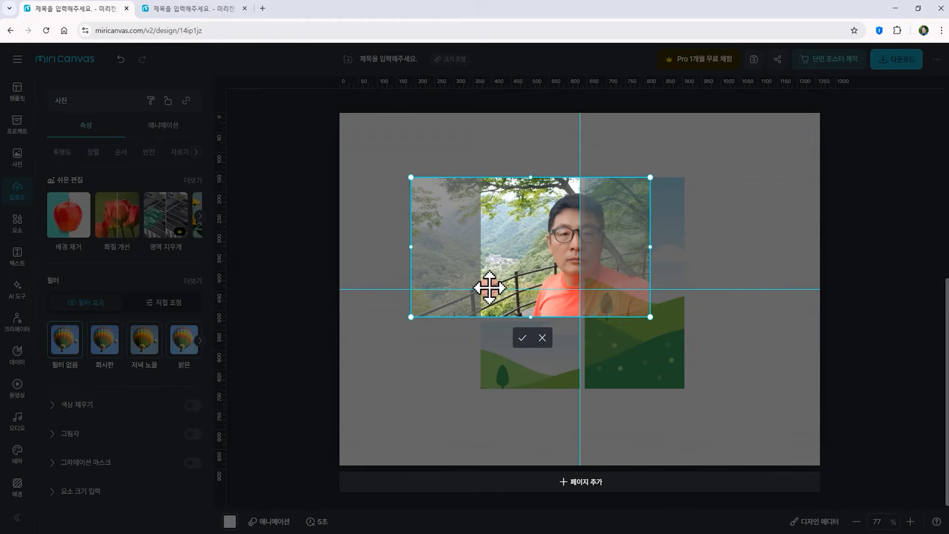
{"action": "left_click_drag", "start_coordinate": [411, 320], "coordinate": [391, 329]}
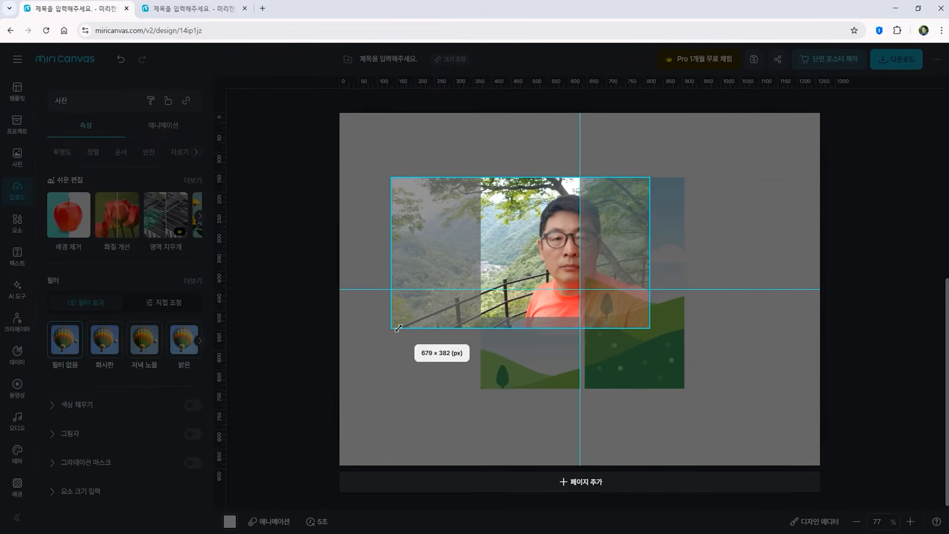
{"action": "left_click_drag", "start_coordinate": [542, 252], "coordinate": [506, 244]}
{"action": "left_click", "coordinate": [727, 327]}
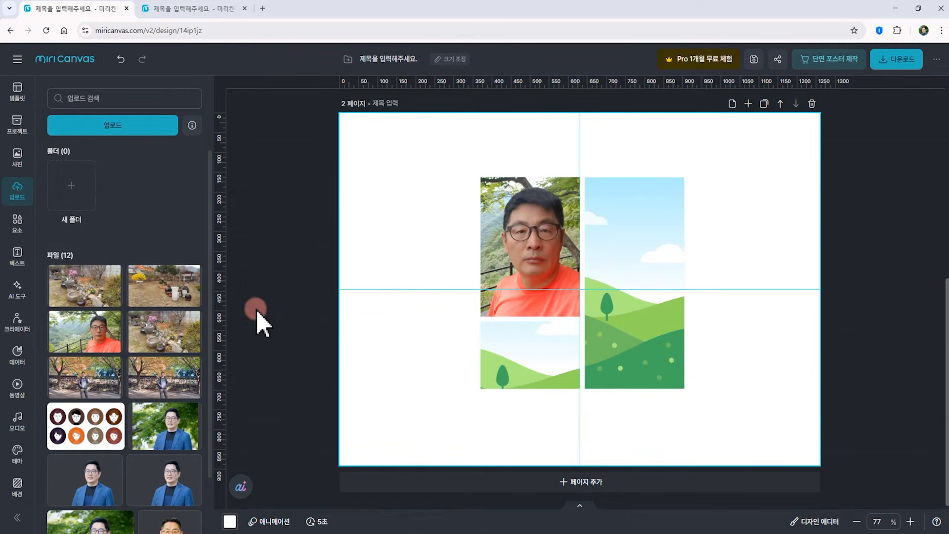
Fill the tall right panel with the garden flower photo, then enlarge and shift it within the panel
{"action": "left_click_drag", "start_coordinate": [88, 301], "coordinate": [683, 328]}
{"action": "left_click", "coordinate": [696, 356]}
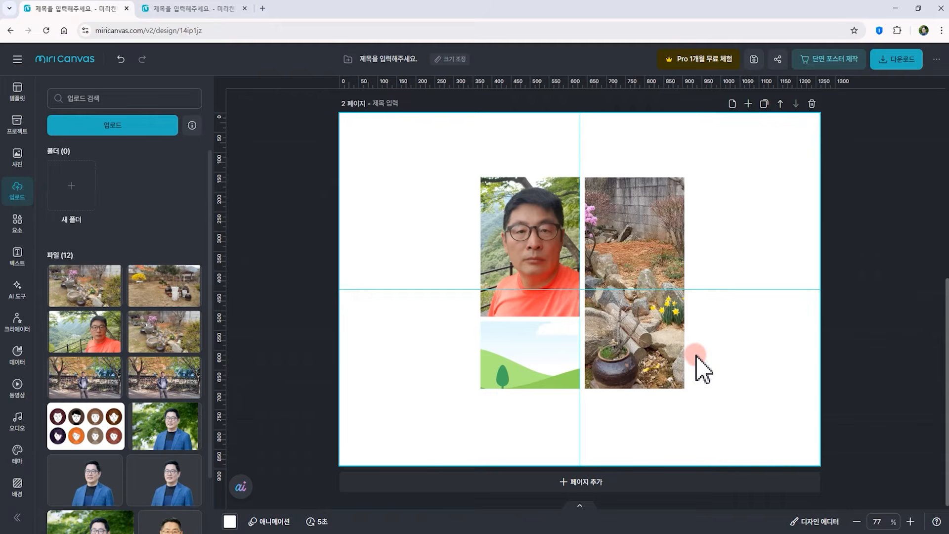
{"action": "left_click", "coordinate": [655, 327]}
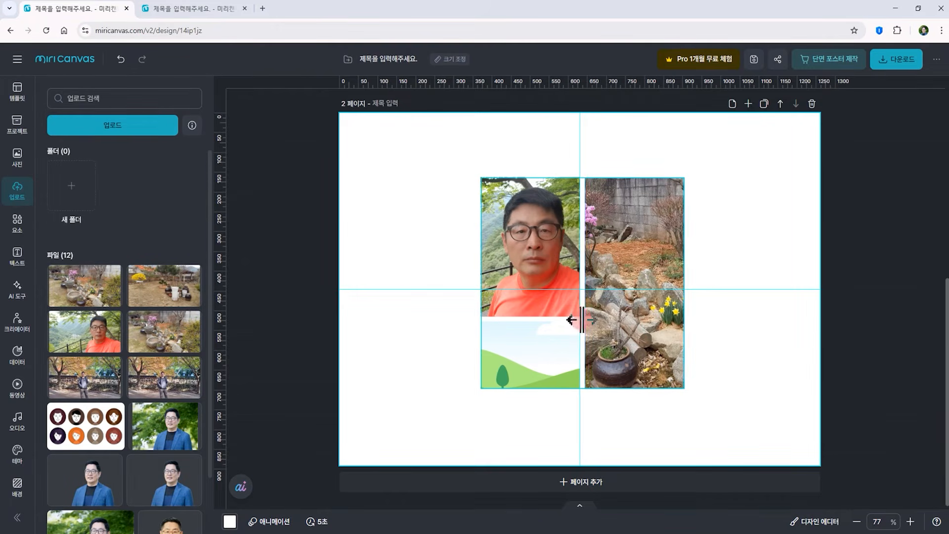
{"action": "double_click", "coordinate": [624, 276]}
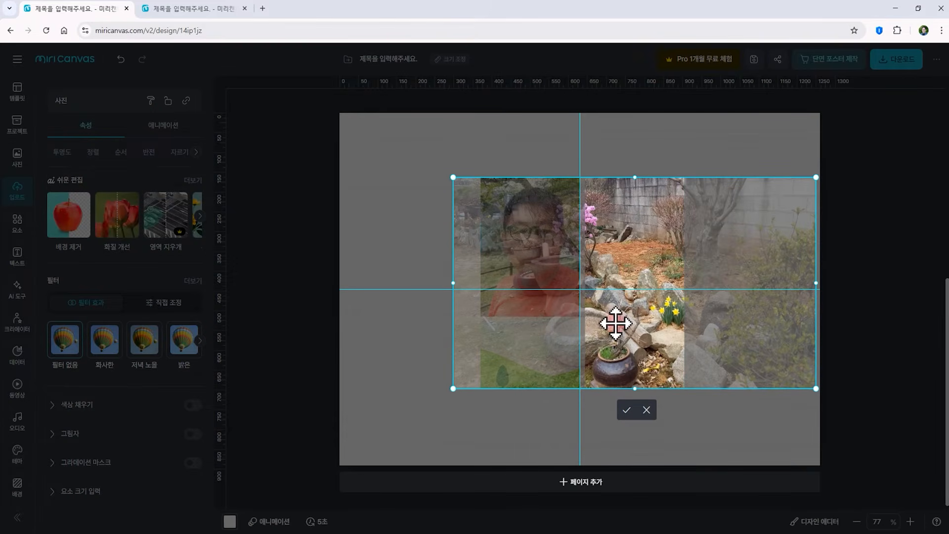
{"action": "left_click_drag", "start_coordinate": [453, 179], "coordinate": [382, 135]}
{"action": "left_click_drag", "start_coordinate": [609, 261], "coordinate": [706, 284]}
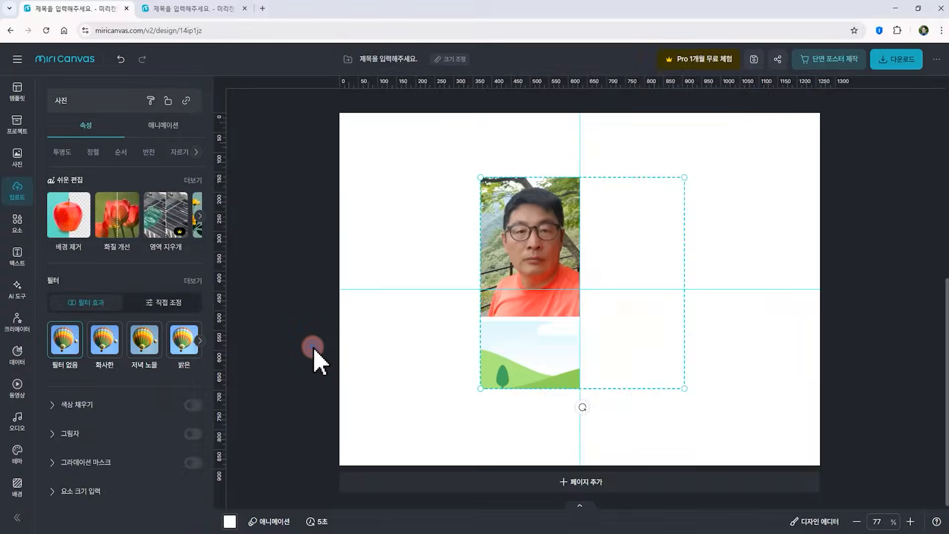
{"action": "left_click", "coordinate": [314, 349]}
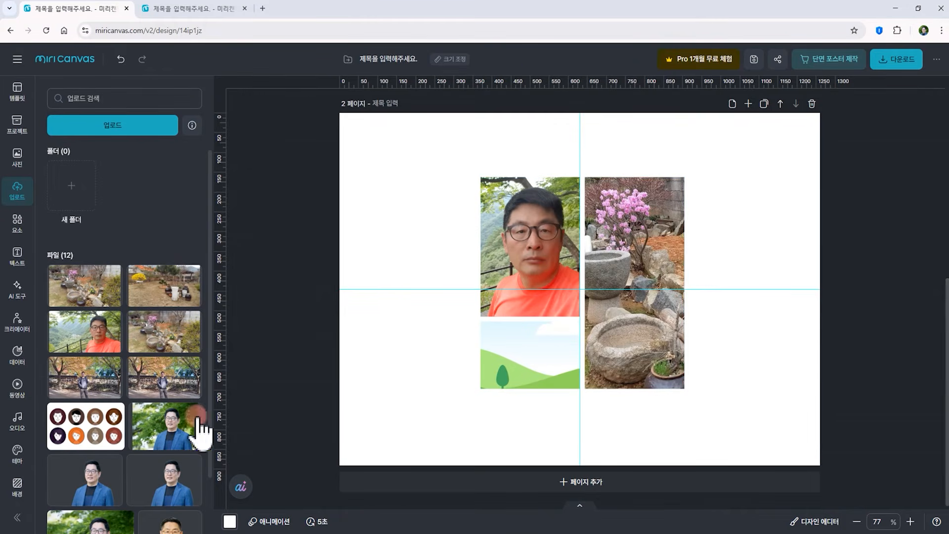
Fill the bottom-left panel with the autumn stone-wall photo, then enlarge and reposition it inside the panel
{"action": "left_click_drag", "start_coordinate": [180, 391], "coordinate": [527, 356]}
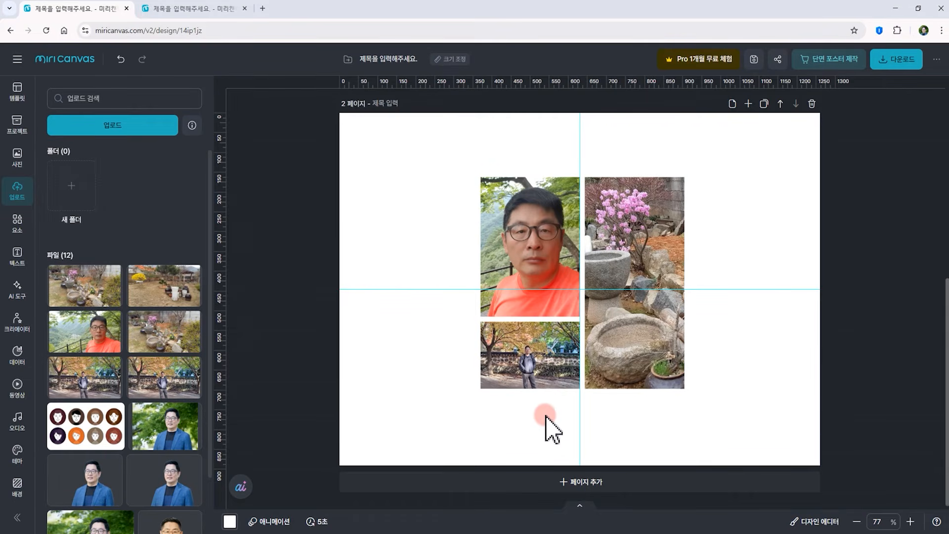
{"action": "double_click", "coordinate": [530, 383]}
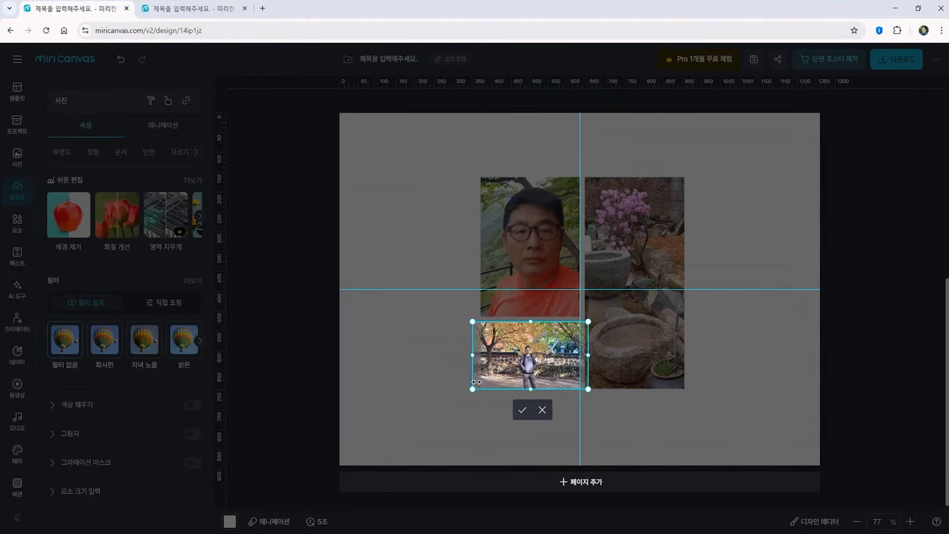
{"action": "left_click_drag", "start_coordinate": [472, 393], "coordinate": [432, 413]}
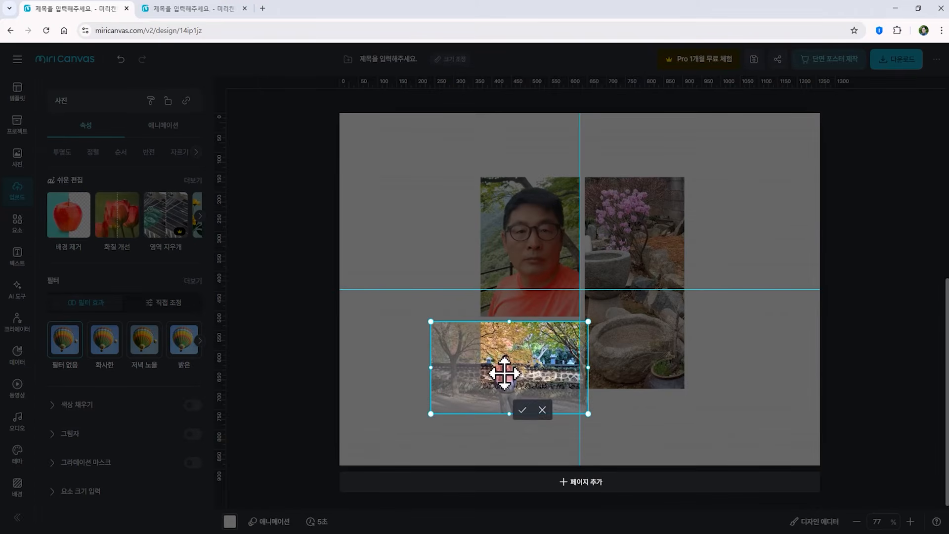
{"action": "left_click_drag", "start_coordinate": [514, 370], "coordinate": [542, 356]}
{"action": "left_click", "coordinate": [417, 356]}
{"action": "left_click", "coordinate": [443, 434]}
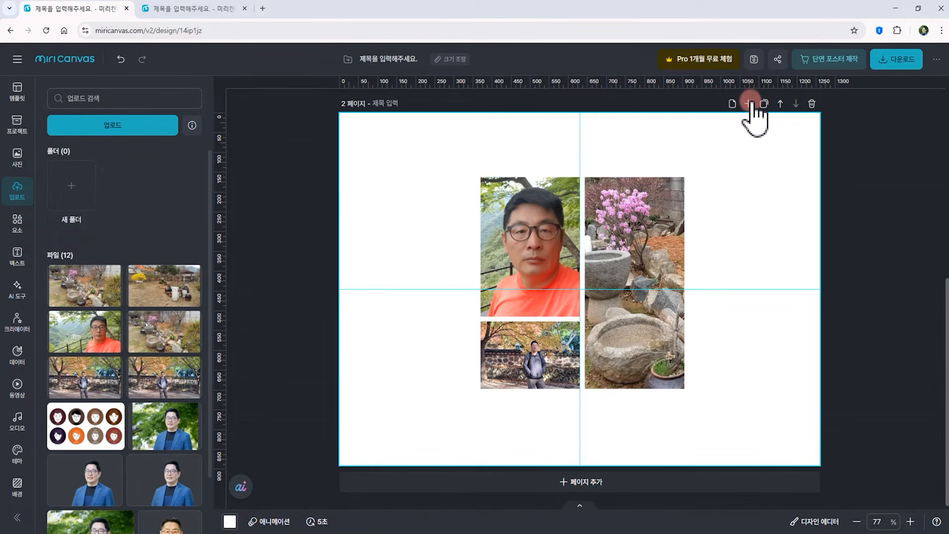
Add a new page, browse all frames, and place a parallelogram frame enlarged to span the page's full height
{"action": "left_click", "coordinate": [579, 483]}
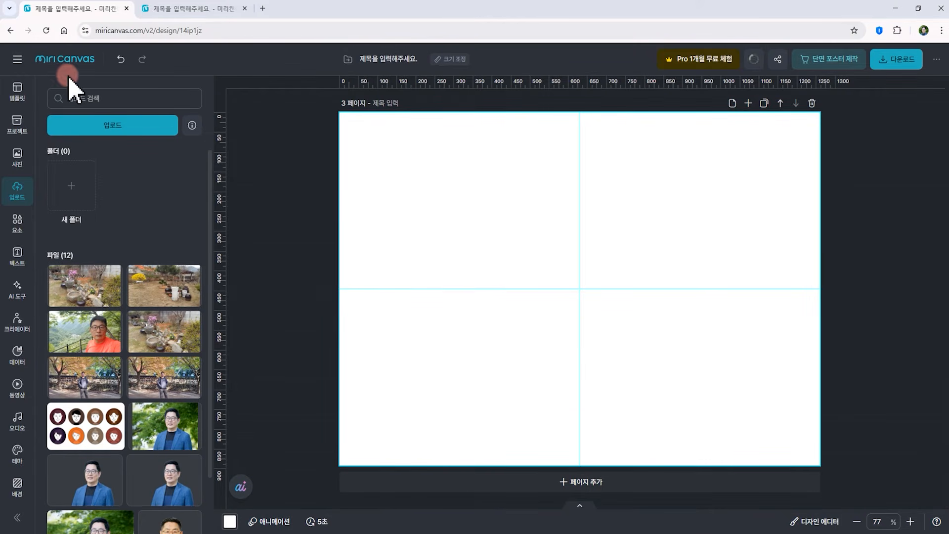
{"action": "left_click", "coordinate": [17, 222]}
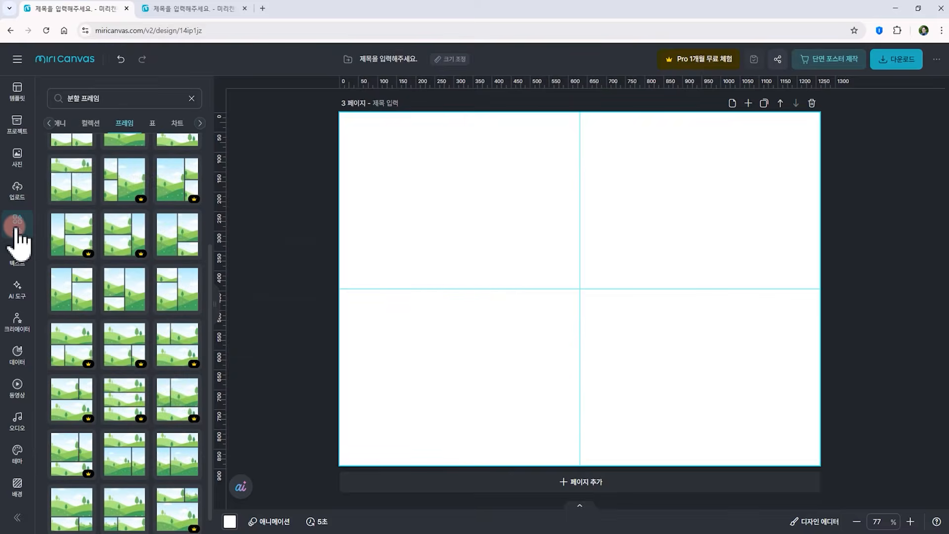
{"action": "left_click", "coordinate": [78, 104]}
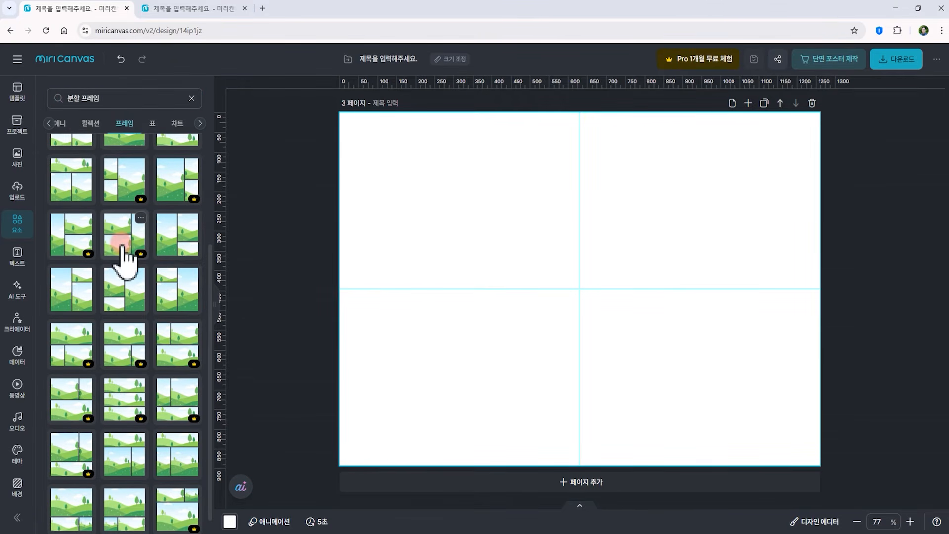
{"action": "left_click", "coordinate": [192, 100]}
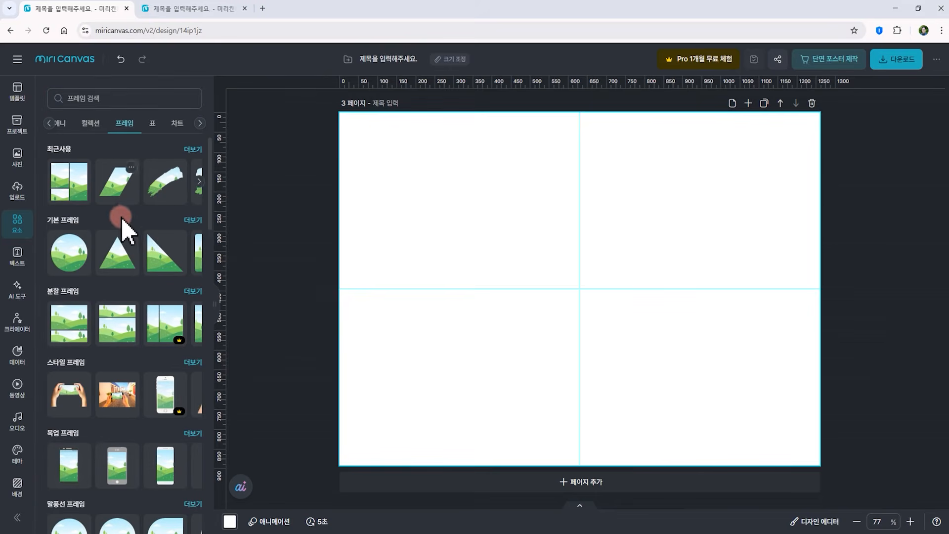
{"action": "left_click", "coordinate": [127, 248]}
{"action": "scroll", "coordinate": [129, 262], "scroll_direction": "down", "scroll_amount": 10}
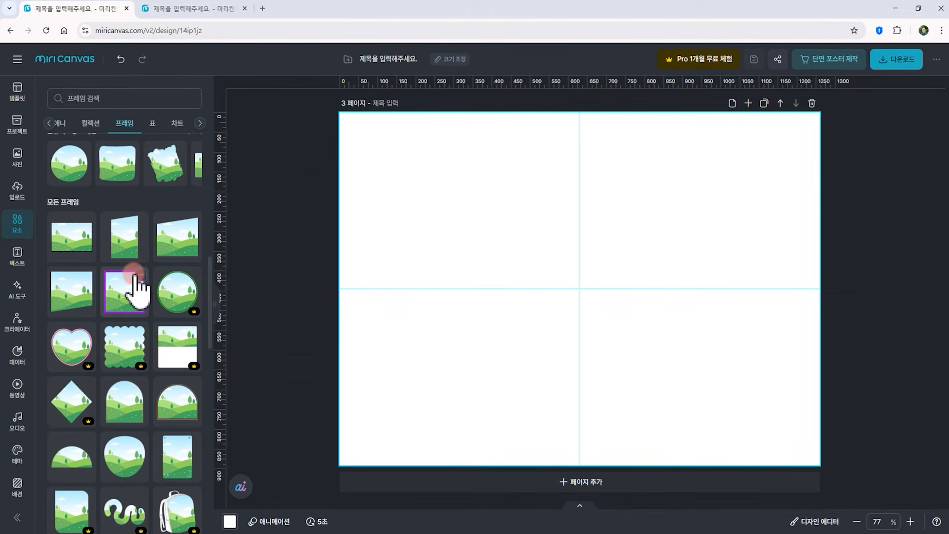
{"action": "scroll", "coordinate": [140, 290], "scroll_direction": "down", "scroll_amount": 5}
{"action": "scroll", "coordinate": [139, 284], "scroll_direction": "down", "scroll_amount": 5}
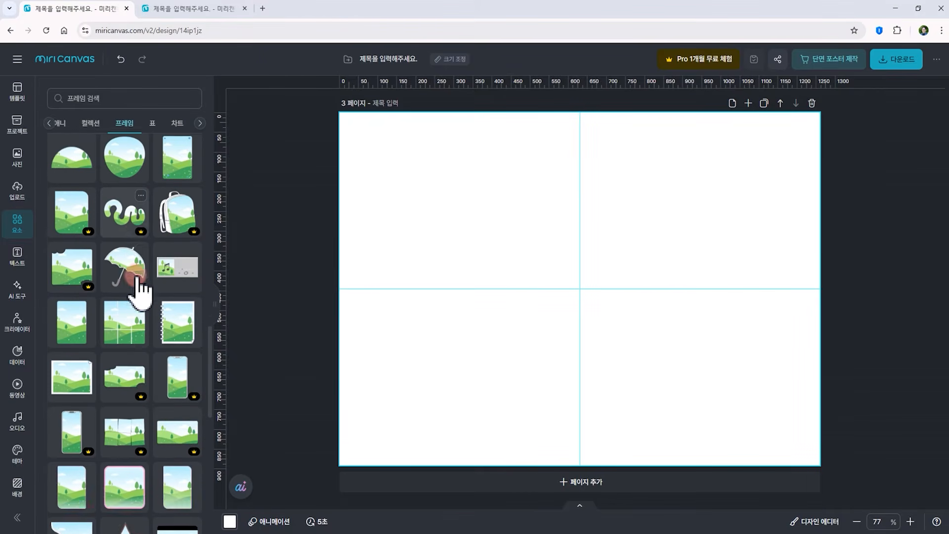
{"action": "scroll", "coordinate": [140, 290], "scroll_direction": "down", "scroll_amount": 10}
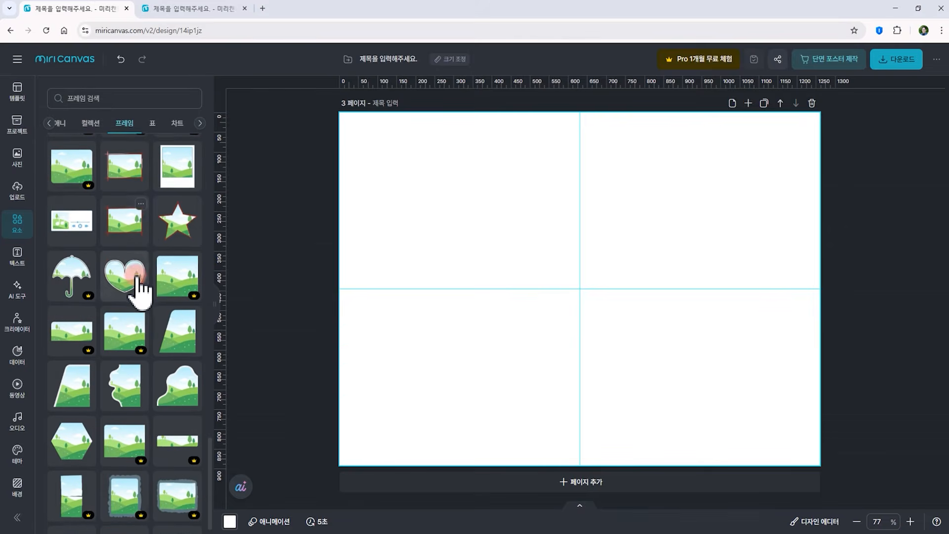
{"action": "scroll", "coordinate": [140, 289], "scroll_direction": "down", "scroll_amount": 10}
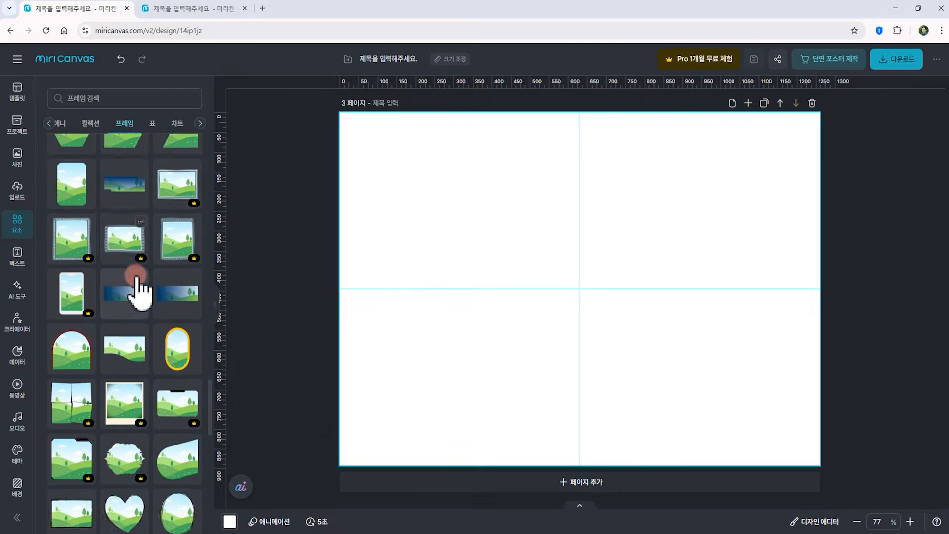
{"action": "scroll", "coordinate": [153, 296], "scroll_direction": "down", "scroll_amount": 10}
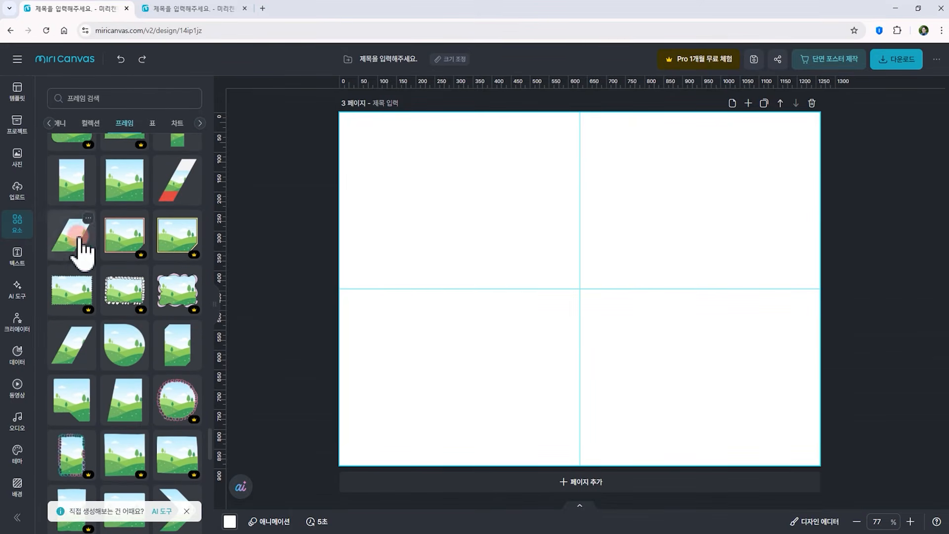
{"action": "left_click_drag", "start_coordinate": [61, 253], "coordinate": [619, 324]}
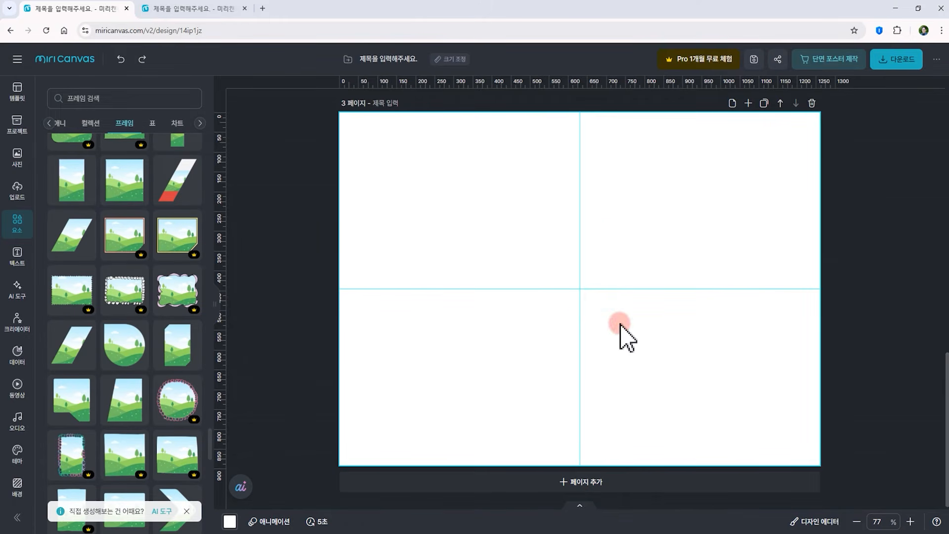
{"action": "left_click_drag", "start_coordinate": [667, 235], "coordinate": [787, 77]}
{"action": "left_click_drag", "start_coordinate": [640, 395], "coordinate": [498, 404]}
{"action": "left_click_drag", "start_coordinate": [557, 385], "coordinate": [561, 385]}
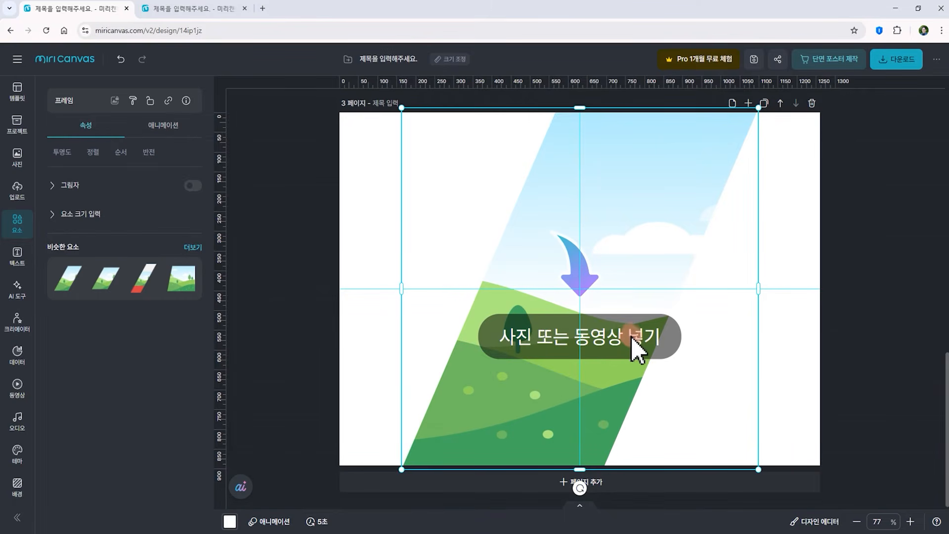
Fill the parallelogram frame with the stone-jar yard photo, then enlarge and reposition it inside the frame
{"action": "left_click", "coordinate": [17, 193]}
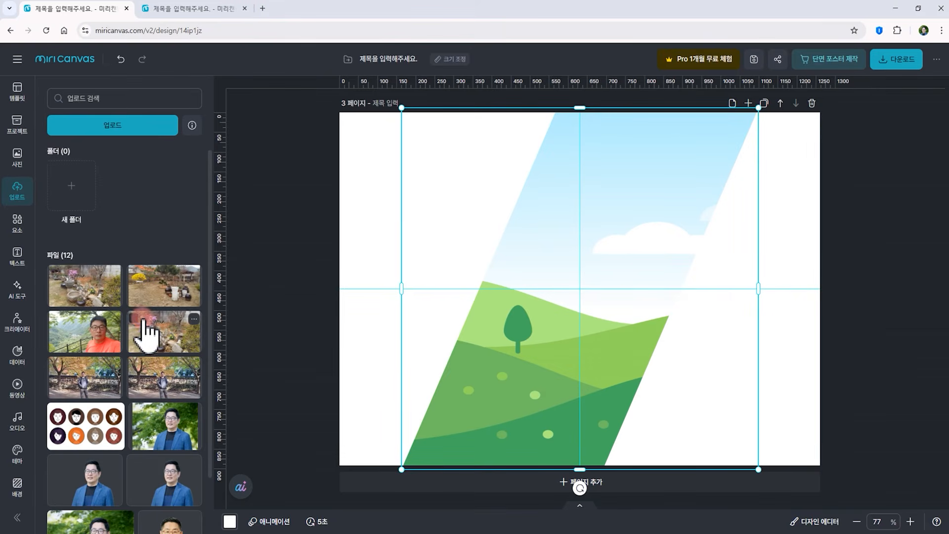
{"action": "left_click_drag", "start_coordinate": [157, 295], "coordinate": [640, 388]}
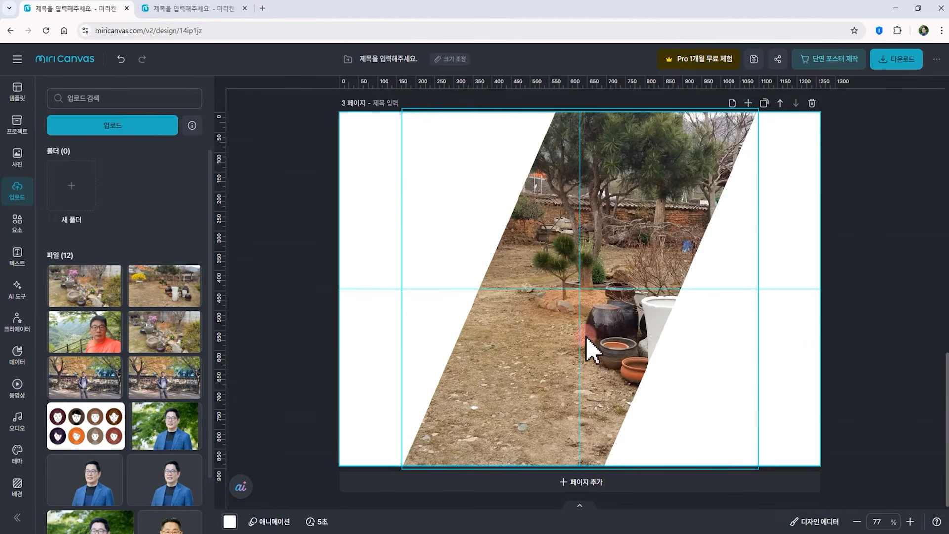
{"action": "left_click", "coordinate": [564, 317]}
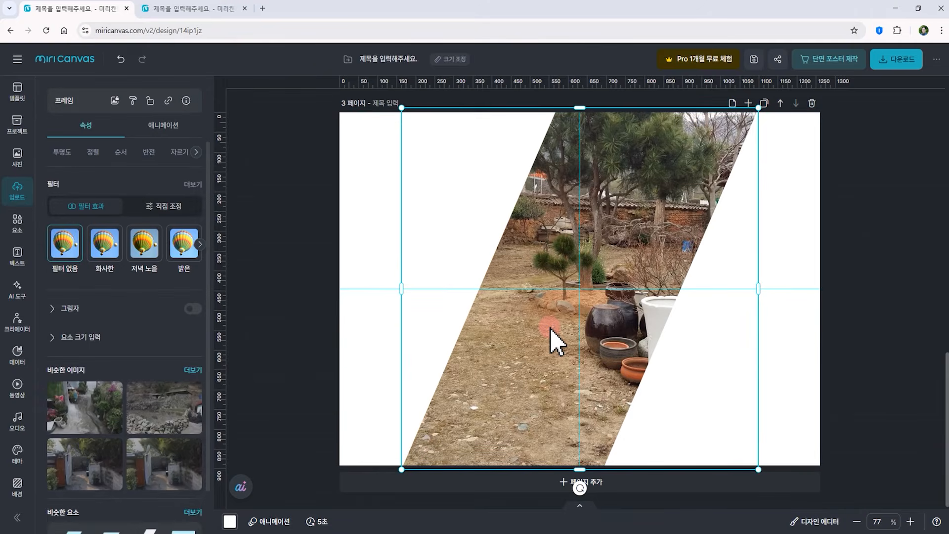
{"action": "double_click", "coordinate": [548, 328]}
{"action": "left_click_drag", "start_coordinate": [562, 322], "coordinate": [526, 324]}
{"action": "left_click_drag", "start_coordinate": [856, 471], "coordinate": [893, 493]}
{"action": "left_click_drag", "start_coordinate": [555, 371], "coordinate": [469, 365]}
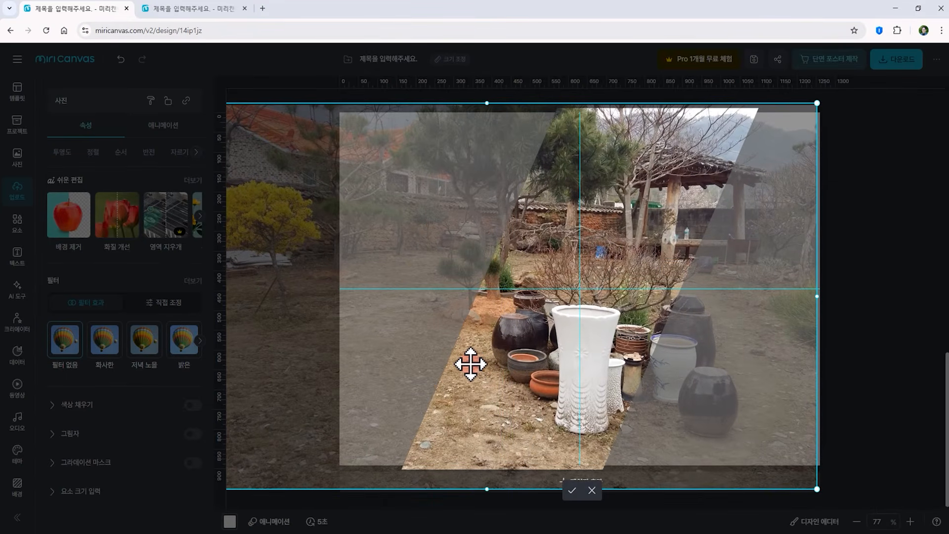
{"action": "left_click", "coordinate": [847, 317]}
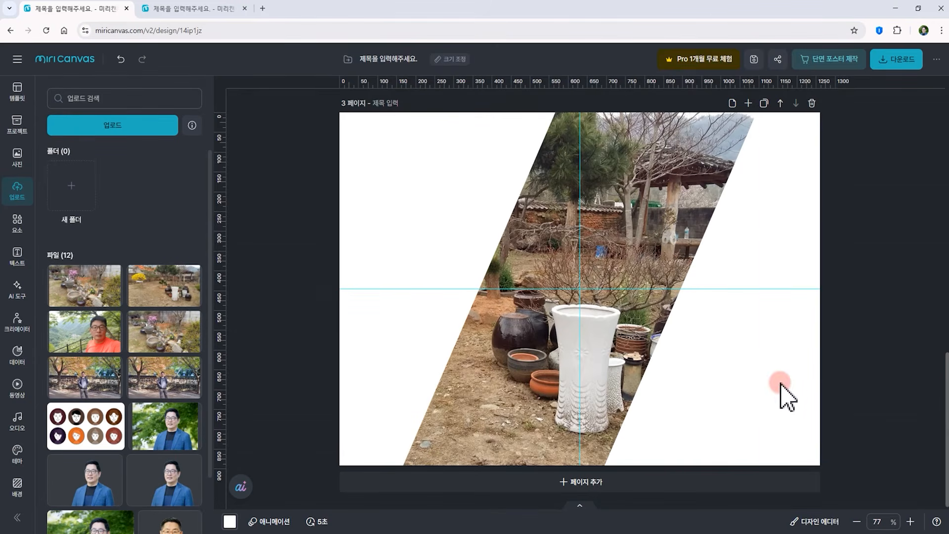
Try several palette colours for the page background
{"action": "left_click", "coordinate": [17, 485]}
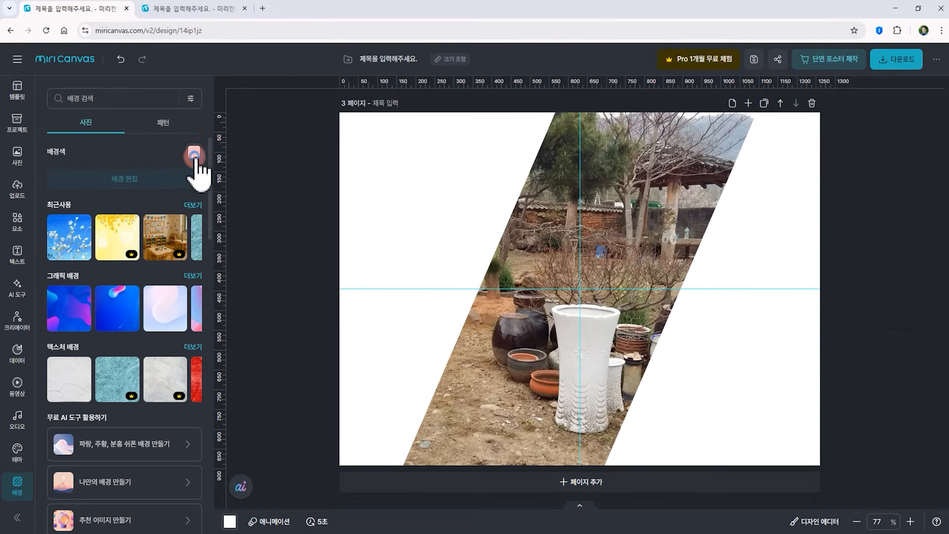
{"action": "left_click", "coordinate": [193, 155]}
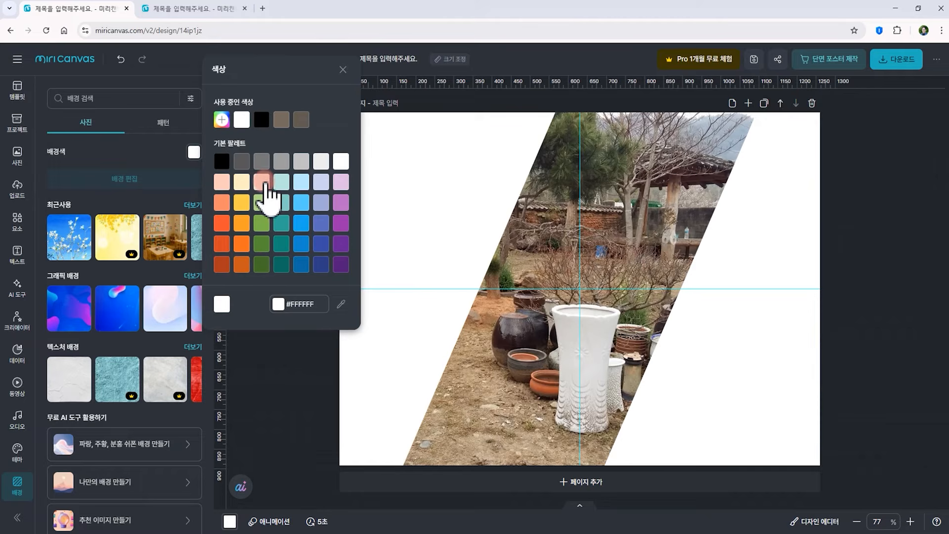
{"action": "left_click", "coordinate": [242, 183]}
{"action": "left_click", "coordinate": [241, 203]}
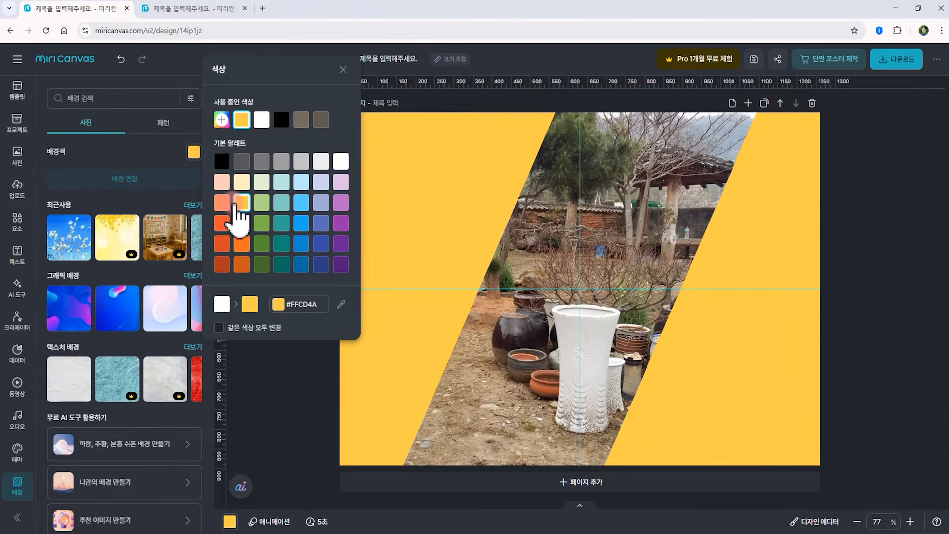
{"action": "left_click", "coordinate": [261, 203]}
{"action": "left_click", "coordinate": [262, 162]}
{"action": "left_click", "coordinate": [282, 163]}
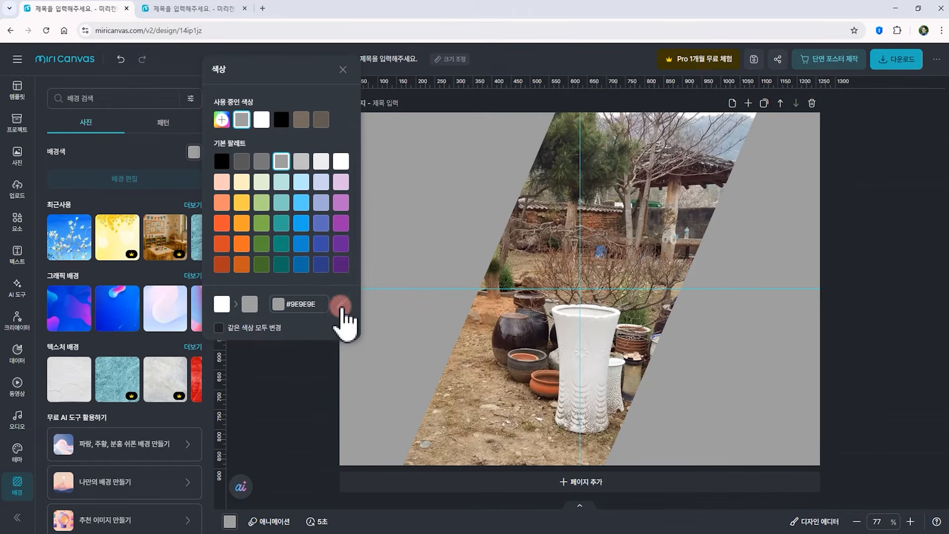
Set the page background to a tan colour sampled from the photo's ground with the eyedropper
{"action": "left_click", "coordinate": [341, 305]}
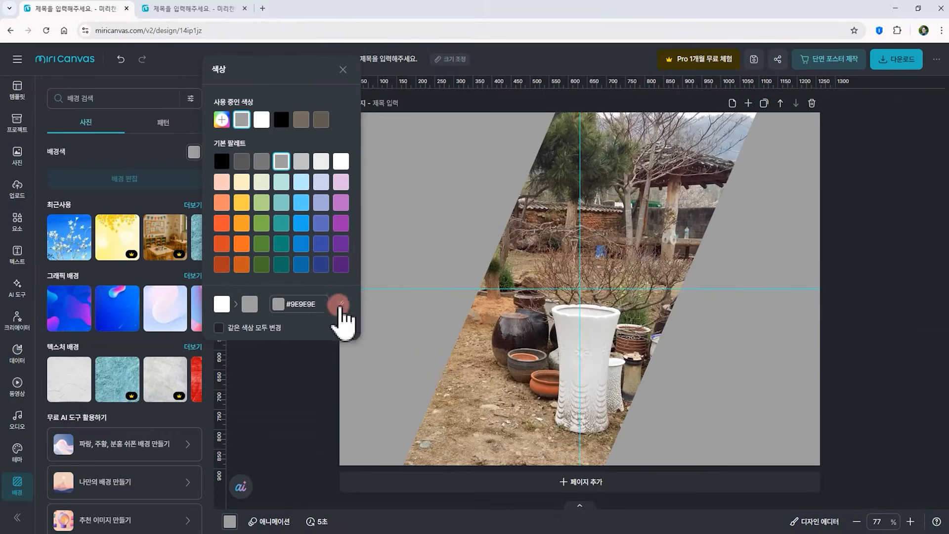
{"action": "left_click", "coordinate": [341, 306]}
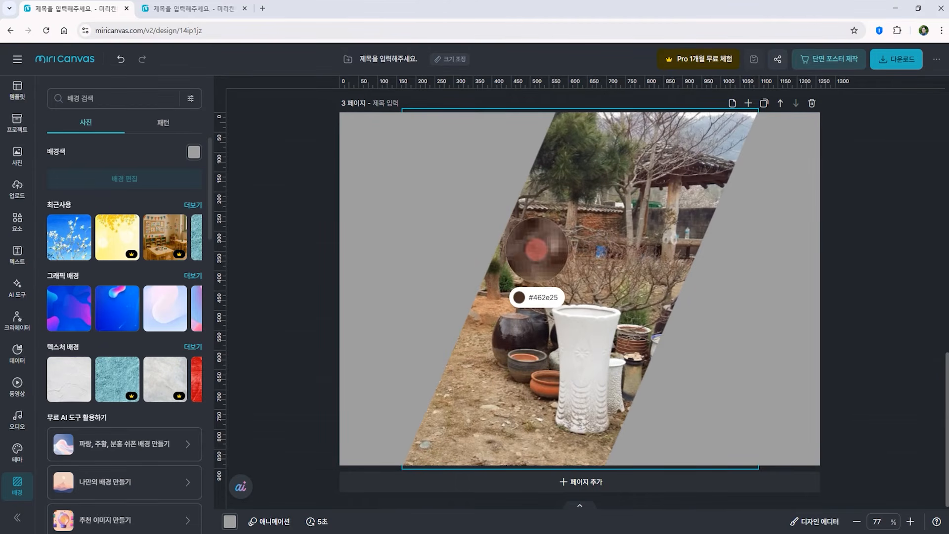
{"action": "left_click", "coordinate": [530, 255]}
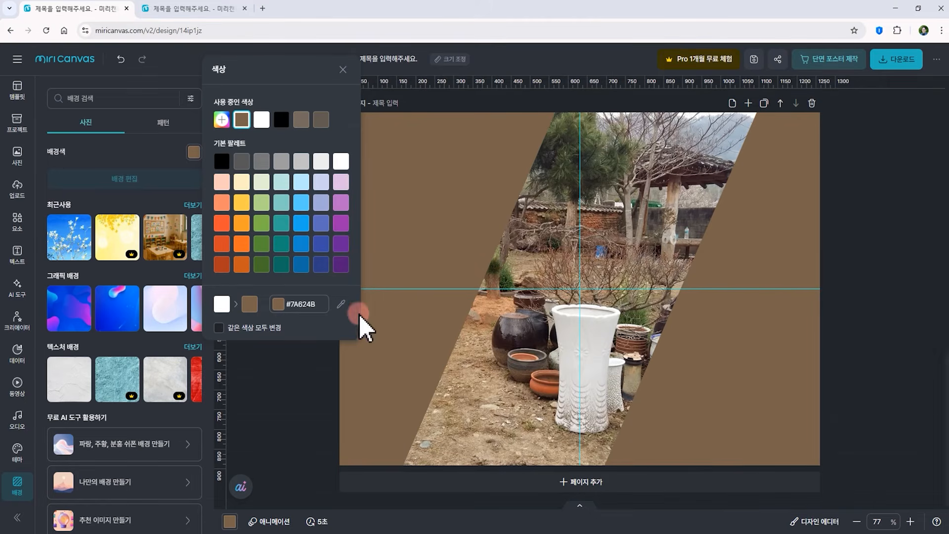
{"action": "left_click", "coordinate": [341, 304]}
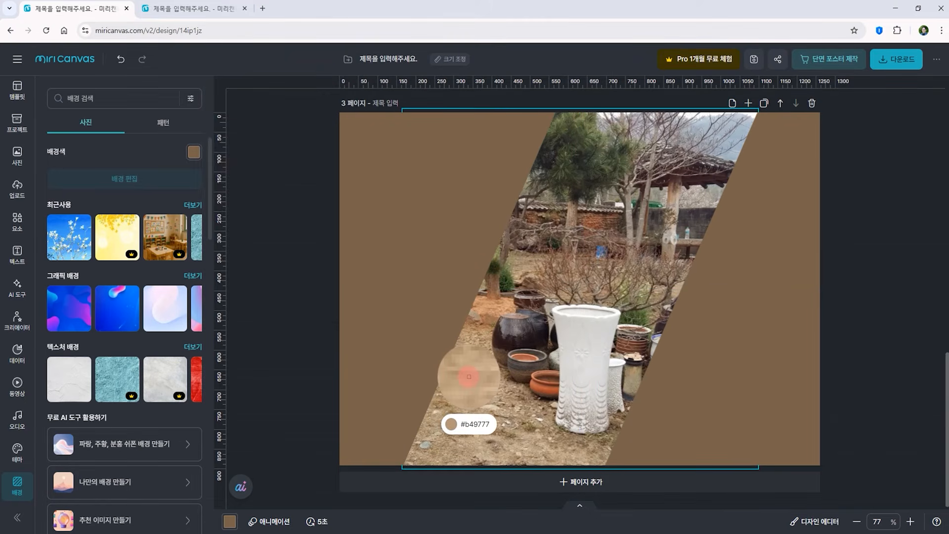
{"action": "left_click", "coordinate": [467, 381]}
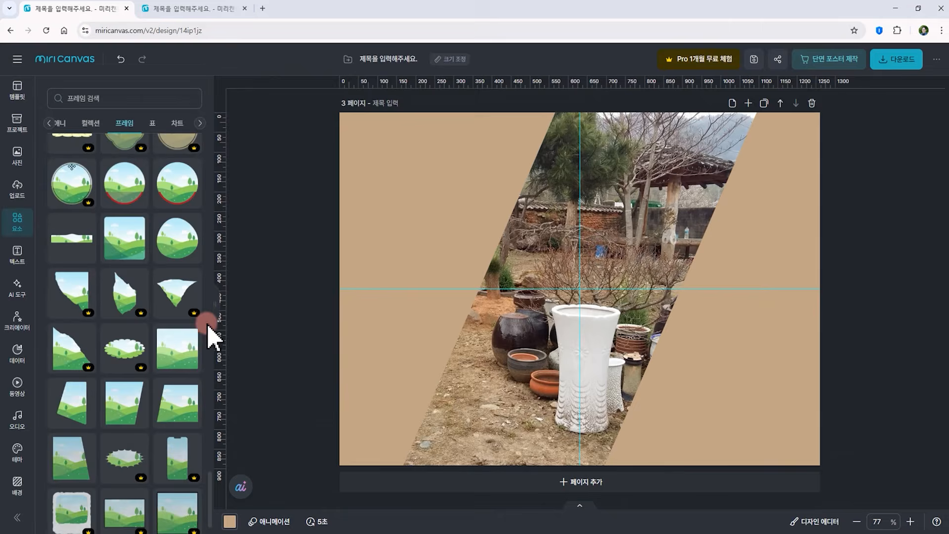
Place the tilted smartphone mockup frame on the new fourth page
{"action": "scroll", "coordinate": [159, 360], "scroll_direction": "down", "scroll_amount": 2}
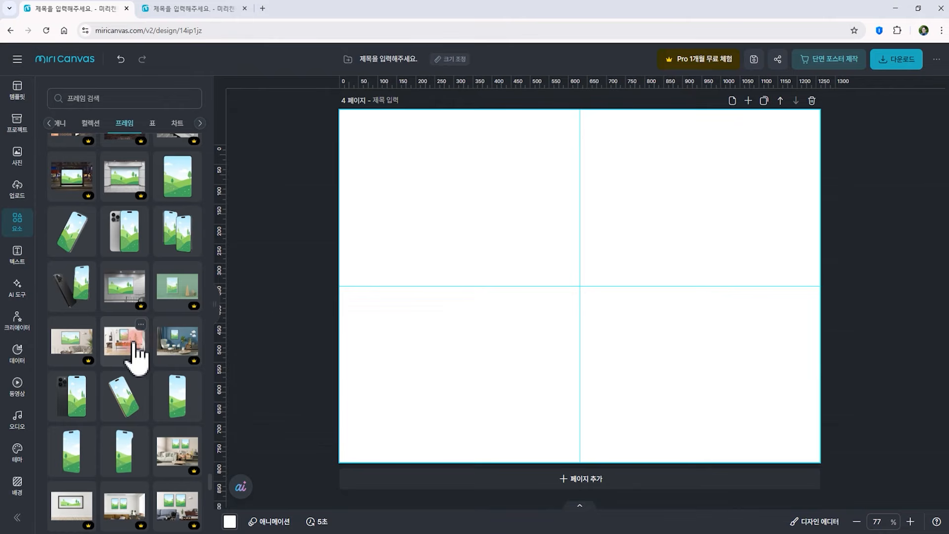
{"action": "left_click", "coordinate": [69, 289]}
{"action": "mouse_move", "coordinate": [82, 287]}
{"action": "left_mouse_down"}
{"action": "mouse_move", "coordinate": [616, 286]}
{"action": "mouse_move", "coordinate": [568, 289]}
{"action": "left_mouse_up"}
{"action": "left_click", "coordinate": [241, 332]}
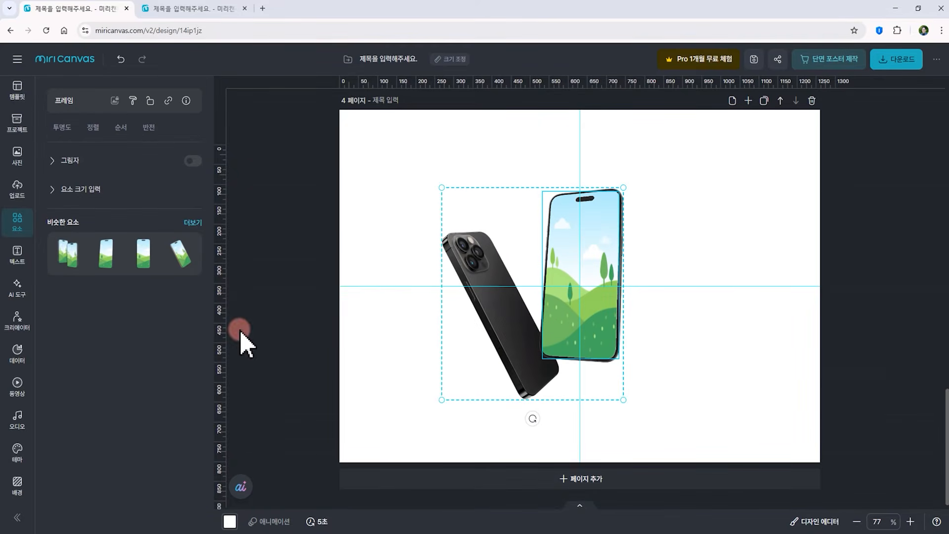
Fill the phone screen frame with the autumn-walk portrait photo, then enlarge and reposition it inside the screen
{"action": "left_click", "coordinate": [17, 187]}
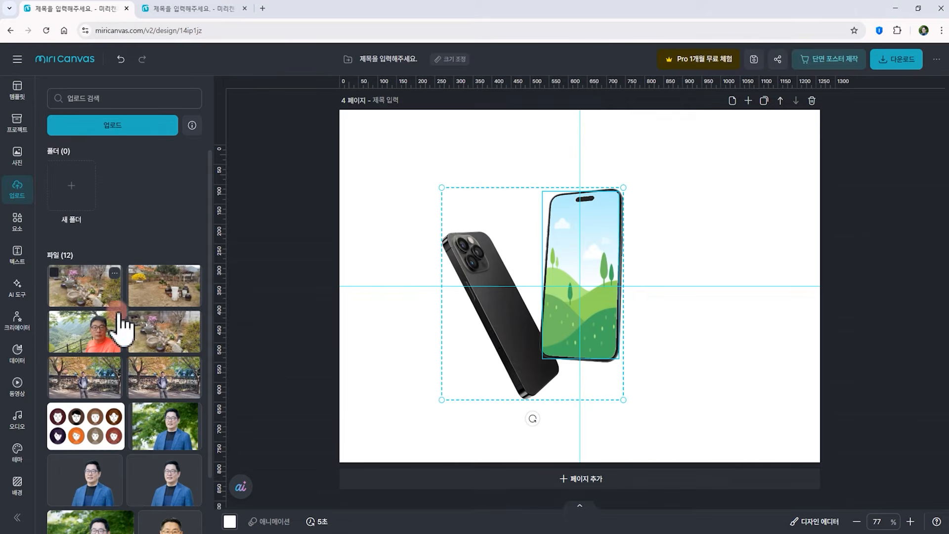
{"action": "left_click_drag", "start_coordinate": [170, 388], "coordinate": [544, 316]}
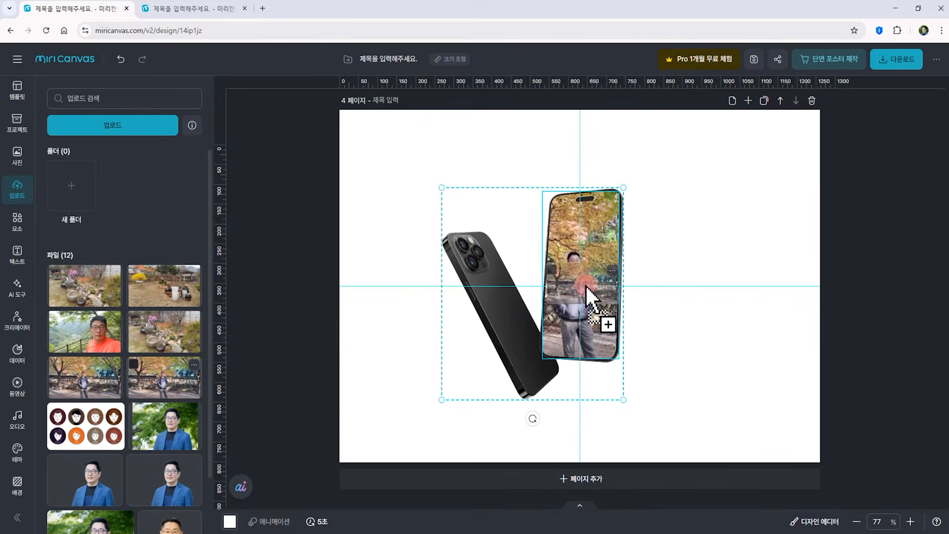
{"action": "left_click", "coordinate": [692, 341]}
{"action": "left_click", "coordinate": [589, 332]}
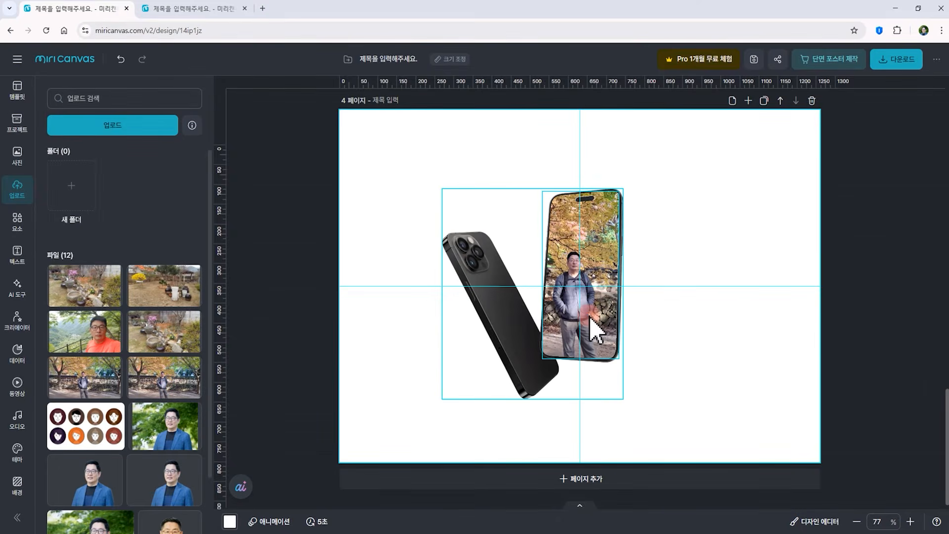
{"action": "double_click", "coordinate": [589, 333]}
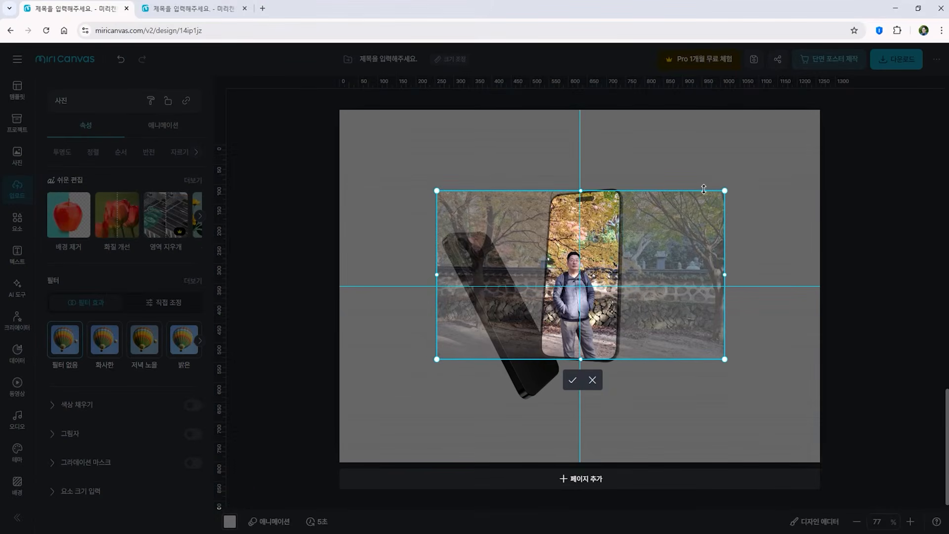
{"action": "left_click_drag", "start_coordinate": [721, 192], "coordinate": [789, 155]}
{"action": "left_click_drag", "start_coordinate": [607, 271], "coordinate": [576, 278]}
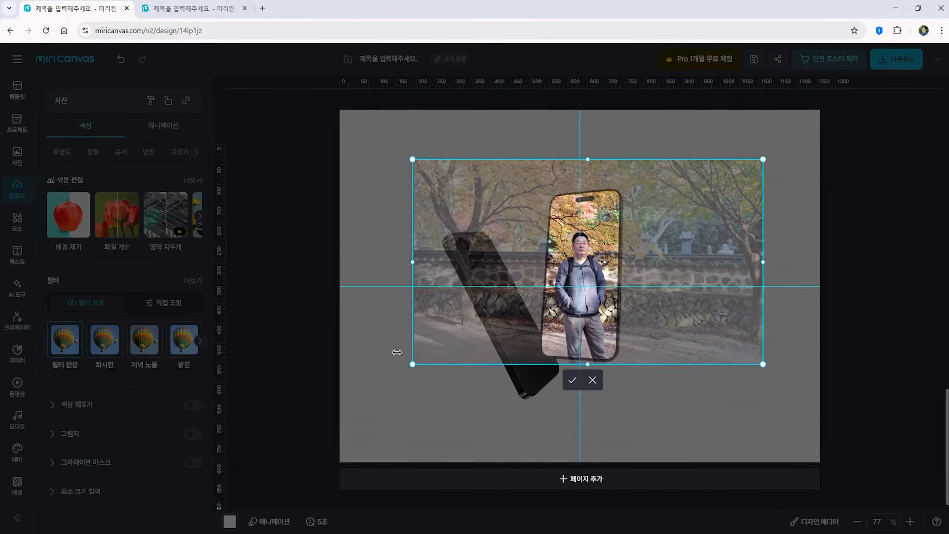
{"action": "left_click", "coordinate": [381, 350]}
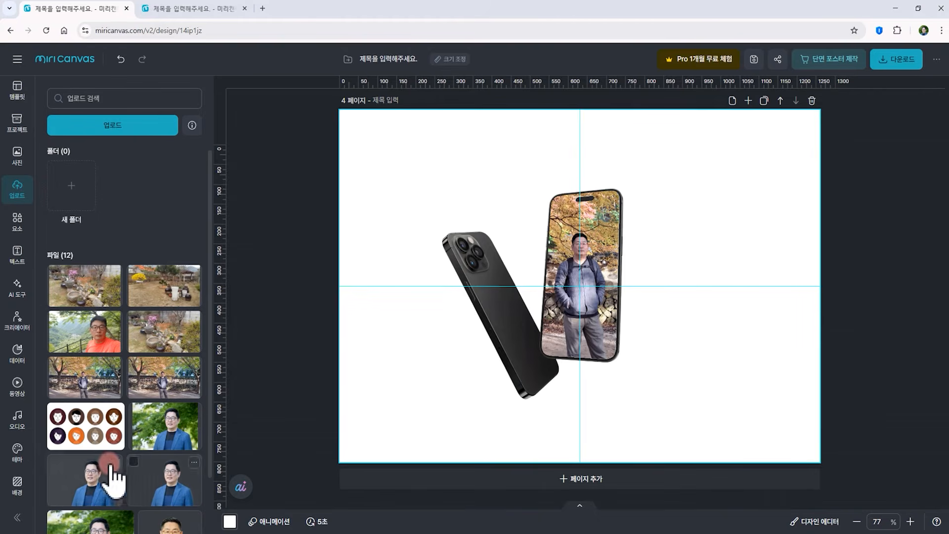
Set the fourth page's background to a colour sampled from the photo with the eyedropper
{"action": "left_click", "coordinate": [18, 487]}
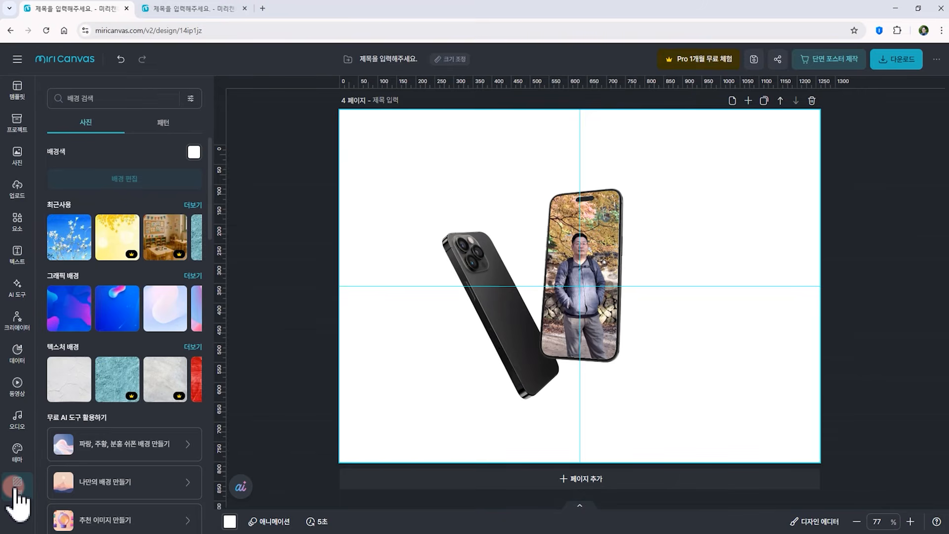
{"action": "left_click", "coordinate": [194, 152]}
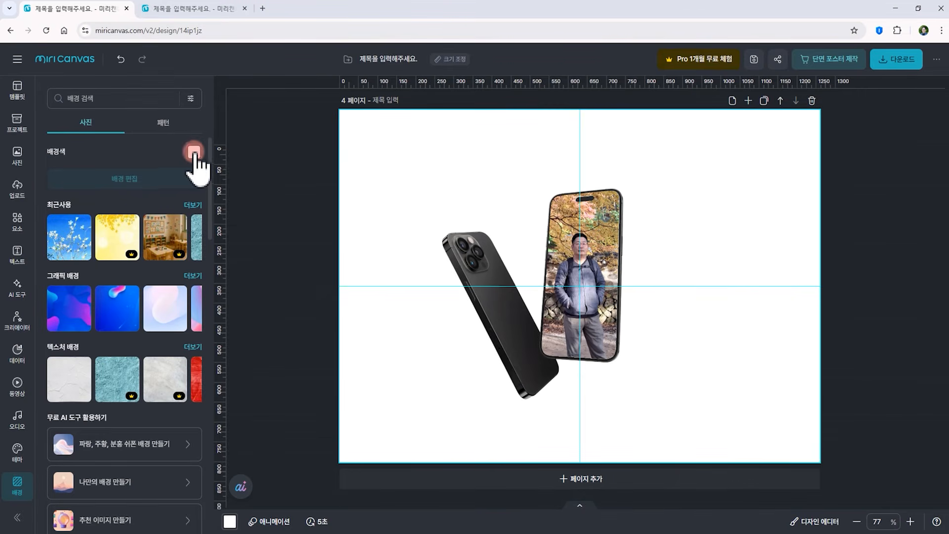
{"action": "left_click", "coordinate": [340, 301]}
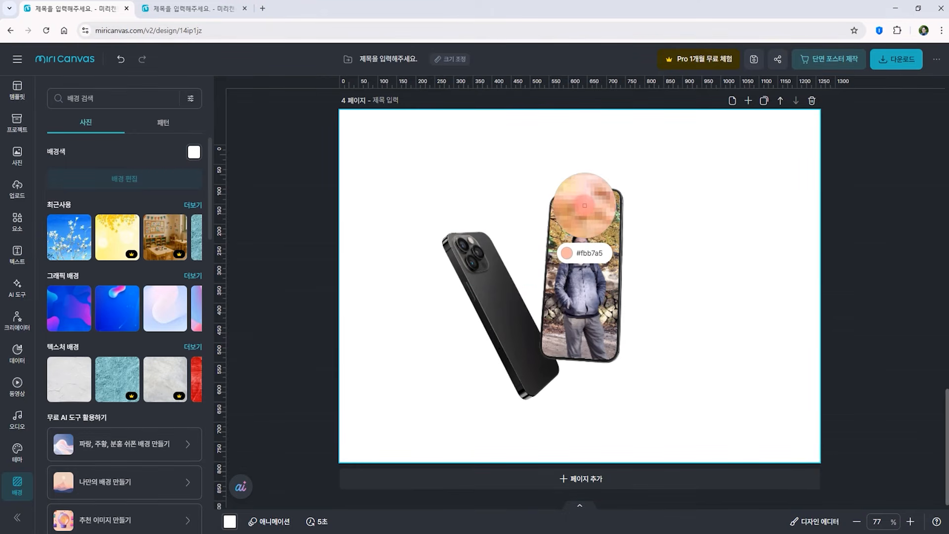
{"action": "left_click", "coordinate": [585, 203]}
{"action": "left_click", "coordinate": [460, 364]}
{"action": "left_click", "coordinate": [868, 425]}
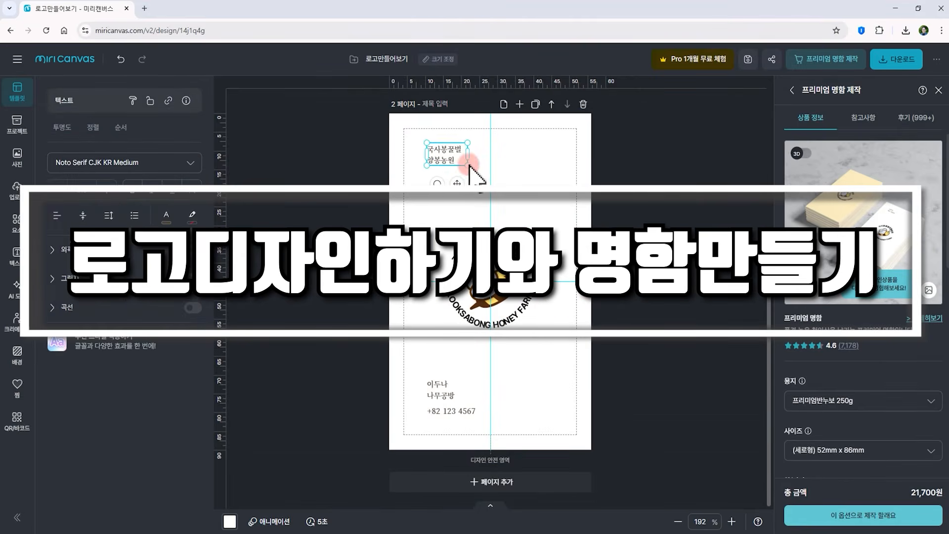
{"action": "left_click", "coordinate": [451, 411]}
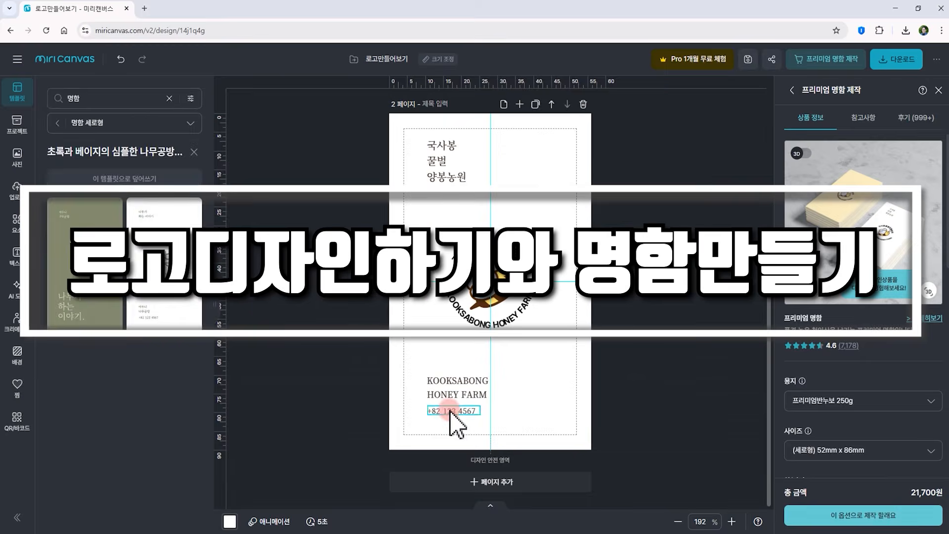
{"action": "left_click", "coordinate": [608, 417]}
{"action": "left_click", "coordinate": [17, 356]}
{"action": "left_click", "coordinate": [87, 126]}
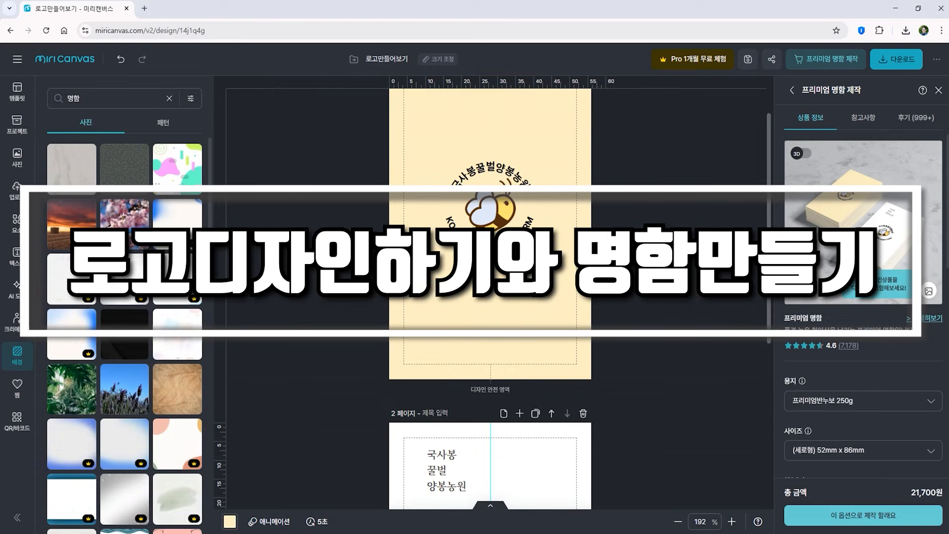
{"action": "left_click", "coordinate": [169, 98]}
{"action": "left_click", "coordinate": [193, 152]}
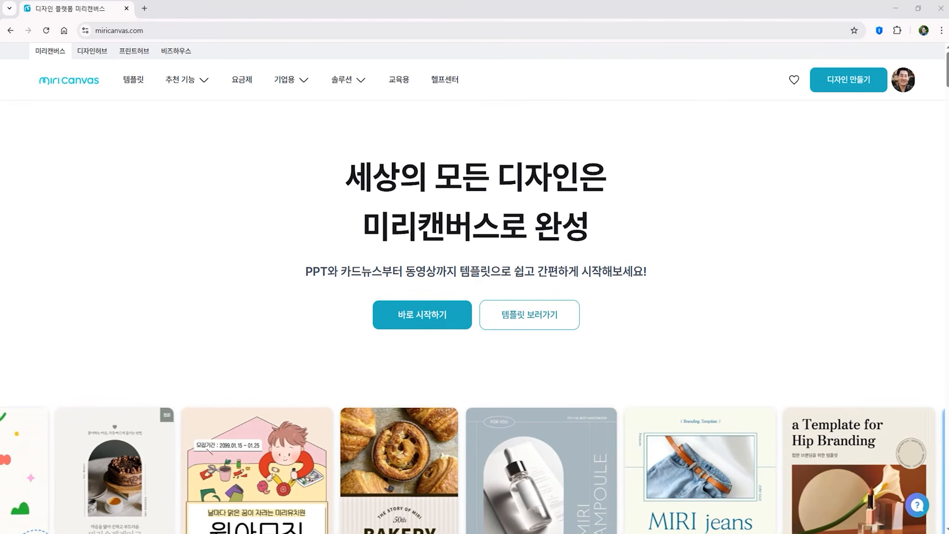
Start a new design and resize it to the Logo/Profile 500 × 500 px format
{"action": "left_click", "coordinate": [851, 78]}
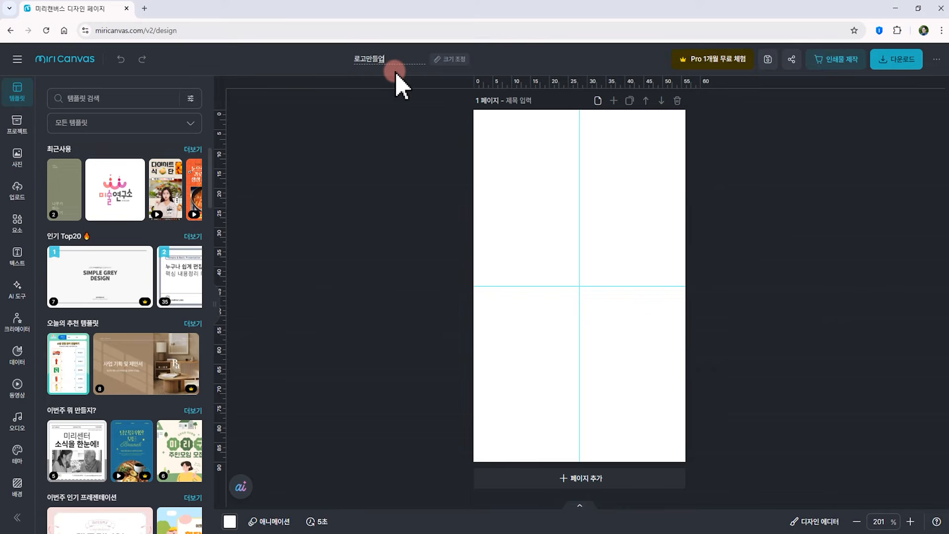
{"action": "left_click", "coordinate": [454, 59]}
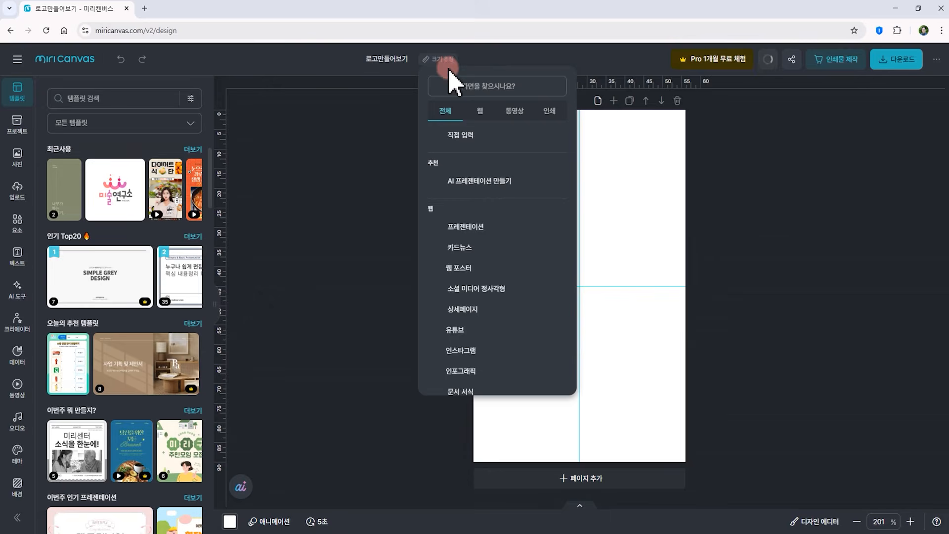
{"action": "scroll", "coordinate": [491, 336], "scroll_direction": "down", "scroll_amount": 5}
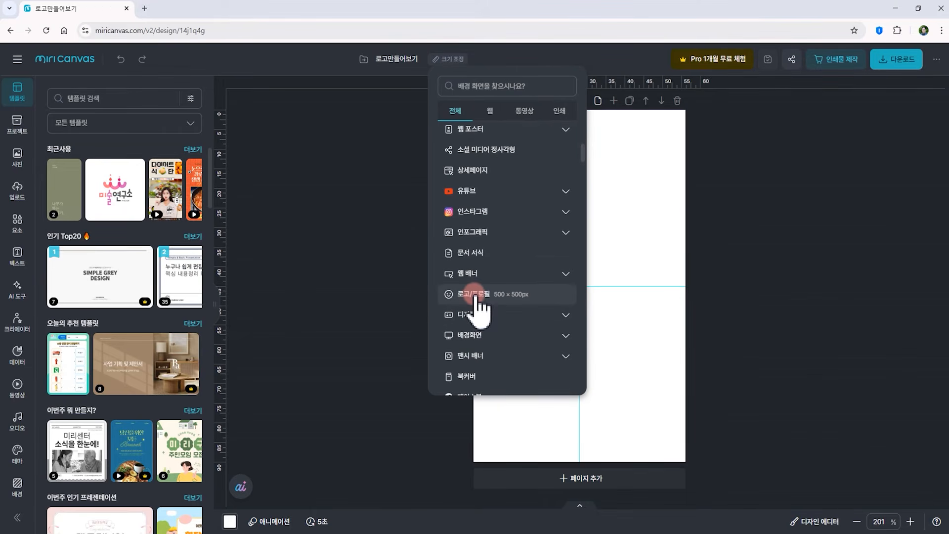
{"action": "left_click", "coordinate": [504, 297]}
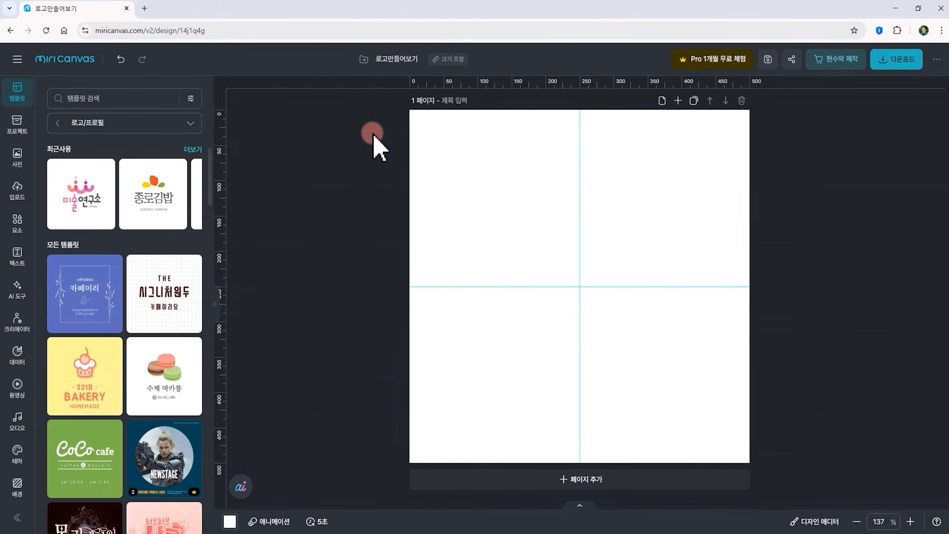
Search the illustrations for 꿀벌, place a bee illustration on the page, shrink it and centre it
{"action": "left_click", "coordinate": [20, 223]}
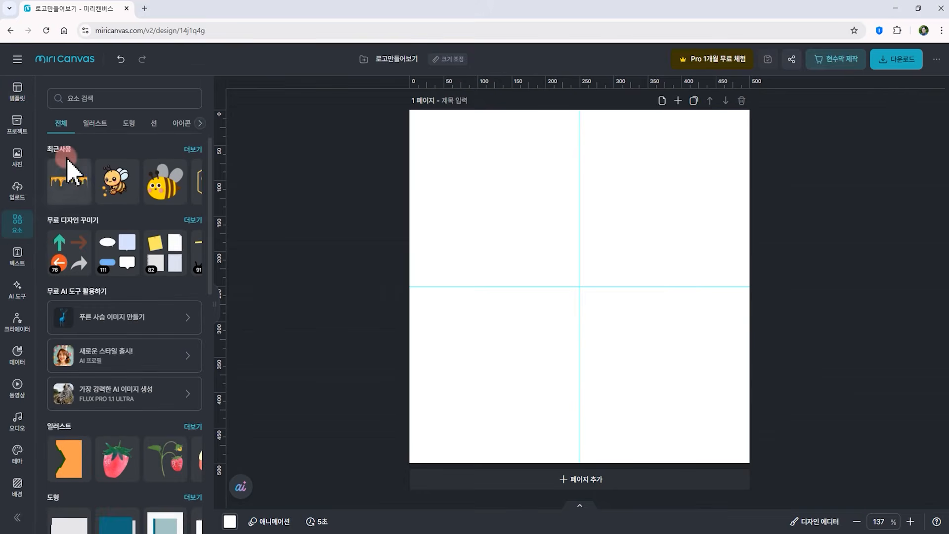
{"action": "left_click", "coordinate": [88, 123]}
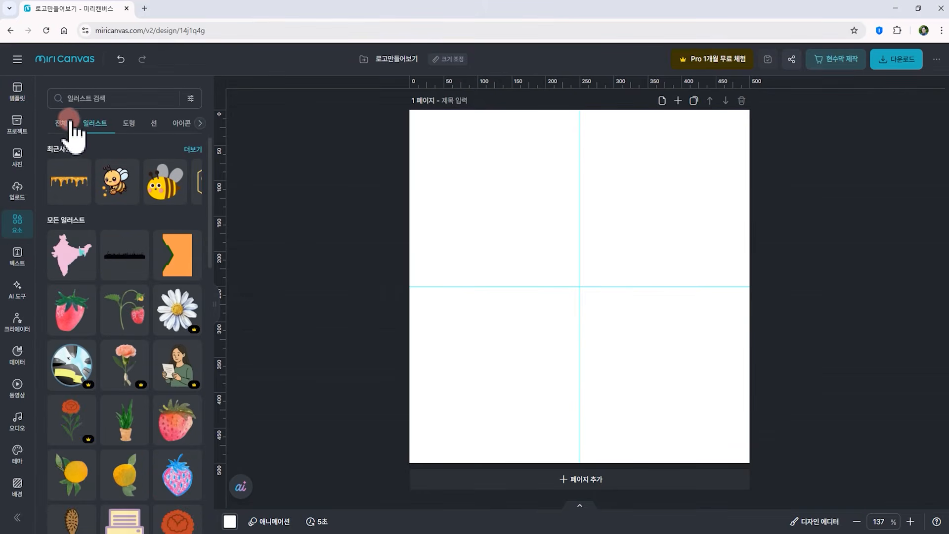
{"action": "left_click", "coordinate": [93, 98]}
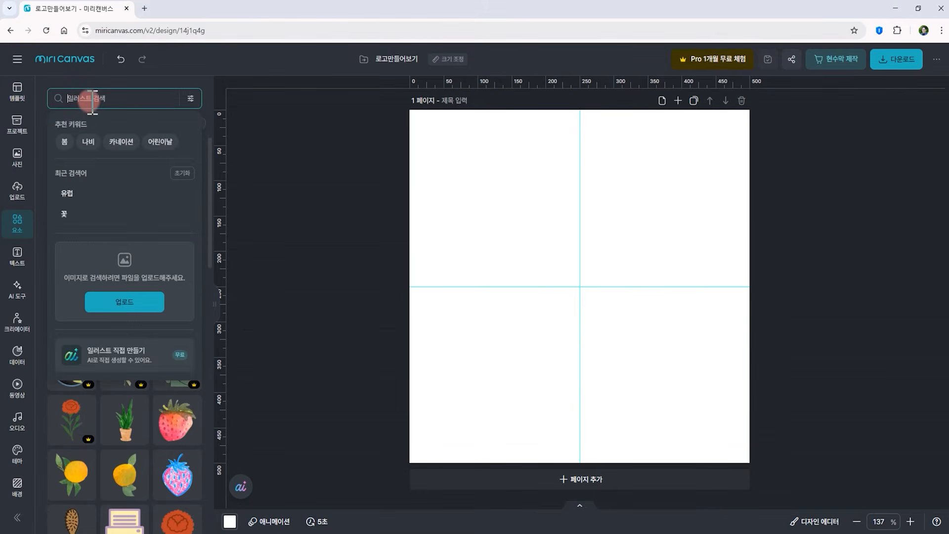
{"action": "type", "text": "ㄲㅜㄹ벌"}
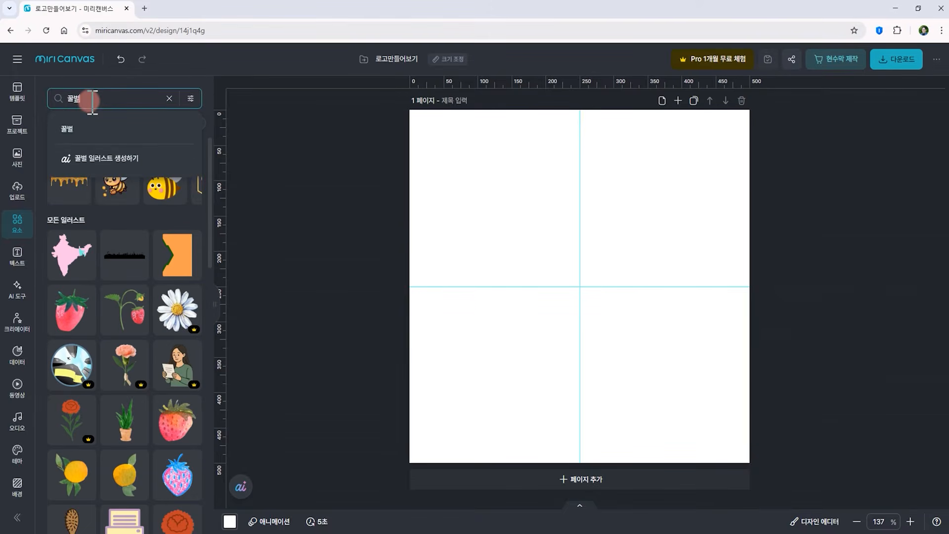
{"action": "key", "text": "Return"}
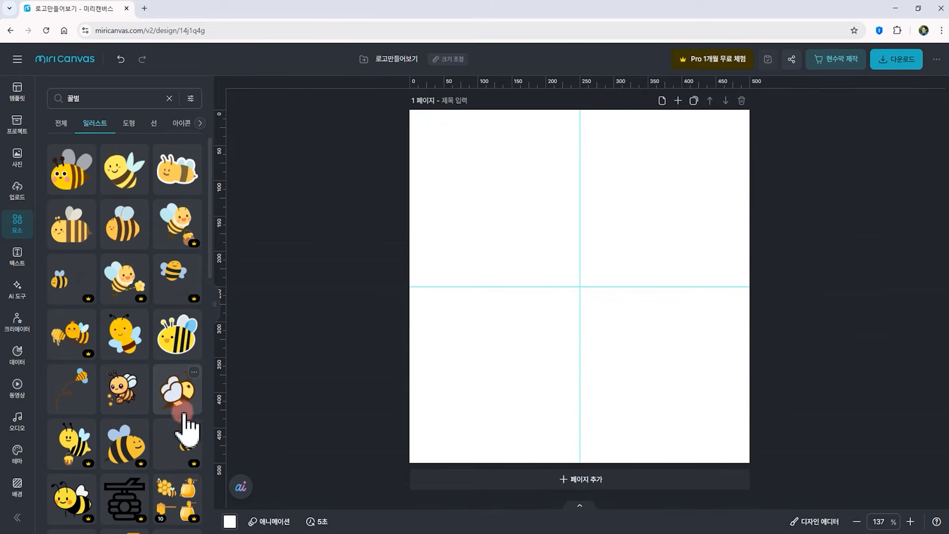
{"action": "left_click_drag", "start_coordinate": [190, 405], "coordinate": [626, 286]}
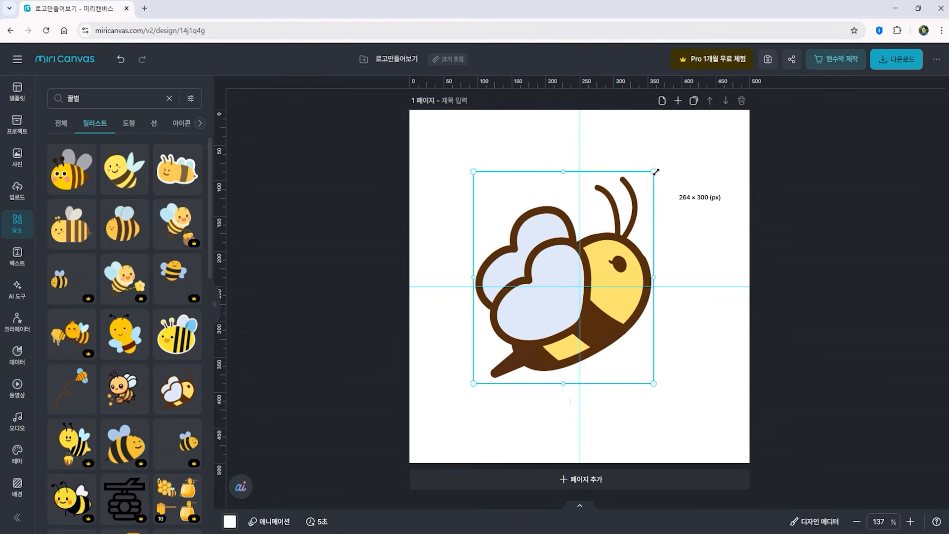
{"action": "left_click_drag", "start_coordinate": [655, 172], "coordinate": [555, 278]}
{"action": "left_click_drag", "start_coordinate": [509, 363], "coordinate": [570, 310]}
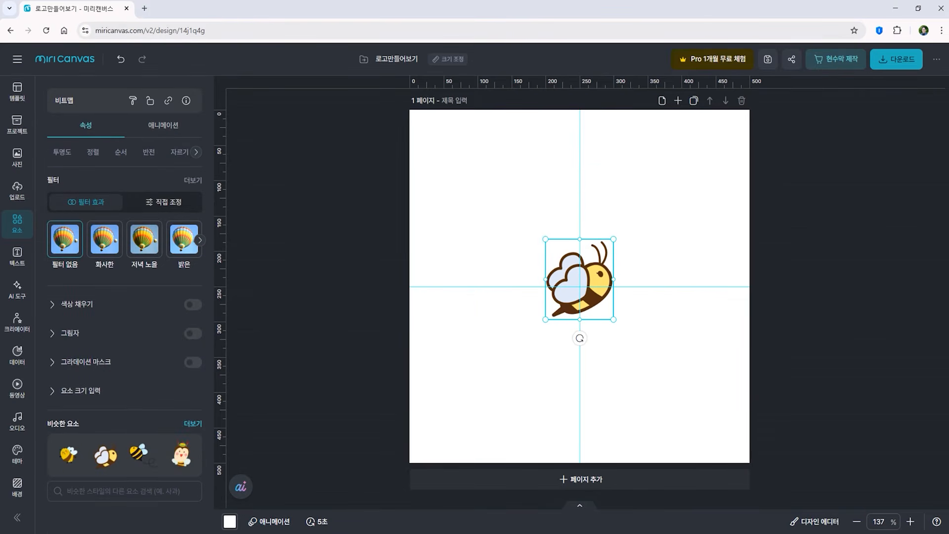
Add a subtitle text box, paste the farm name 국사봉꿀벌양봉농원 into it, and move it above the bee
{"action": "left_click", "coordinate": [17, 253]}
{"action": "left_click", "coordinate": [527, 217]}
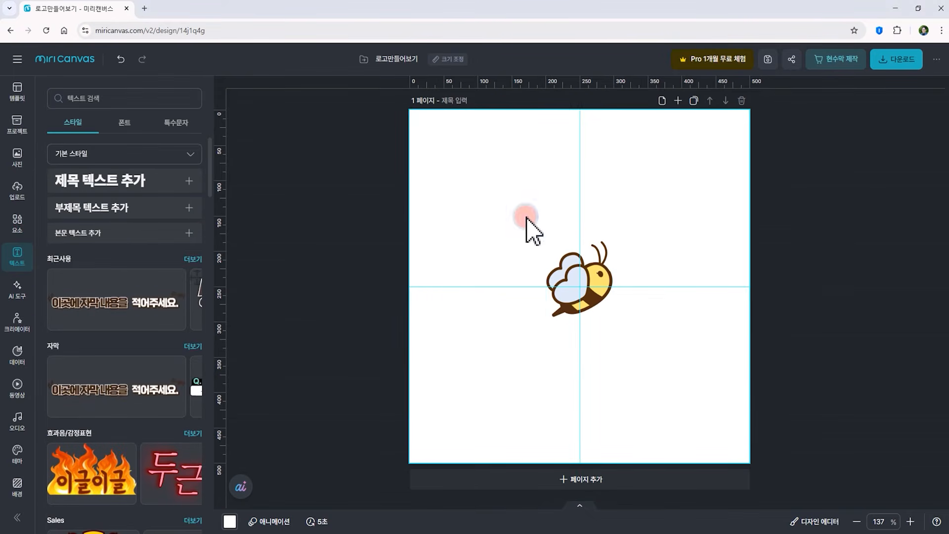
{"action": "left_click", "coordinate": [83, 209]}
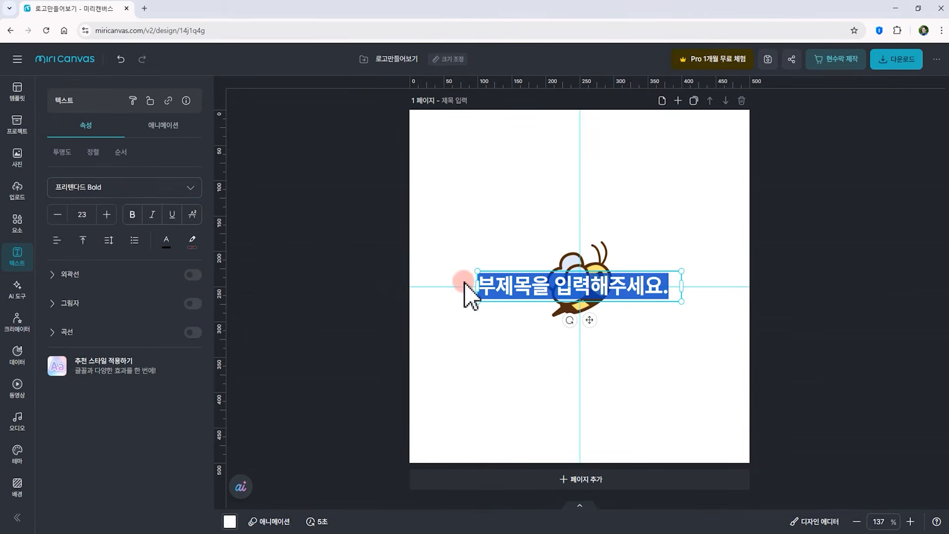
{"action": "type", "text": "국시봉꿀벌양봉농원"}
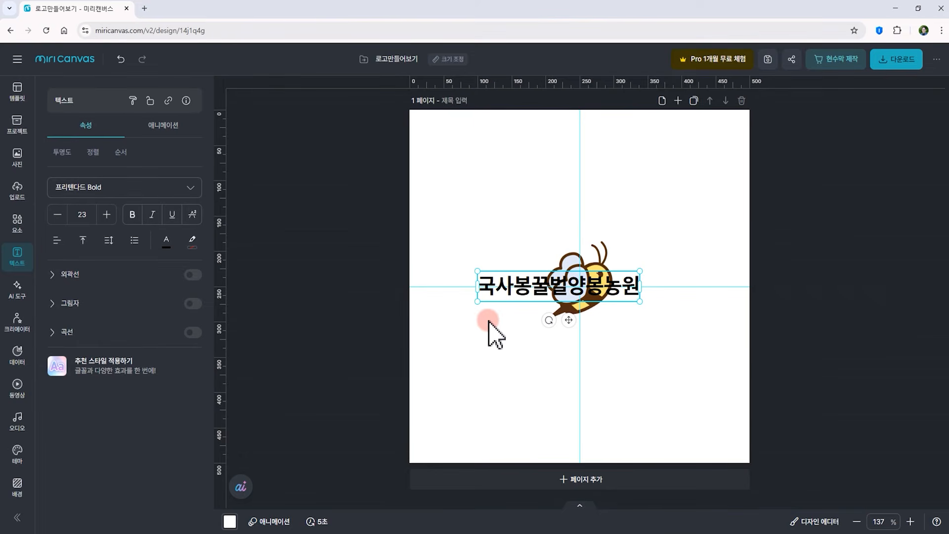
{"action": "left_click", "coordinate": [487, 346]}
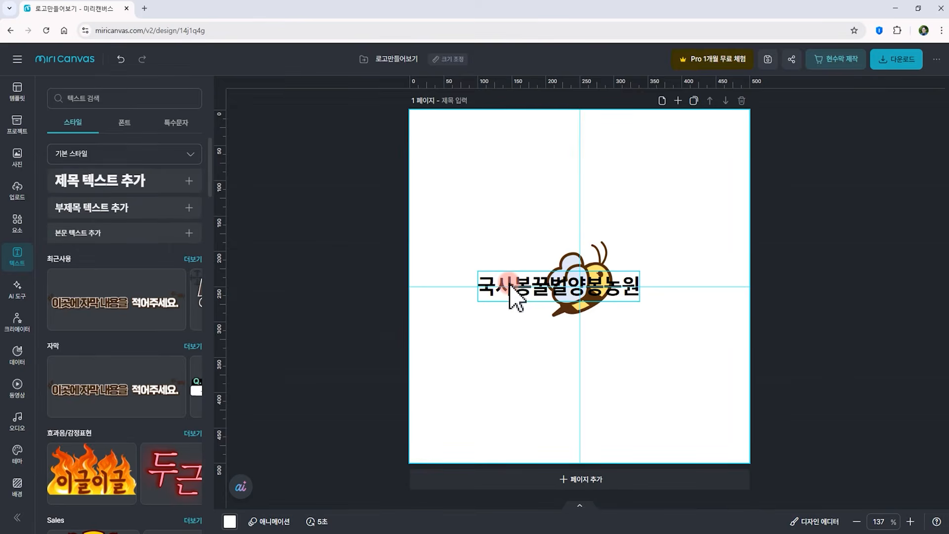
{"action": "left_click_drag", "start_coordinate": [512, 285], "coordinate": [527, 223]}
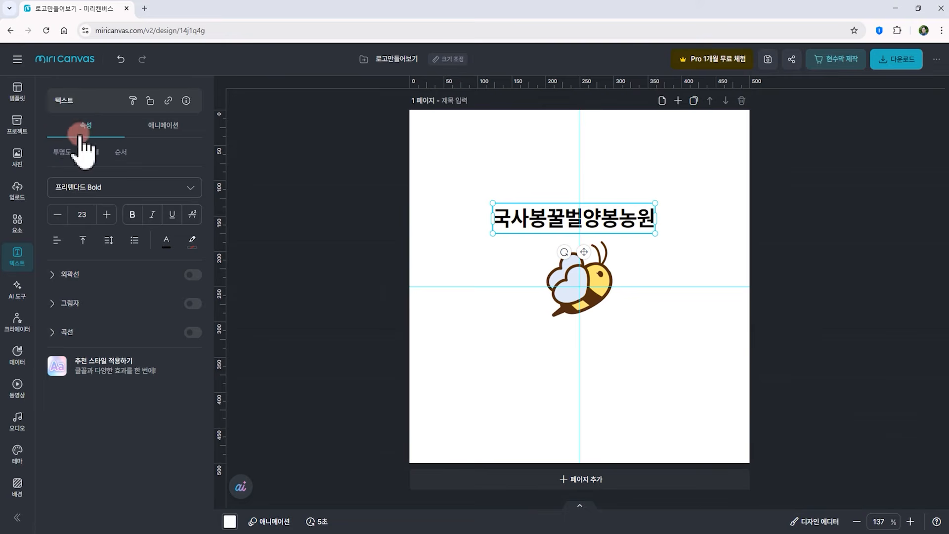
Turn on the curve effect for the Korean farm name with an upward arc and rotate it to arch over the bee
{"action": "left_click", "coordinate": [54, 330]}
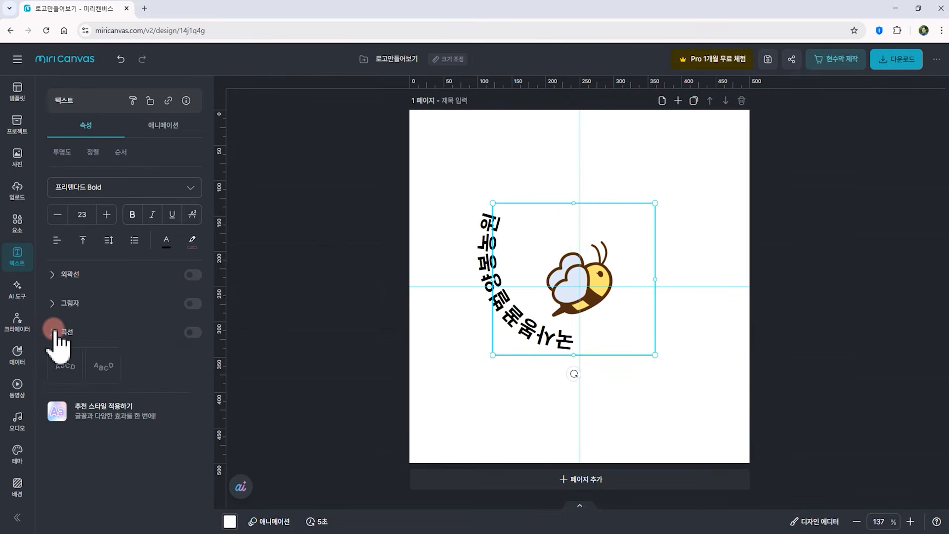
{"action": "left_click", "coordinate": [62, 366]}
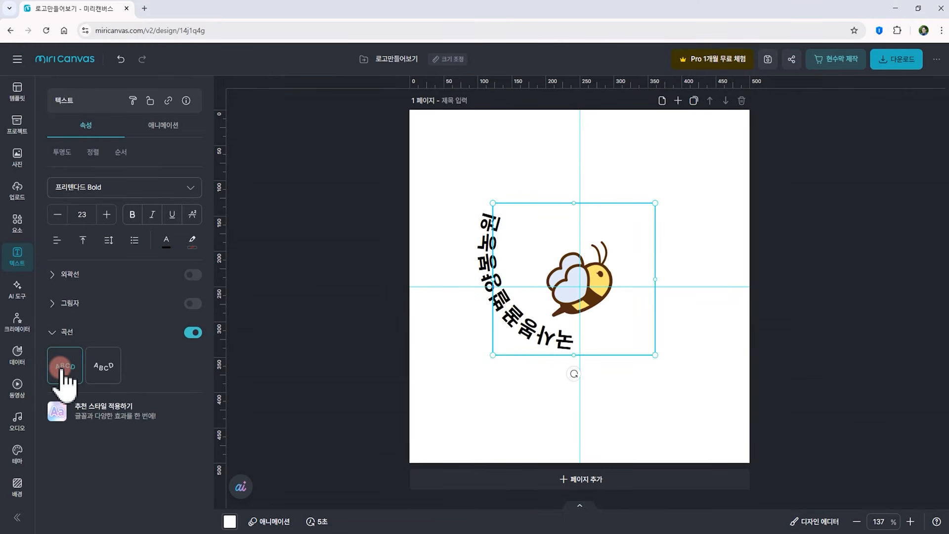
{"action": "left_click", "coordinate": [308, 311]}
{"action": "left_click", "coordinate": [574, 371]}
{"action": "left_click_drag", "start_coordinate": [575, 374], "coordinate": [487, 200]}
{"action": "left_click_drag", "start_coordinate": [558, 289], "coordinate": [539, 296]}
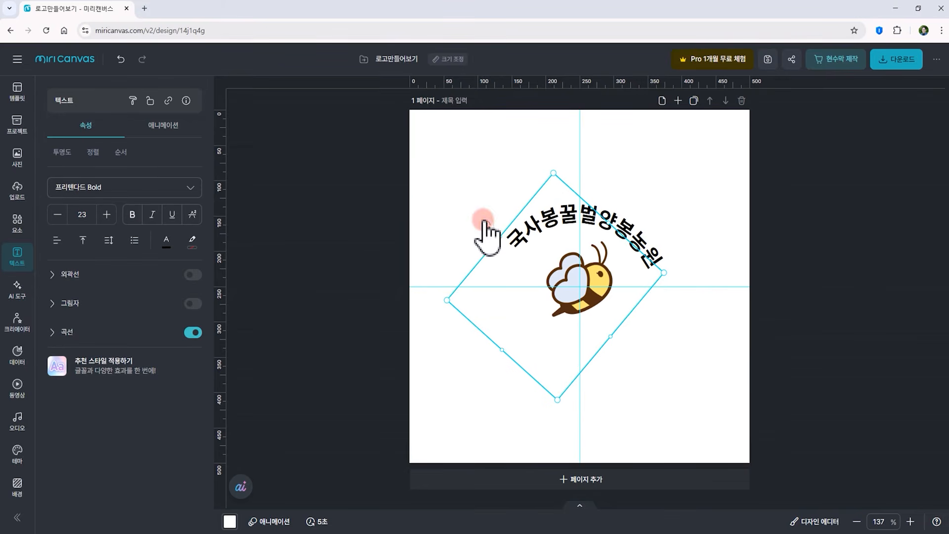
{"action": "left_click_drag", "start_coordinate": [487, 233], "coordinate": [532, 255]}
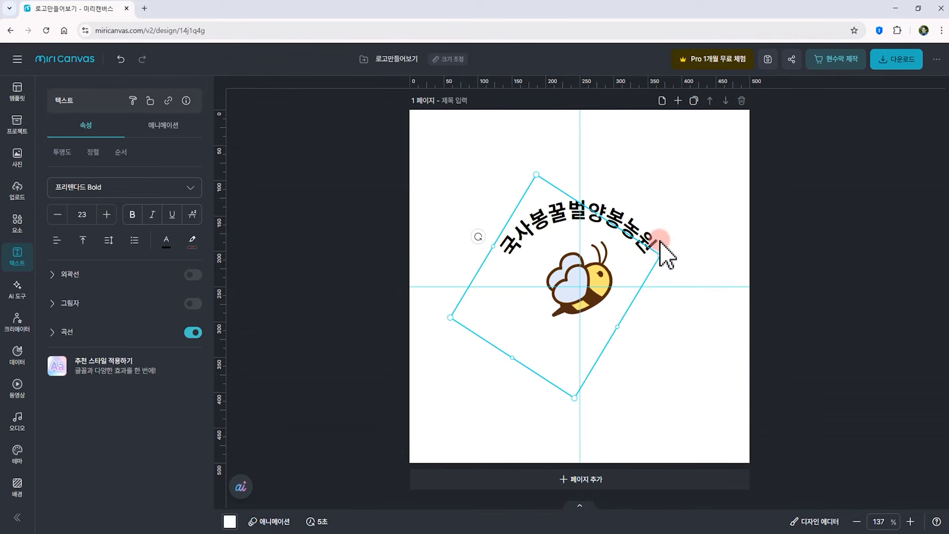
Add a horizontal guide and resize, rotate and reposition the arched name to about 15 pt so it hugs the bee's top
{"action": "left_click_drag", "start_coordinate": [564, 85], "coordinate": [580, 253]}
{"action": "left_click_drag", "start_coordinate": [712, 254], "coordinate": [713, 254]}
{"action": "left_click", "coordinate": [645, 226]}
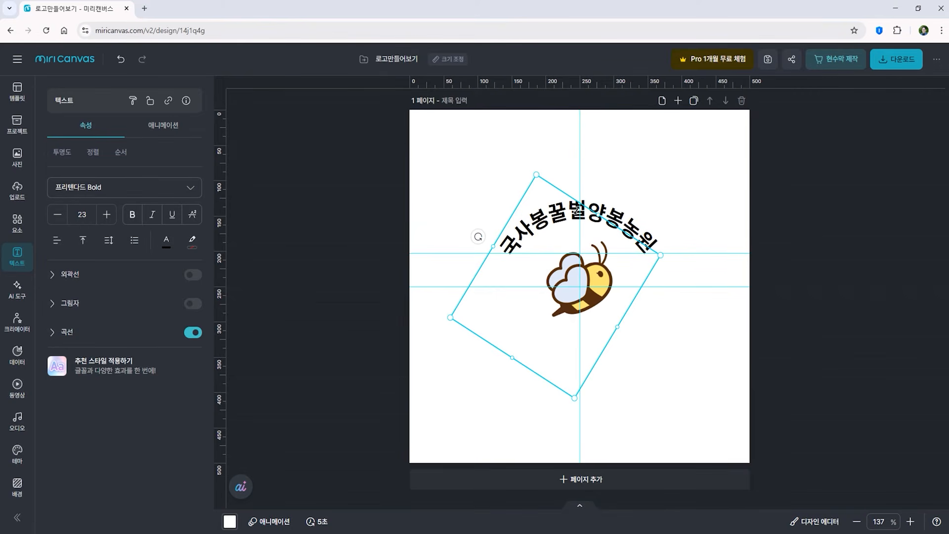
{"action": "mouse_move", "coordinate": [535, 171]}
{"action": "left_mouse_down"}
{"action": "mouse_move", "coordinate": [530, 136]}
{"action": "mouse_move", "coordinate": [548, 178]}
{"action": "left_mouse_up"}
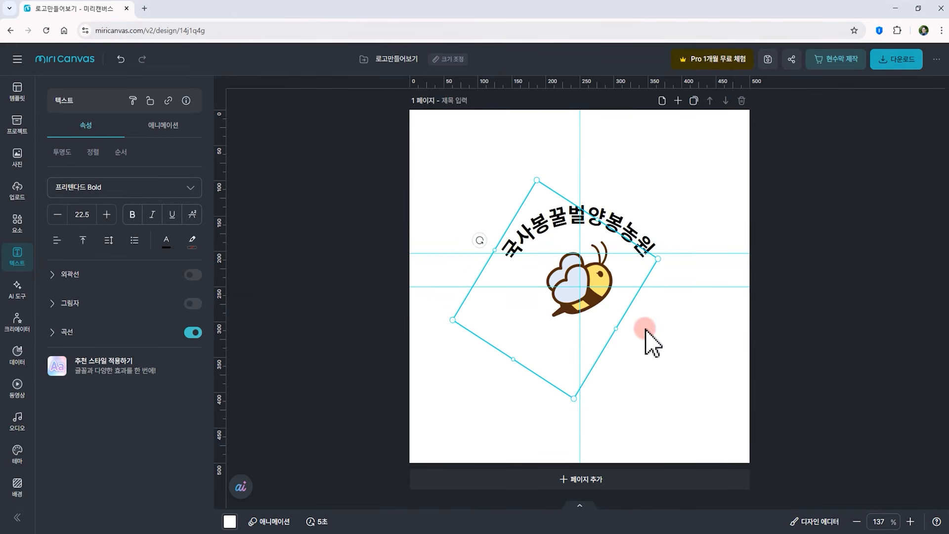
{"action": "mouse_move", "coordinate": [658, 259]}
{"action": "left_mouse_down"}
{"action": "mouse_move", "coordinate": [617, 233]}
{"action": "mouse_move", "coordinate": [596, 290]}
{"action": "mouse_move", "coordinate": [668, 265]}
{"action": "mouse_move", "coordinate": [661, 260]}
{"action": "left_mouse_up"}
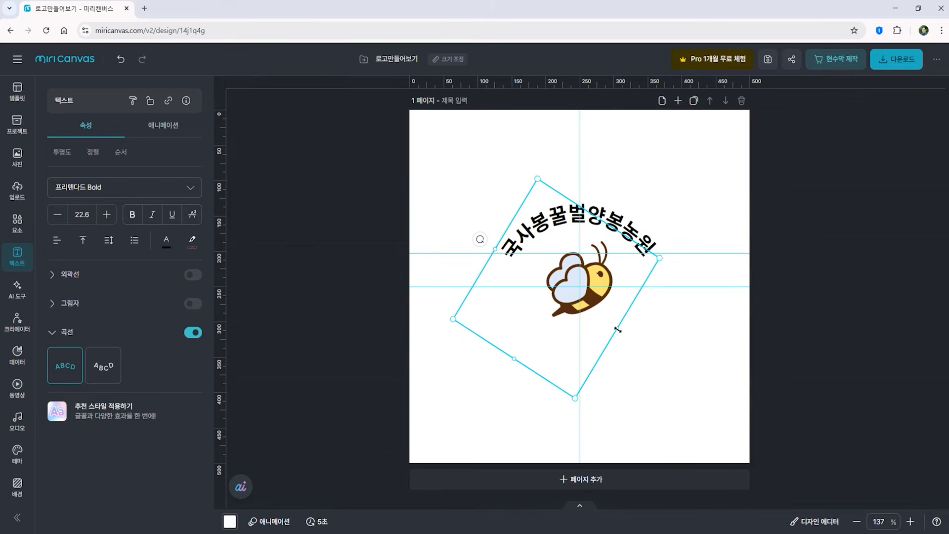
{"action": "left_click_drag", "start_coordinate": [618, 331], "coordinate": [625, 303]}
{"action": "left_click", "coordinate": [521, 329]}
{"action": "mouse_move", "coordinate": [497, 246]}
{"action": "left_mouse_down"}
{"action": "mouse_move", "coordinate": [477, 235]}
{"action": "mouse_move", "coordinate": [461, 205]}
{"action": "mouse_move", "coordinate": [506, 255]}
{"action": "left_mouse_up"}
{"action": "left_click_drag", "start_coordinate": [658, 258], "coordinate": [628, 271]}
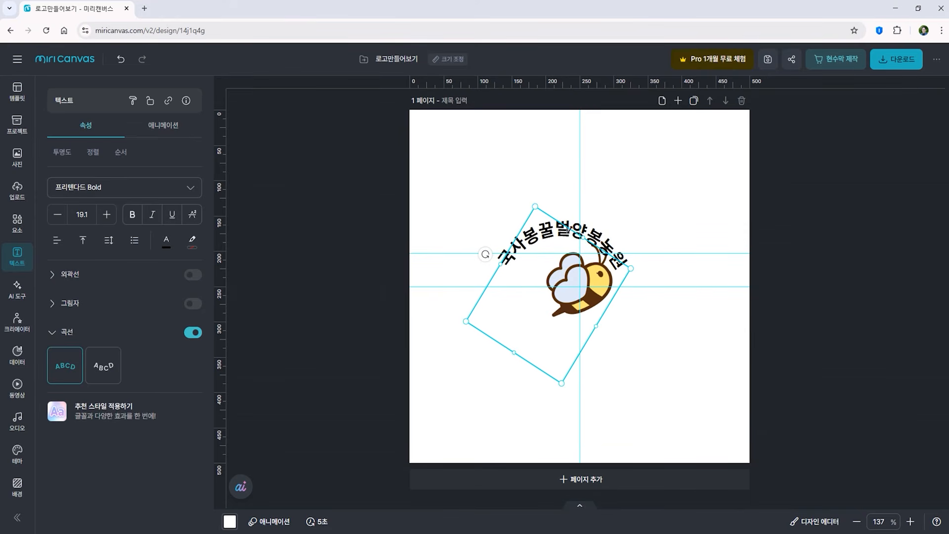
{"action": "left_click_drag", "start_coordinate": [486, 254], "coordinate": [485, 258]}
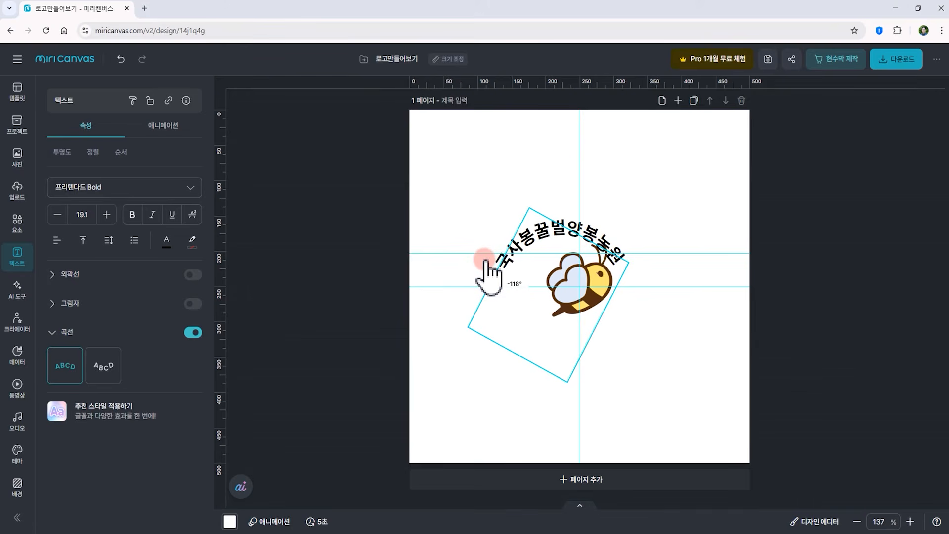
{"action": "left_click_drag", "start_coordinate": [543, 228], "coordinate": [565, 225]}
{"action": "left_click_drag", "start_coordinate": [503, 257], "coordinate": [504, 256]}
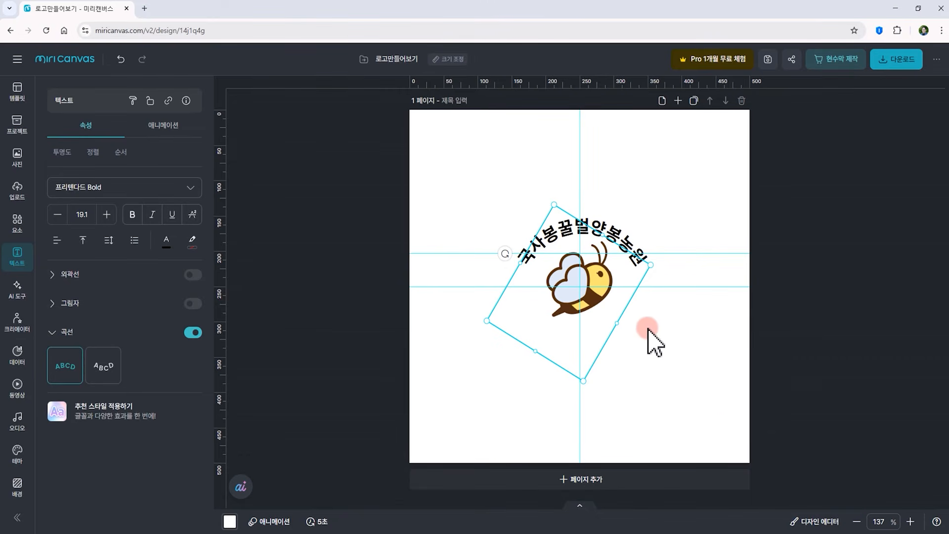
{"action": "left_click_drag", "start_coordinate": [585, 382], "coordinate": [584, 343]}
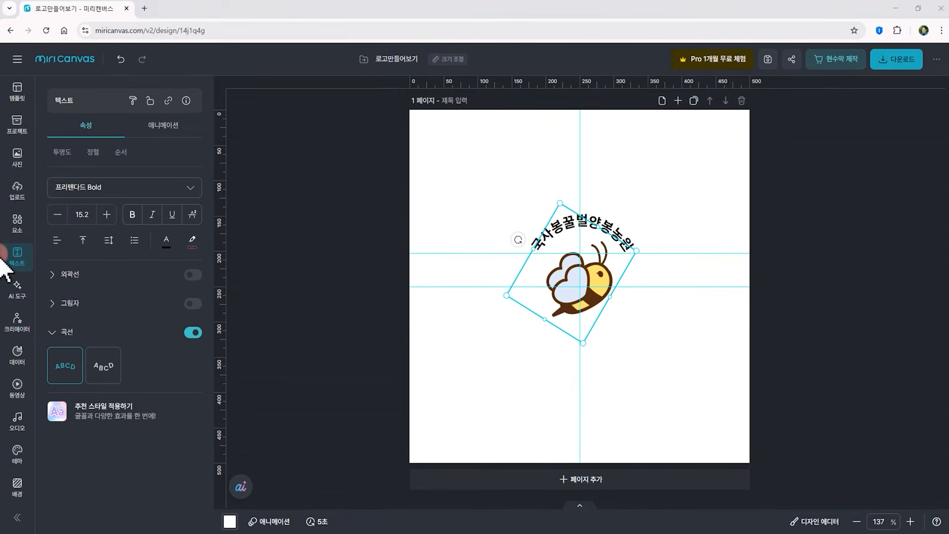
Add another subtitle text box, paste KOOKSABONG HONEY FARM, and resize the box so it fits on one line
{"action": "left_click", "coordinate": [19, 252]}
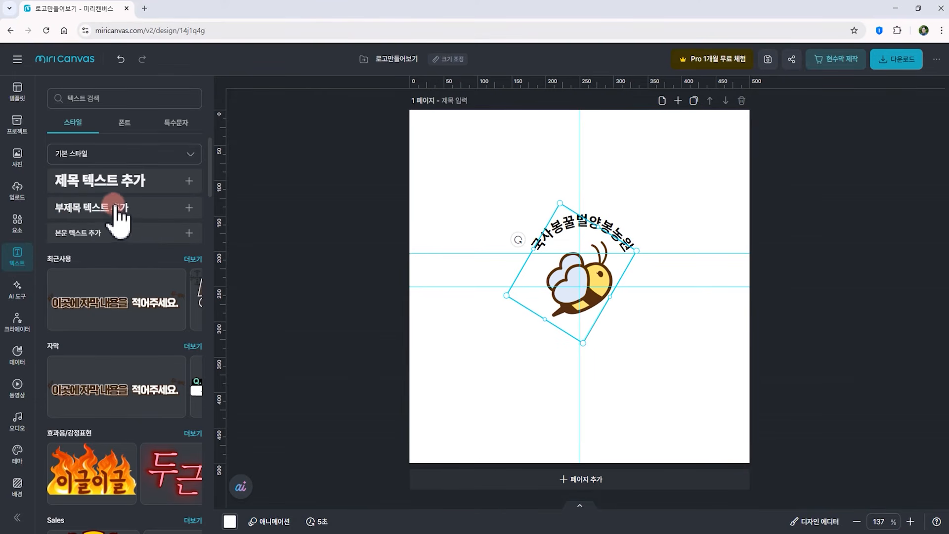
{"action": "left_click", "coordinate": [142, 212]}
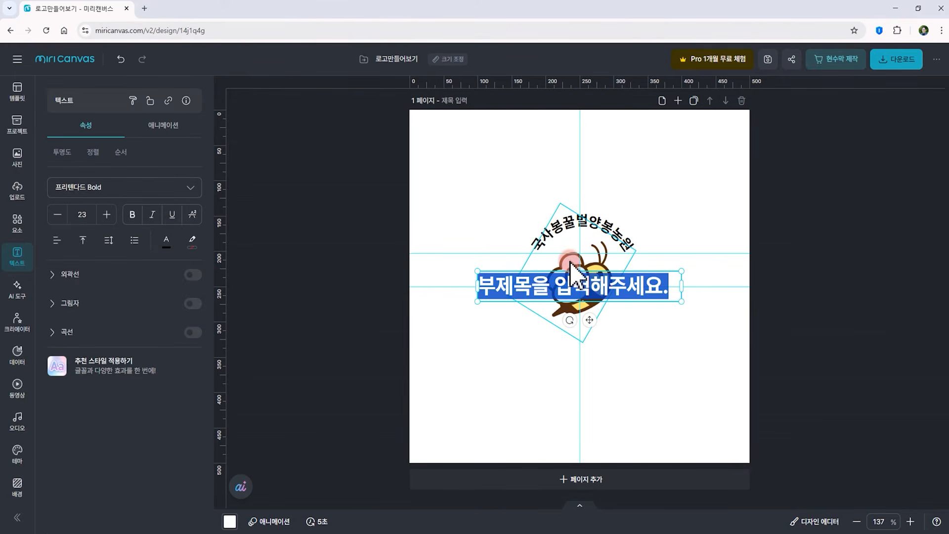
{"action": "type", "text": "KOOKSABONG HONEY FARM"}
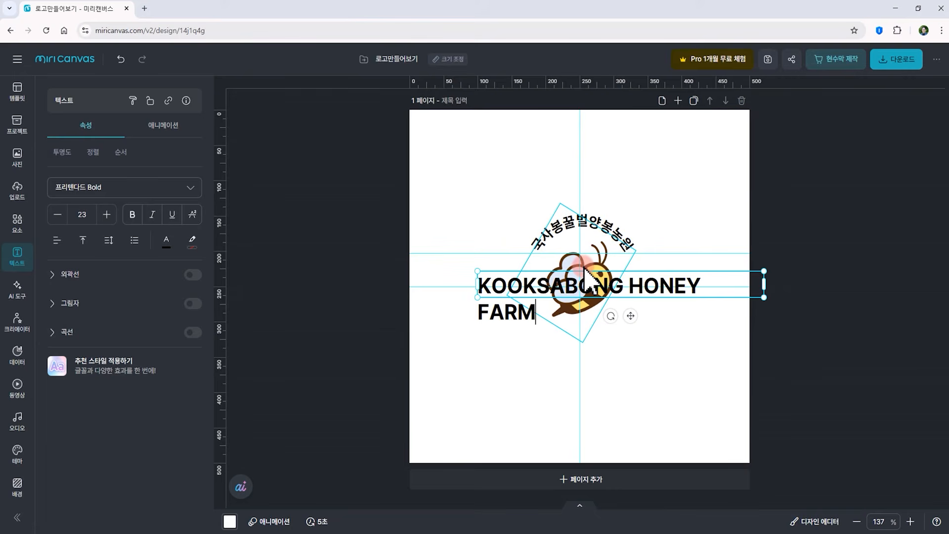
{"action": "left_click_drag", "start_coordinate": [764, 297], "coordinate": [629, 318]}
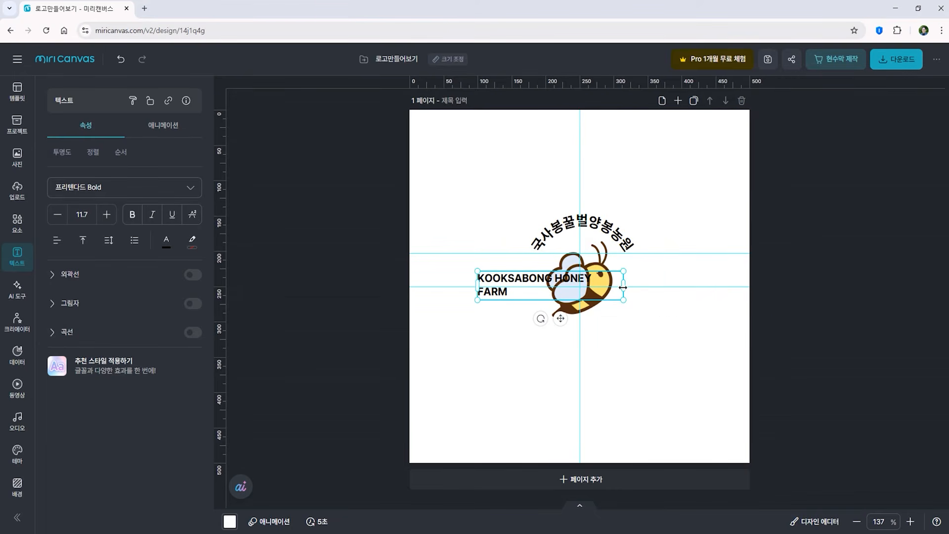
{"action": "left_click_drag", "start_coordinate": [623, 288], "coordinate": [633, 288]}
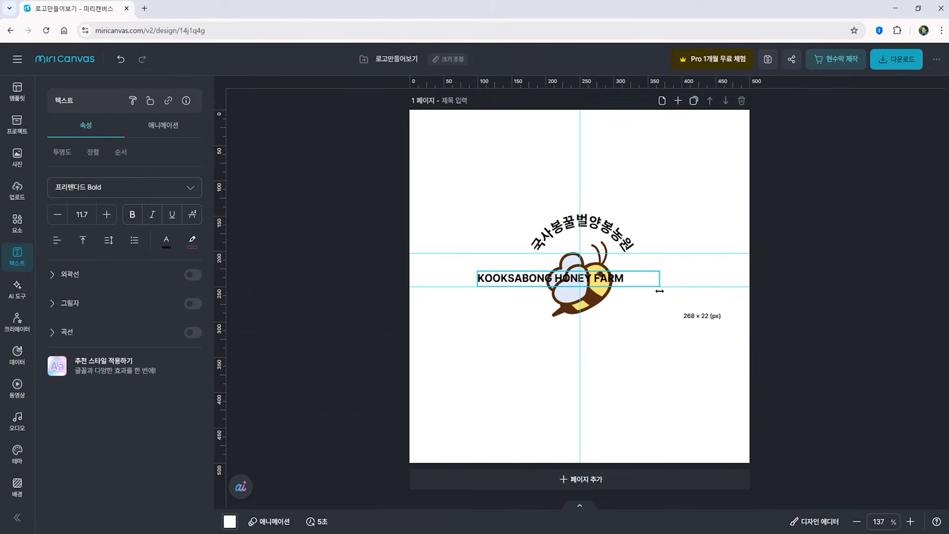
Centre-align the English farm name and move it below the bee
{"action": "double_click", "coordinate": [499, 280]}
{"action": "key", "text": "ctrl+c"}
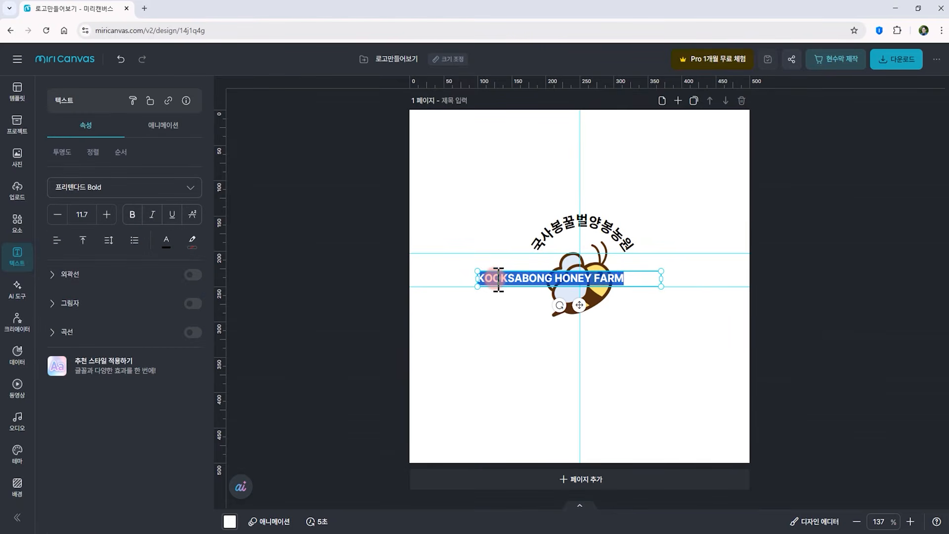
{"action": "left_click", "coordinate": [57, 240]}
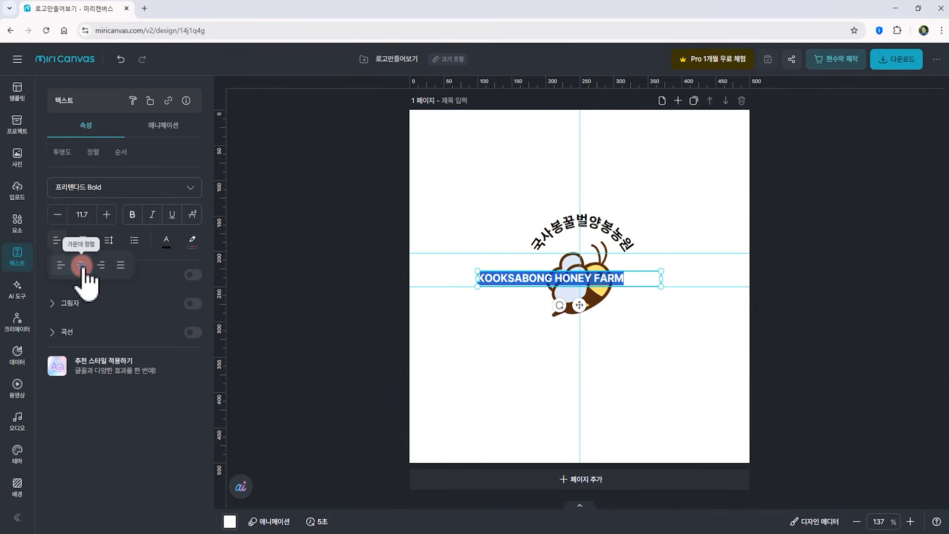
{"action": "left_click", "coordinate": [82, 266]}
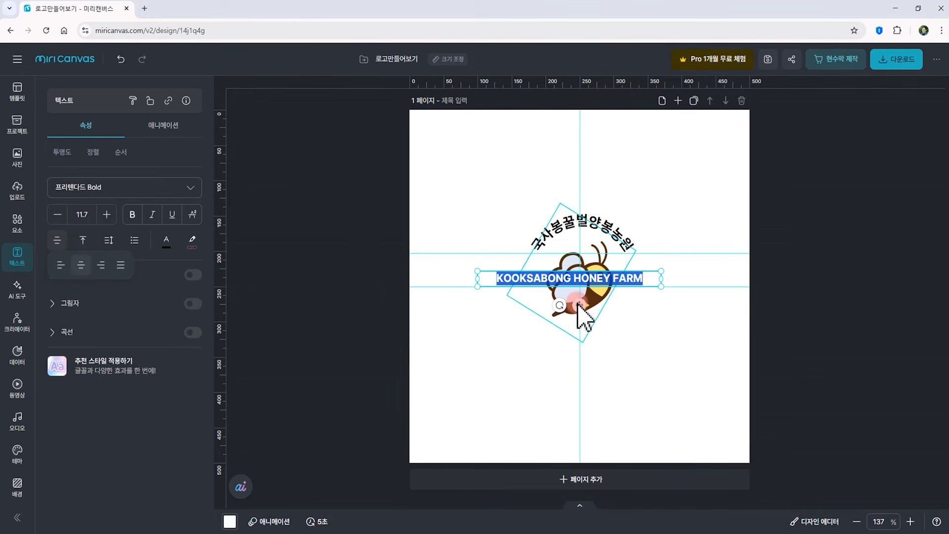
{"action": "left_click", "coordinate": [573, 278]}
{"action": "left_click_drag", "start_coordinate": [575, 279], "coordinate": [586, 329]}
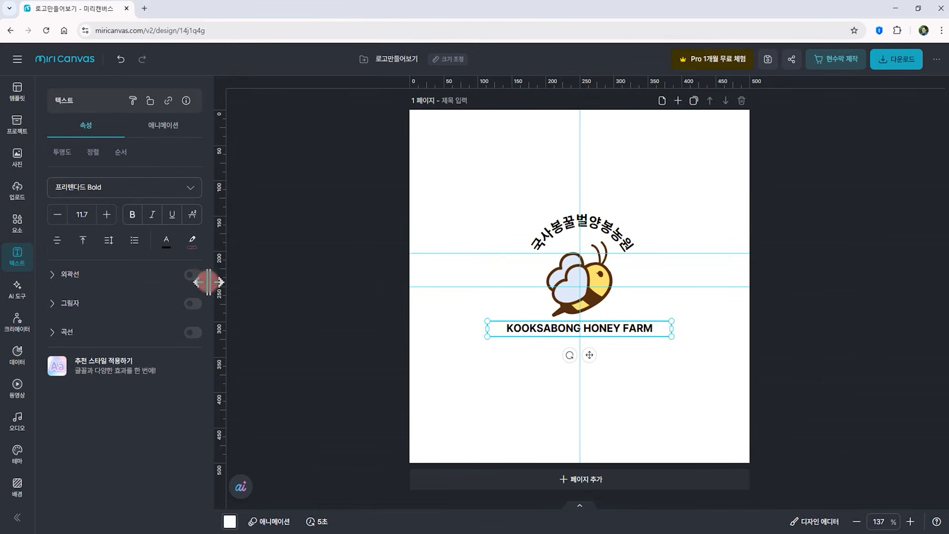
Curve the English name with a downward arc, set it to 12.5 pt, and fit it around the bee's lower half
{"action": "left_click", "coordinate": [52, 332]}
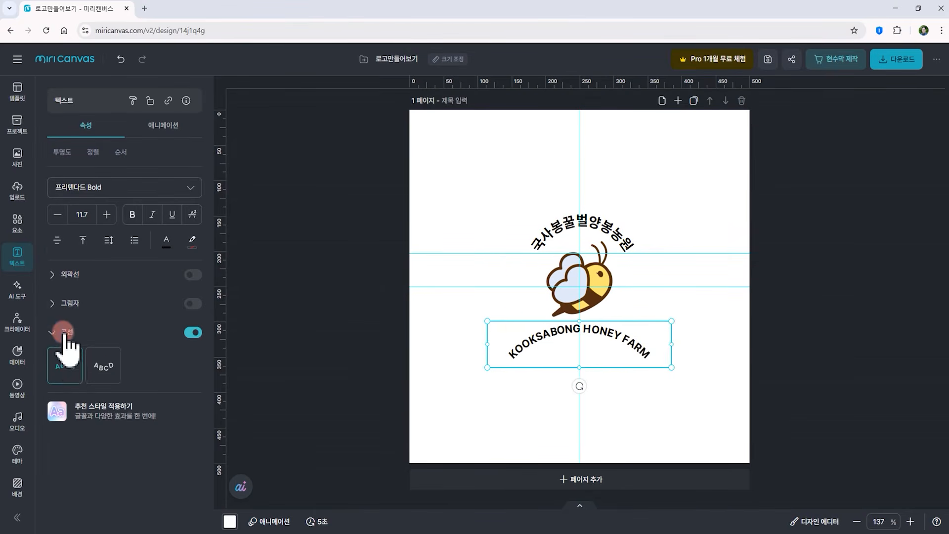
{"action": "left_click", "coordinate": [105, 367]}
{"action": "left_click_drag", "start_coordinate": [673, 344], "coordinate": [621, 351]}
{"action": "left_click_drag", "start_coordinate": [517, 358], "coordinate": [543, 326]}
{"action": "left_click", "coordinate": [58, 215]}
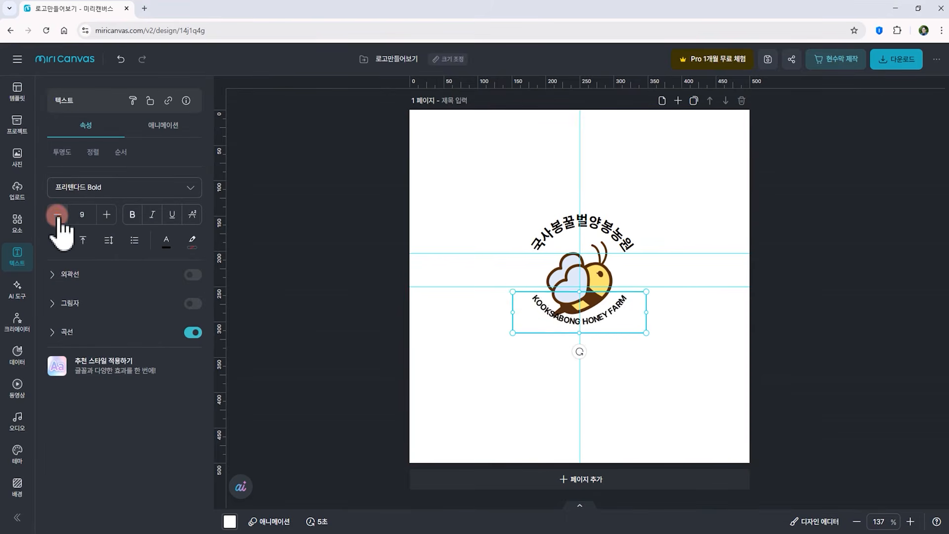
{"action": "left_click", "coordinate": [107, 215]}
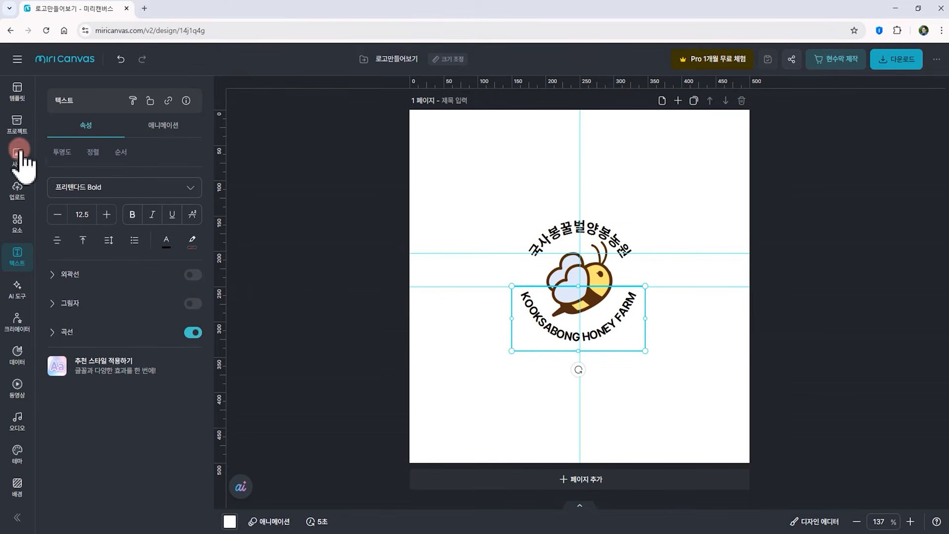
{"action": "left_click", "coordinate": [19, 94]}
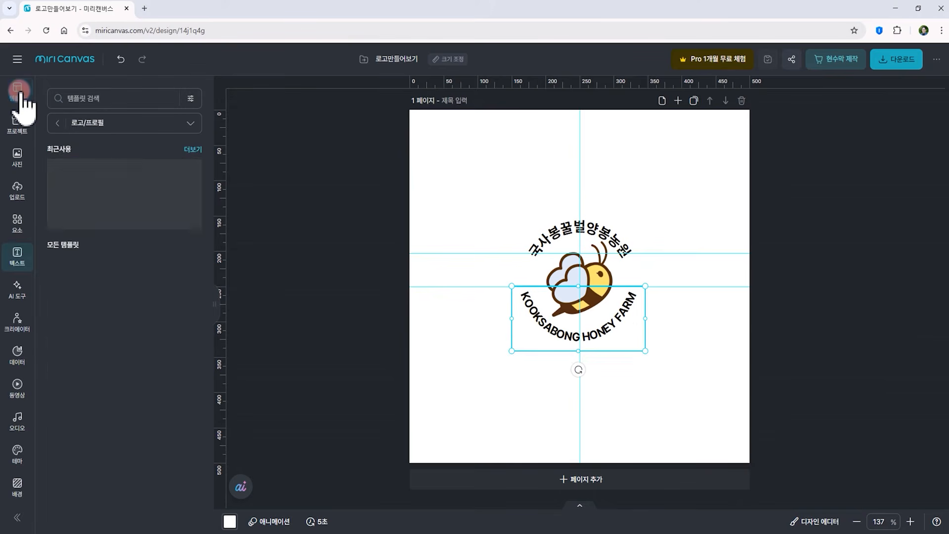
Search the templates for 동그라미 and add a new blank page
{"action": "left_click", "coordinate": [89, 98]}
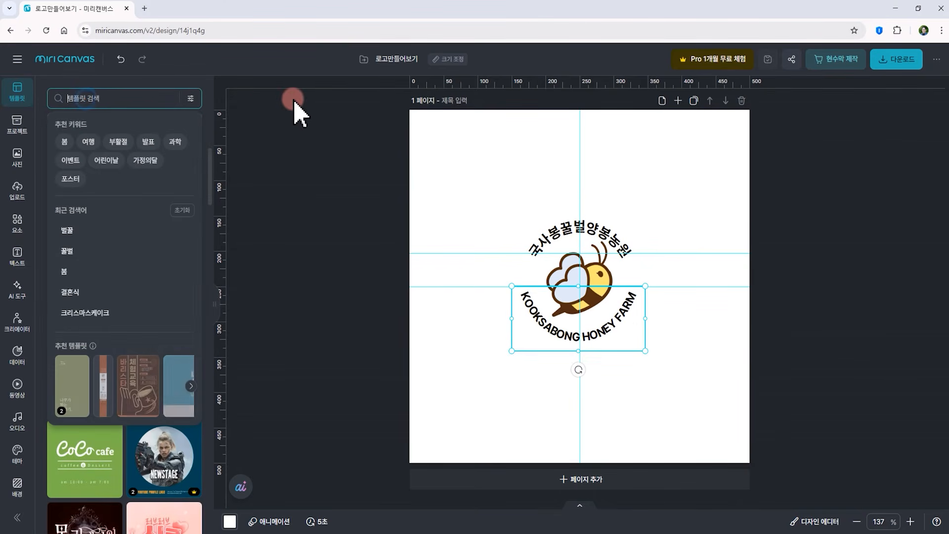
{"action": "type", "text": "동그람"}
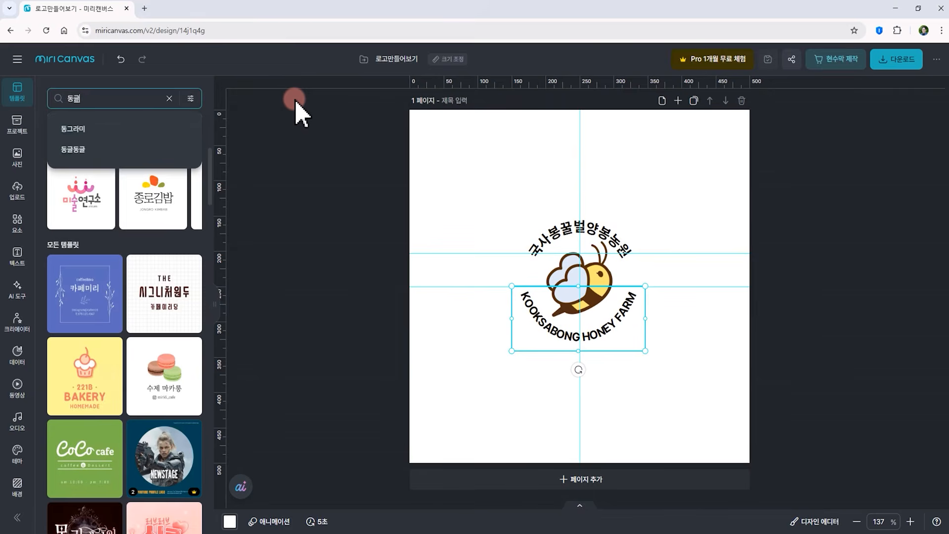
{"action": "key", "text": "Return"}
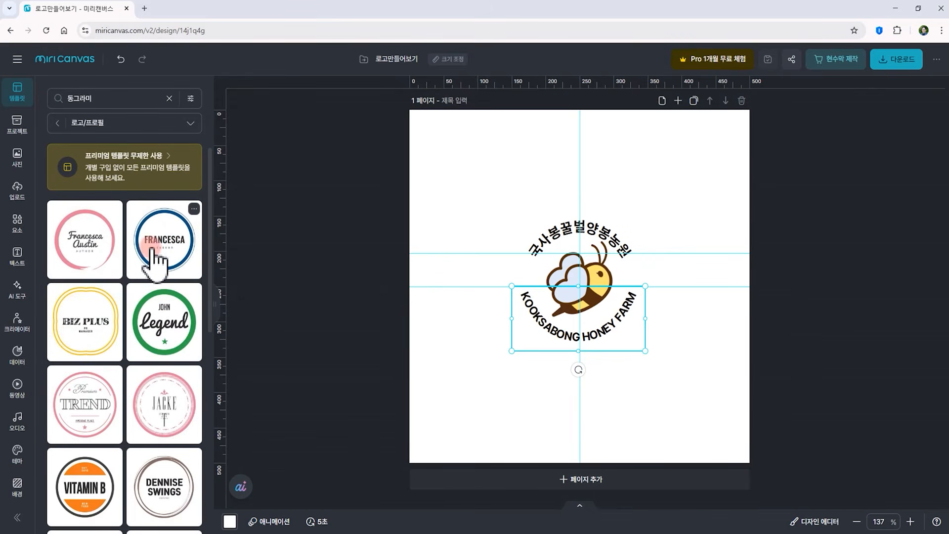
{"action": "scroll", "coordinate": [166, 341], "scroll_direction": "down", "scroll_amount": 1}
{"action": "scroll", "coordinate": [166, 341], "scroll_direction": "down", "scroll_amount": 4}
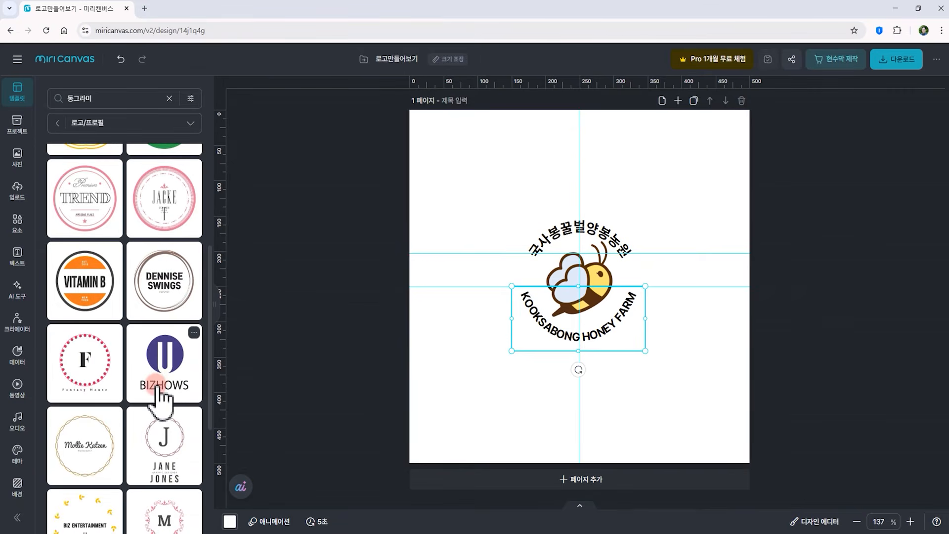
{"action": "left_click", "coordinate": [580, 480]}
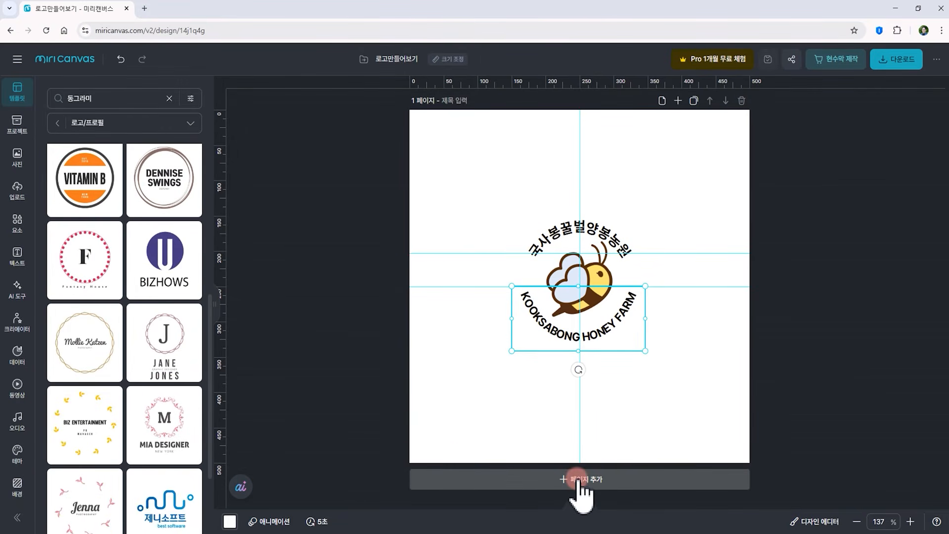
{"action": "left_click", "coordinate": [678, 100]}
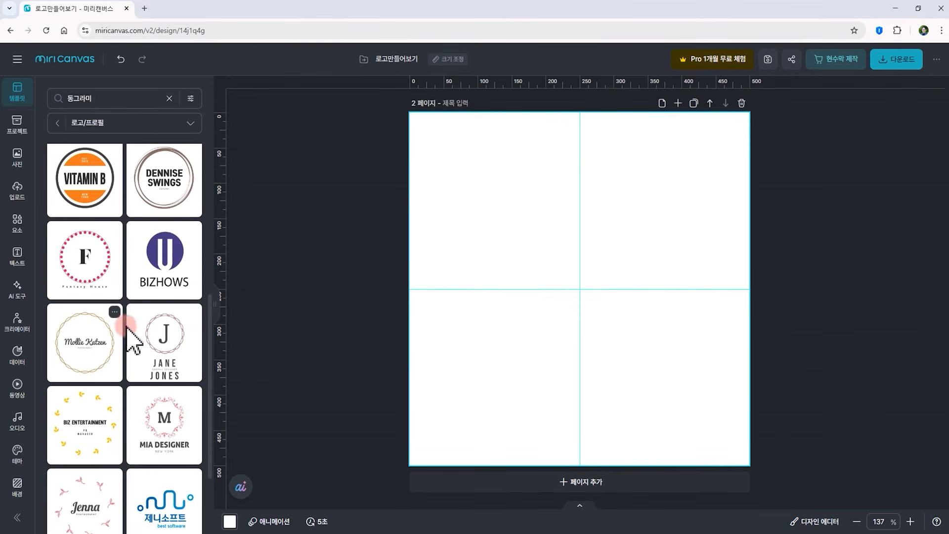
Apply the BIZHOWS template to the new page, paste KOOKSABONG HONEY FARM into its text and shrink it to about 20 pt
{"action": "left_click_drag", "start_coordinate": [166, 260], "coordinate": [596, 369]}
{"action": "mouse_move", "coordinate": [603, 250]}
{"action": "left_mouse_down"}
{"action": "mouse_move", "coordinate": [593, 267]}
{"action": "mouse_move", "coordinate": [604, 268]}
{"action": "left_mouse_up"}
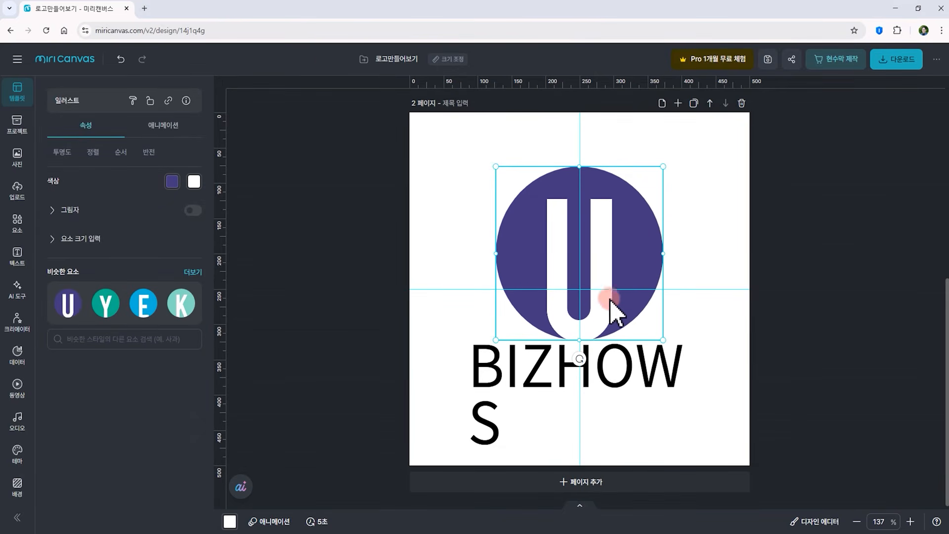
{"action": "left_click", "coordinate": [603, 386]}
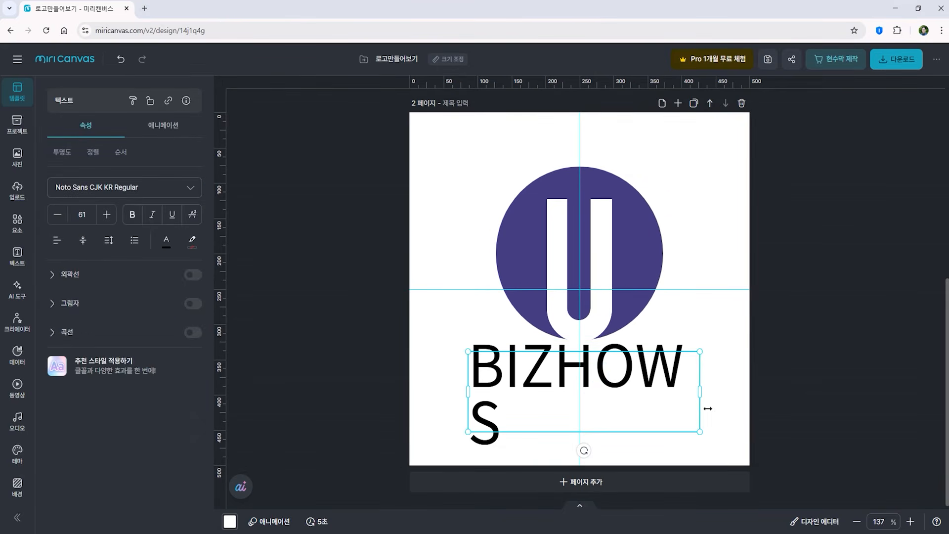
{"action": "left_click_drag", "start_coordinate": [701, 397], "coordinate": [760, 397]}
{"action": "double_click", "coordinate": [643, 383]}
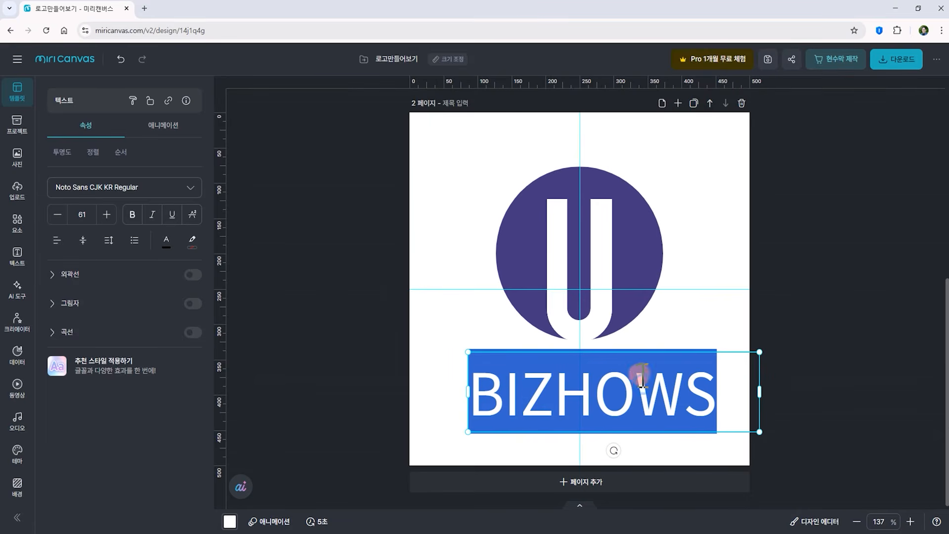
{"action": "key", "text": "ctrl+v"}
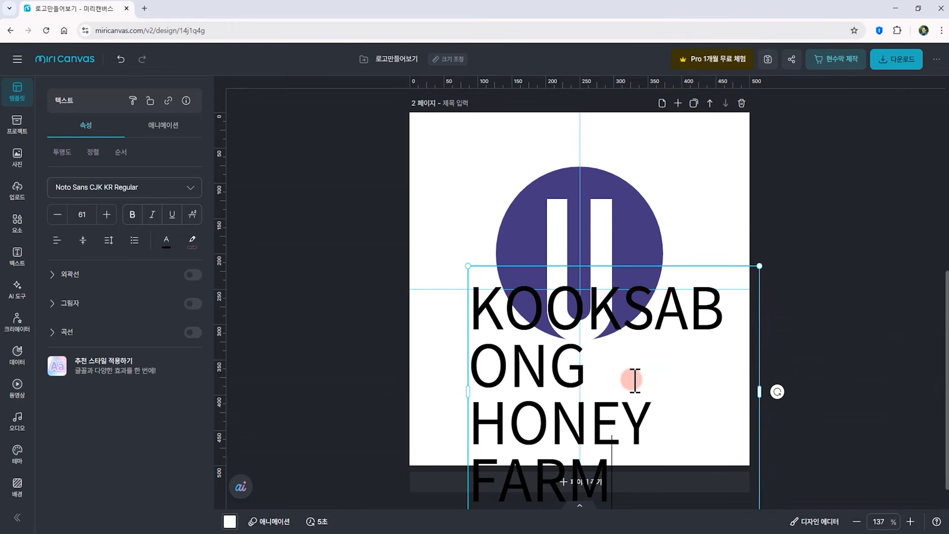
{"action": "left_click", "coordinate": [760, 266]}
{"action": "left_click_drag", "start_coordinate": [761, 266], "coordinate": [587, 440]}
{"action": "left_click_drag", "start_coordinate": [518, 456], "coordinate": [634, 392]}
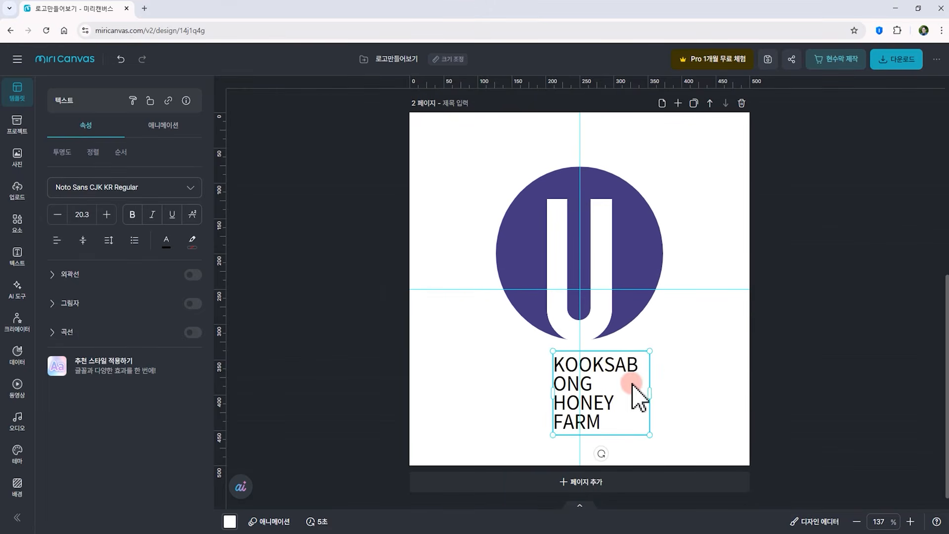
{"action": "left_click", "coordinate": [688, 381]}
Swap the template's letter illustration for the similar Y and K elements, then delete the second page
{"action": "left_click", "coordinate": [601, 295]}
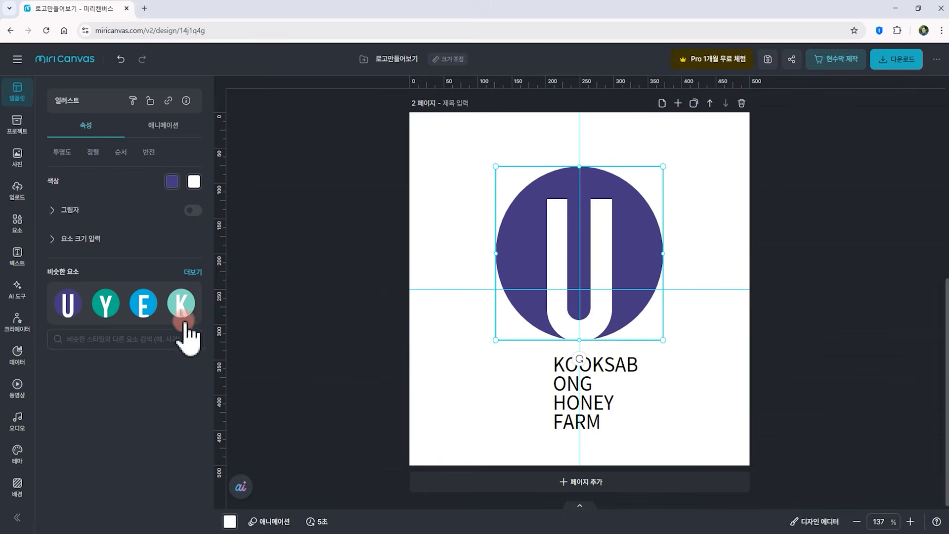
{"action": "left_click_drag", "start_coordinate": [106, 306], "coordinate": [537, 280]}
{"action": "left_click", "coordinate": [579, 279]}
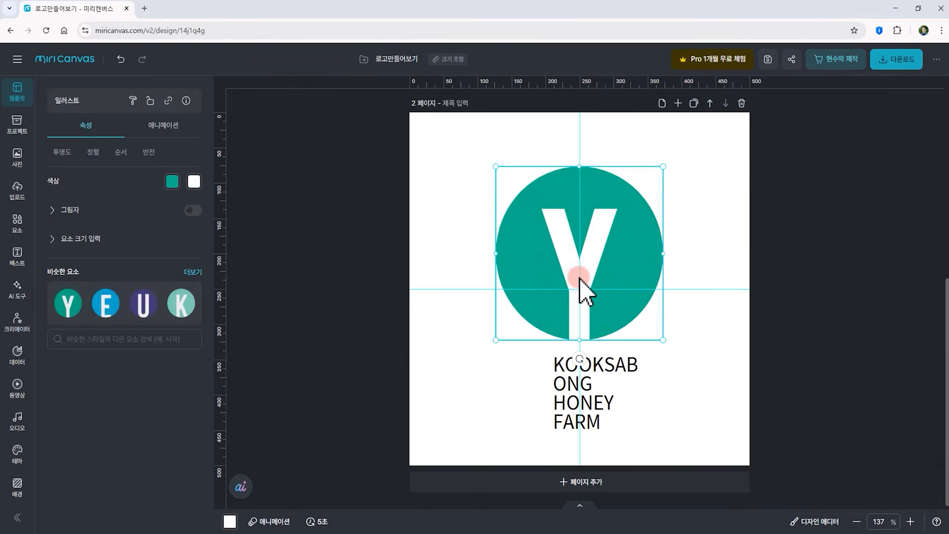
{"action": "left_click", "coordinate": [786, 395]}
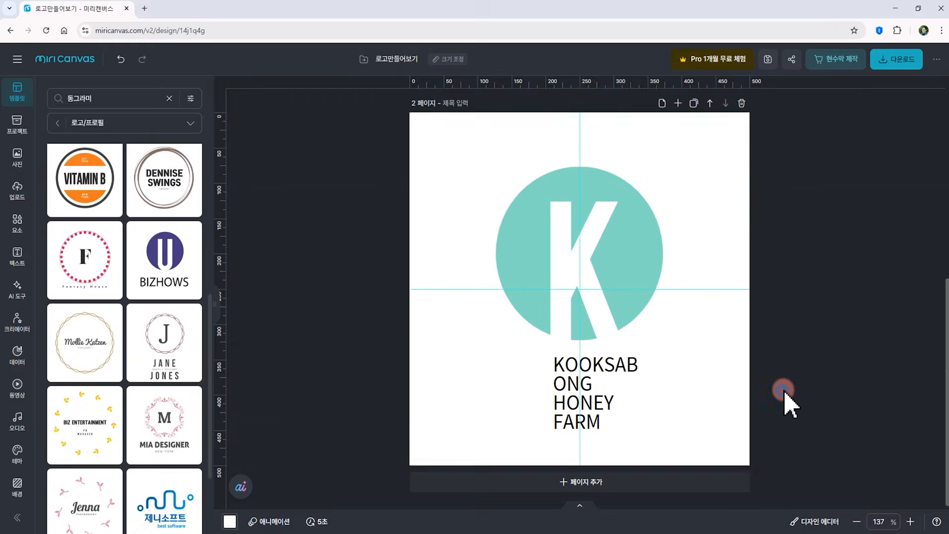
{"action": "left_click", "coordinate": [554, 281]}
{"action": "left_click", "coordinate": [592, 288]}
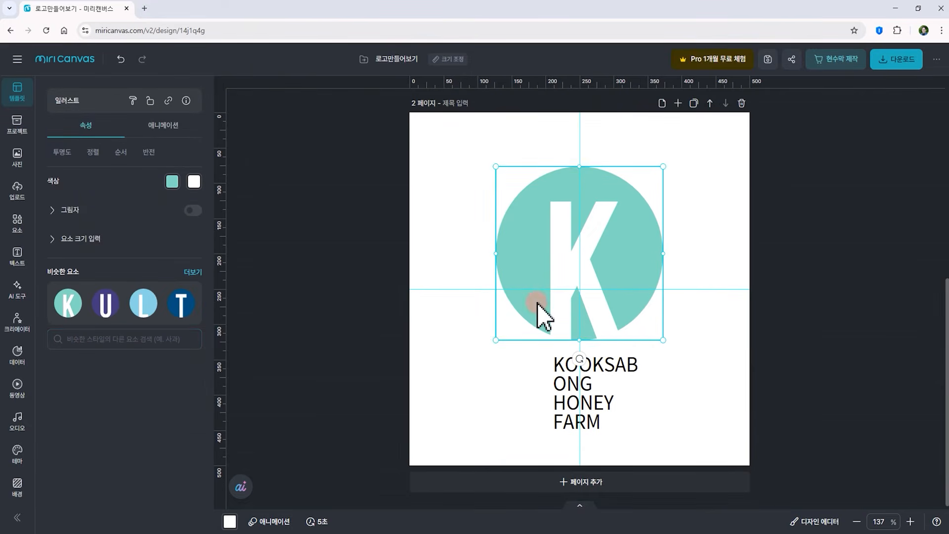
{"action": "left_click", "coordinate": [678, 378]}
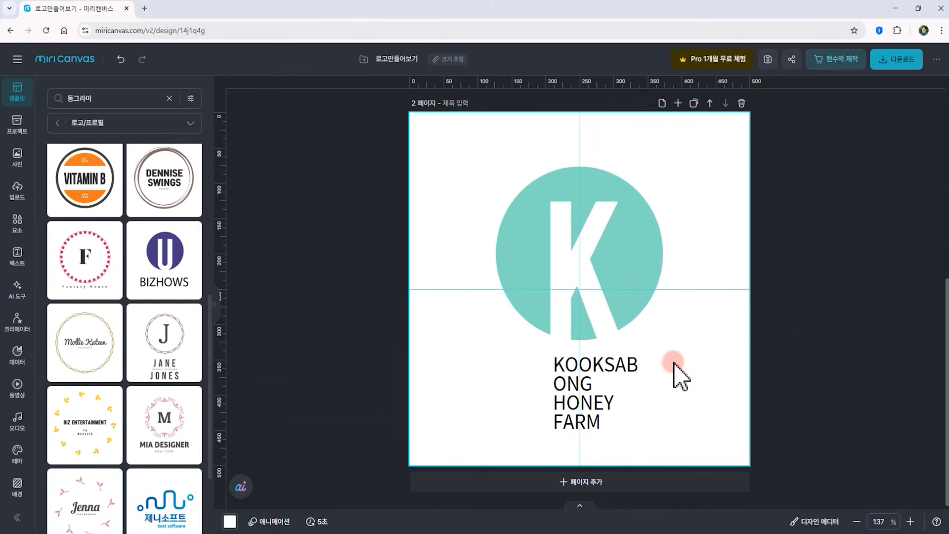
{"action": "left_click", "coordinate": [741, 104]}
Select all the logo elements on the first page and scale them up to fill the canvas
{"action": "left_click", "coordinate": [541, 326]}
{"action": "left_click", "coordinate": [587, 315]}
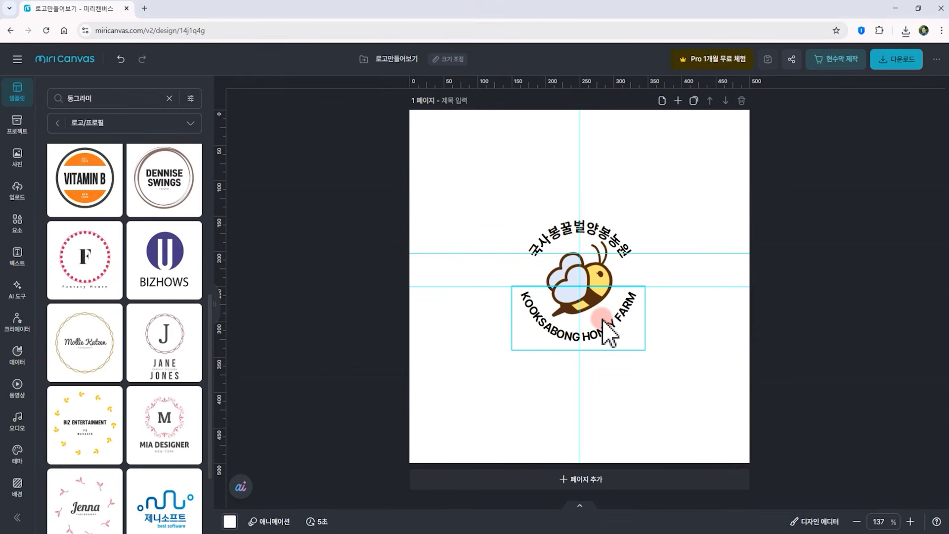
{"action": "left_click_drag", "start_coordinate": [483, 206], "coordinate": [722, 421]}
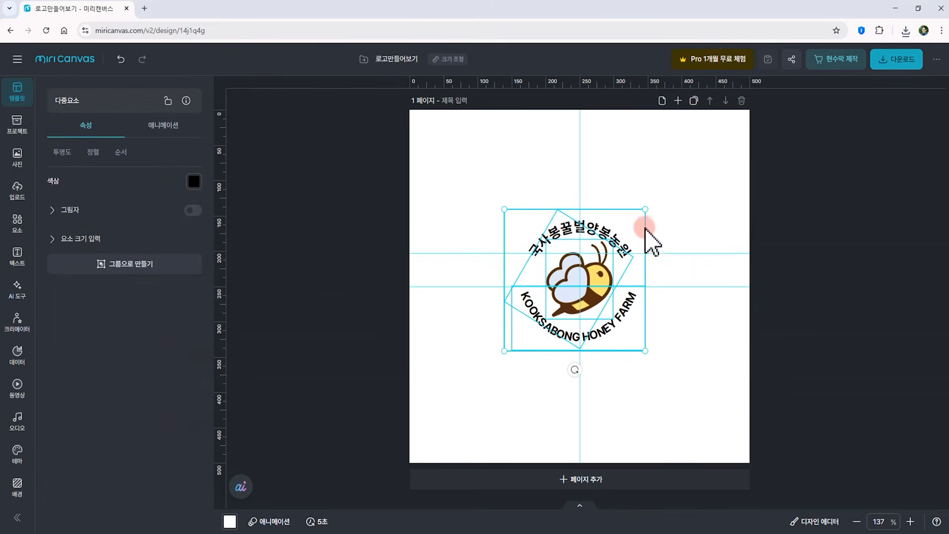
{"action": "left_click_drag", "start_coordinate": [645, 211], "coordinate": [773, 82]}
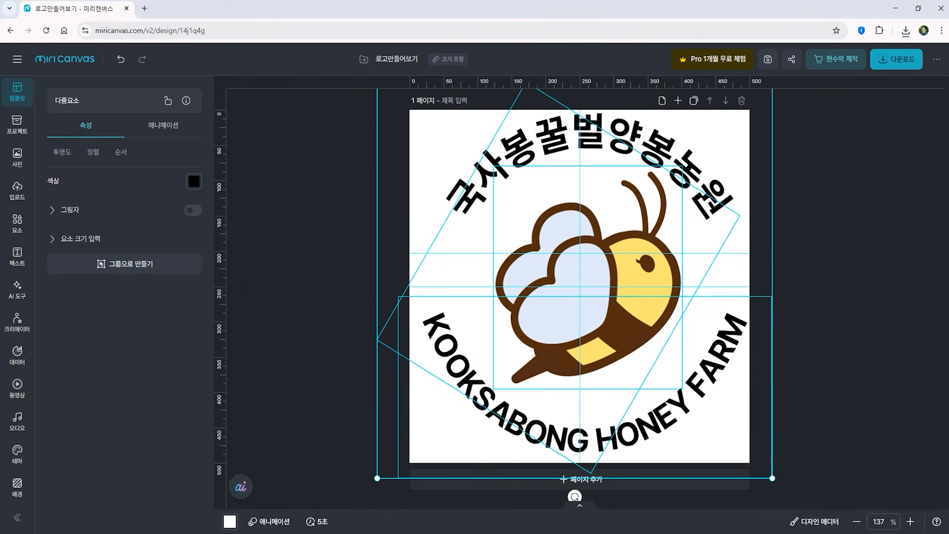
{"action": "left_click", "coordinate": [827, 260]}
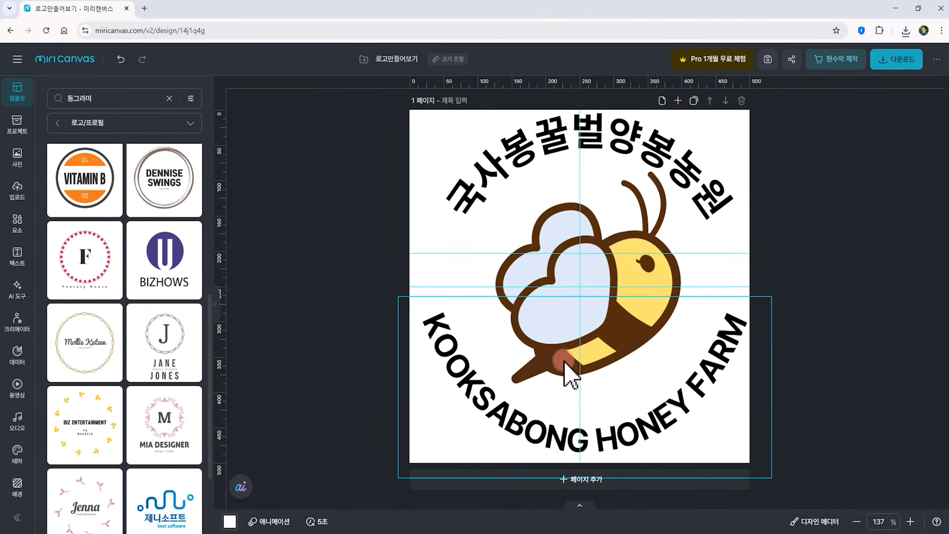
Download the logo as a high-quality PNG and open the downloaded file's folder
{"action": "left_click", "coordinate": [903, 62]}
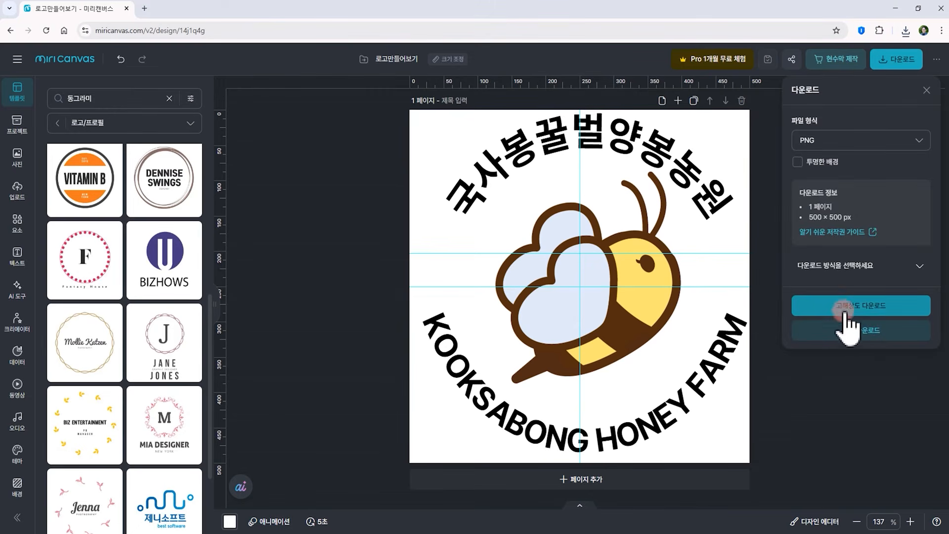
{"action": "left_click", "coordinate": [871, 311]}
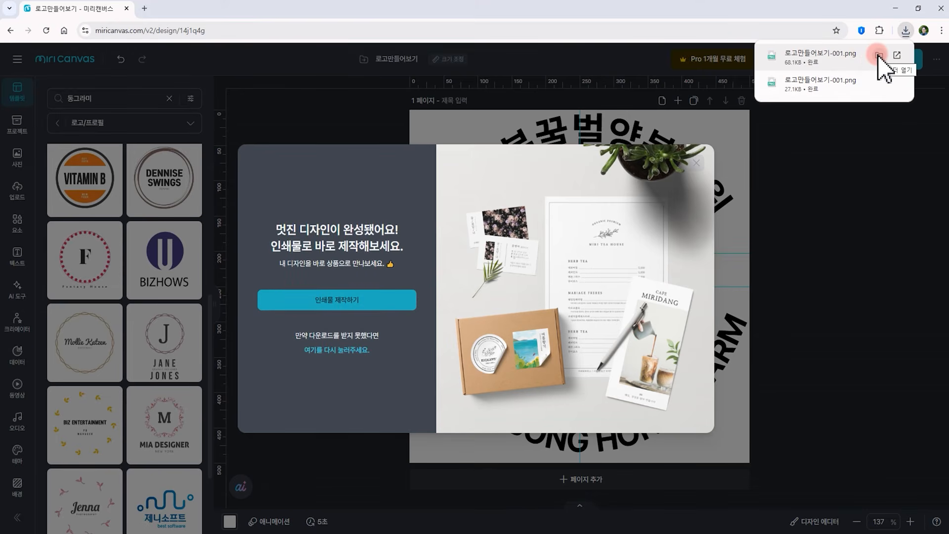
{"action": "left_click", "coordinate": [879, 55]}
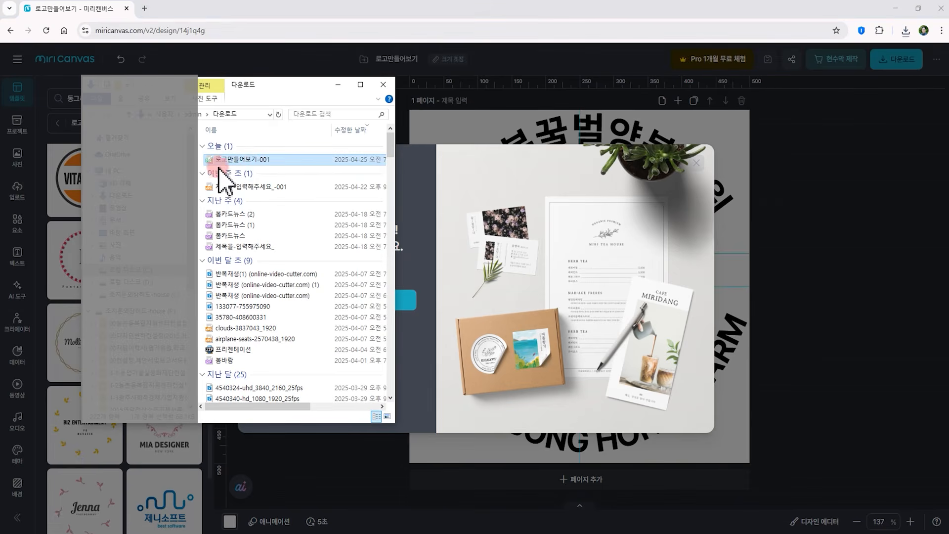
{"action": "left_click_drag", "start_coordinate": [240, 159], "coordinate": [2, 119]}
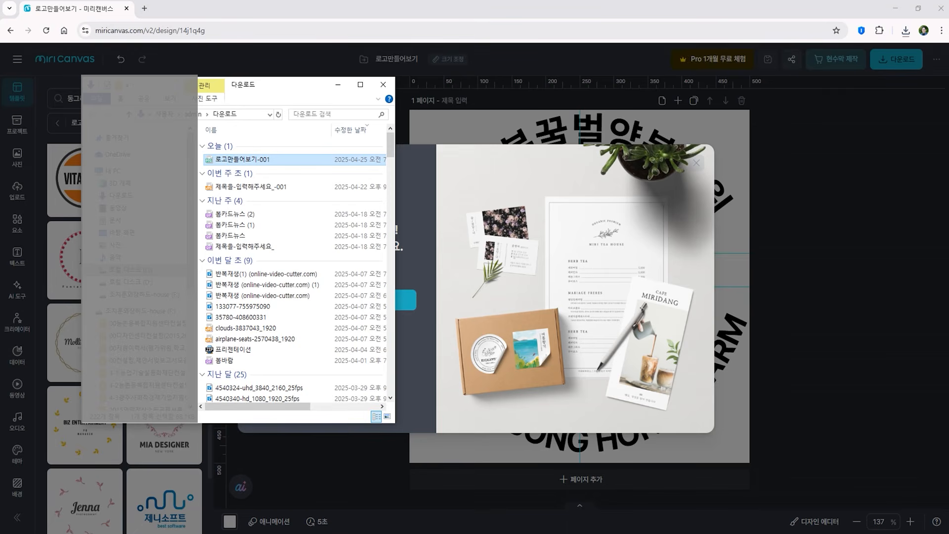
{"action": "left_click", "coordinate": [383, 84]}
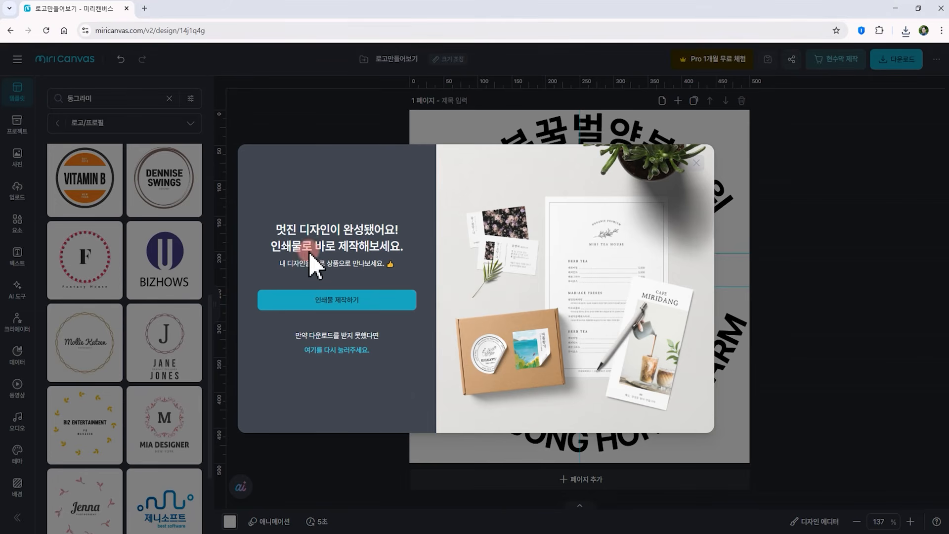
Open the print production panel from the post-download prompt
{"action": "left_click", "coordinate": [301, 296]}
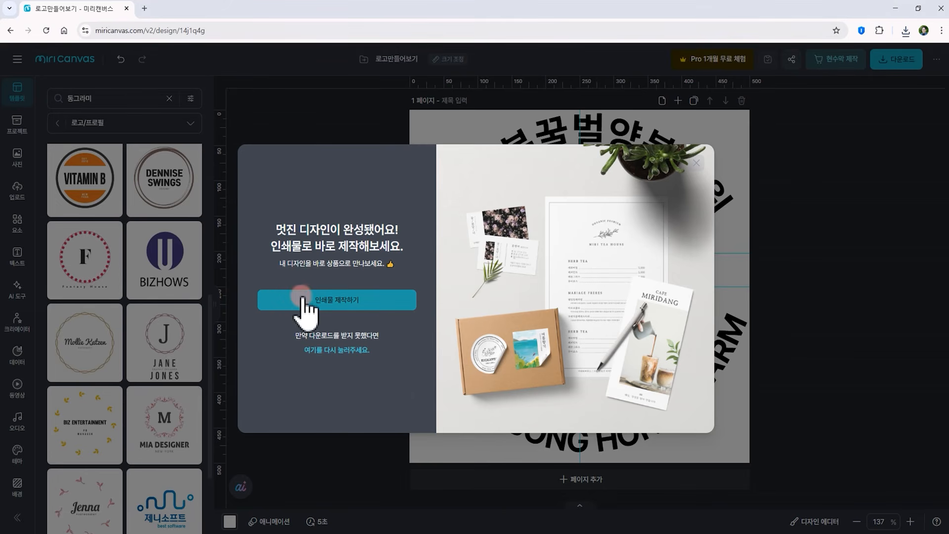
{"action": "left_click", "coordinate": [341, 305]}
{"action": "left_click", "coordinate": [347, 305]}
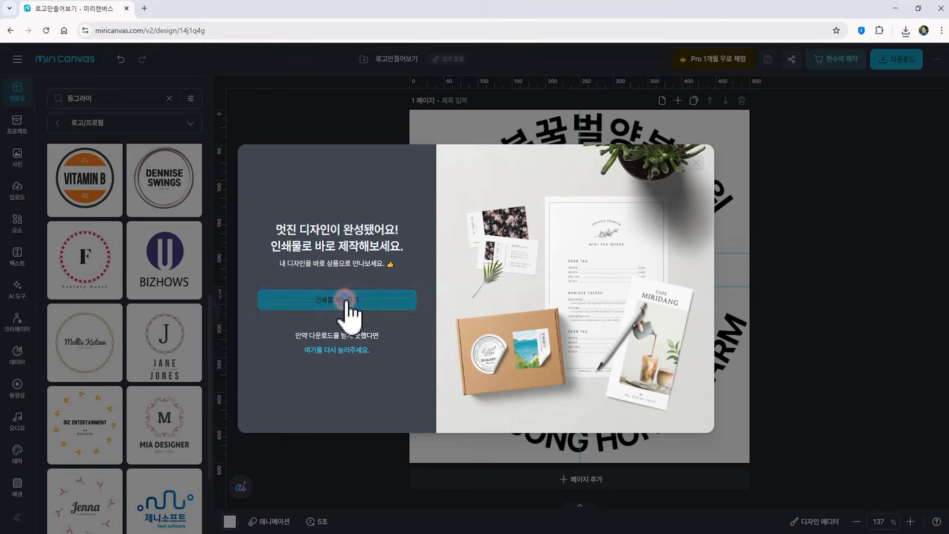
{"action": "left_click", "coordinate": [912, 214]}
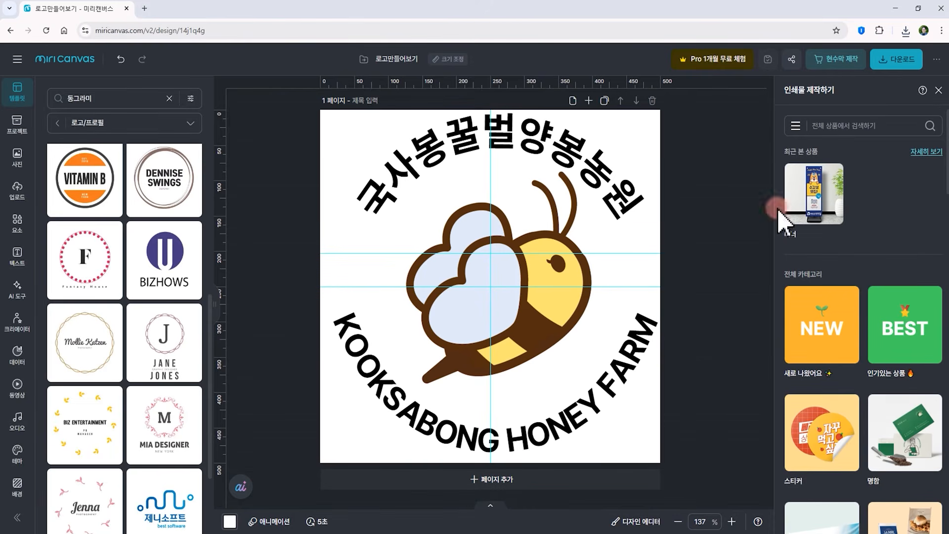
Search print products for 명함, apply the 프리미엄 명함 guide, and step through the safe-area tips
{"action": "left_click", "coordinate": [796, 126]}
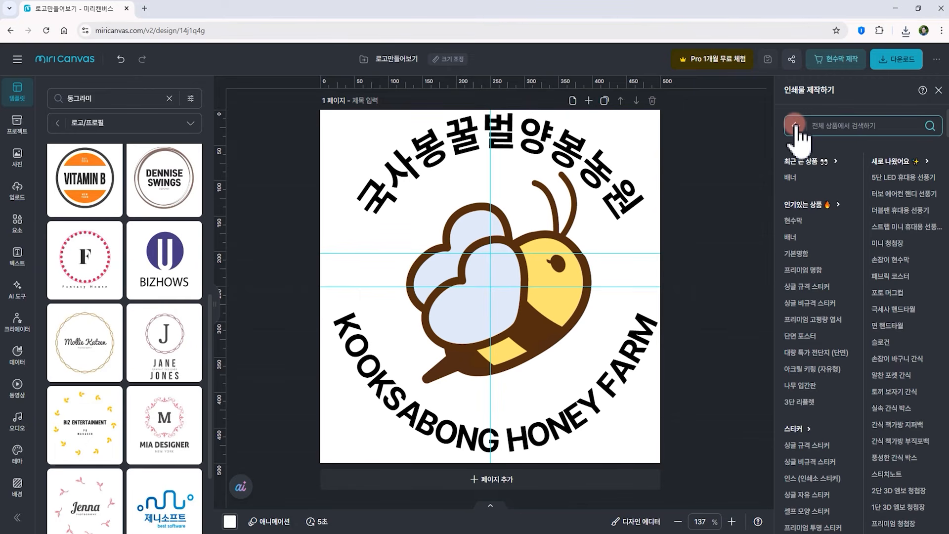
{"action": "left_click", "coordinate": [822, 125]}
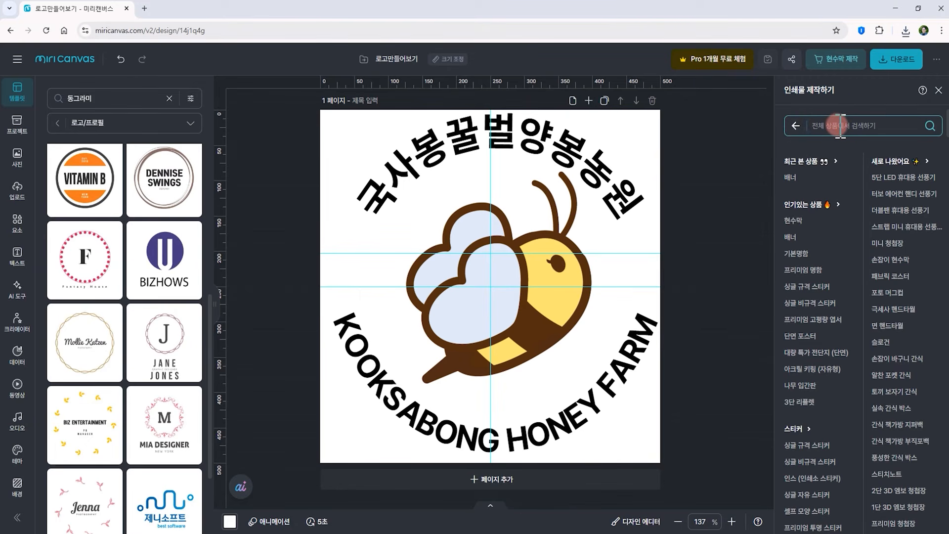
{"action": "type", "text": "명"}
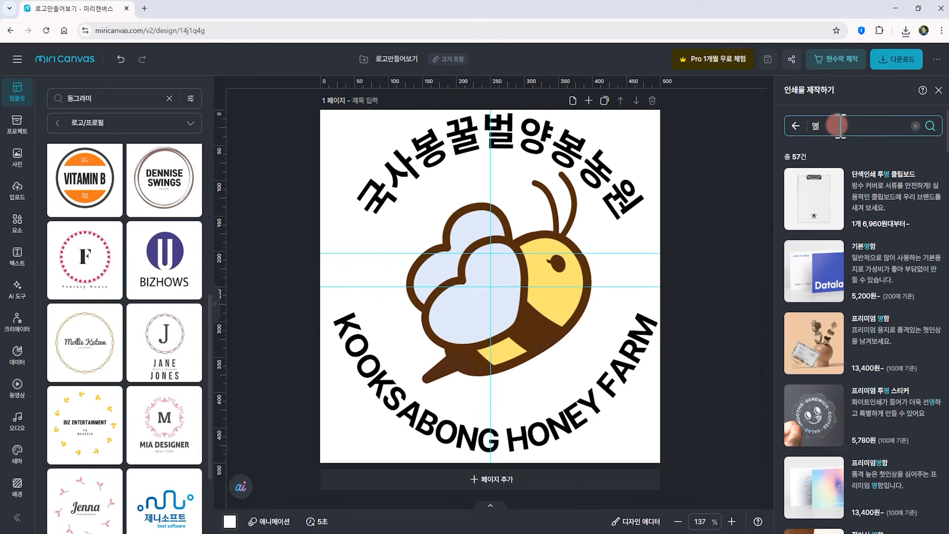
{"action": "type", "text": "함"}
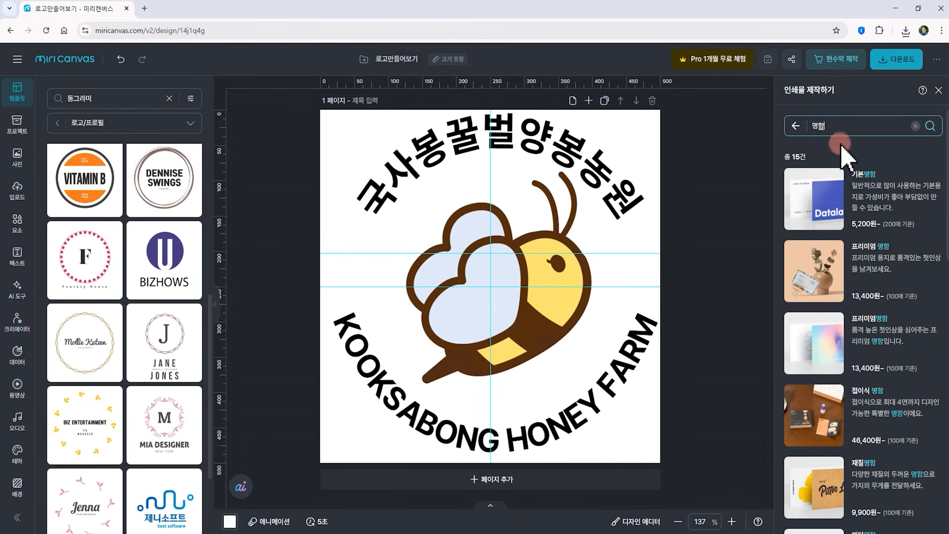
{"action": "left_click", "coordinate": [857, 248]}
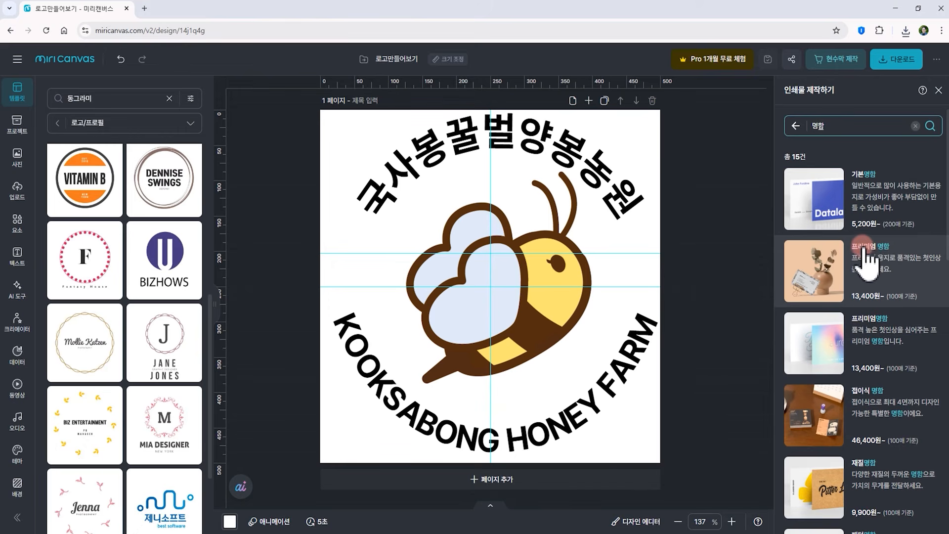
{"action": "left_click", "coordinate": [865, 271]}
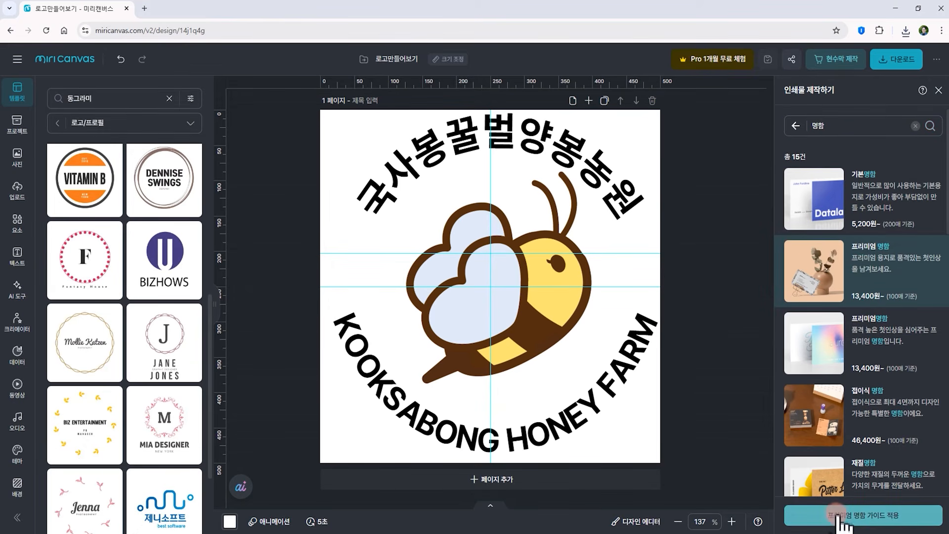
{"action": "left_click", "coordinate": [879, 518]}
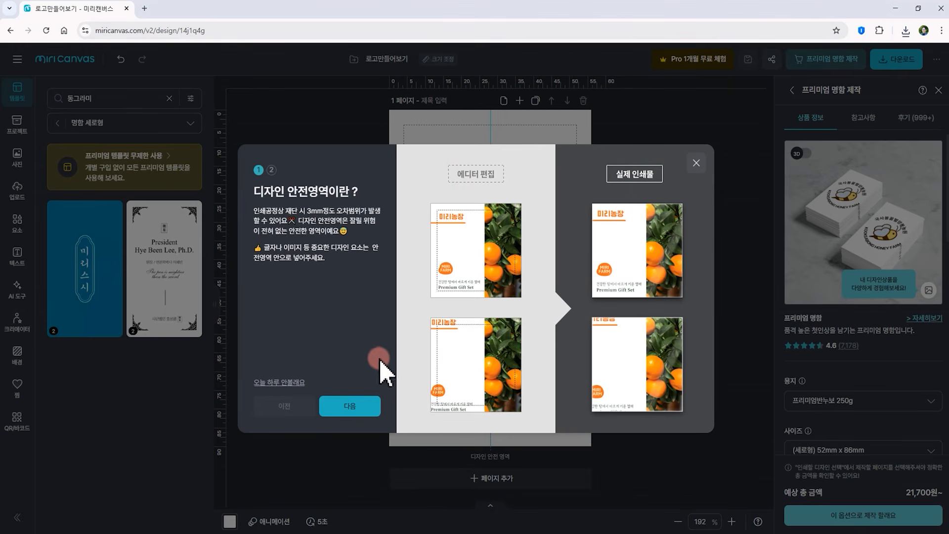
{"action": "left_click", "coordinate": [351, 407]}
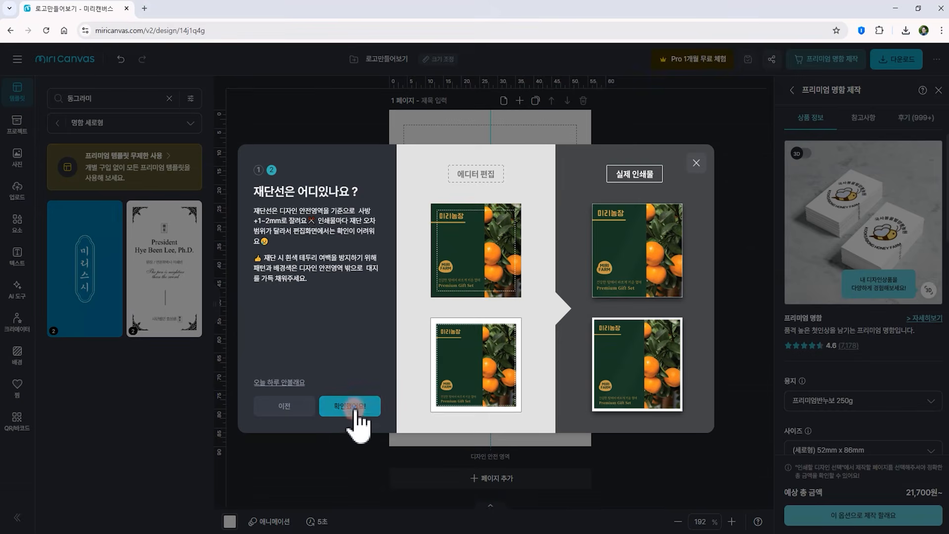
{"action": "left_click", "coordinate": [358, 407]}
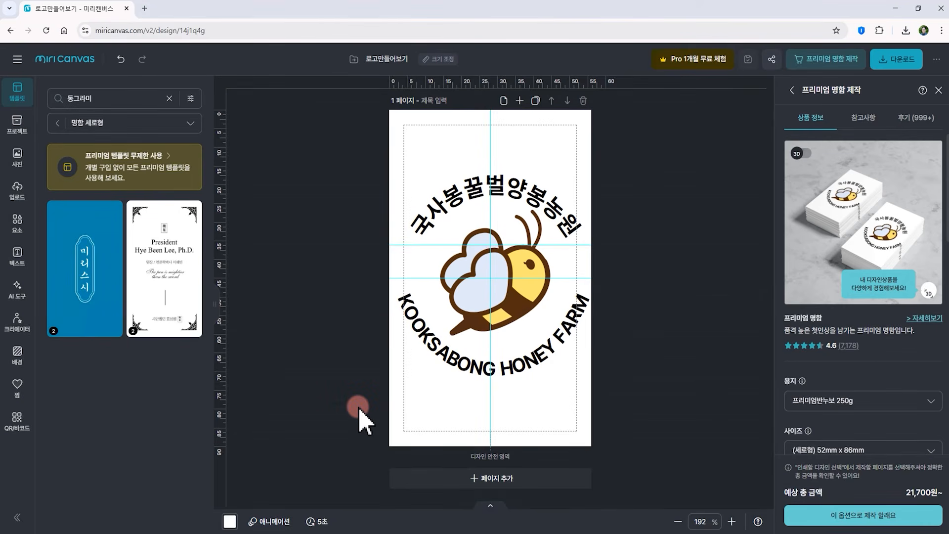
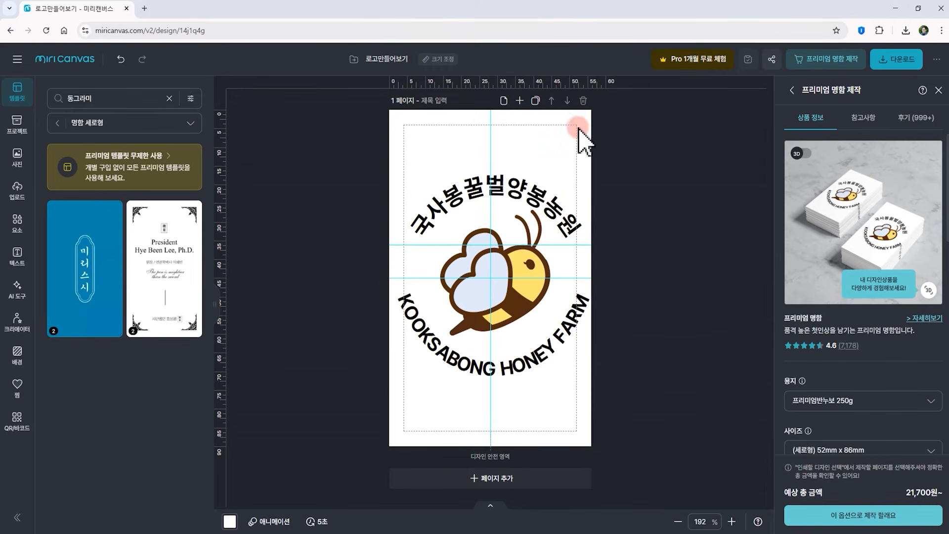
Select all logo elements on the first page and scale them down to about half the canvas width
{"action": "left_click_drag", "start_coordinate": [385, 133], "coordinate": [608, 357]}
{"action": "left_click_drag", "start_coordinate": [608, 151], "coordinate": [537, 210]}
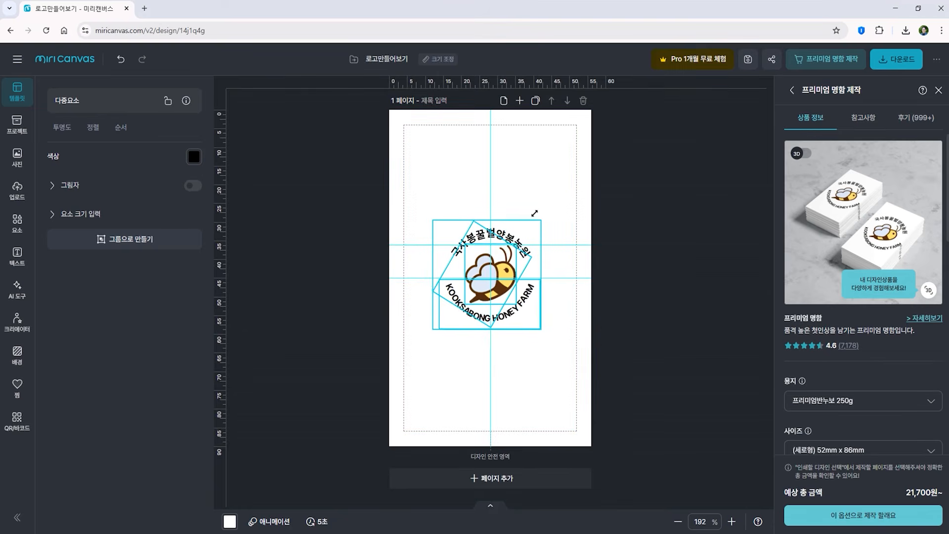
{"action": "left_click", "coordinate": [628, 403]}
Set the first page's background colour to pale yellow #FEEFC5
{"action": "left_click", "coordinate": [20, 354]}
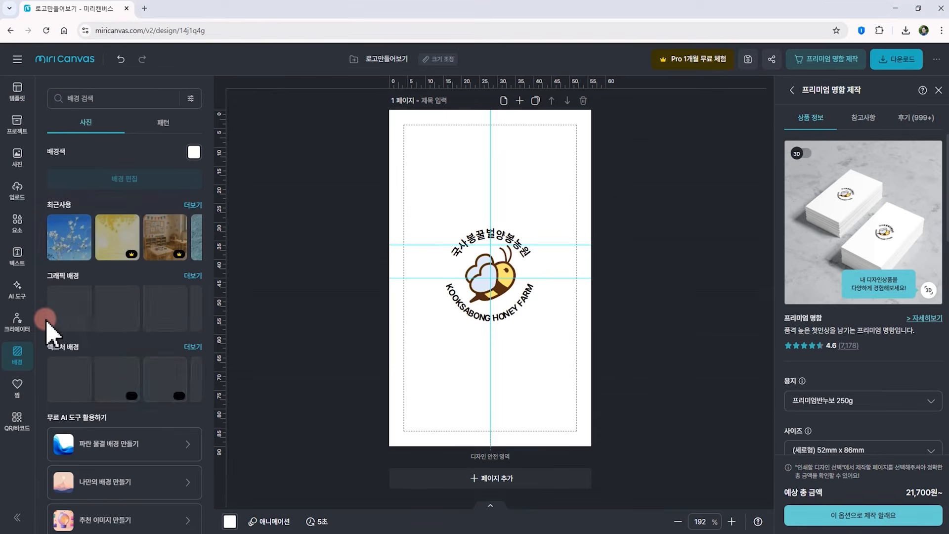
{"action": "left_click", "coordinate": [198, 154]}
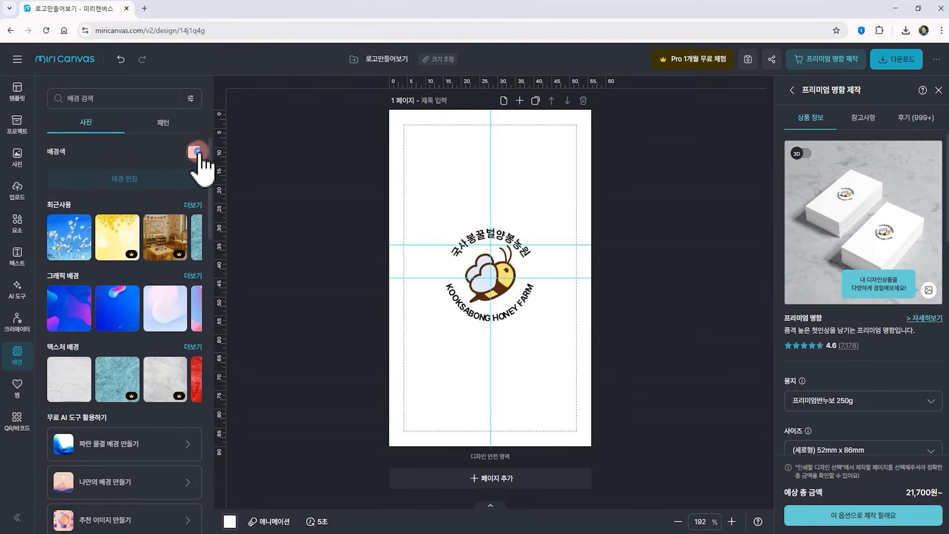
{"action": "left_click", "coordinate": [241, 182]}
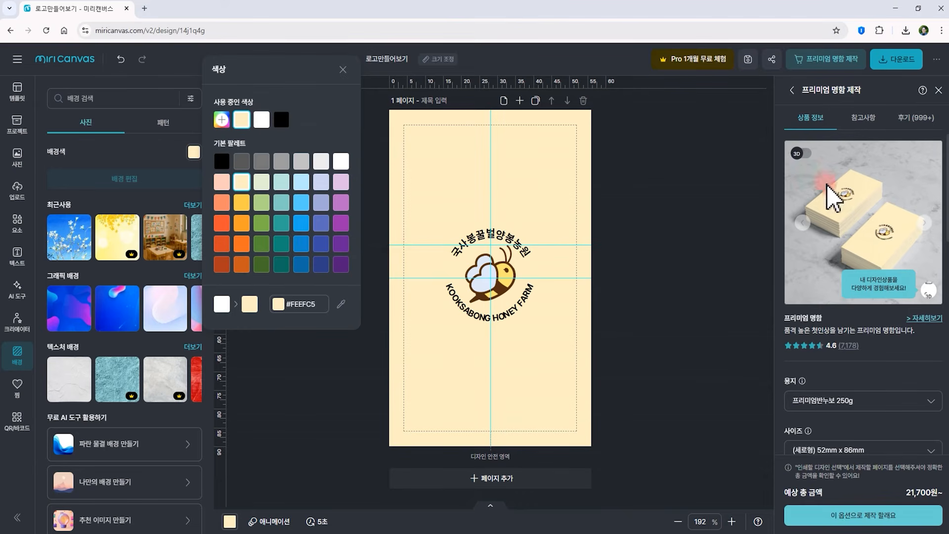
Add a second page and apply the white vertical business card template found by searching templates for 명함
{"action": "left_click", "coordinate": [493, 478]}
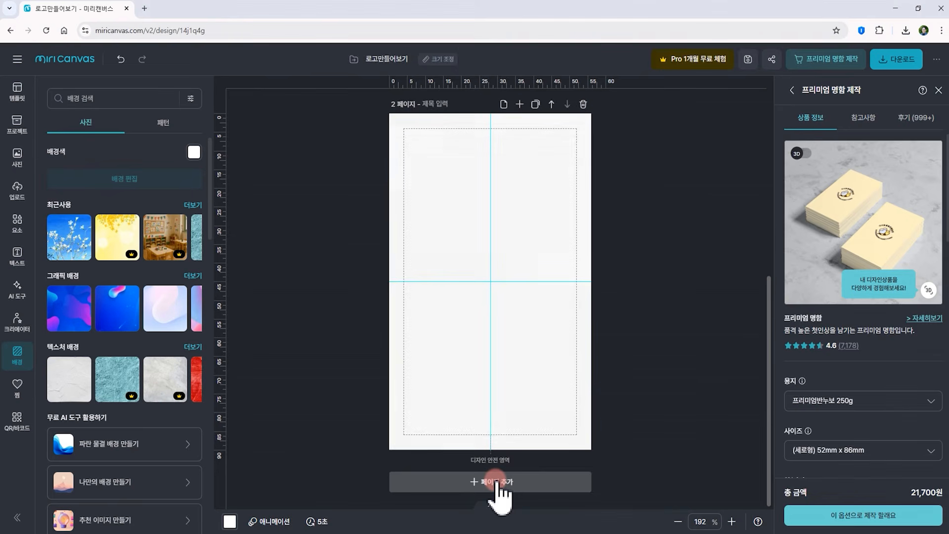
{"action": "left_click", "coordinate": [434, 212]}
{"action": "left_click", "coordinate": [16, 90]}
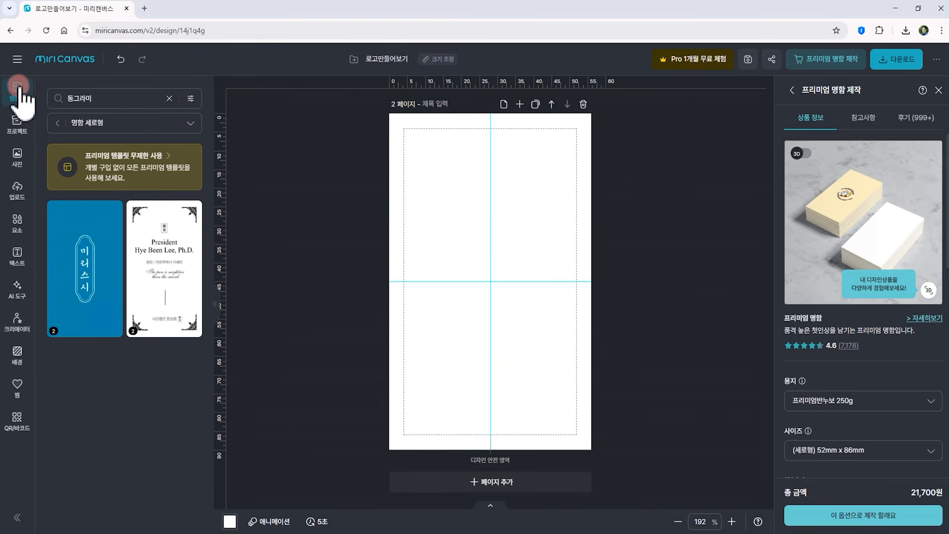
{"action": "left_click", "coordinate": [113, 104]}
{"action": "type", "text": "미"}
{"action": "type", "text": "함"}
{"action": "key", "text": "Return"}
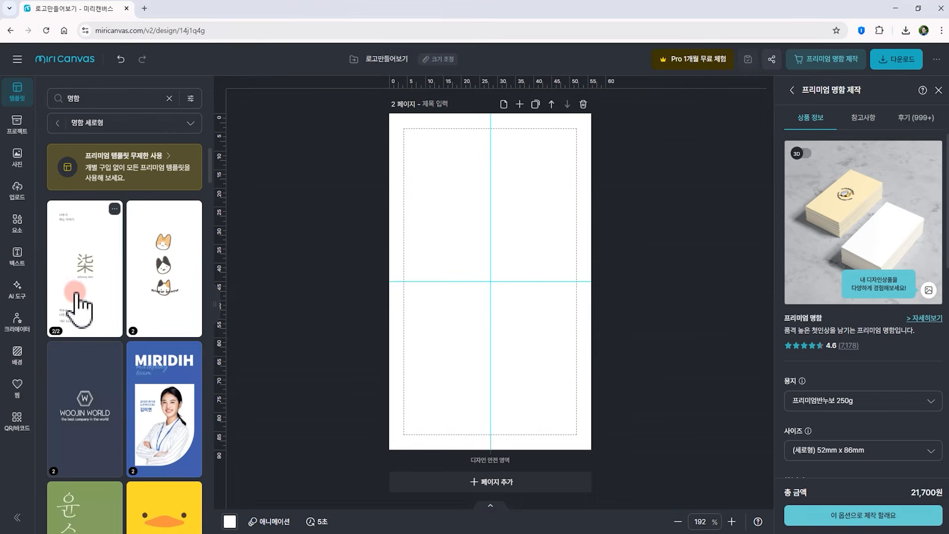
{"action": "left_click", "coordinate": [80, 308]}
{"action": "left_click", "coordinate": [161, 304]}
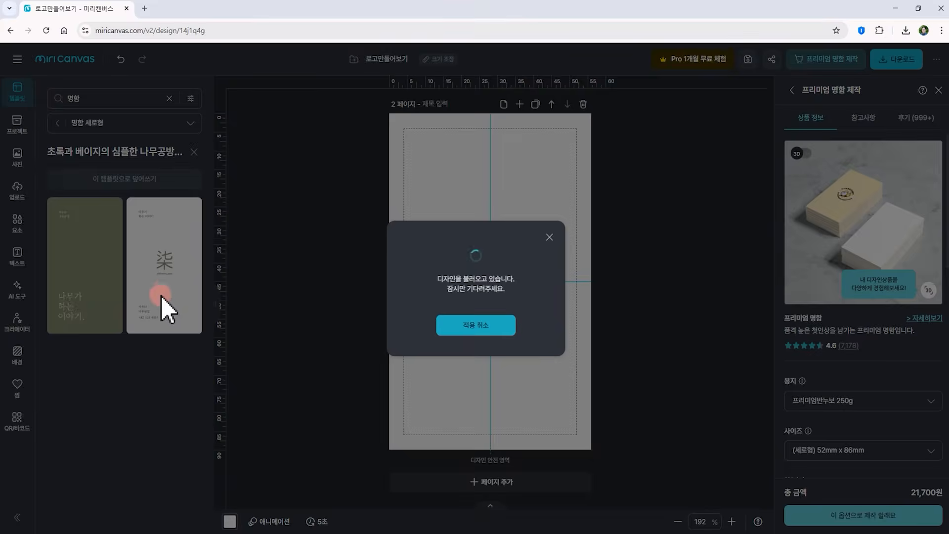
{"action": "left_click", "coordinate": [155, 297]}
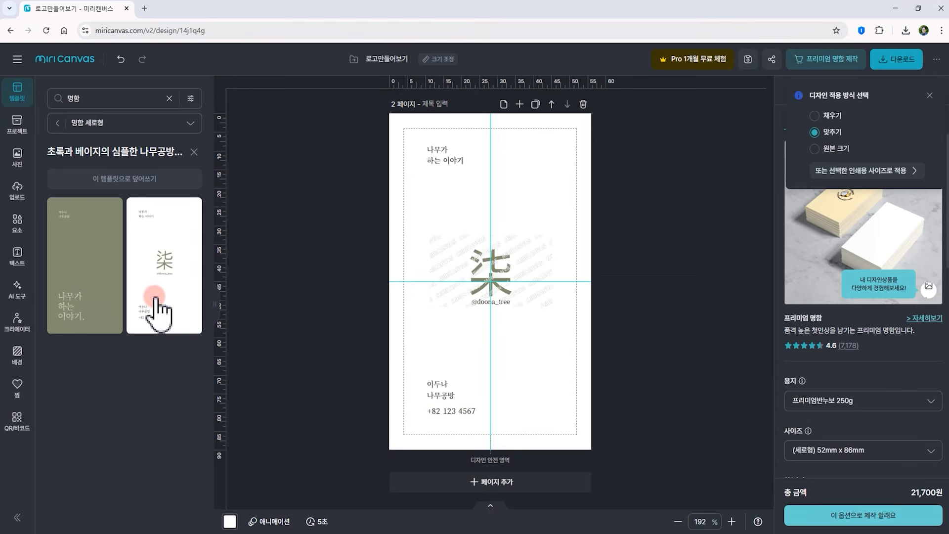
{"action": "left_click", "coordinate": [468, 299]}
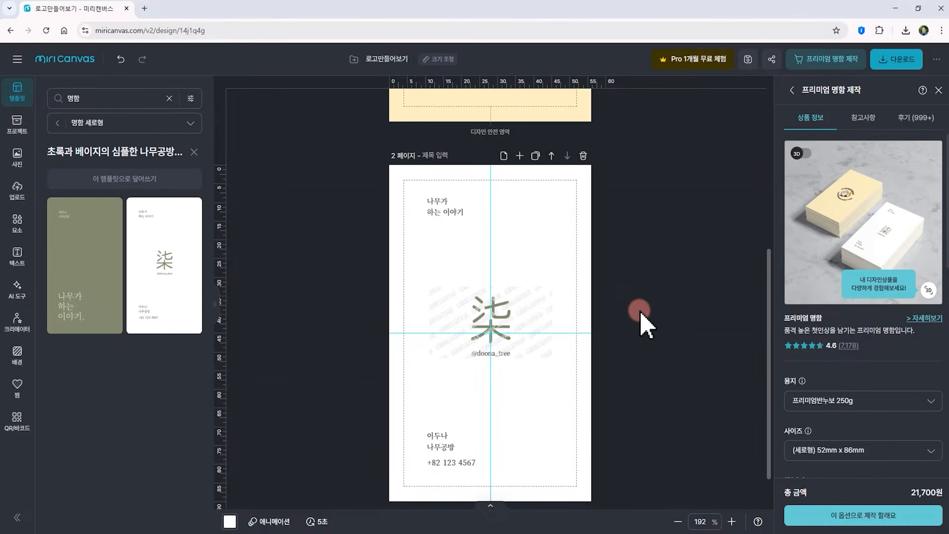
Select the logo elements on the first page and group them
{"action": "scroll", "coordinate": [636, 315], "scroll_direction": "up", "scroll_amount": 5}
{"action": "left_click", "coordinate": [493, 222]}
{"action": "left_click_drag", "start_coordinate": [606, 152], "coordinate": [460, 280]}
{"action": "left_click", "coordinate": [501, 251]}
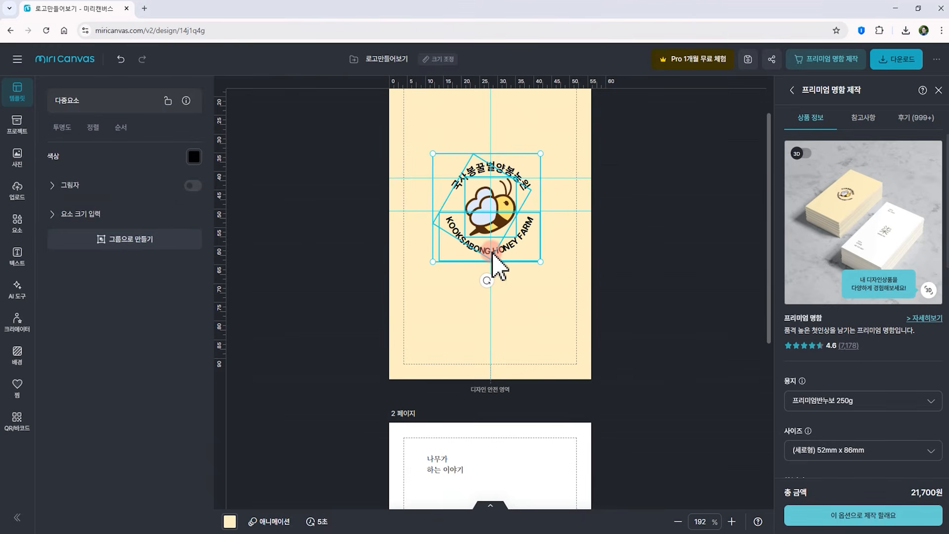
{"action": "key", "text": "ctrl+g"}
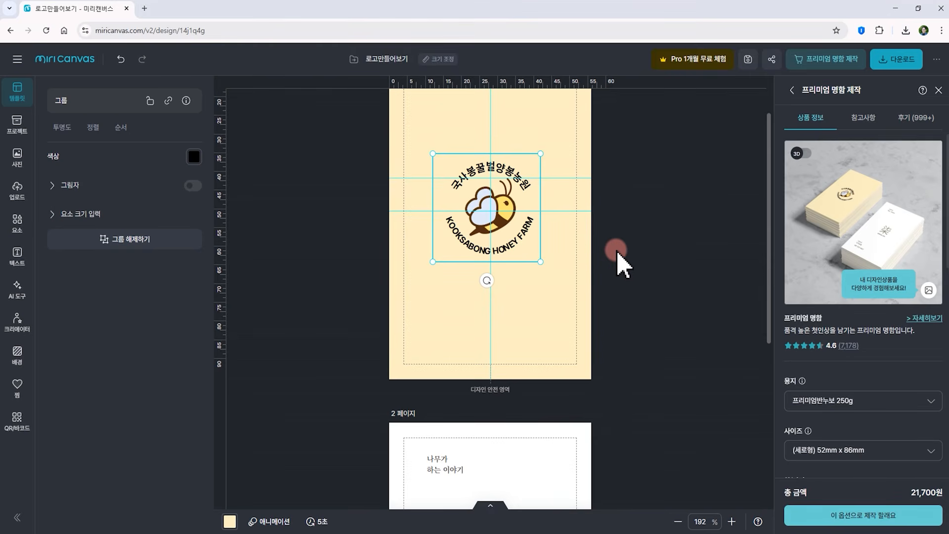
Delete the 柒 text on the card page and paste the logo group in its place
{"action": "scroll", "coordinate": [626, 250], "scroll_direction": "down", "scroll_amount": 5}
{"action": "left_click", "coordinate": [504, 281]}
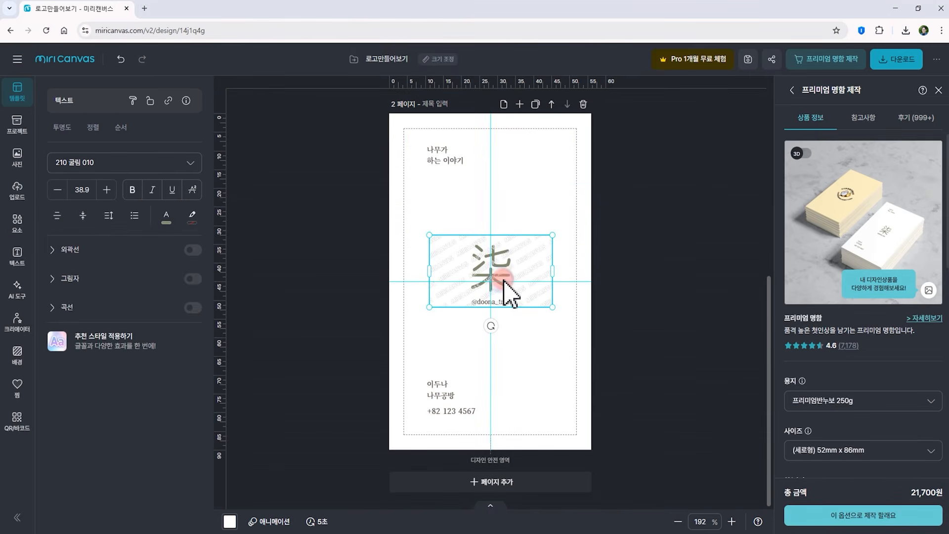
{"action": "key", "text": "Delete"}
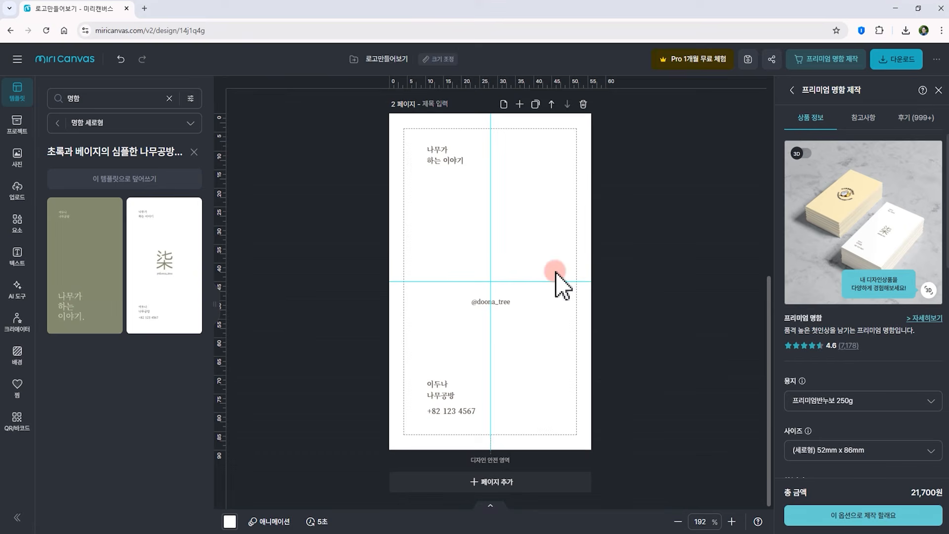
{"action": "key", "text": "ctrl+v"}
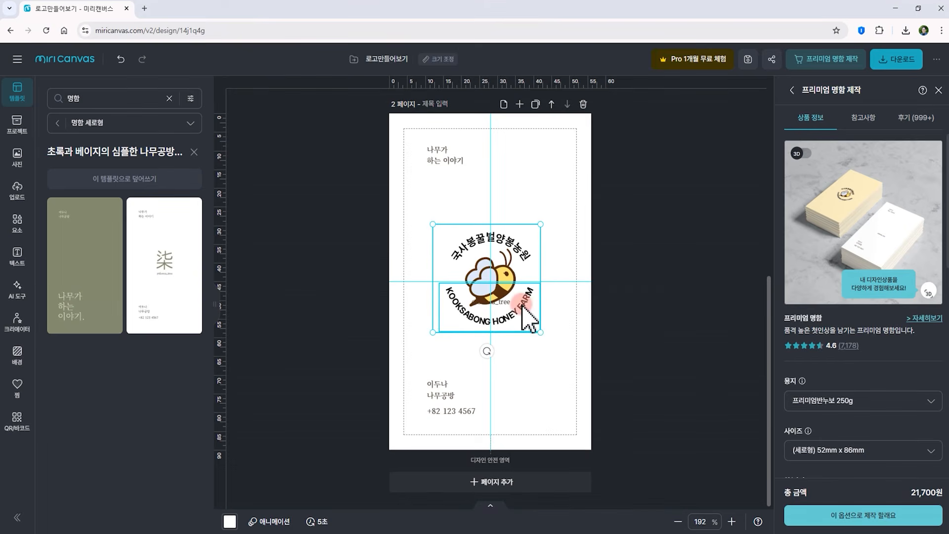
{"action": "left_click_drag", "start_coordinate": [515, 302], "coordinate": [512, 222]}
{"action": "left_click", "coordinate": [499, 303]}
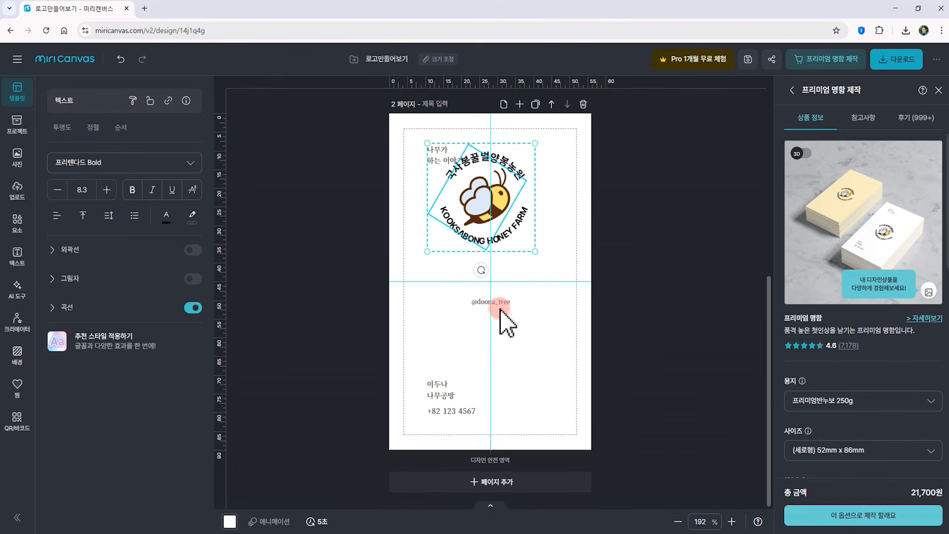
{"action": "key", "text": "Delete"}
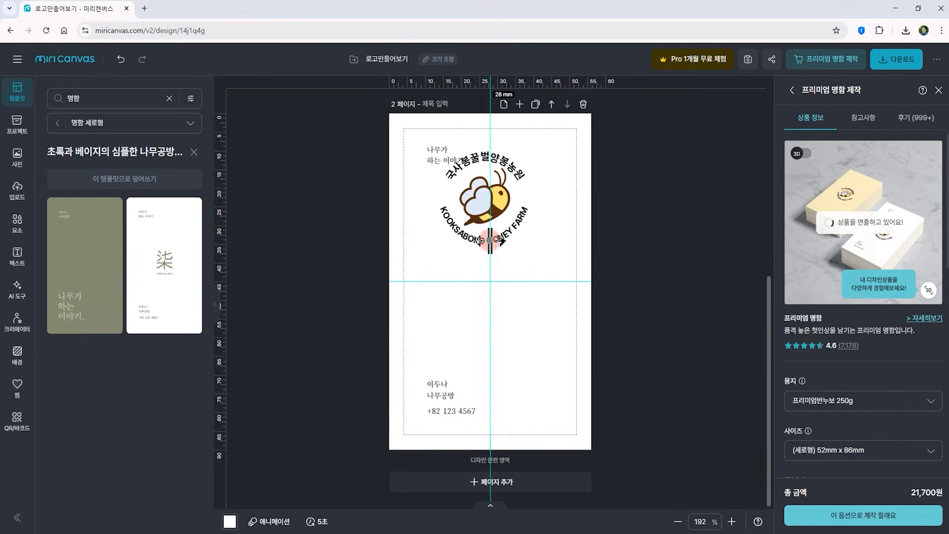
{"action": "left_click_drag", "start_coordinate": [495, 230], "coordinate": [512, 320]}
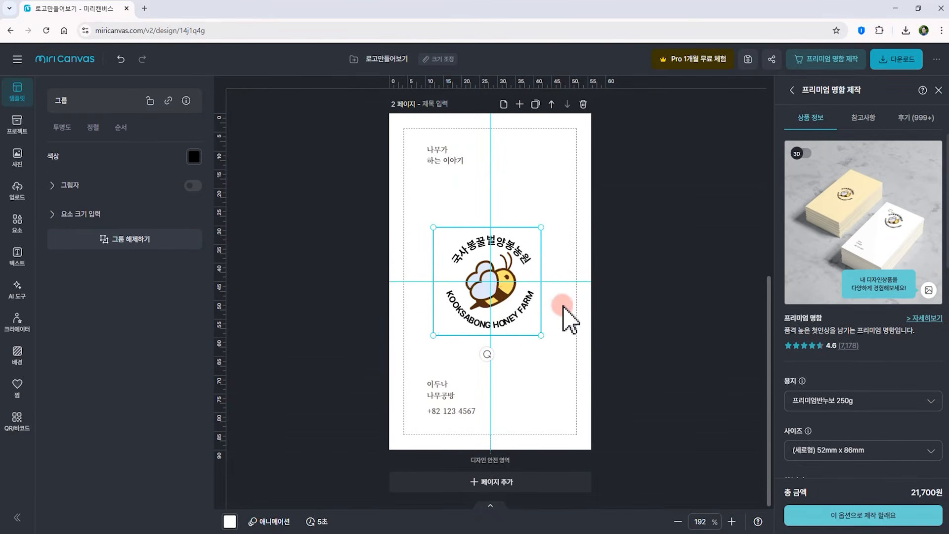
{"action": "left_click", "coordinate": [633, 299]}
Replace the top-left text with 국사봉 / 꿀벌 / 양봉농원 on three lines and enlarge it to about 8.2 size
{"action": "double_click", "coordinate": [435, 165]}
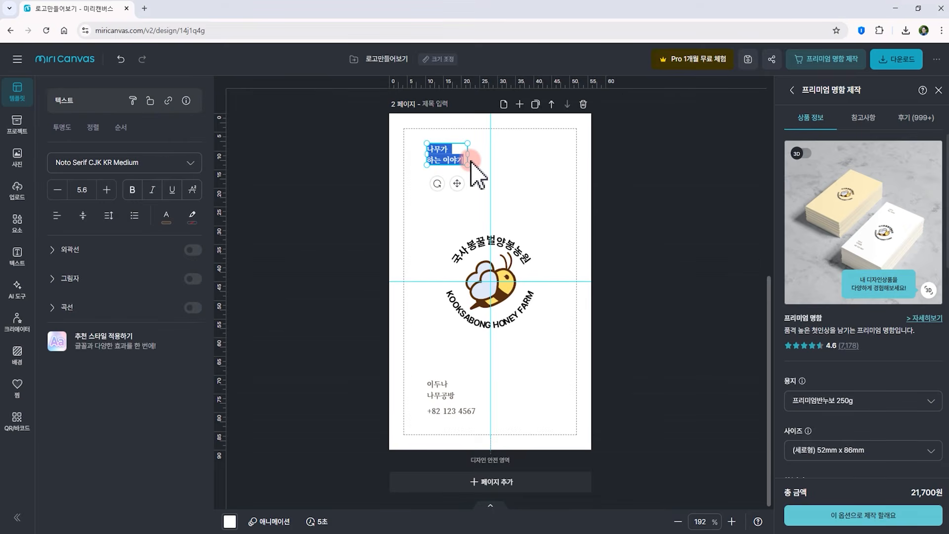
{"action": "type", "text": "국사봉꿀벌양봉농원"}
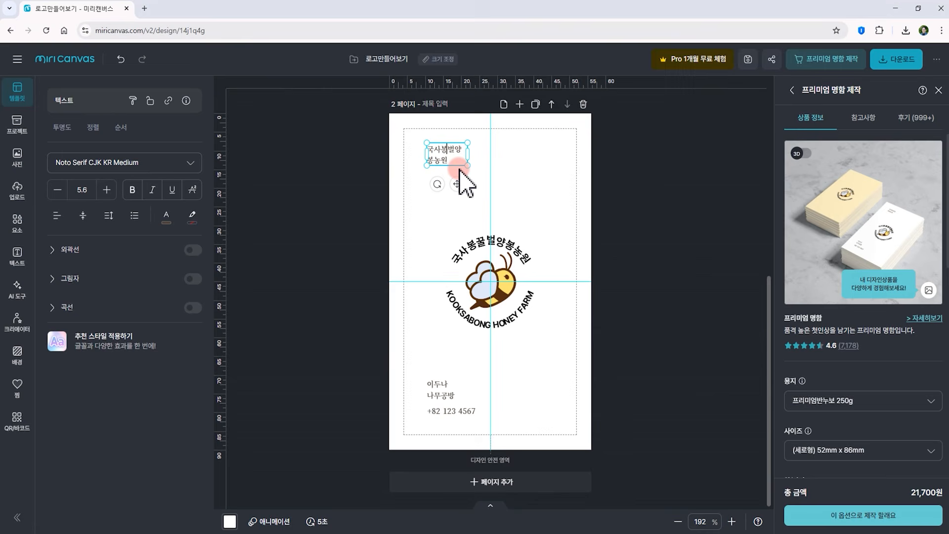
{"action": "type", "text": "꿀"}
{"action": "key", "text": "Return"}
{"action": "left_click", "coordinate": [442, 156]}
{"action": "key", "text": "Return"}
{"action": "left_click", "coordinate": [514, 168]}
{"action": "left_click", "coordinate": [445, 173]}
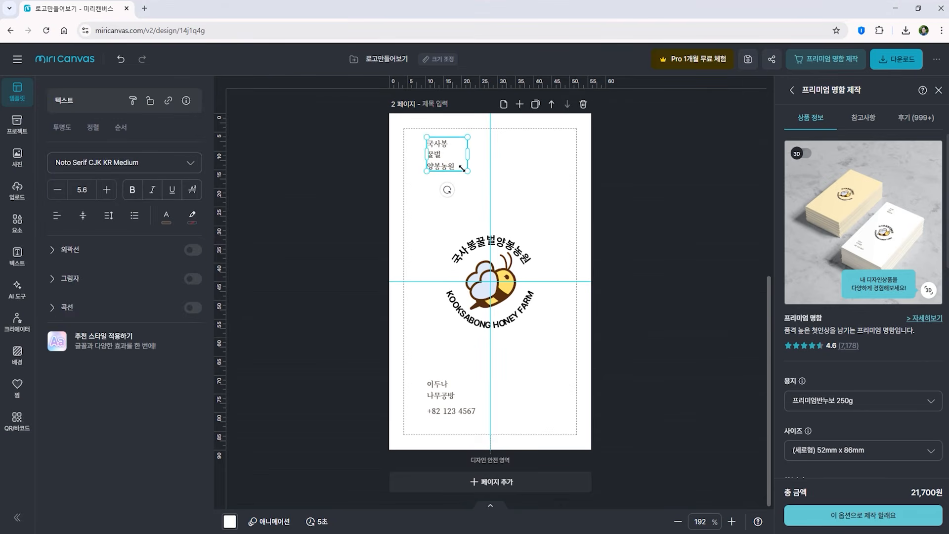
{"action": "left_click_drag", "start_coordinate": [462, 168], "coordinate": [479, 194]}
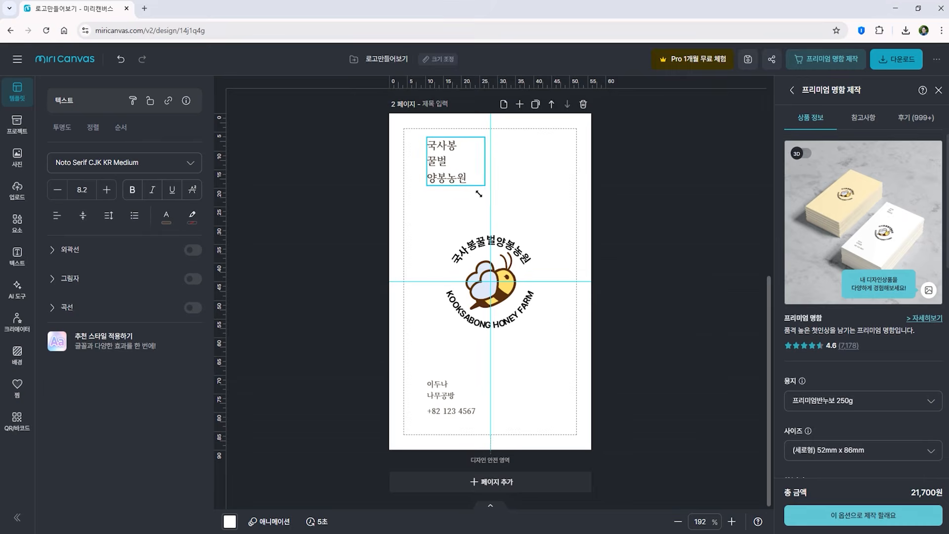
{"action": "left_click", "coordinate": [632, 217]}
Replace the bottom name text with KOOKSABONG HONEY FARM and widen its box to fit two lines
{"action": "left_click", "coordinate": [453, 396]}
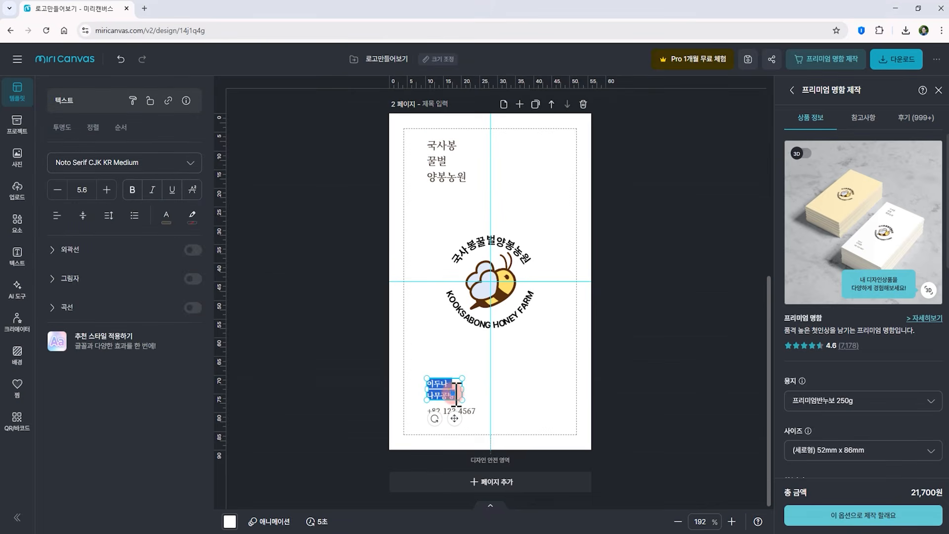
{"action": "key", "text": "ctrl+a"}
{"action": "type", "text": "KOOKSA BONG HONEY FARM"}
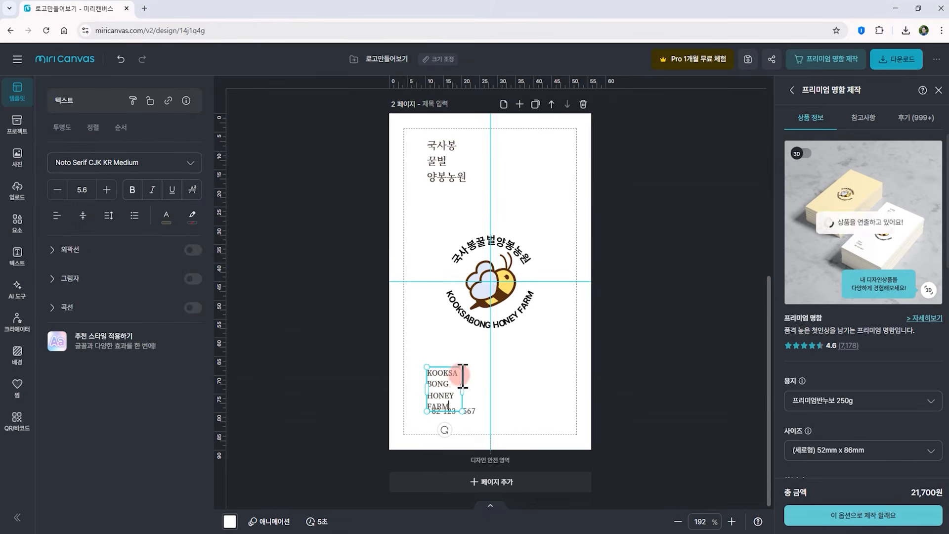
{"action": "left_click_drag", "start_coordinate": [456, 388], "coordinate": [492, 389]}
{"action": "left_click", "coordinate": [455, 425]}
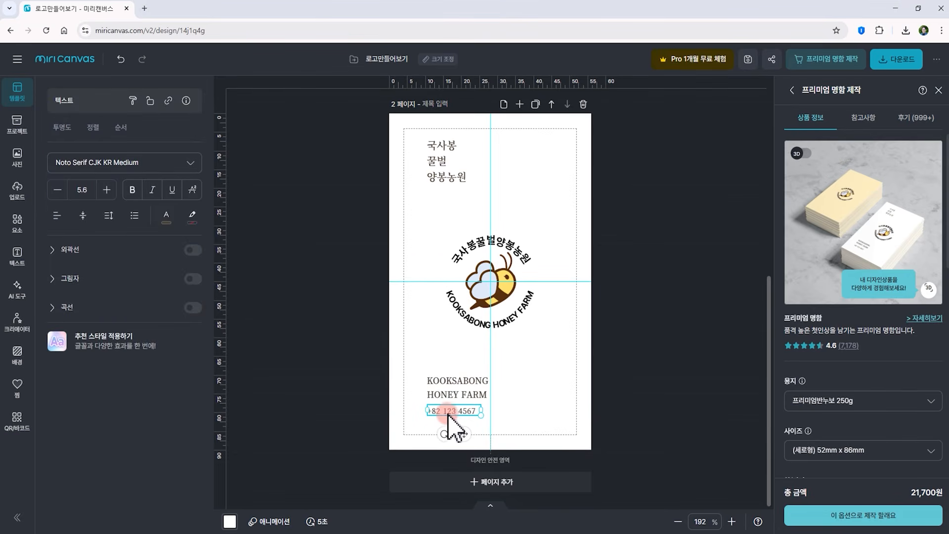
{"action": "left_click", "coordinate": [587, 419]}
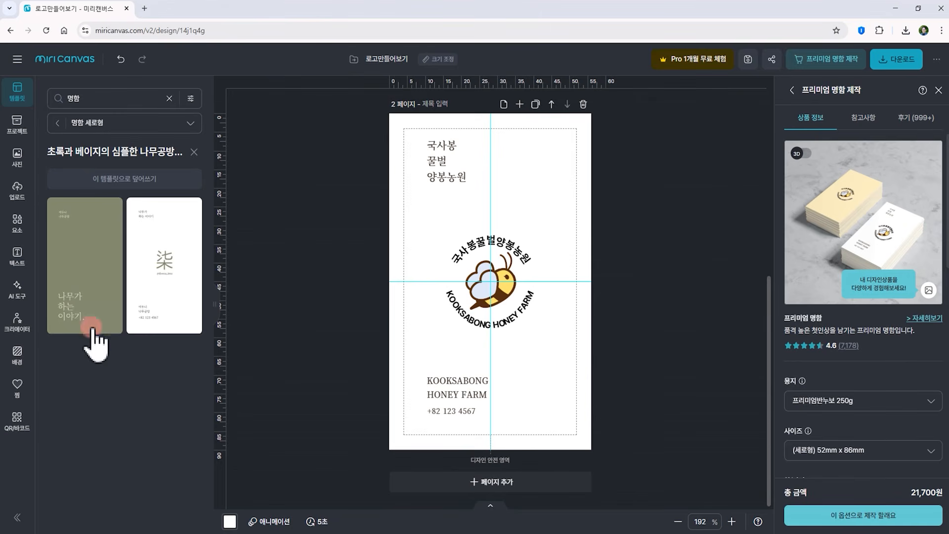
Set the card page's background colour to the same pale yellow #FEEFC5
{"action": "left_click", "coordinate": [18, 354]}
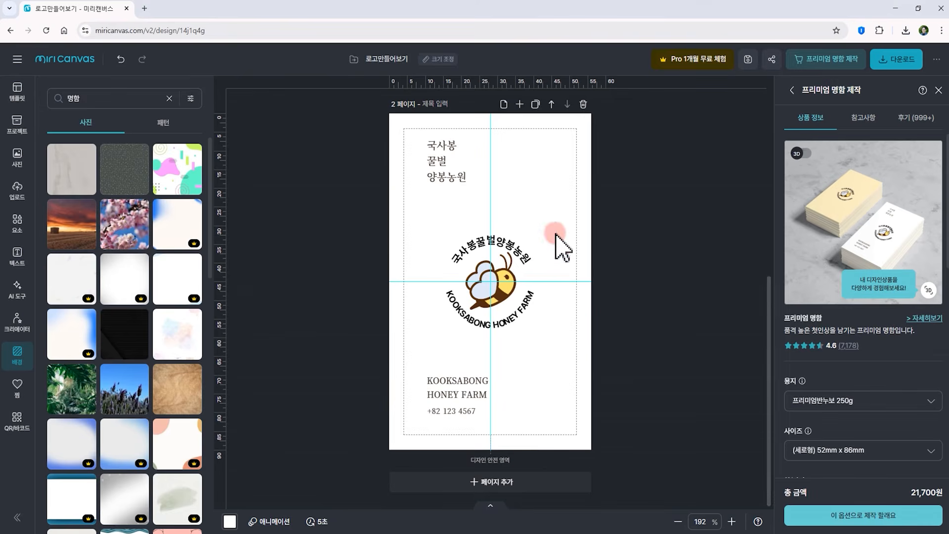
{"action": "scroll", "coordinate": [549, 257], "scroll_direction": "up", "scroll_amount": 5}
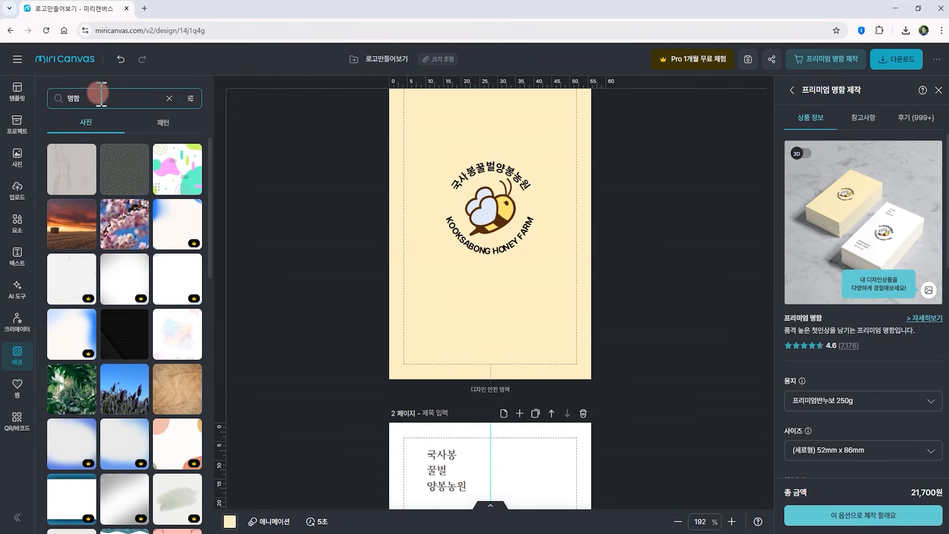
{"action": "left_click", "coordinate": [170, 98]}
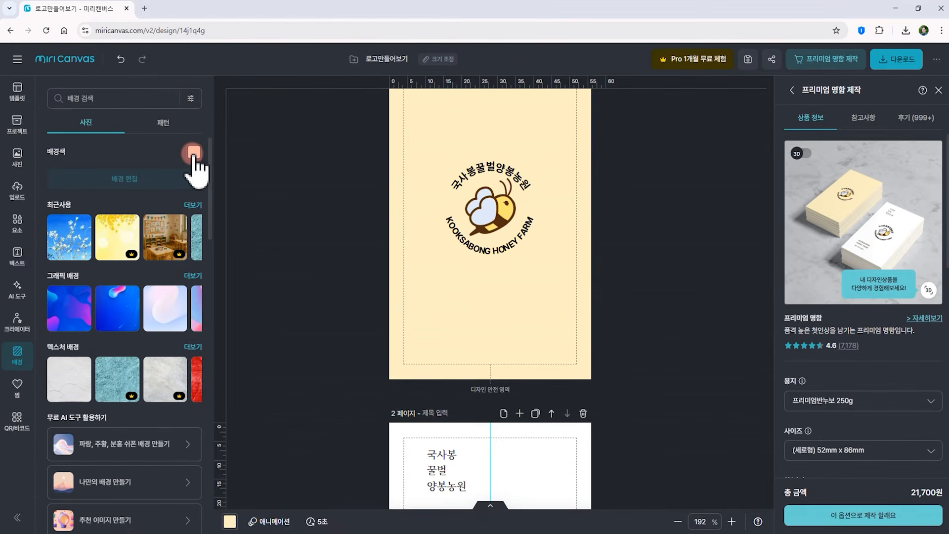
{"action": "left_click", "coordinate": [193, 154]}
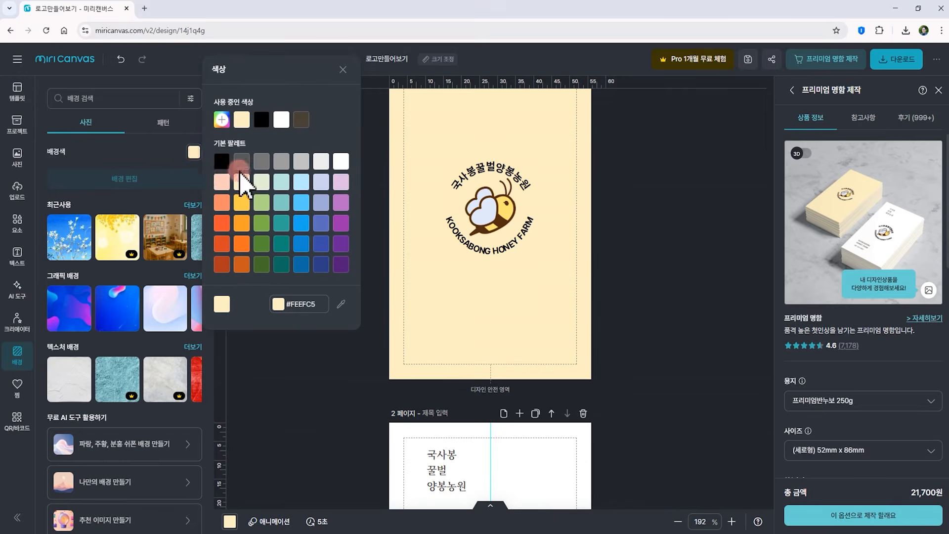
{"action": "scroll", "coordinate": [494, 397], "scroll_direction": "down", "scroll_amount": 3}
{"action": "scroll", "coordinate": [458, 384], "scroll_direction": "down", "scroll_amount": 3}
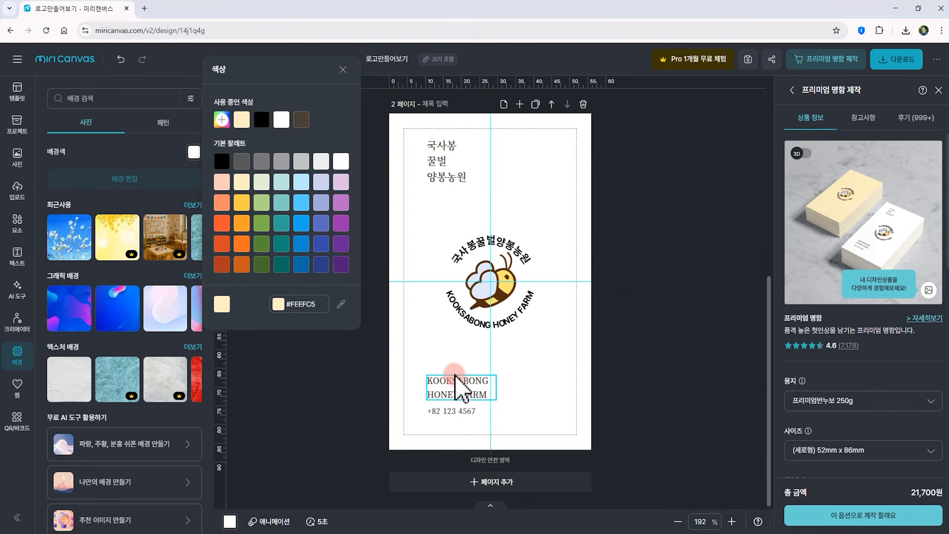
{"action": "left_click", "coordinate": [242, 182]}
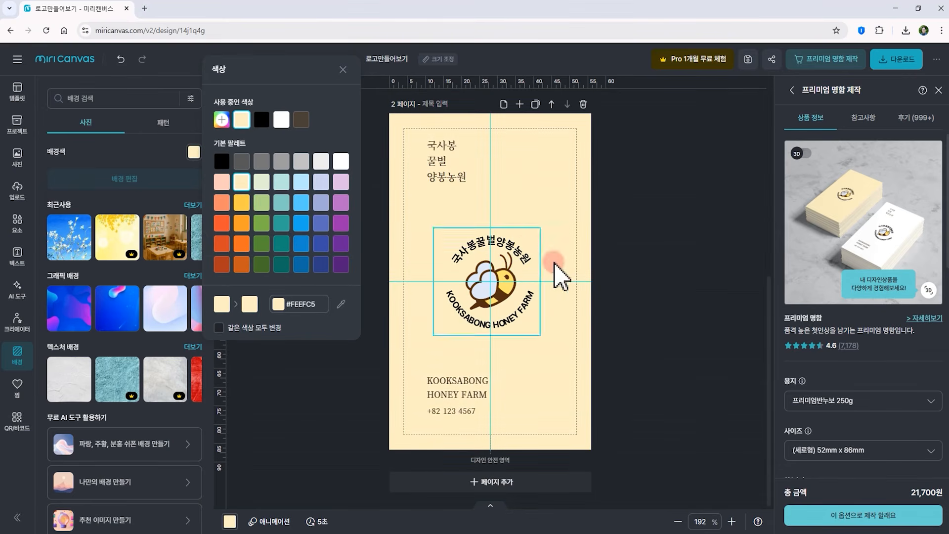
{"action": "left_click", "coordinate": [633, 315]}
Compare the logo page and the business card page
{"action": "scroll", "coordinate": [646, 324], "scroll_direction": "up", "scroll_amount": 5}
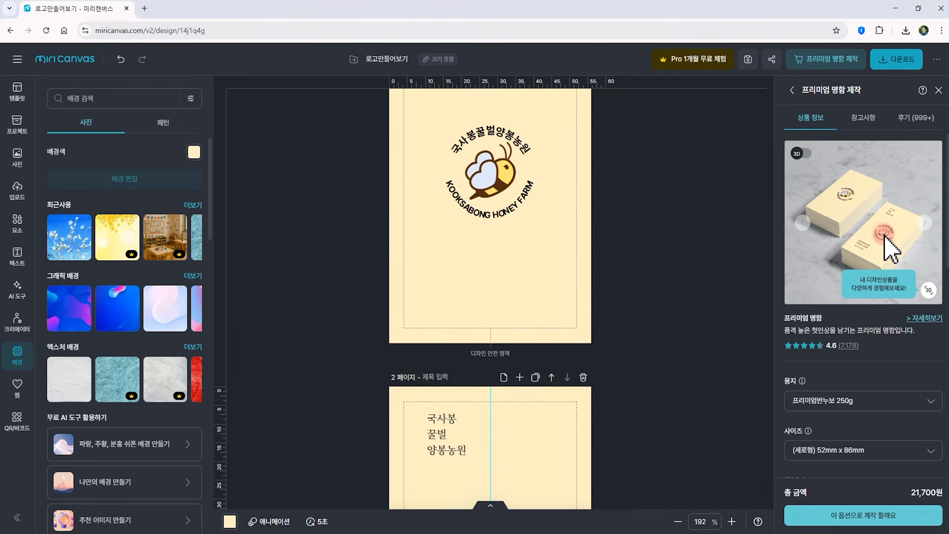
{"action": "scroll", "coordinate": [654, 352], "scroll_direction": "up", "scroll_amount": 2}
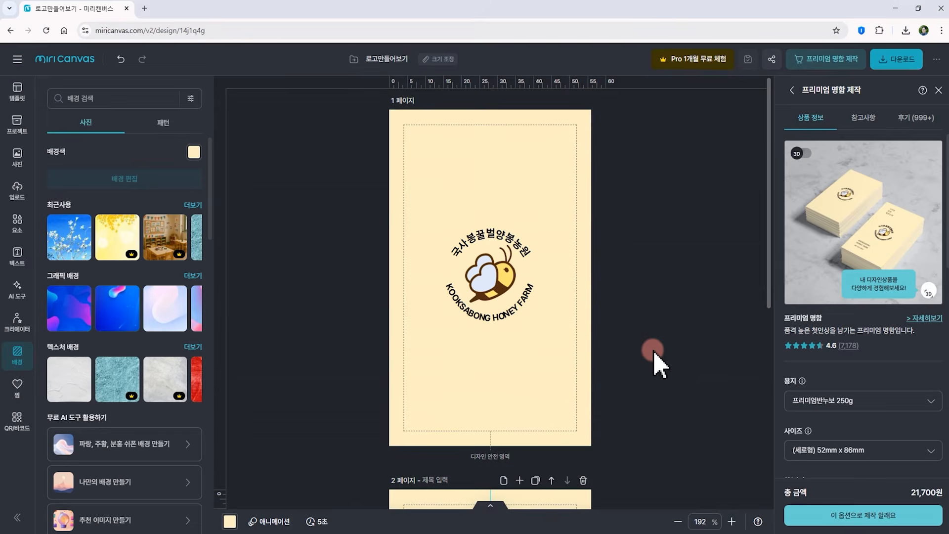
{"action": "scroll", "coordinate": [654, 352], "scroll_direction": "down", "scroll_amount": 7}
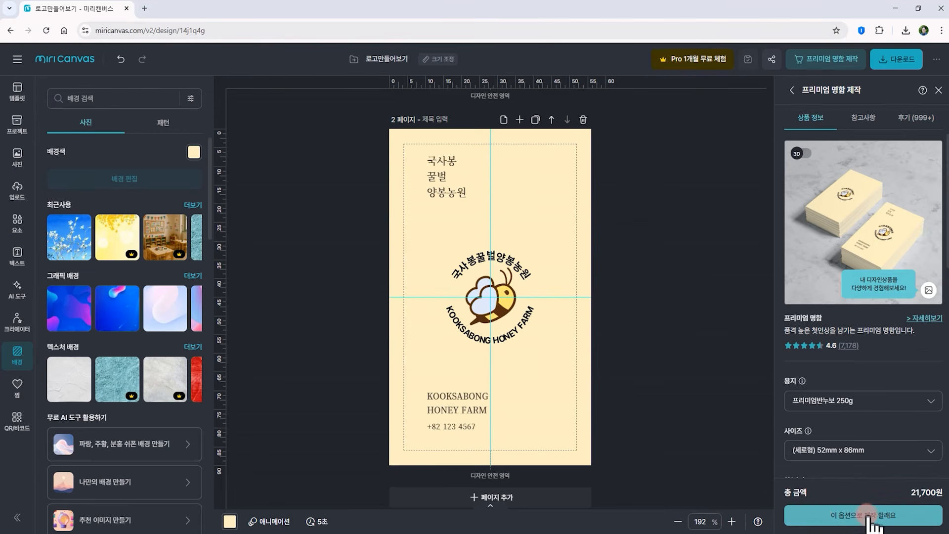
Add the card design to the cart as a premium business card, ticking the typo-check confirmation, and open the cart
{"action": "left_click", "coordinate": [880, 515]}
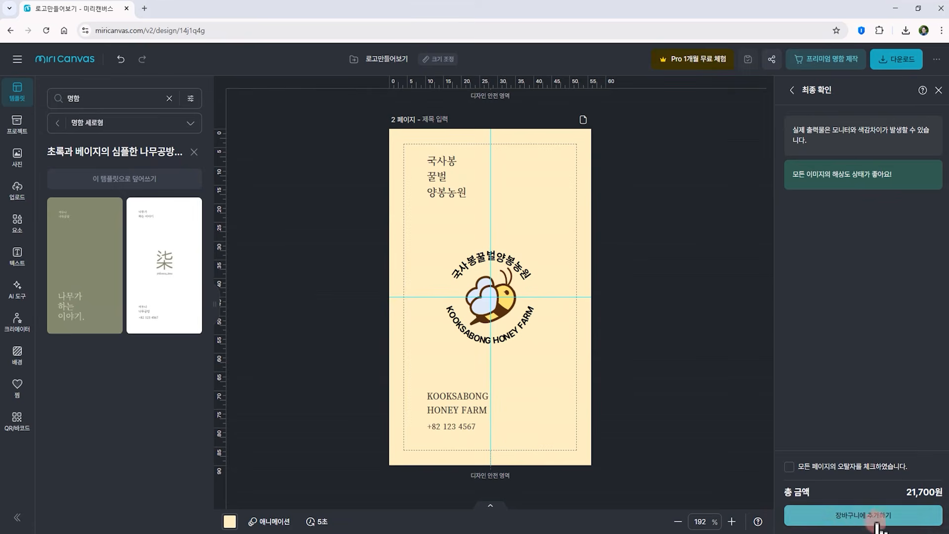
{"action": "left_click", "coordinate": [851, 515]}
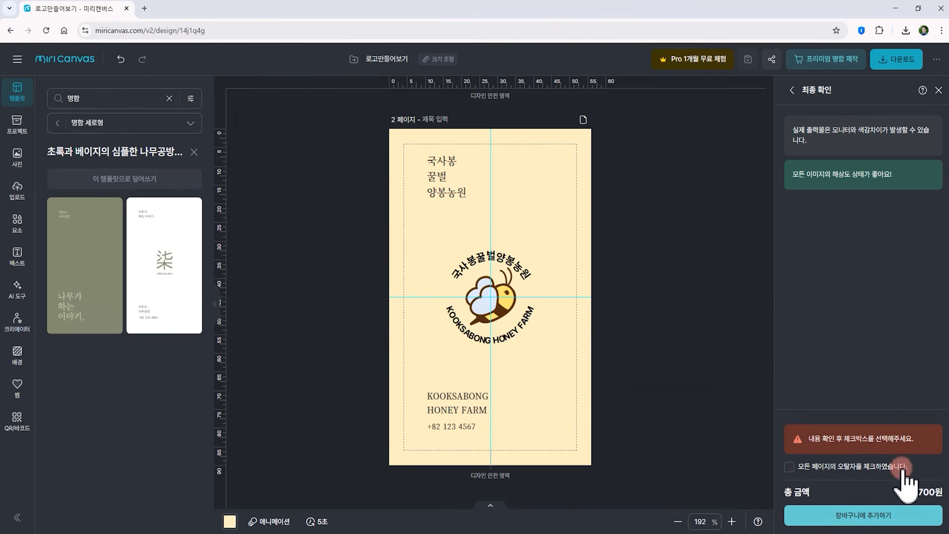
{"action": "left_click", "coordinate": [790, 466]}
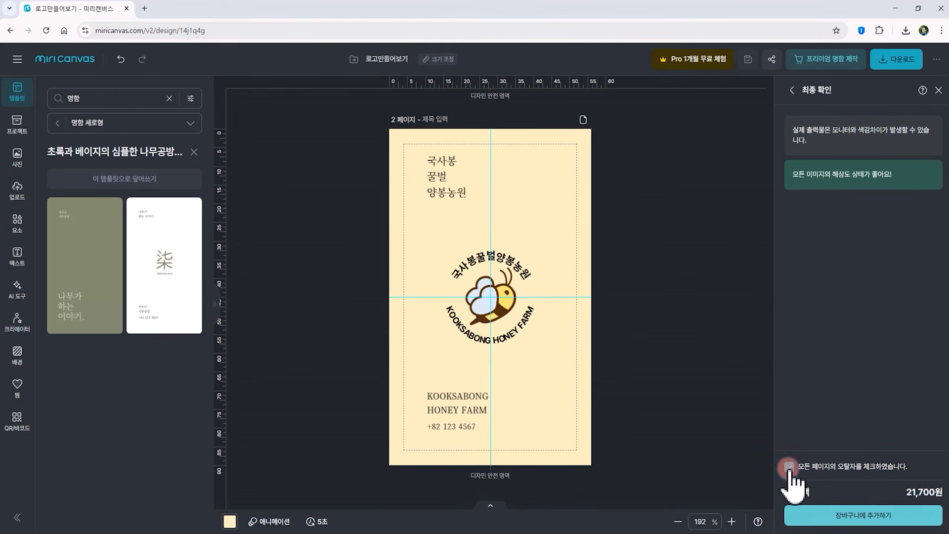
{"action": "left_click", "coordinate": [869, 517]}
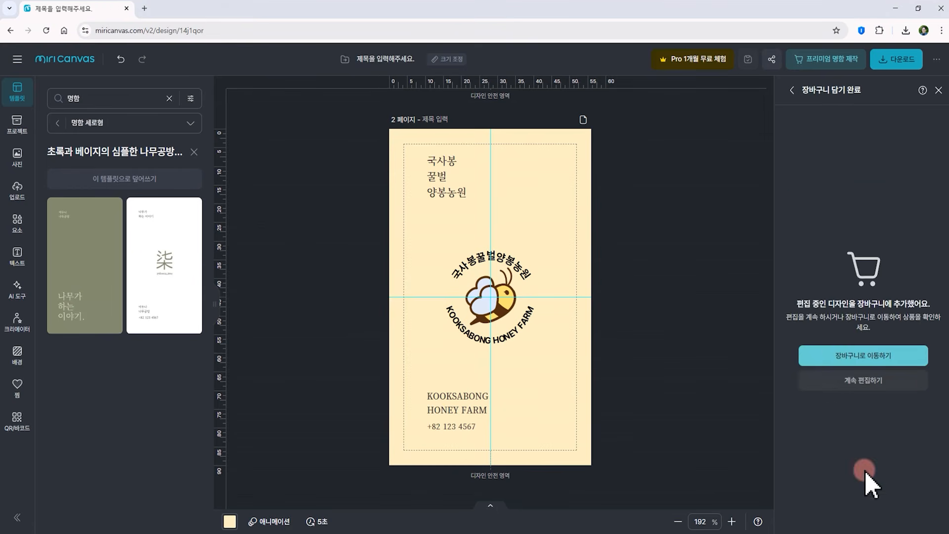
{"action": "left_click", "coordinate": [872, 361]}
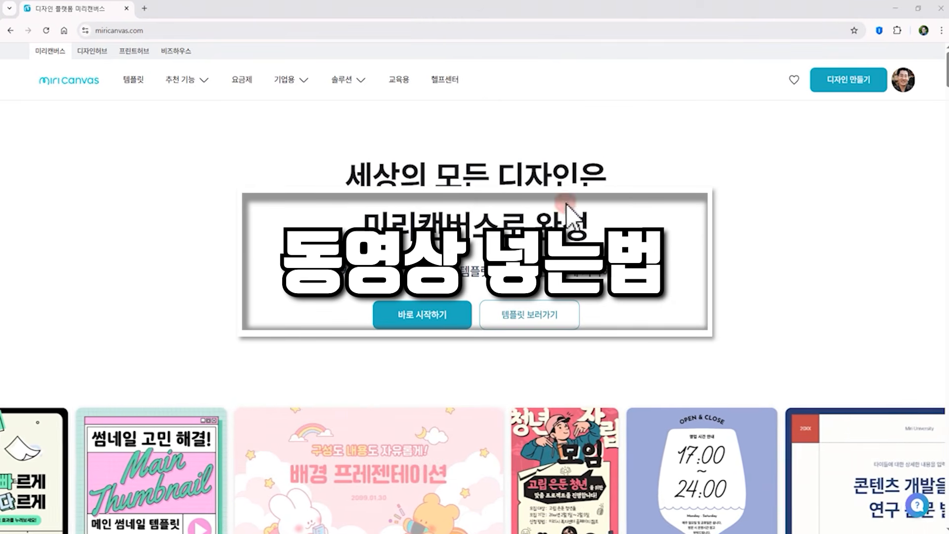
Start a new design using the 1920 x 1080 presentation format
{"action": "left_click", "coordinate": [851, 81]}
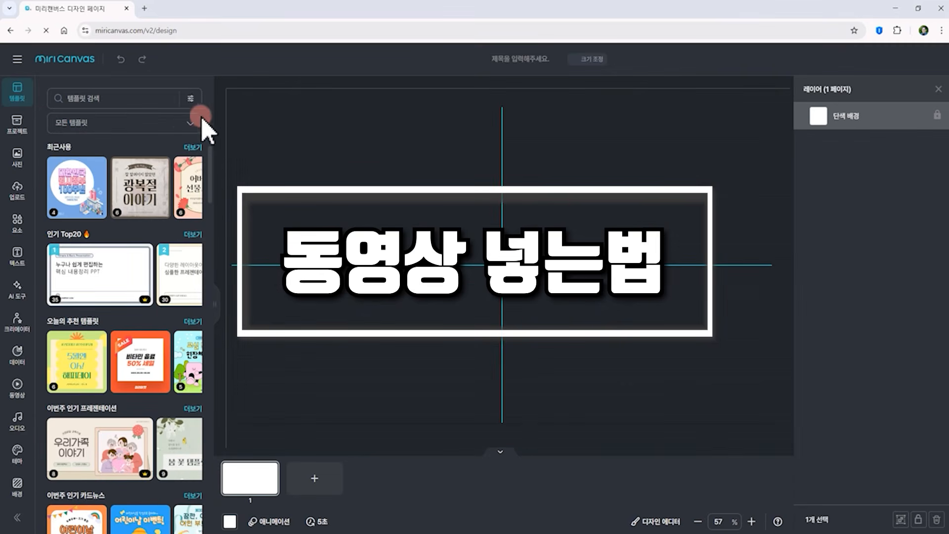
{"action": "left_click", "coordinate": [186, 123]}
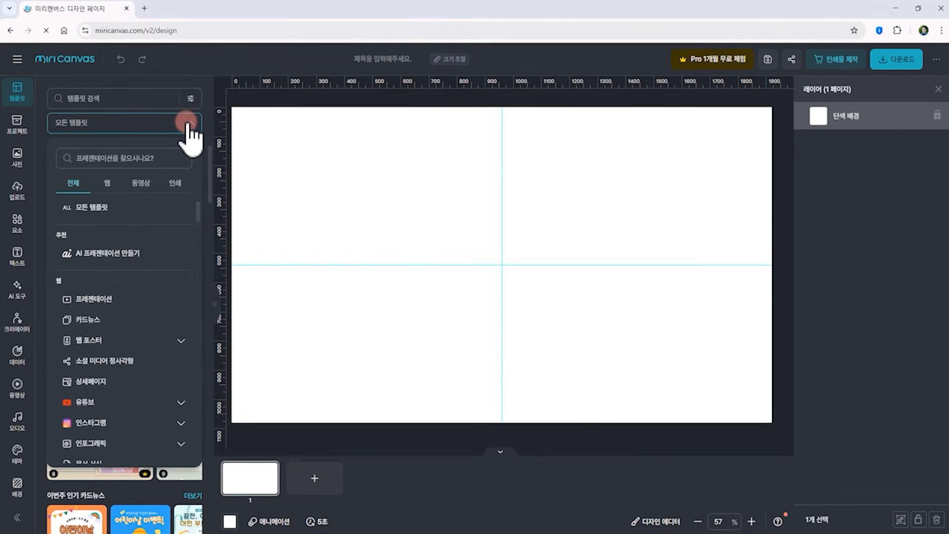
{"action": "left_click", "coordinate": [128, 301]}
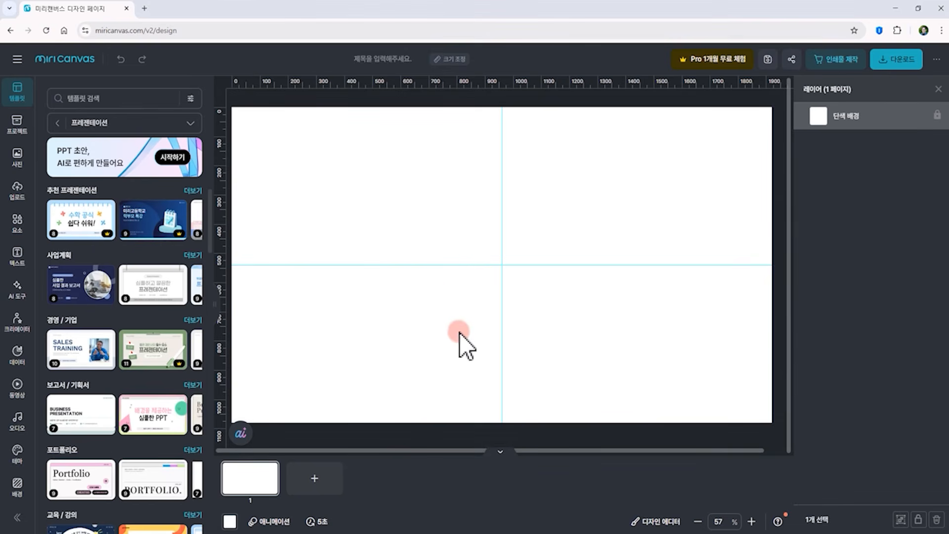
{"action": "left_click", "coordinate": [501, 452]}
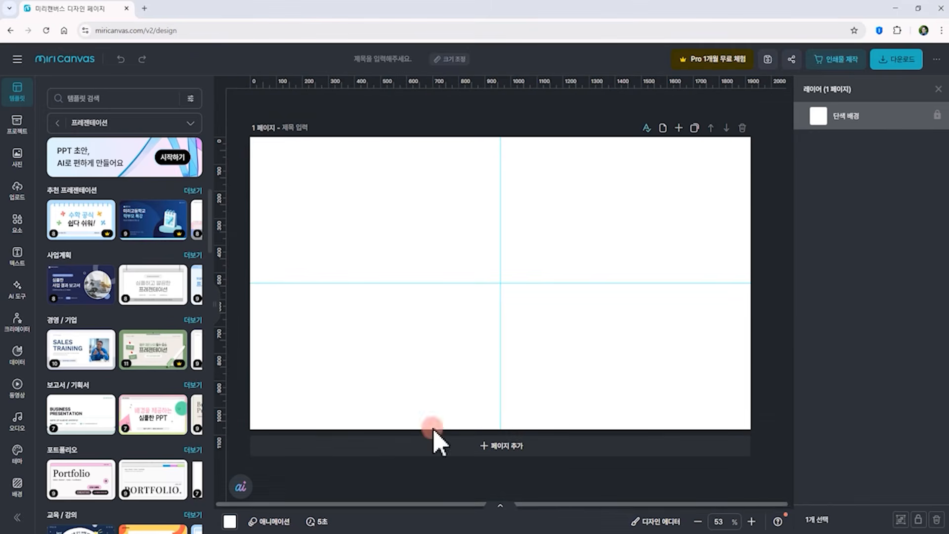
Search the video library for 벌꿀 and place the bee-on-flowers clip on the page
{"action": "left_click", "coordinate": [17, 388]}
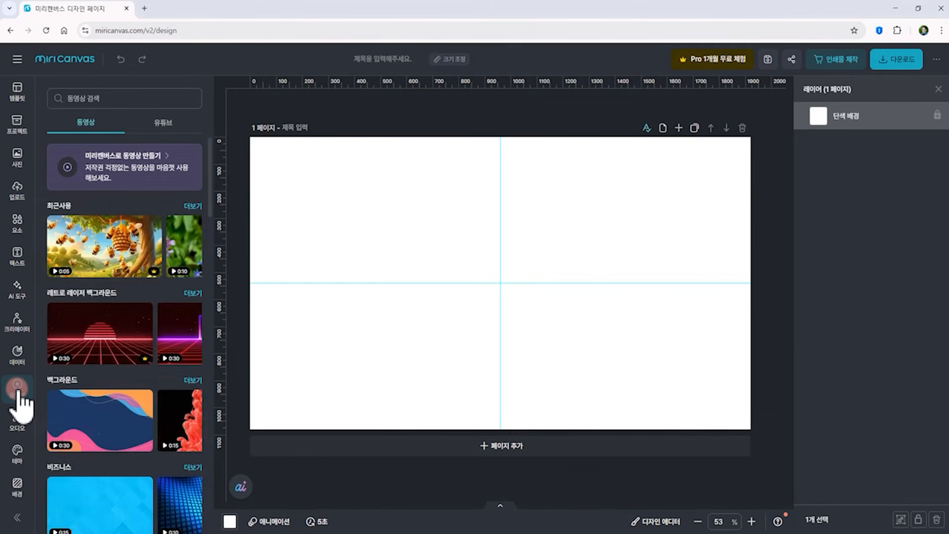
{"action": "left_click", "coordinate": [97, 98]}
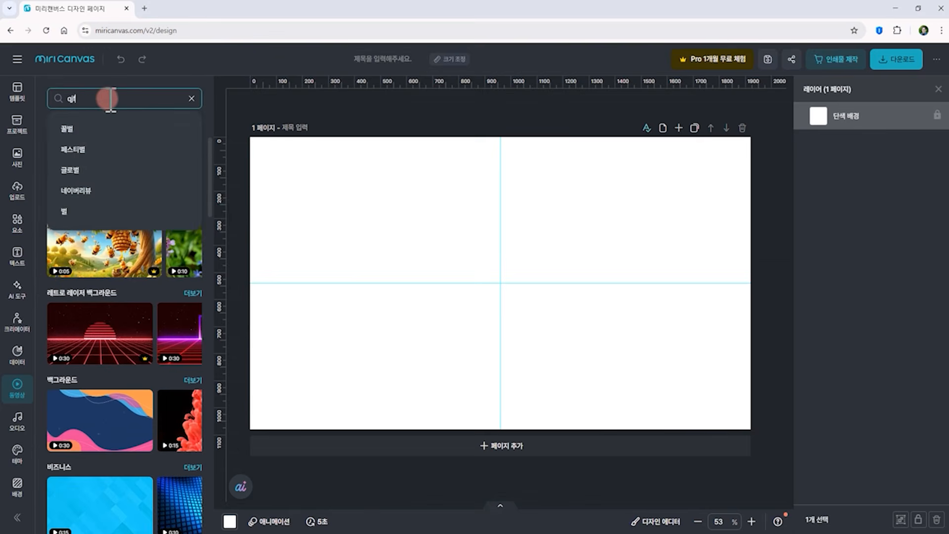
{"action": "type", "text": "벌꿀"}
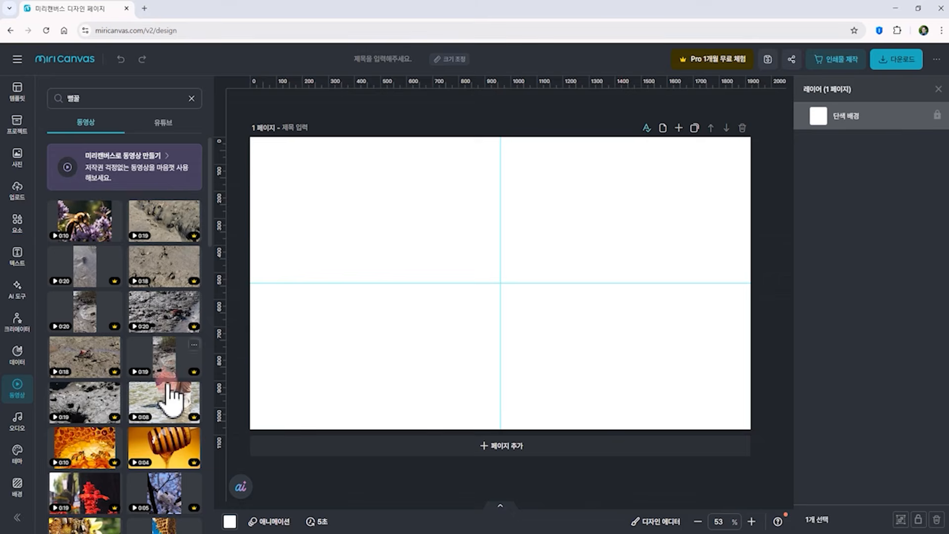
{"action": "scroll", "coordinate": [153, 413], "scroll_direction": "down", "scroll_amount": 10}
{"action": "scroll", "coordinate": [149, 416], "scroll_direction": "down", "scroll_amount": 10}
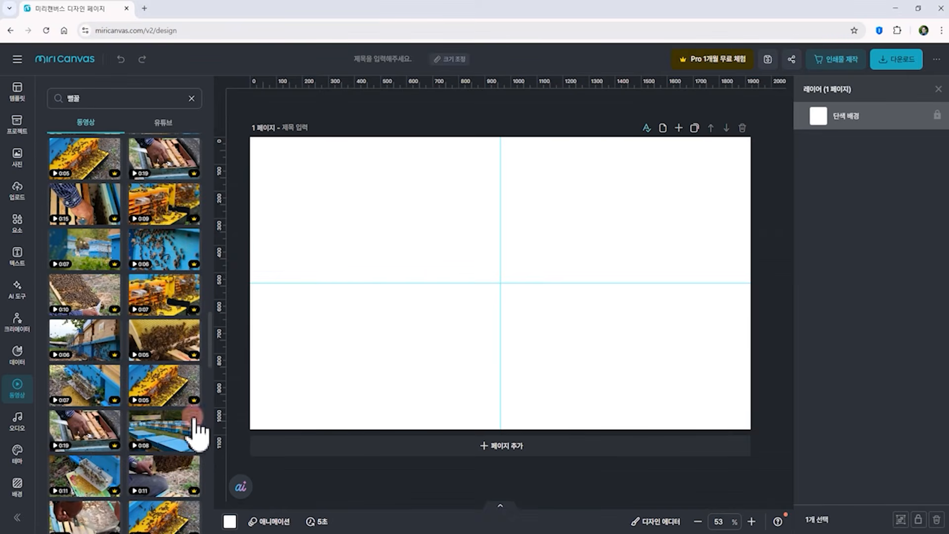
{"action": "scroll", "coordinate": [168, 371], "scroll_direction": "up", "scroll_amount": 8}
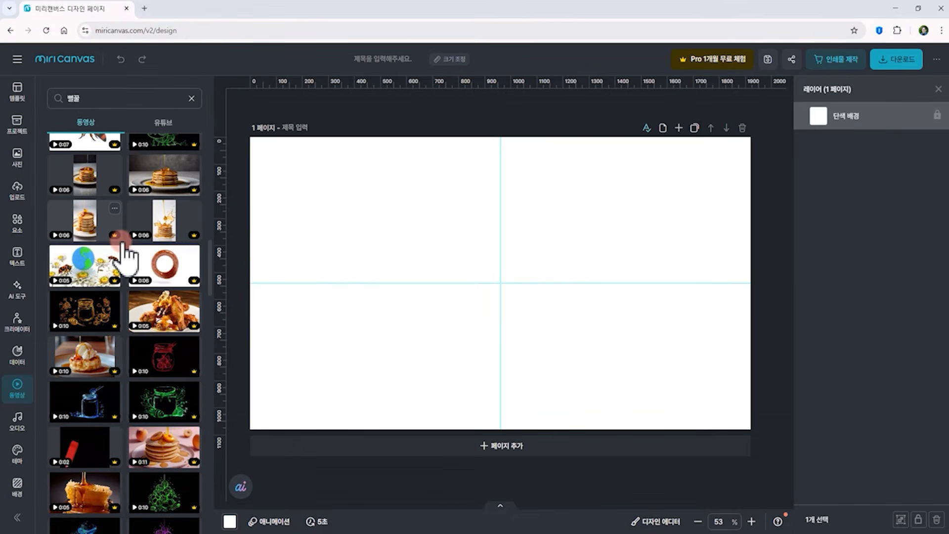
{"action": "scroll", "coordinate": [125, 255], "scroll_direction": "up", "scroll_amount": 5}
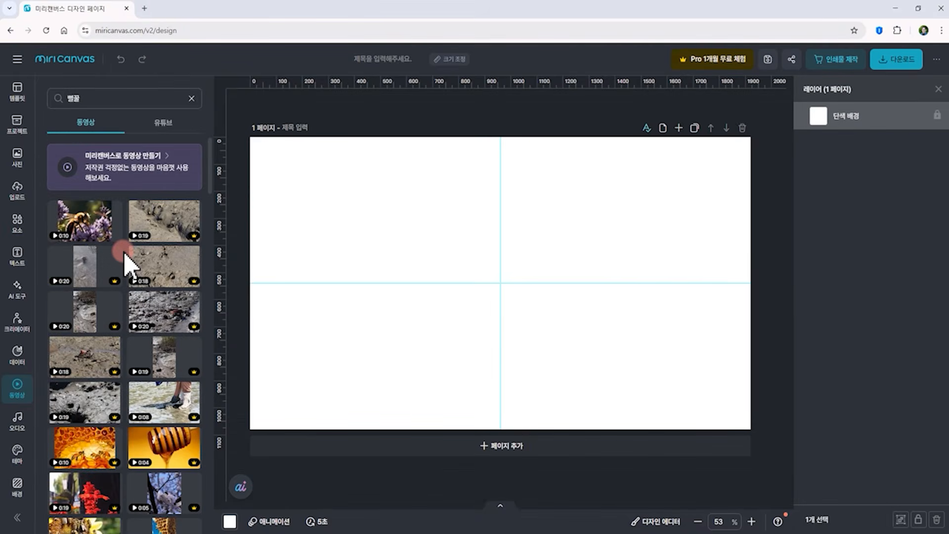
{"action": "left_click_drag", "start_coordinate": [84, 232], "coordinate": [403, 237]}
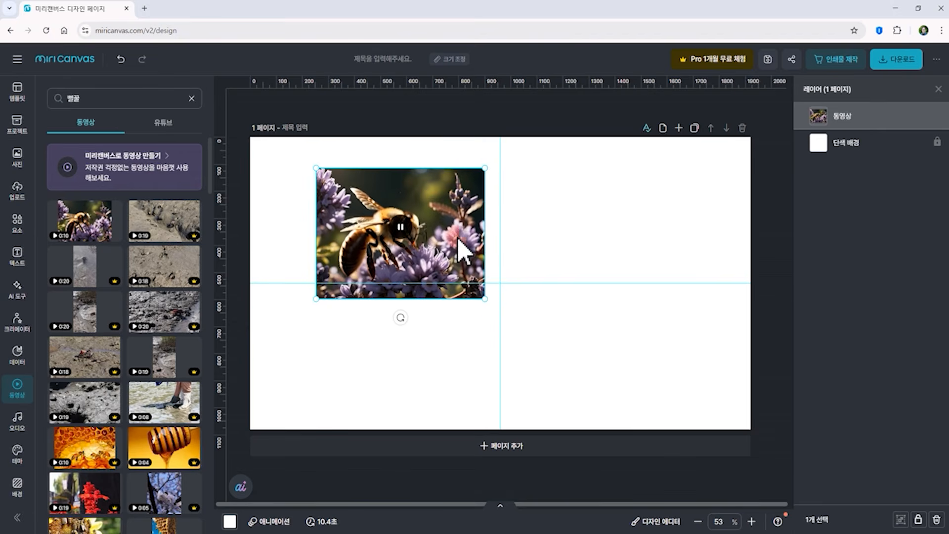
Enlarge the bee clip, move it toward the page centre, and trim it to a segment of about 3.3 seconds
{"action": "left_click_drag", "start_coordinate": [485, 299], "coordinate": [571, 356]}
{"action": "left_click_drag", "start_coordinate": [435, 326], "coordinate": [488, 346]}
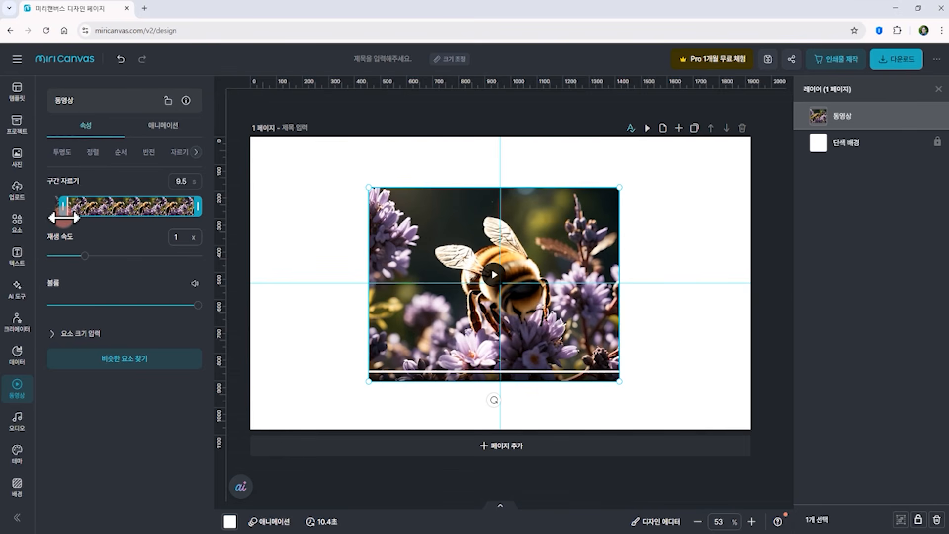
{"action": "left_click_drag", "start_coordinate": [66, 219], "coordinate": [69, 219]}
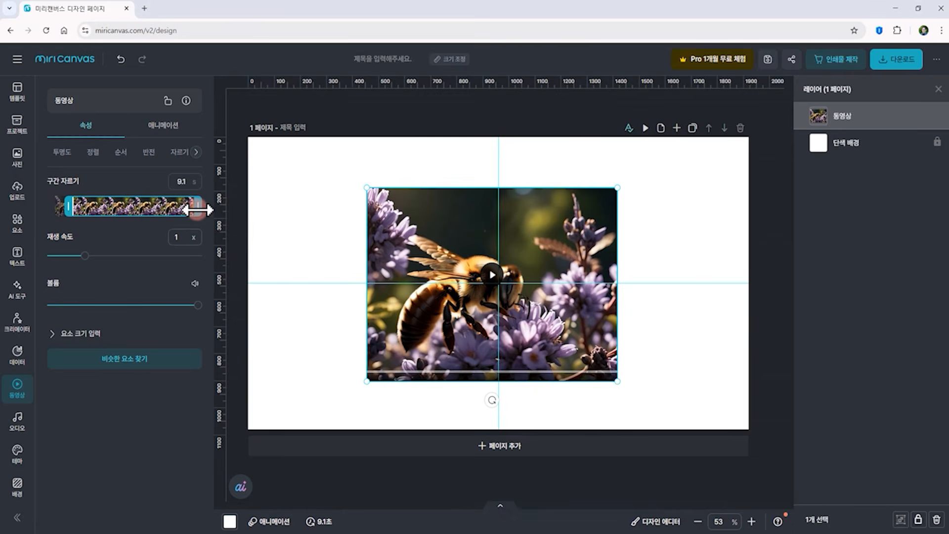
{"action": "mouse_move", "coordinate": [118, 207]}
{"action": "left_mouse_down"}
{"action": "mouse_move", "coordinate": [141, 208]}
{"action": "mouse_move", "coordinate": [113, 214]}
{"action": "left_mouse_up"}
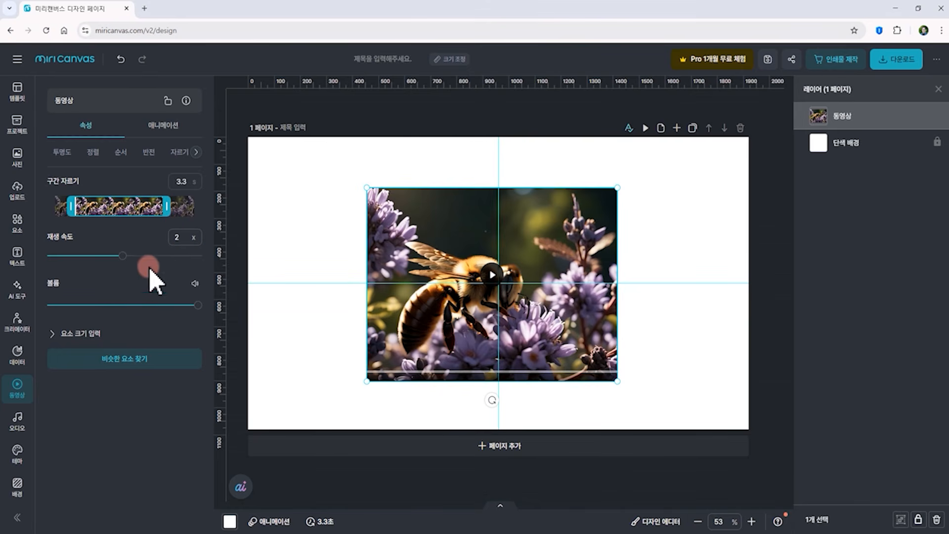
Set the clip's playback speed to 3x and preview it
{"action": "left_click", "coordinate": [549, 330]}
{"action": "left_click", "coordinate": [491, 275]}
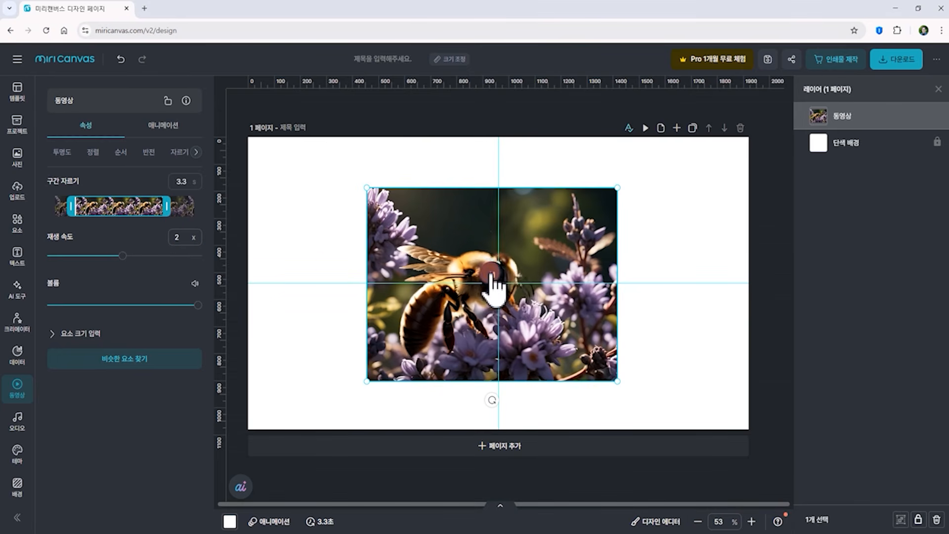
{"action": "left_click_drag", "start_coordinate": [189, 238], "coordinate": [160, 239]}
{"action": "type", "text": "3"}
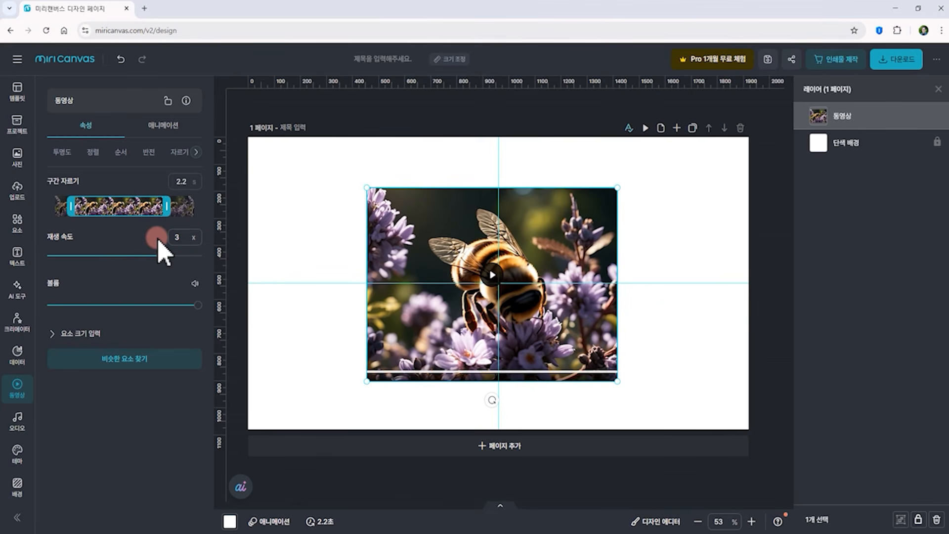
{"action": "left_click", "coordinate": [492, 273]}
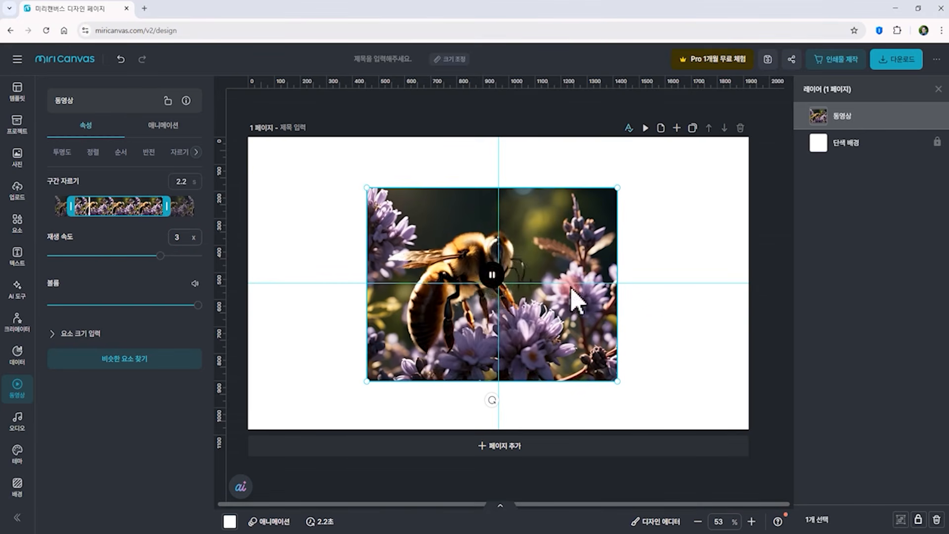
{"action": "left_click", "coordinate": [774, 328]}
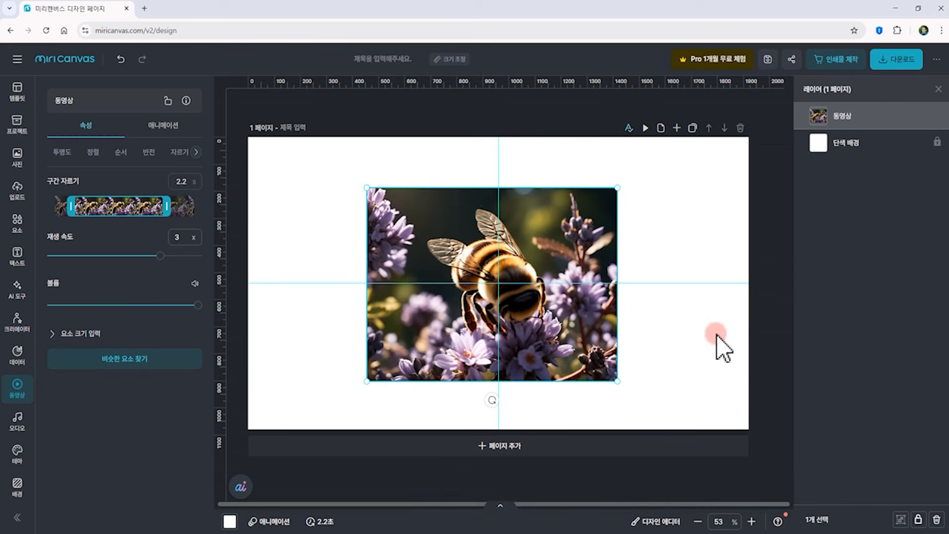
Examine the clip's volume and transparency settings
{"action": "left_click_drag", "start_coordinate": [168, 307], "coordinate": [242, 303]}
{"action": "left_click", "coordinate": [67, 135]}
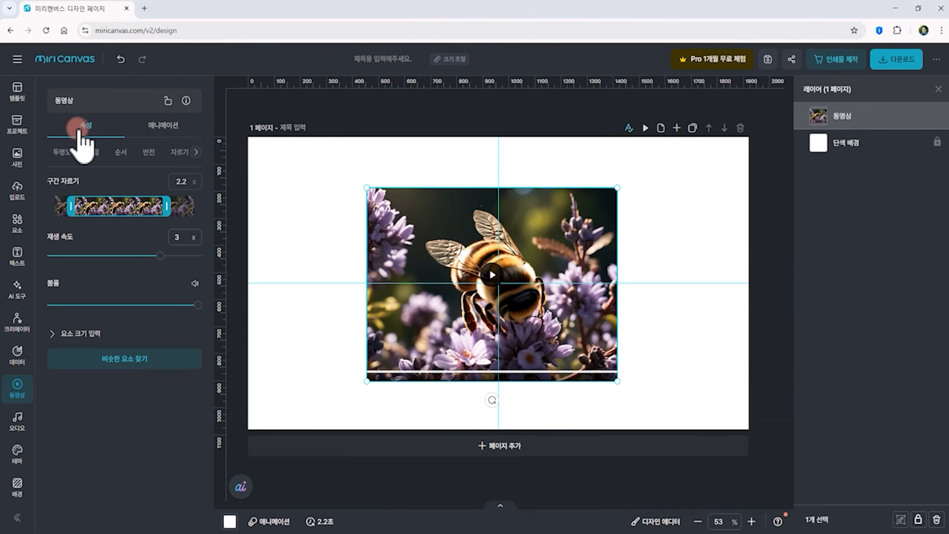
{"action": "left_click", "coordinate": [62, 155]}
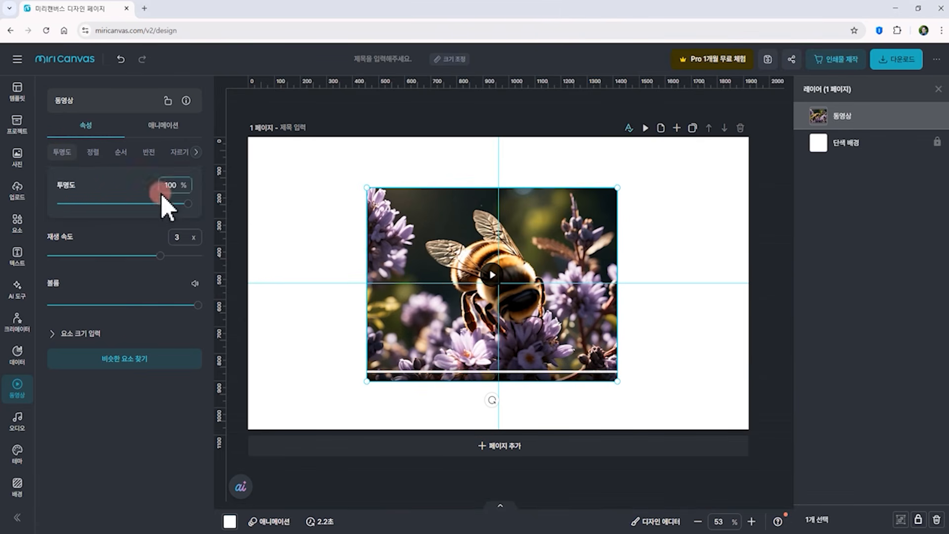
{"action": "left_click_drag", "start_coordinate": [184, 203], "coordinate": [215, 207]}
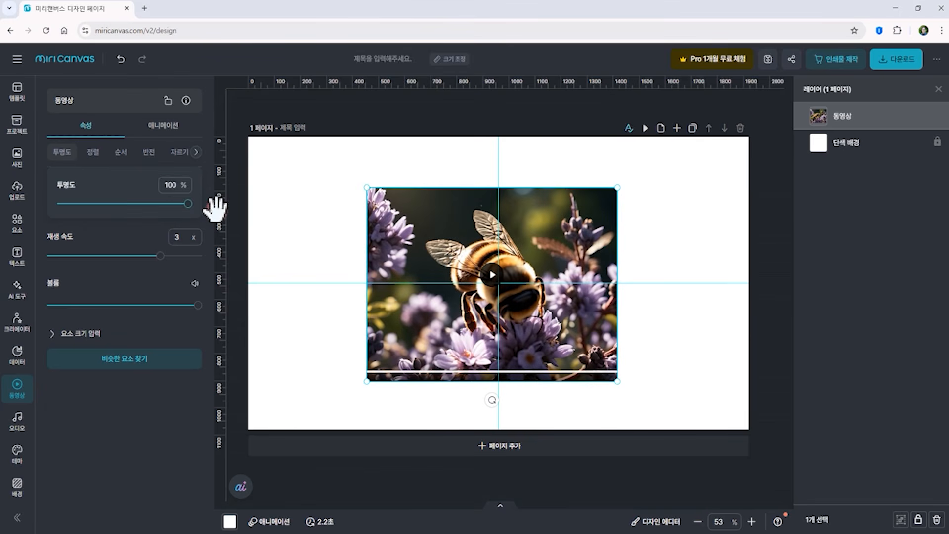
Align the clip to the centre and middle of the page
{"action": "left_click", "coordinate": [96, 153]}
{"action": "left_click", "coordinate": [139, 181]}
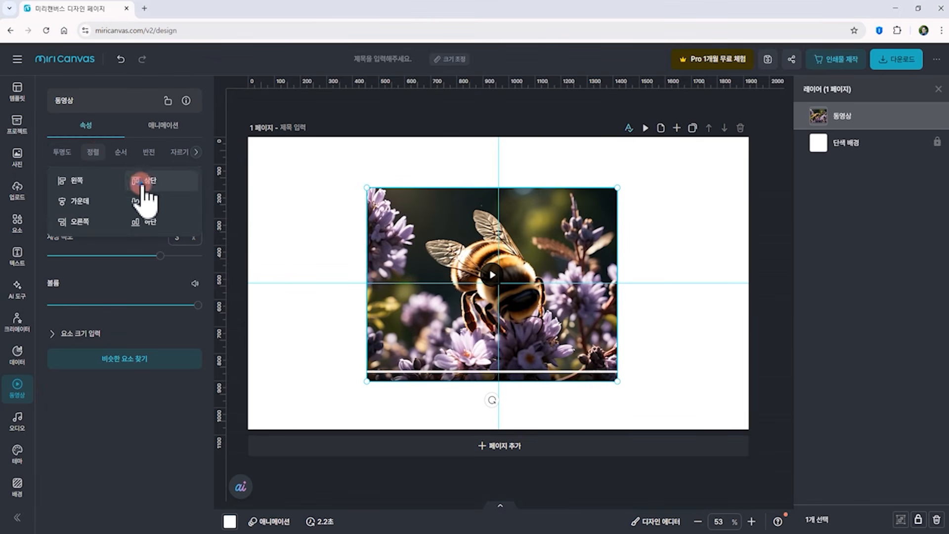
{"action": "left_click", "coordinate": [67, 180]}
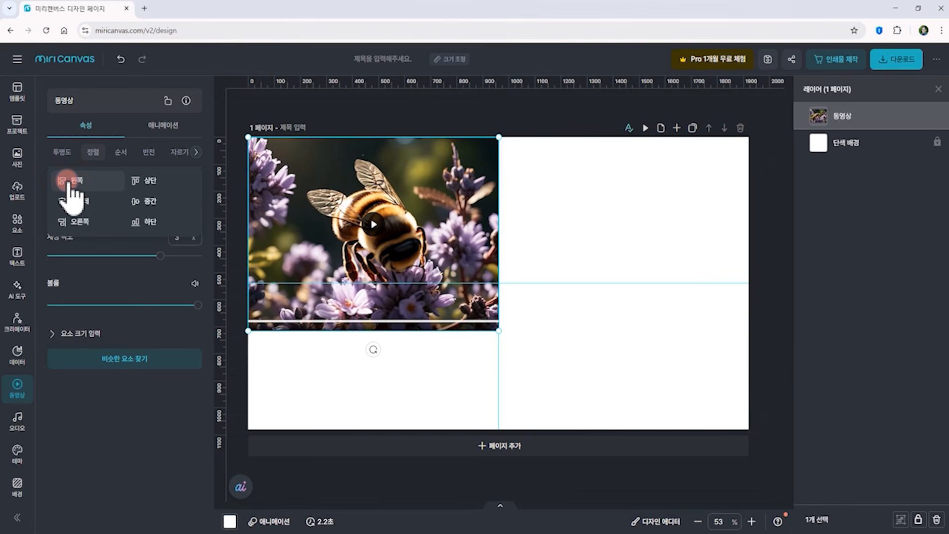
{"action": "left_click", "coordinate": [74, 202]}
{"action": "left_click", "coordinate": [148, 201]}
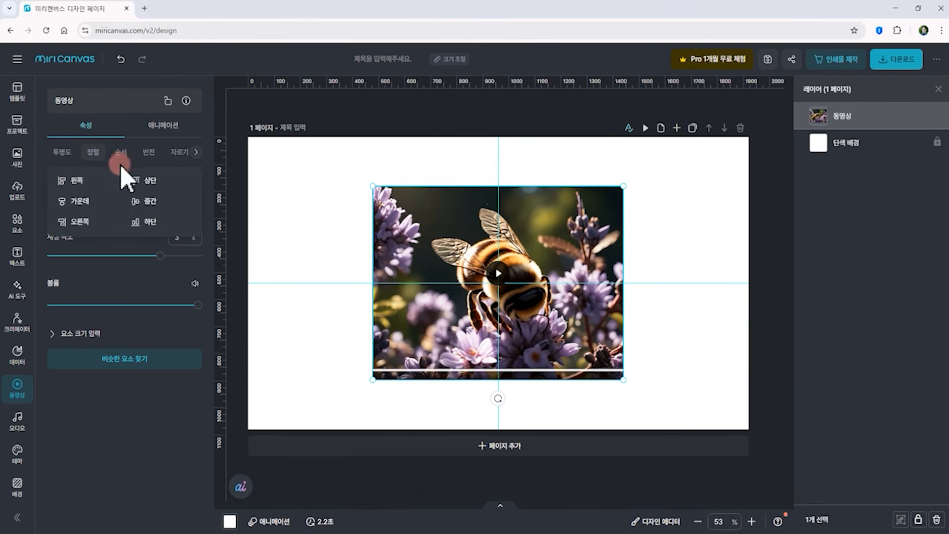
Flip the clip horizontally and vertically, then flip it back each time
{"action": "left_click", "coordinate": [149, 153]}
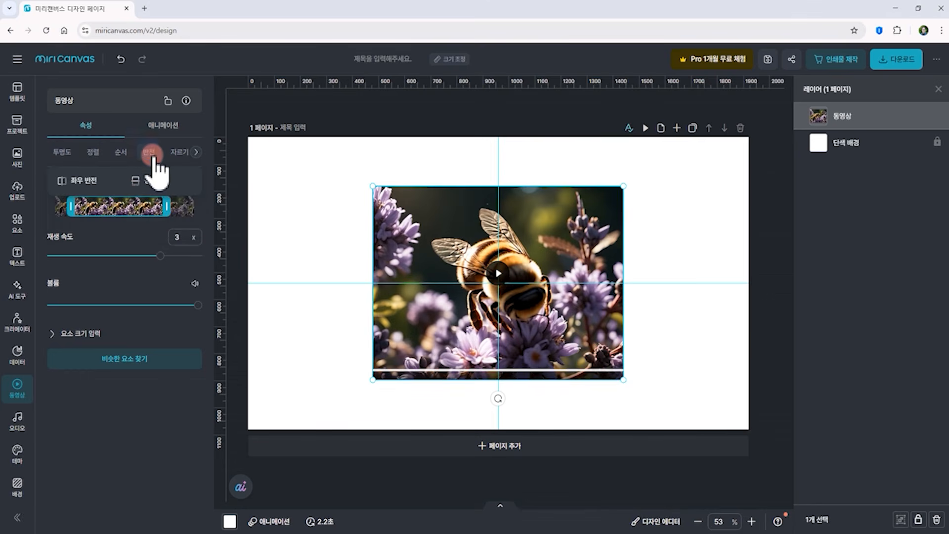
{"action": "left_click", "coordinate": [79, 189]}
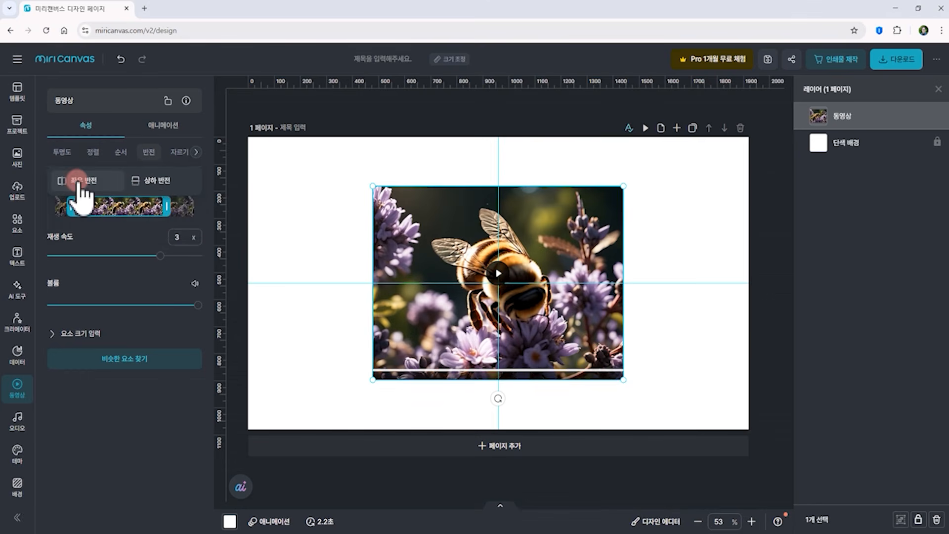
{"action": "left_click", "coordinate": [85, 190]}
{"action": "left_click", "coordinate": [159, 184]}
{"action": "left_click", "coordinate": [159, 184]}
{"action": "left_click", "coordinate": [159, 184]}
{"action": "left_click", "coordinate": [159, 184]}
{"action": "left_click", "coordinate": [499, 444]}
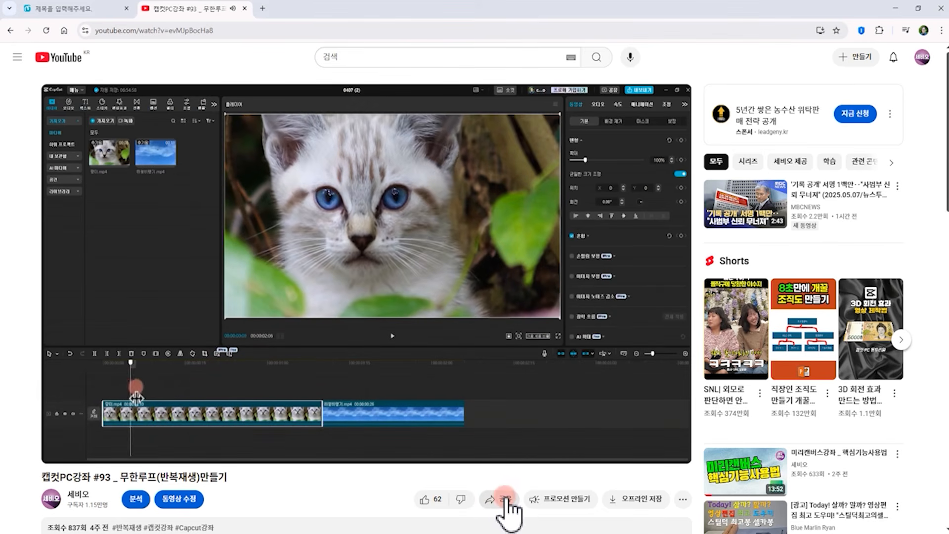
In YouTube, copy the share link of the CapCut tutorial video
{"action": "left_click", "coordinate": [505, 499]}
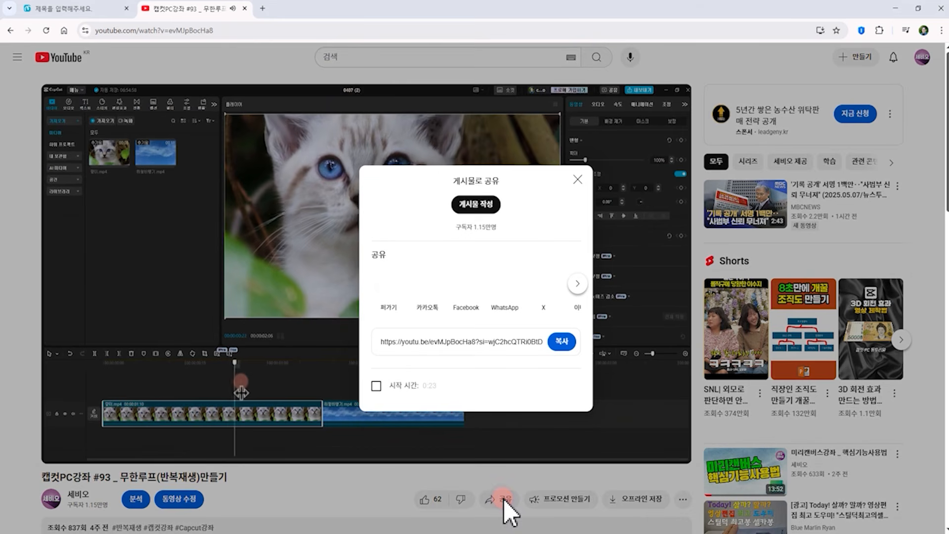
{"action": "left_click", "coordinate": [562, 341]}
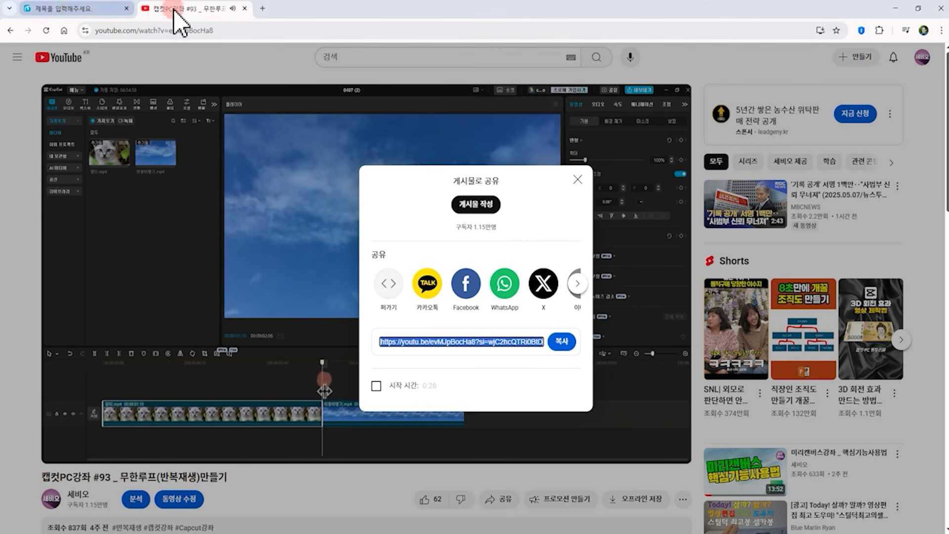
{"action": "left_click", "coordinate": [82, 443]}
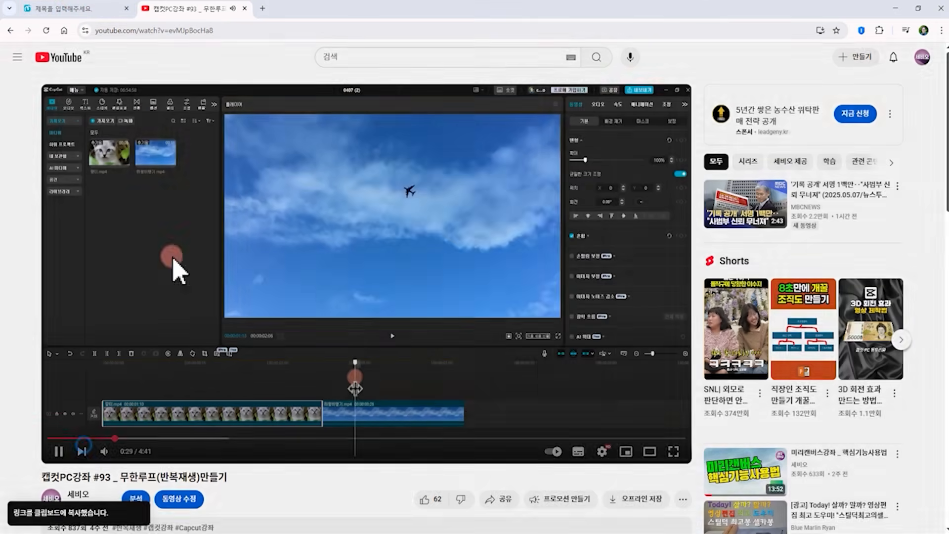
Embed the copied YouTube share link as a video on page 2
{"action": "left_click", "coordinate": [246, 9]}
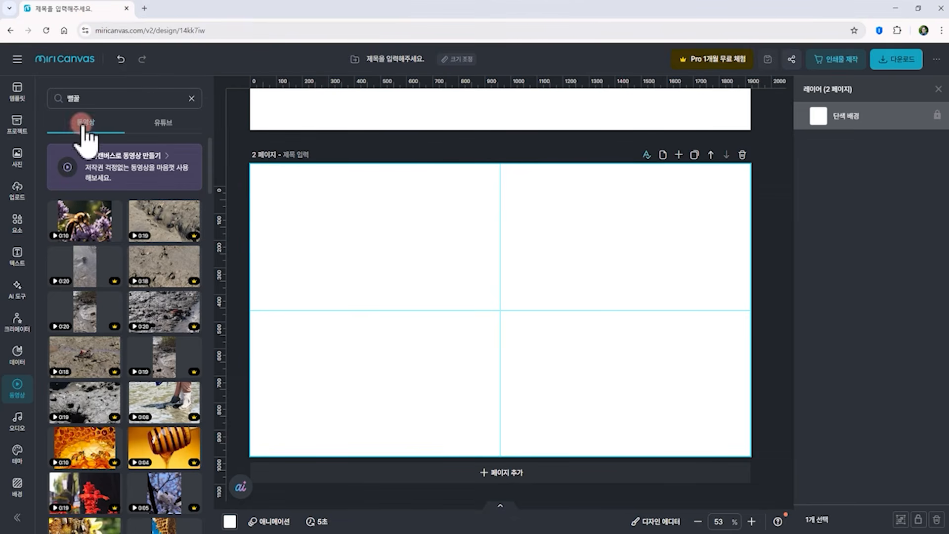
{"action": "left_click", "coordinate": [166, 126]}
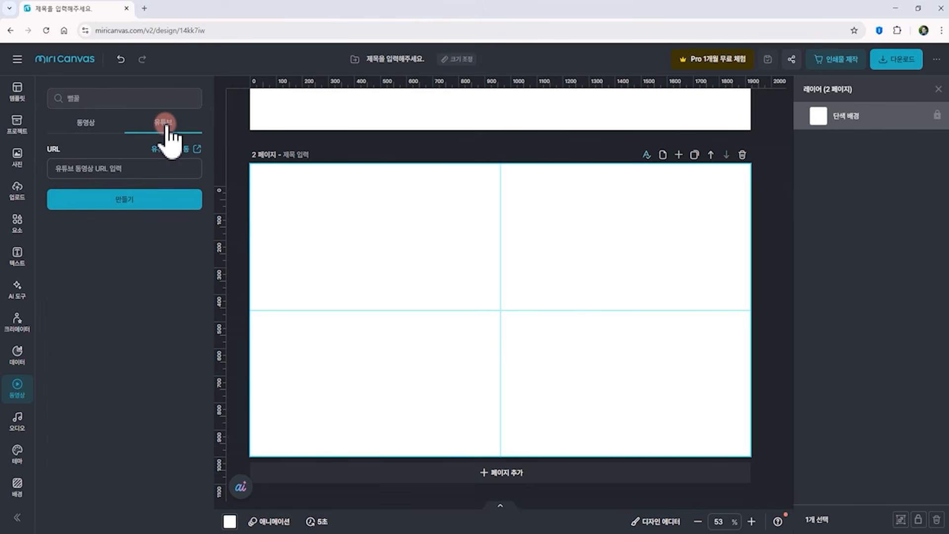
{"action": "left_click", "coordinate": [69, 168]}
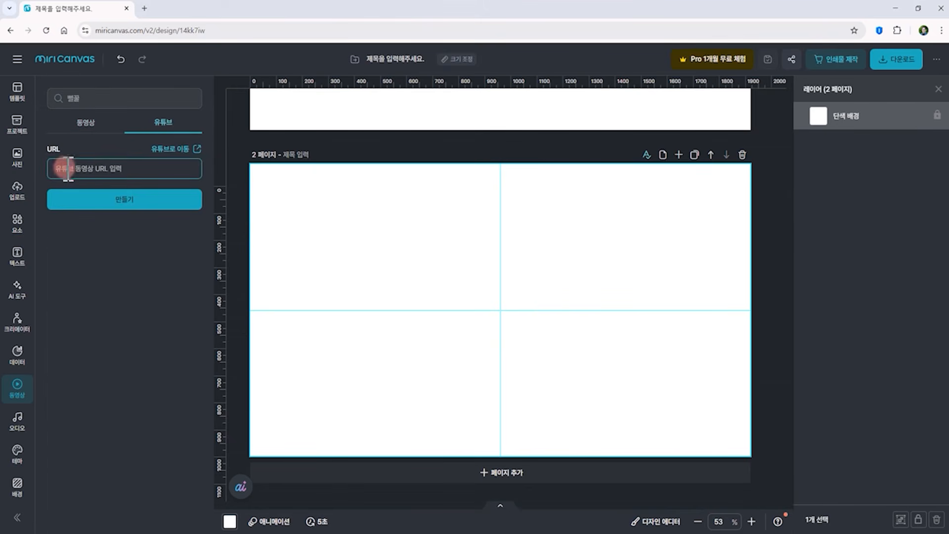
{"action": "key", "text": "ctrl+v"}
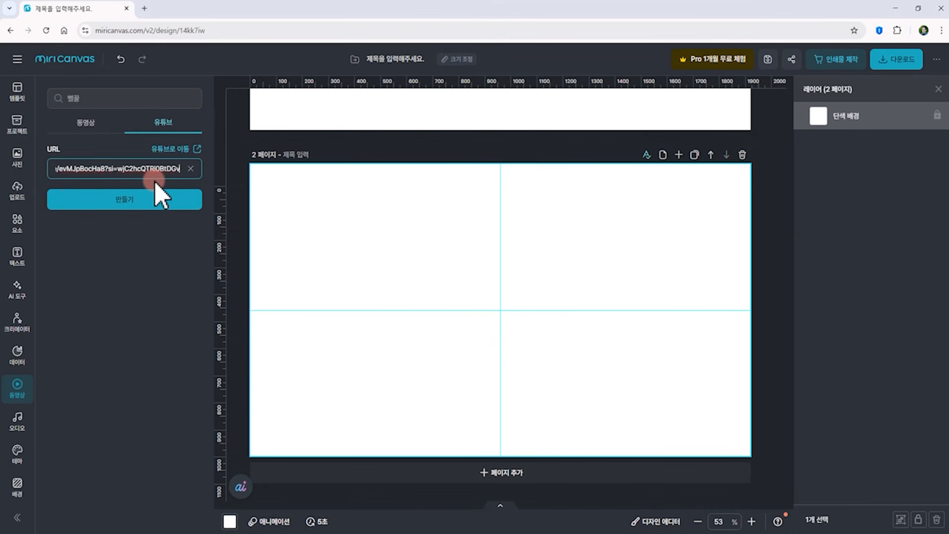
{"action": "left_click", "coordinate": [123, 205]}
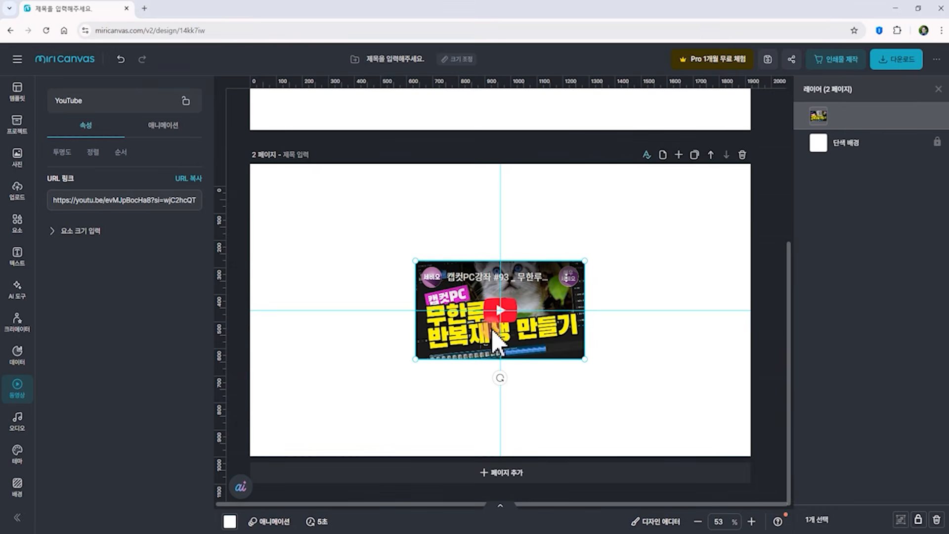
Enlarge the YouTube embed and move it into the upper-left area of page 2
{"action": "left_click", "coordinate": [662, 208]}
{"action": "left_click", "coordinate": [584, 265]}
{"action": "left_click_drag", "start_coordinate": [585, 260], "coordinate": [661, 208]}
{"action": "left_click_drag", "start_coordinate": [588, 263], "coordinate": [544, 284]}
{"action": "left_click_drag", "start_coordinate": [500, 319], "coordinate": [504, 319]}
{"action": "left_click_drag", "start_coordinate": [576, 300], "coordinate": [471, 256]}
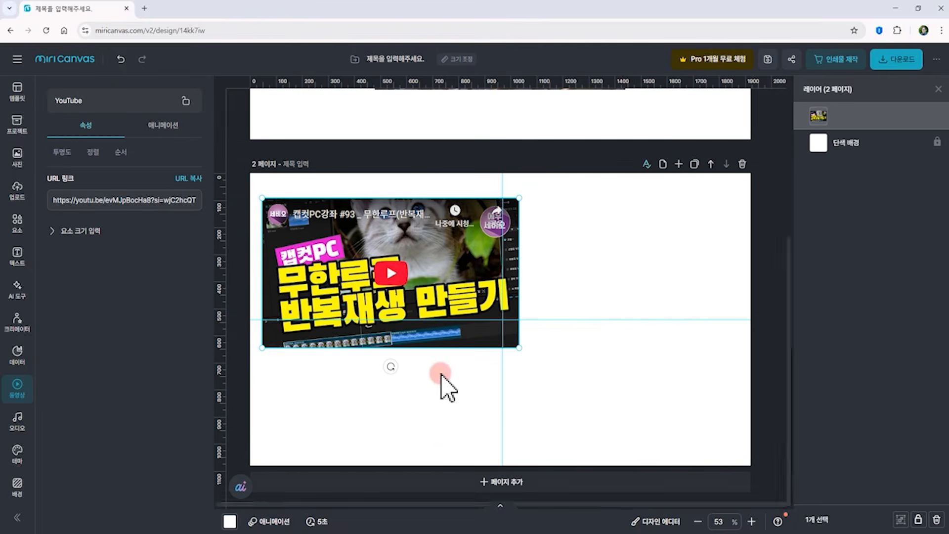
Play the embedded YouTube video on the page to preview it
{"action": "double_click", "coordinate": [342, 289]}
{"action": "left_click", "coordinate": [497, 255]}
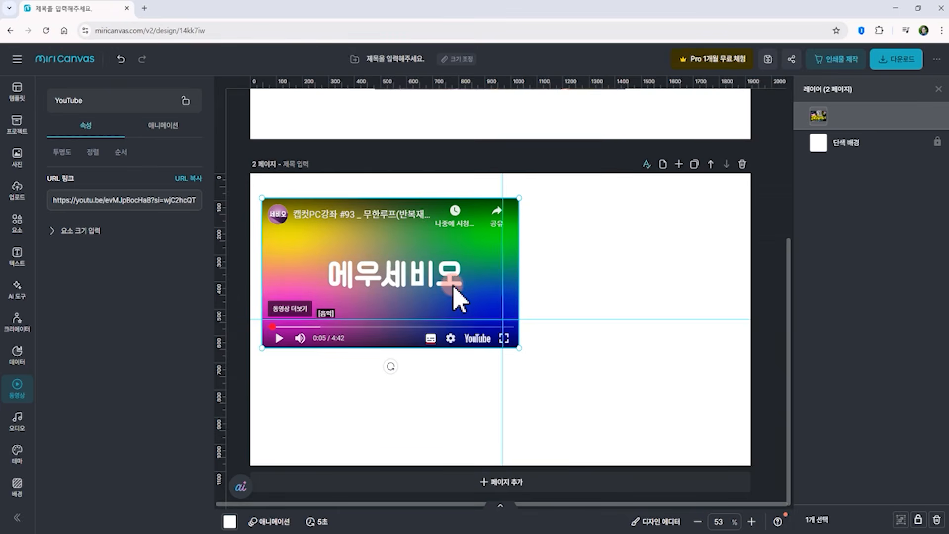
{"action": "left_click", "coordinate": [309, 228]}
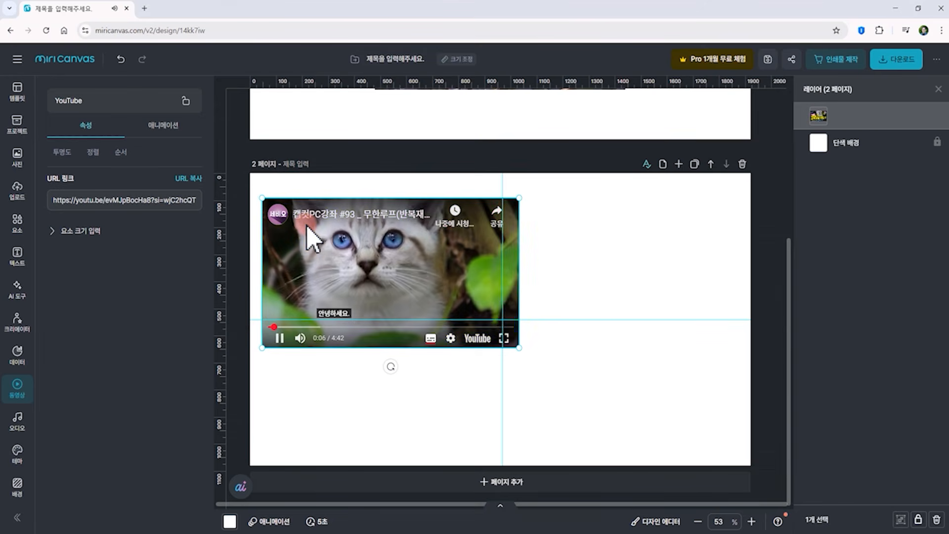
{"action": "left_click", "coordinate": [351, 265]}
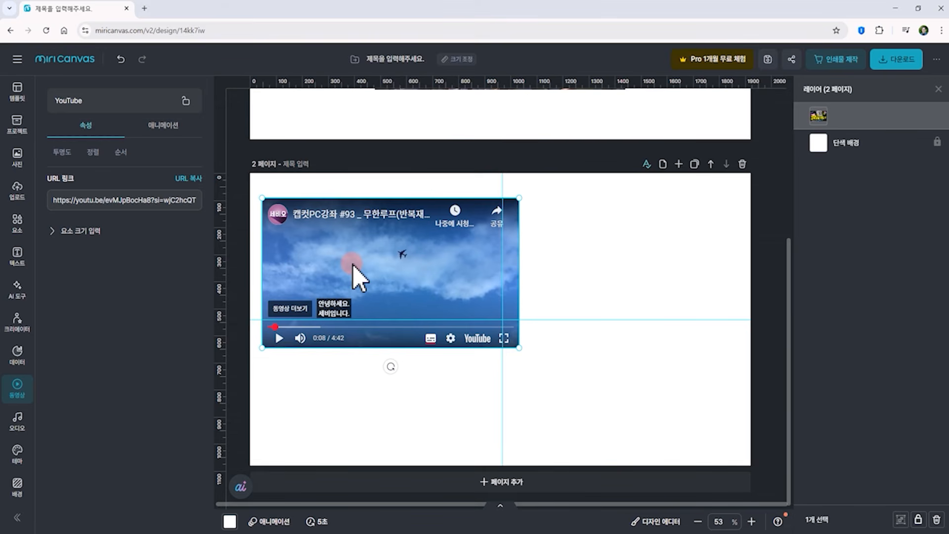
{"action": "left_click", "coordinate": [345, 241]}
{"action": "left_click", "coordinate": [346, 242]}
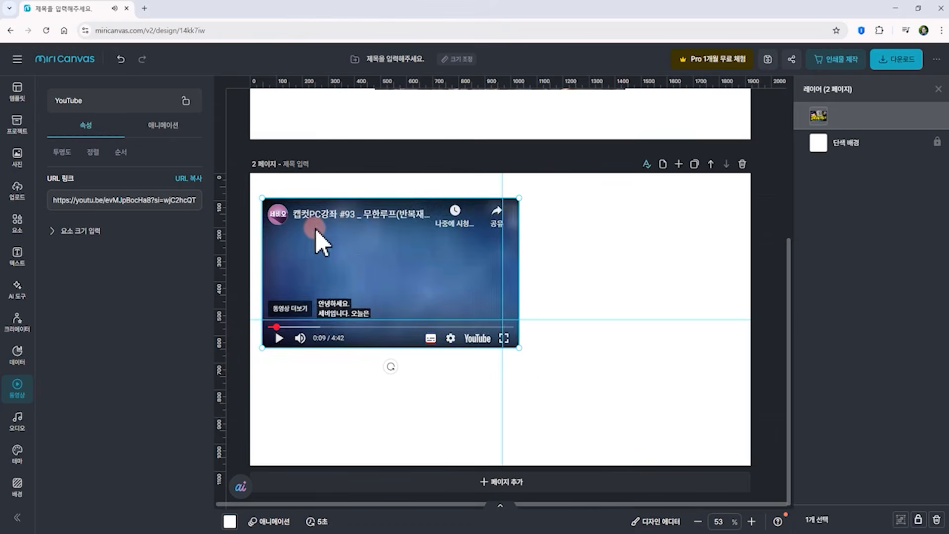
{"action": "left_click_drag", "start_coordinate": [315, 230], "coordinate": [425, 270]}
{"action": "left_click", "coordinate": [503, 484]}
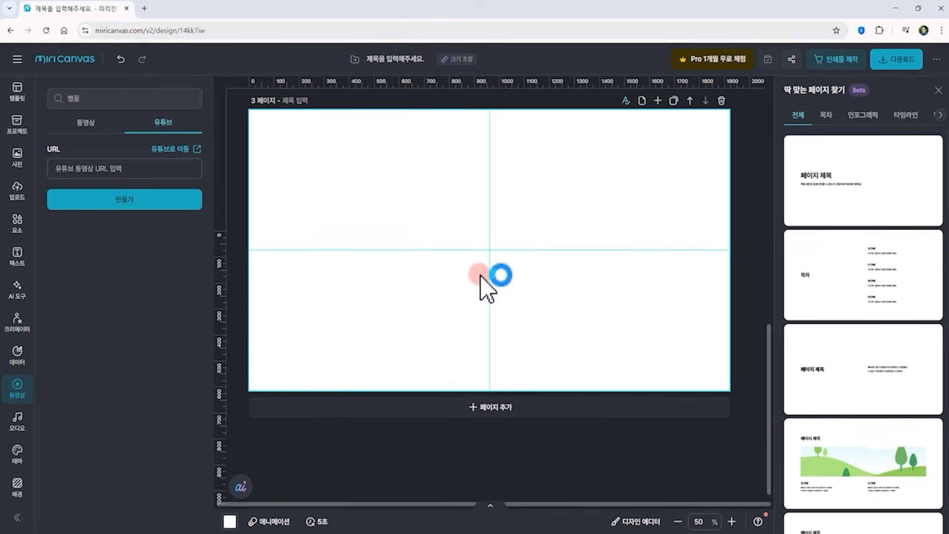
{"action": "left_click", "coordinate": [17, 189]}
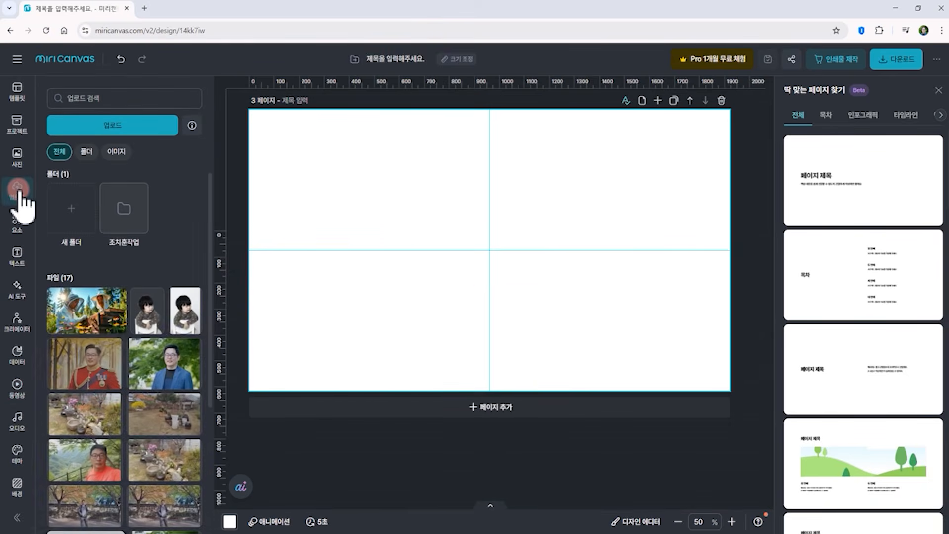
{"action": "left_click", "coordinate": [122, 125]}
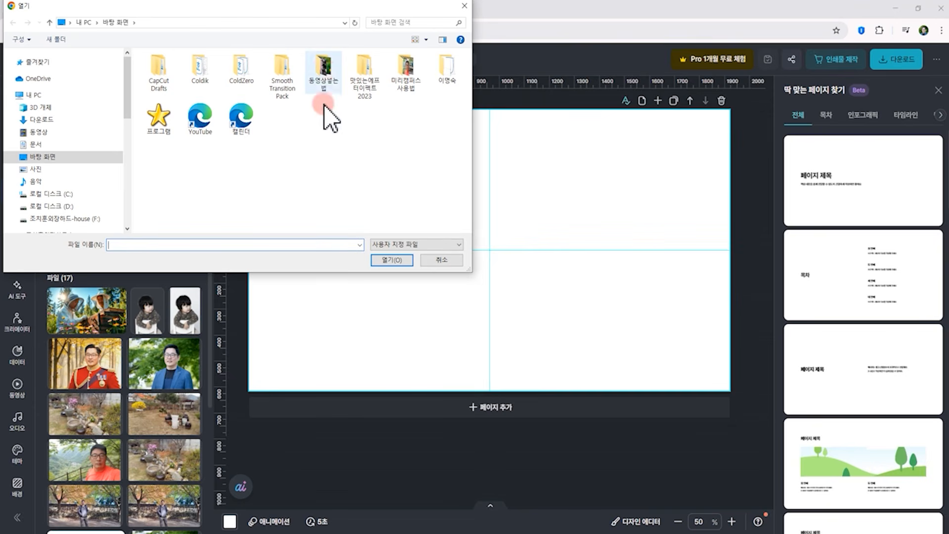
{"action": "double_click", "coordinate": [323, 74]}
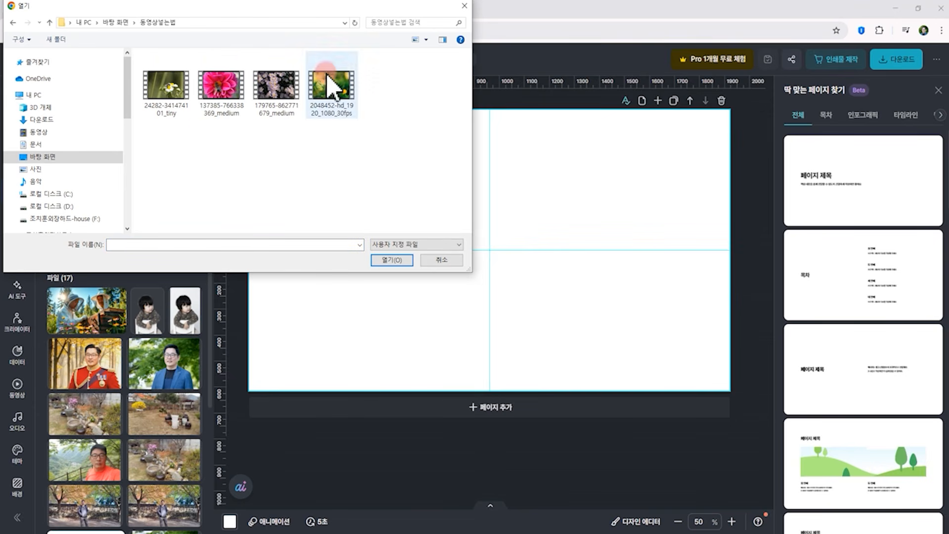
{"action": "left_click", "coordinate": [192, 144]}
{"action": "left_click", "coordinate": [169, 99]}
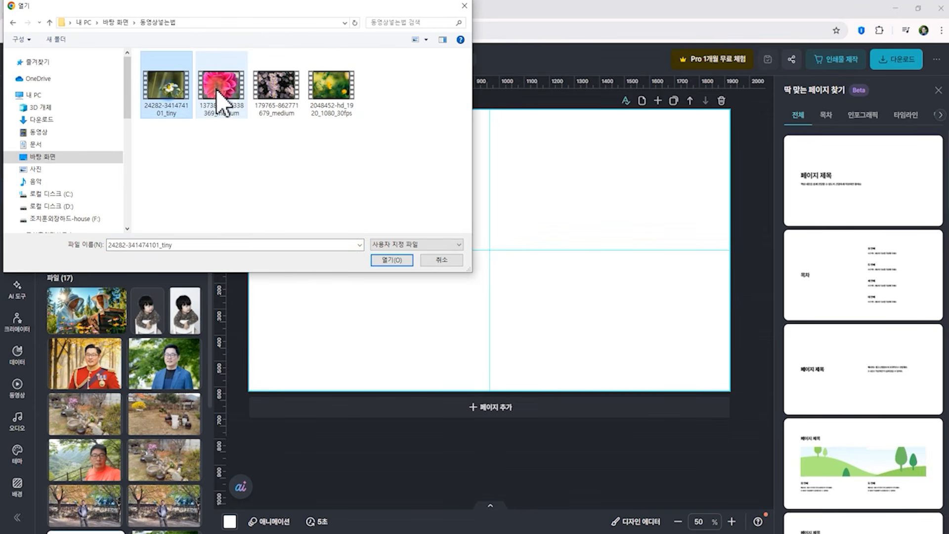
{"action": "left_click", "coordinate": [221, 92]}
{"action": "left_click", "coordinate": [277, 91]}
{"action": "left_click", "coordinate": [332, 89]}
{"action": "left_click", "coordinate": [187, 131]}
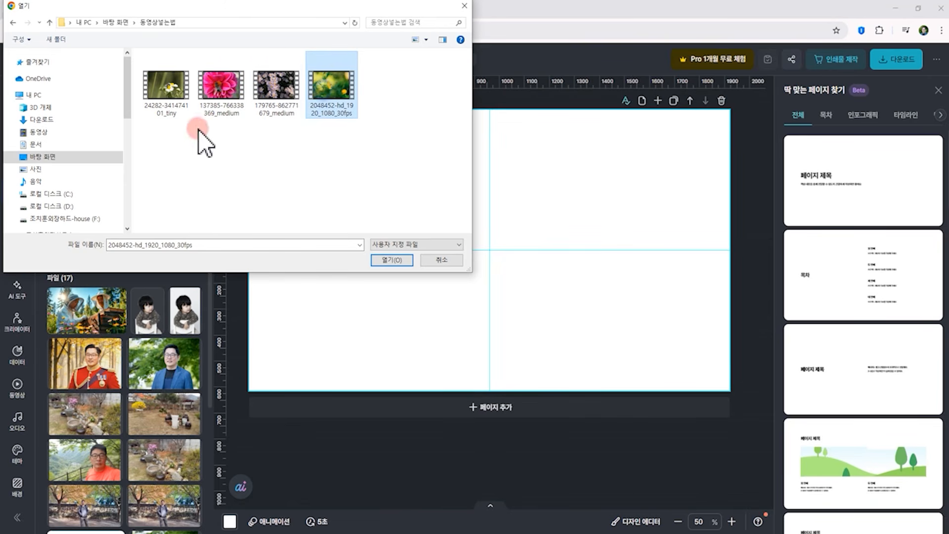
{"action": "left_click_drag", "start_coordinate": [148, 147], "coordinate": [220, 124]}
{"action": "left_click_drag", "start_coordinate": [279, 88], "coordinate": [280, 90]}
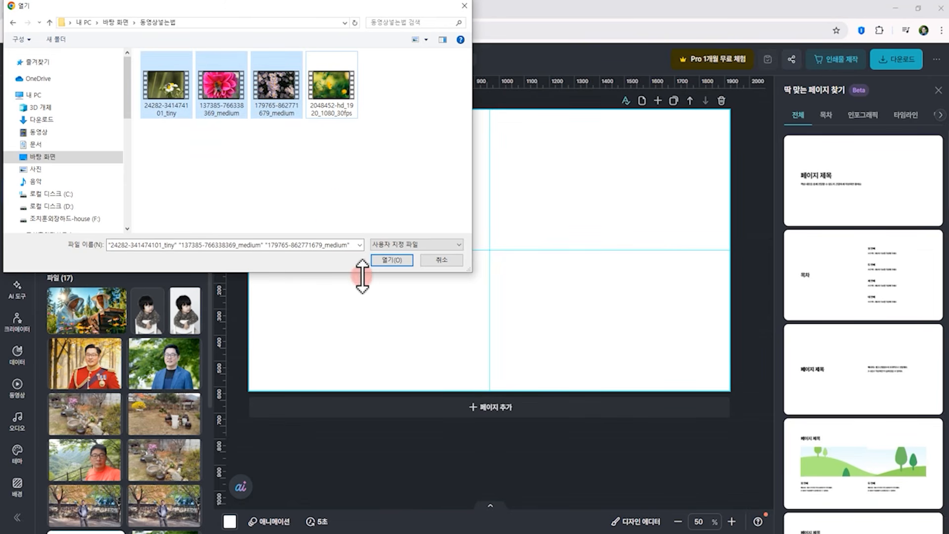
{"action": "left_click", "coordinate": [393, 260]}
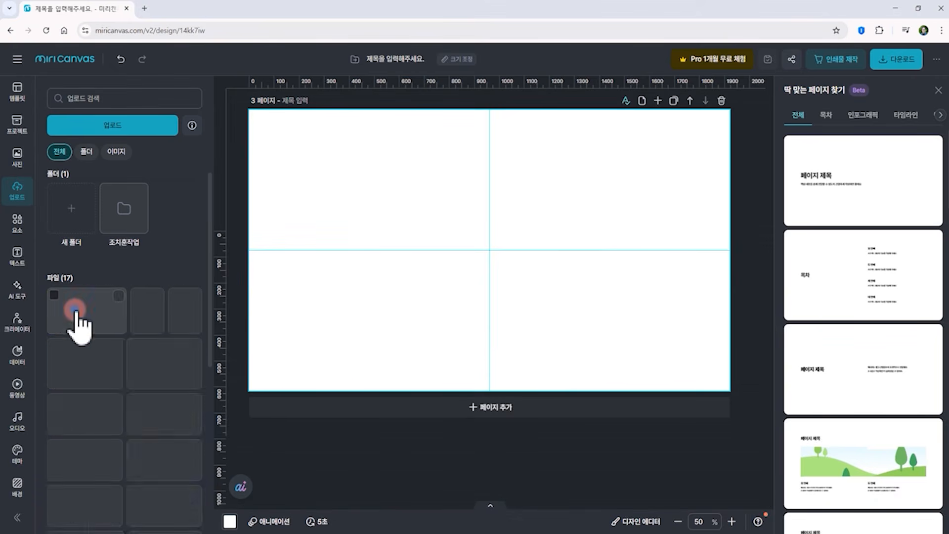
Place the three uploaded flower clips on page 3 and trim the dahlia clip to about 12.9 seconds
{"action": "left_click_drag", "start_coordinate": [77, 314], "coordinate": [418, 242]}
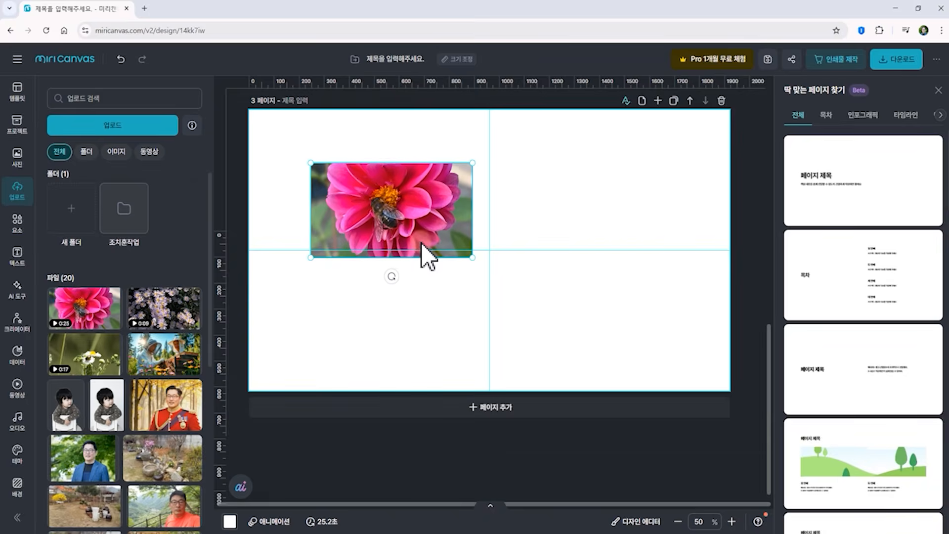
{"action": "left_click_drag", "start_coordinate": [165, 322], "coordinate": [551, 208]}
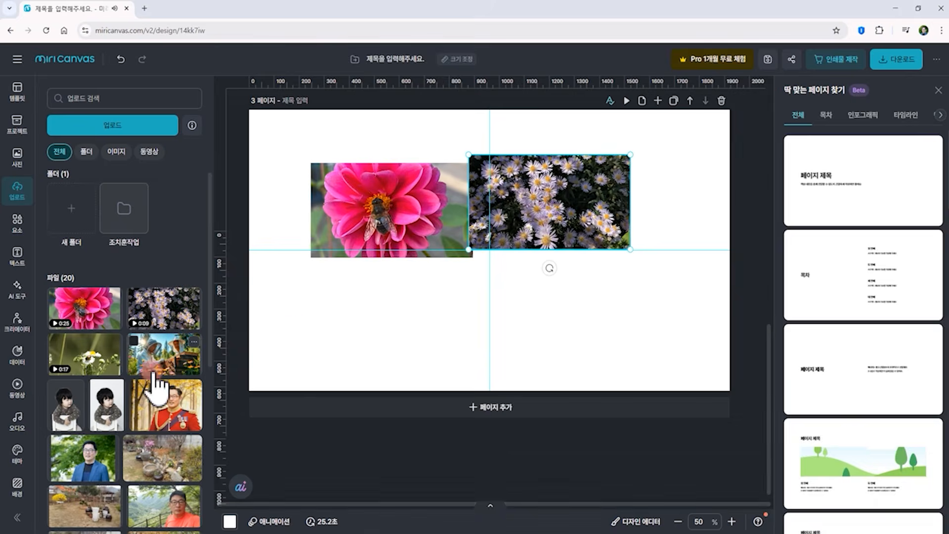
{"action": "left_click_drag", "start_coordinate": [92, 361], "coordinate": [364, 322]}
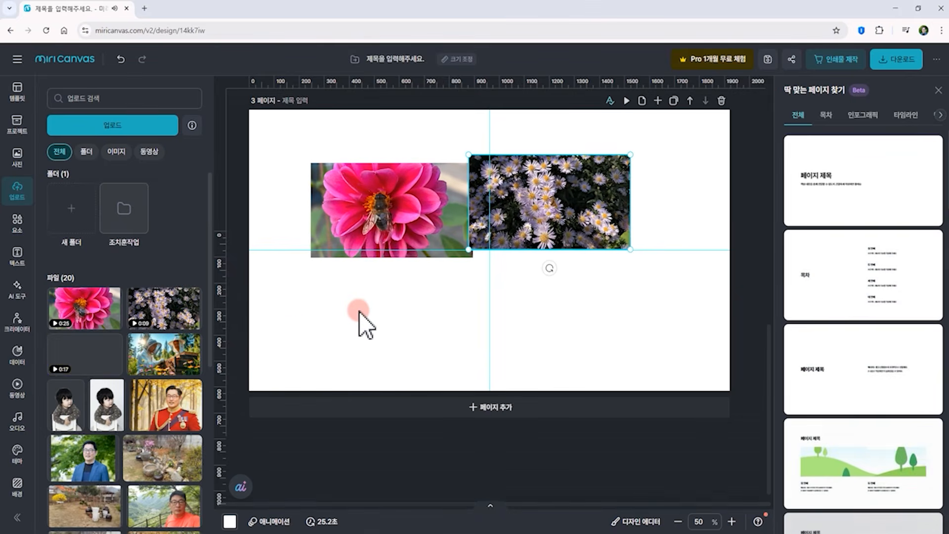
{"action": "left_click_drag", "start_coordinate": [377, 224], "coordinate": [415, 210]}
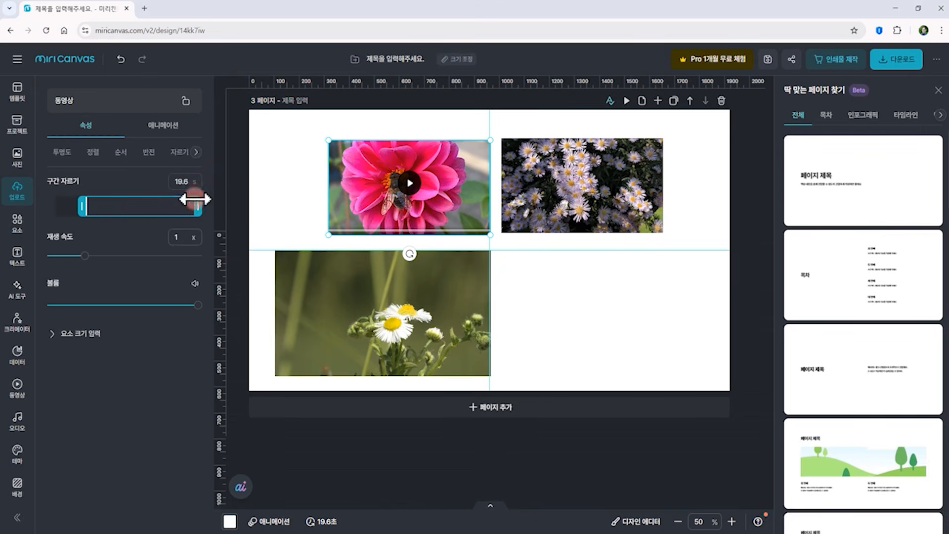
{"action": "left_click_drag", "start_coordinate": [199, 207], "coordinate": [162, 206]}
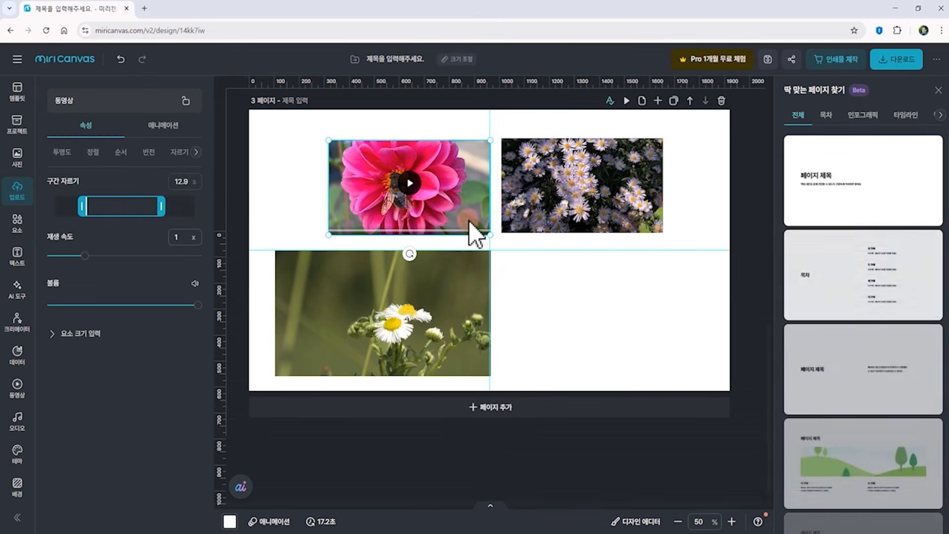
Flip the daisy-field clip horizontally
{"action": "left_click", "coordinate": [614, 203]}
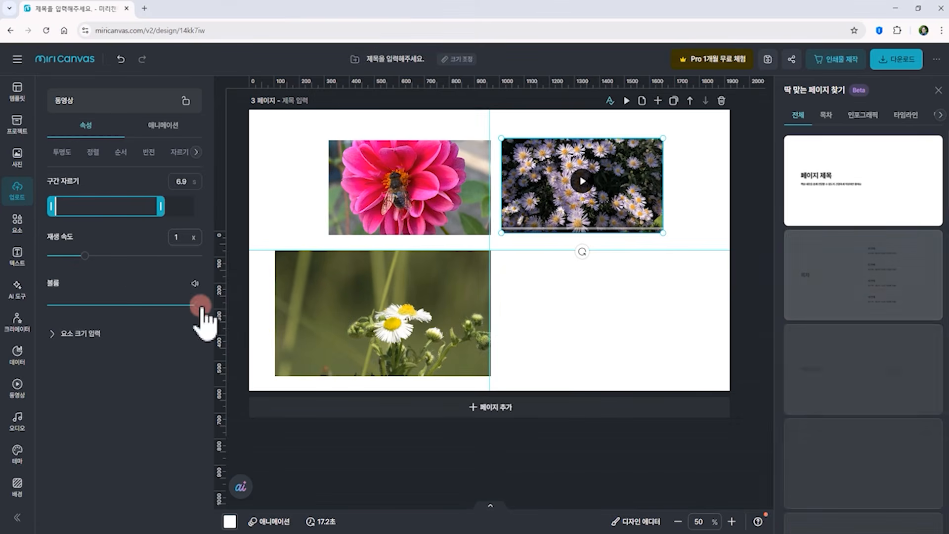
{"action": "left_click", "coordinate": [149, 151]}
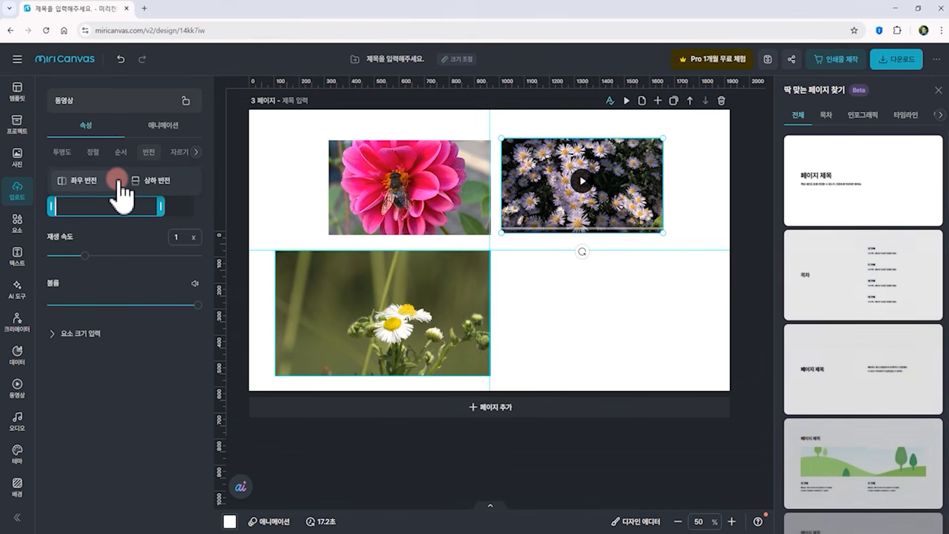
{"action": "left_click", "coordinate": [84, 181]}
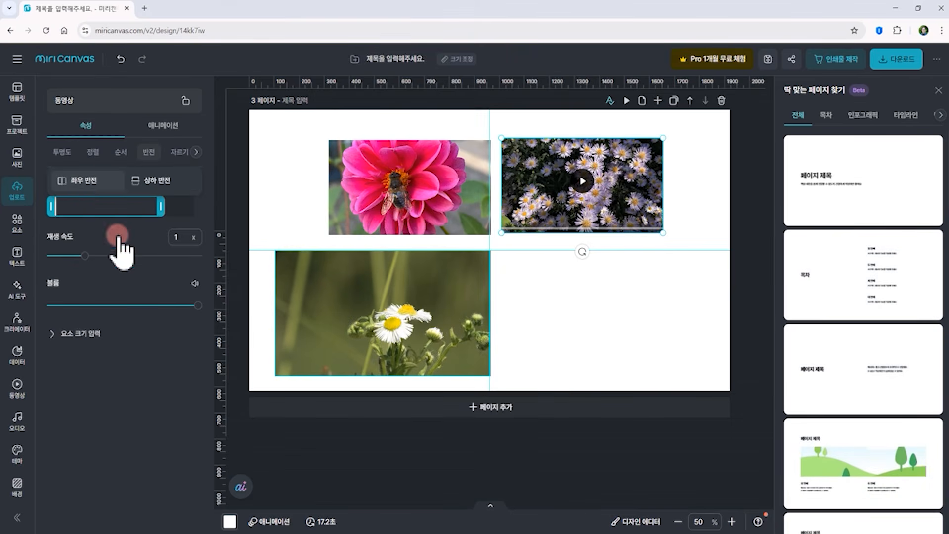
Flip the daisy-stem clip horizontally
{"action": "left_click", "coordinate": [388, 313]}
{"action": "left_click", "coordinate": [149, 152]}
{"action": "left_click", "coordinate": [79, 181]}
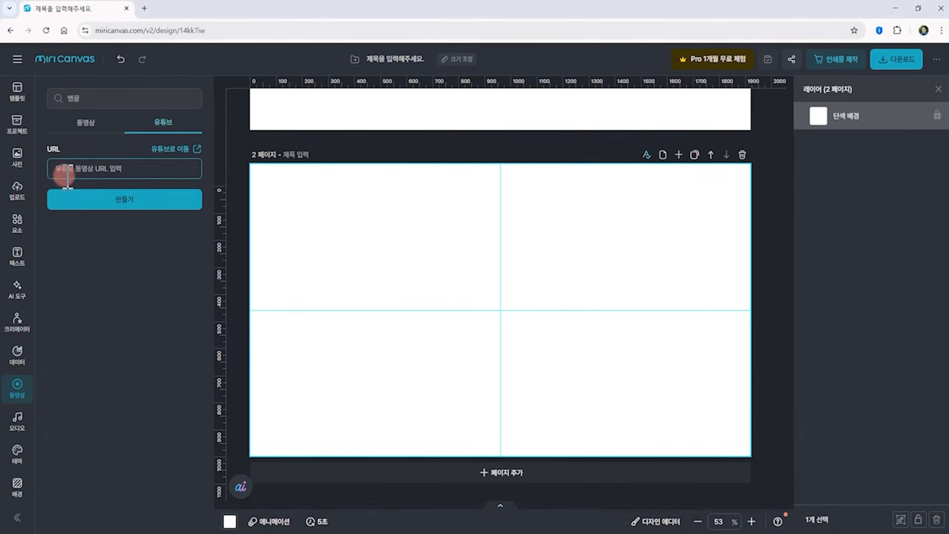
Trim the bee clip's playback section to about 3.3 seconds
{"action": "key", "text": "ctrl+v"}
{"action": "left_click", "coordinate": [156, 204]}
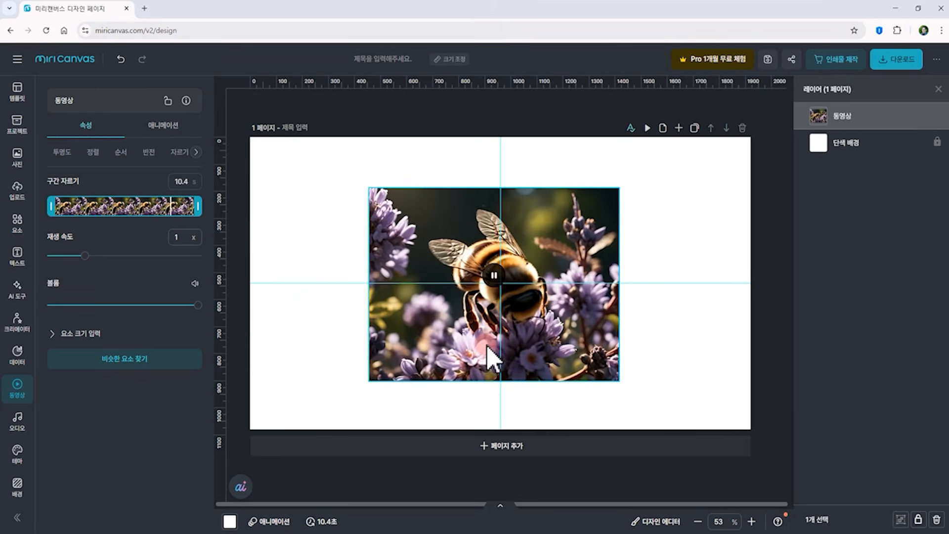
{"action": "left_click", "coordinate": [487, 346]}
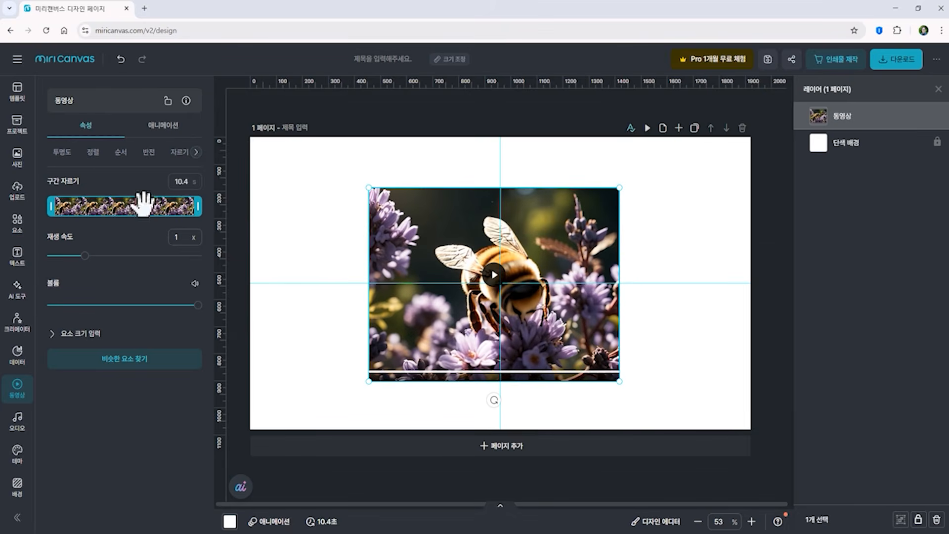
{"action": "left_click_drag", "start_coordinate": [66, 220], "coordinate": [119, 210]}
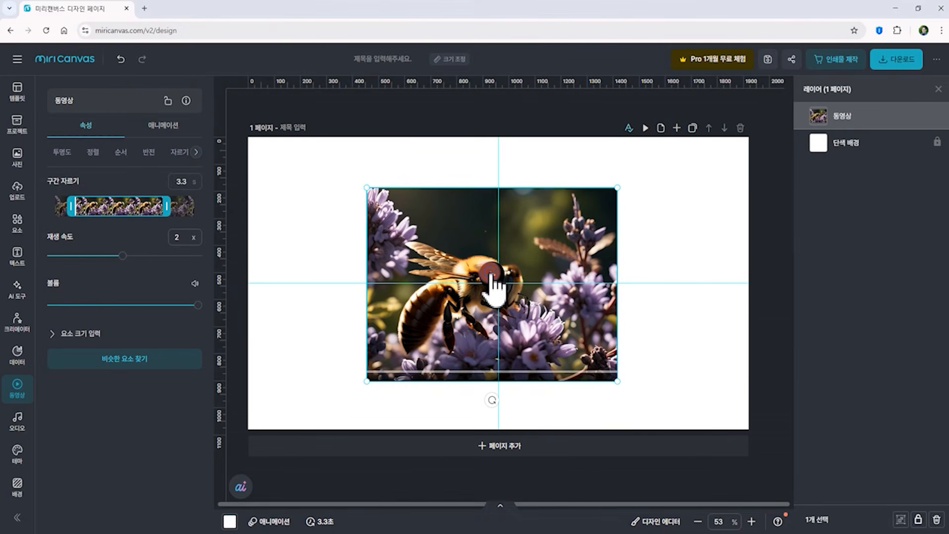